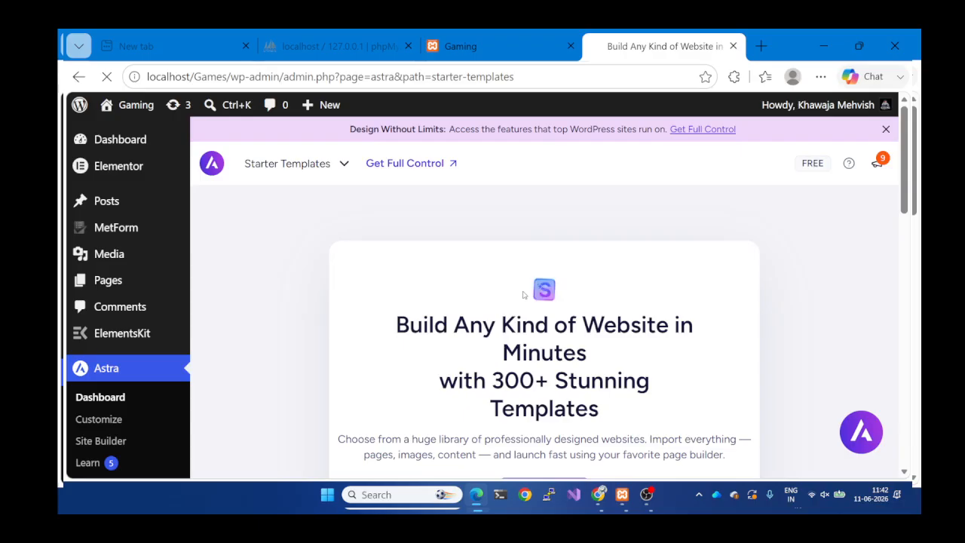
Choose 'Build with Templates' under Classic Starter Templates in Astra Starter Templates.
scroll(524, 295, "down", 2)
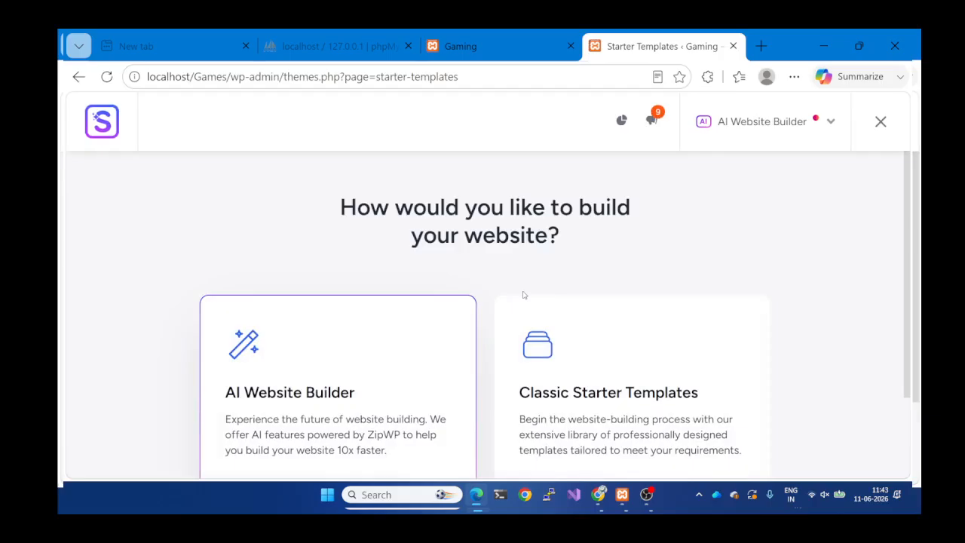
scroll(624, 386, "down", 2)
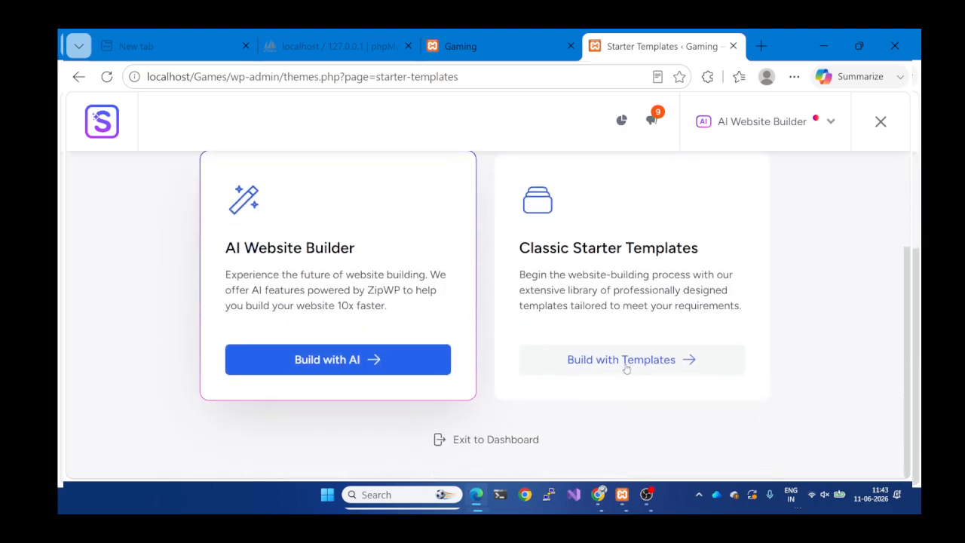
left_click(625, 366)
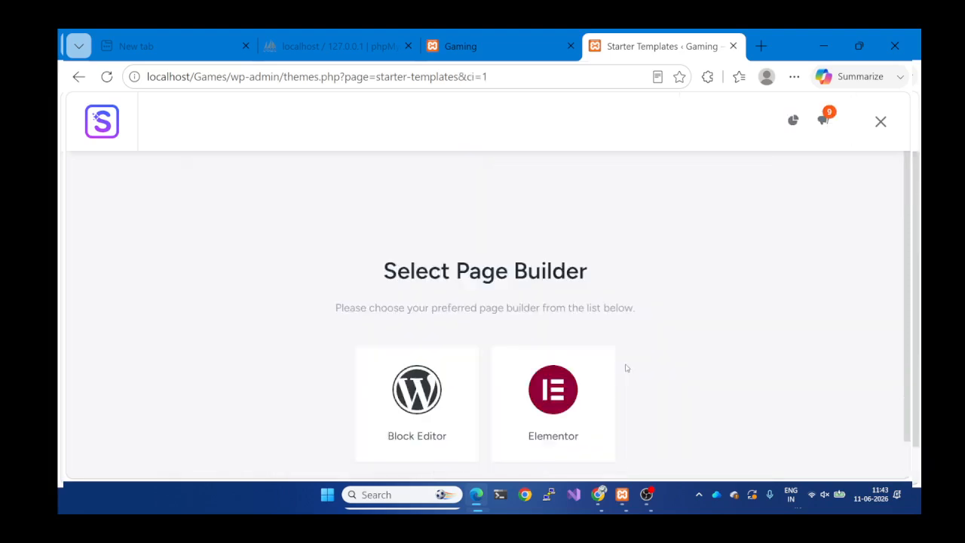
Select Elementor as the page builder and decline the AI Builder offer with 'Maybe Later'.
left_click(524, 357)
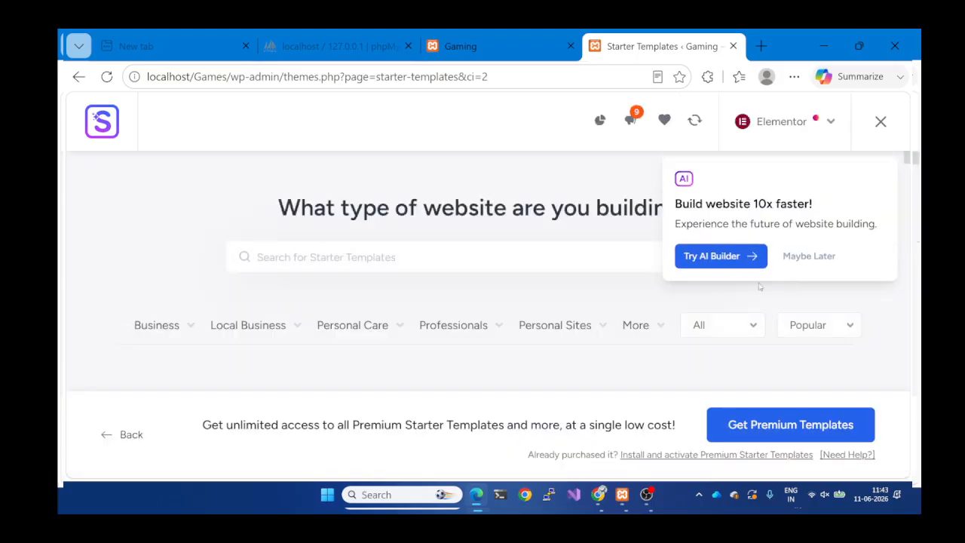
scroll(597, 330, "down", 3)
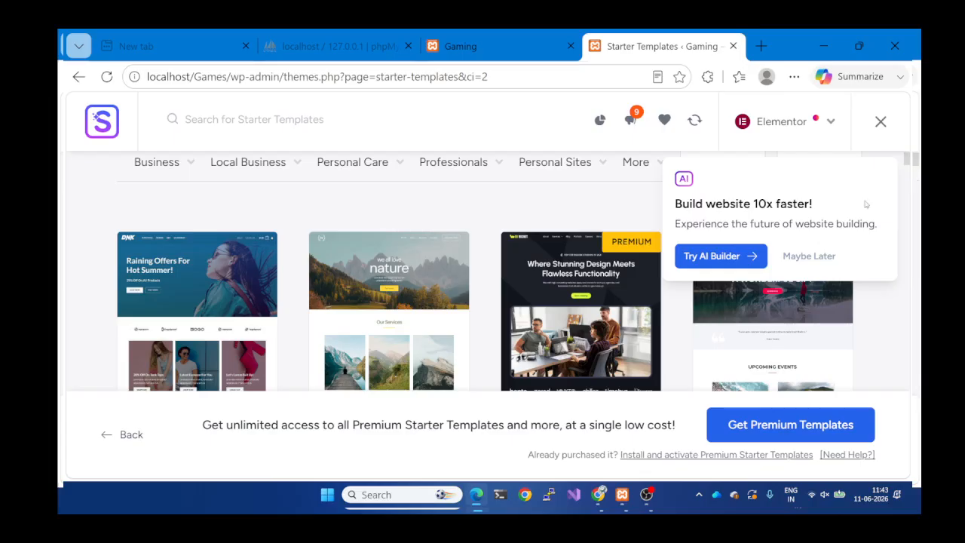
left_click(808, 257)
scroll(672, 229, "up", 3)
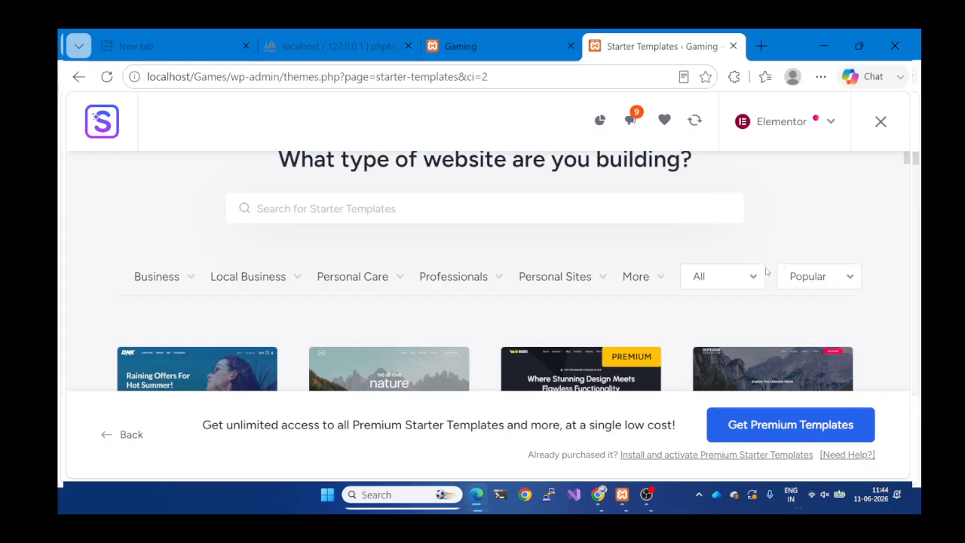
scroll(661, 267, "down", 2)
scroll(662, 267, "down", 1)
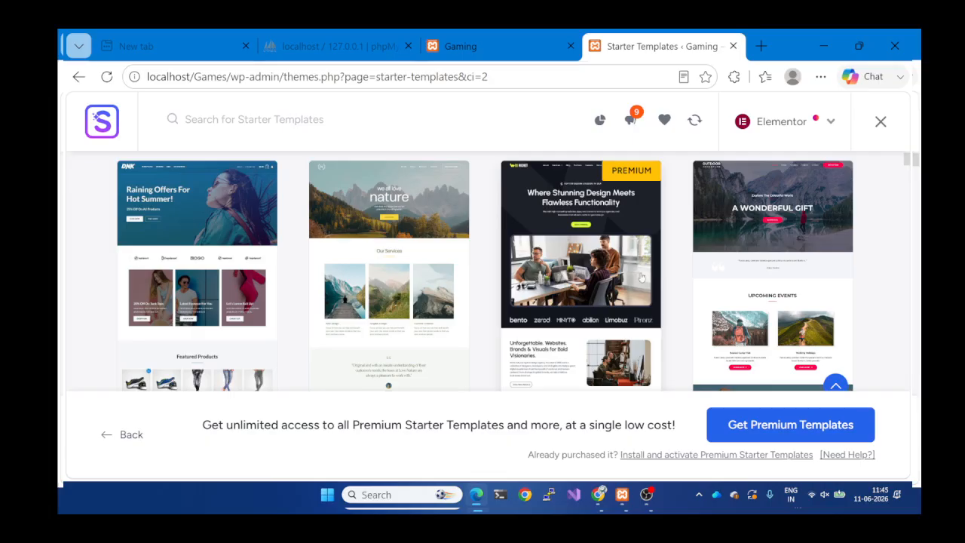
scroll(633, 275, "up", 3)
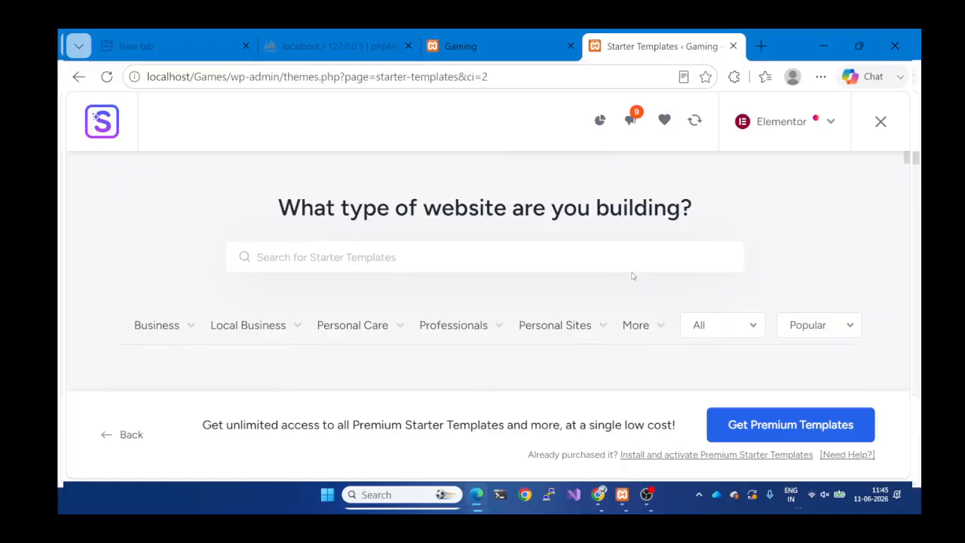
scroll(633, 275, "down", 1)
left_click(754, 282)
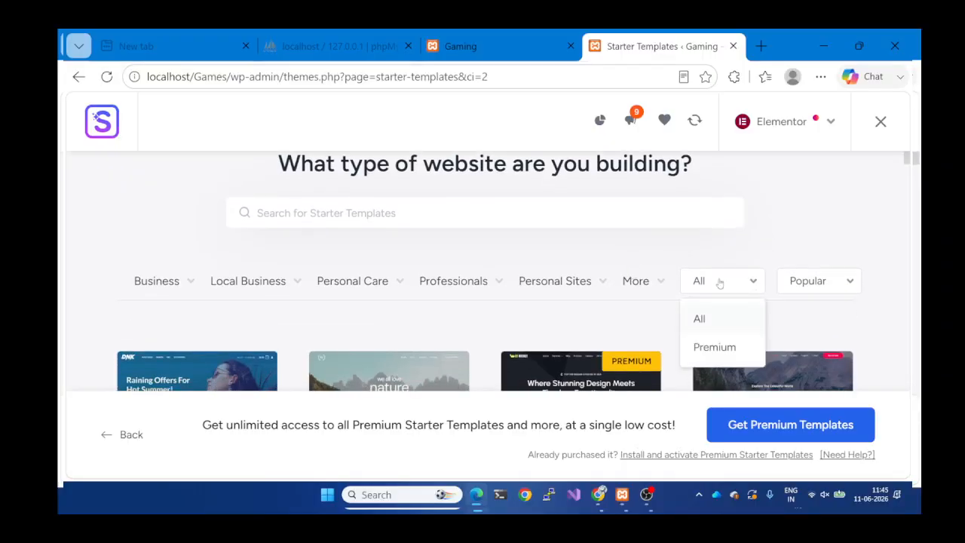
left_click(730, 289)
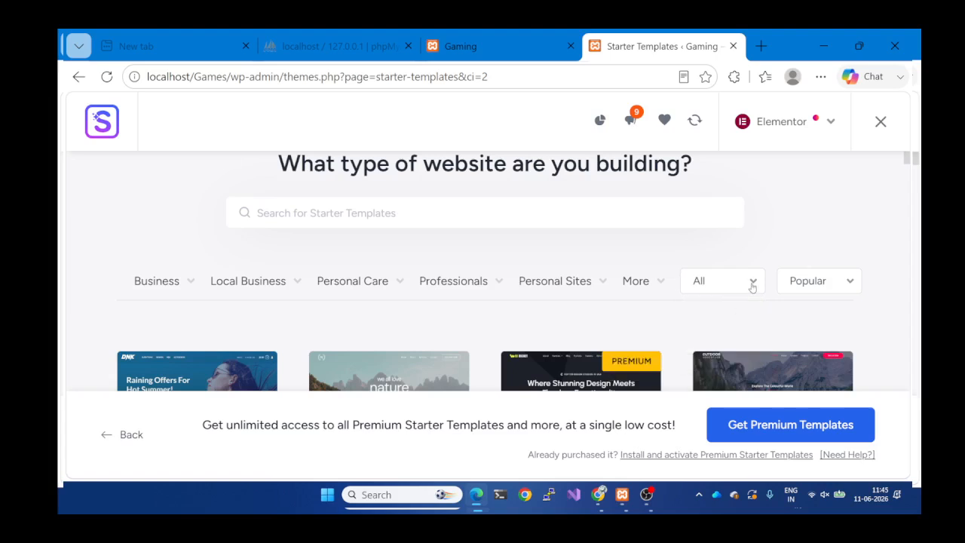
left_click(752, 284)
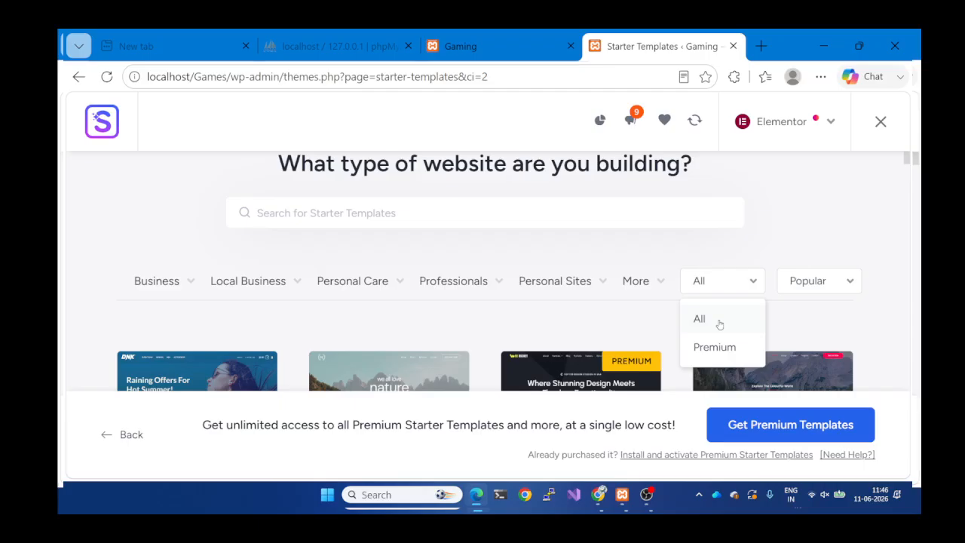
From the desktop, reopen Chrome, search 'google meet' in a new tab and open Google Meet.
key("super+d")
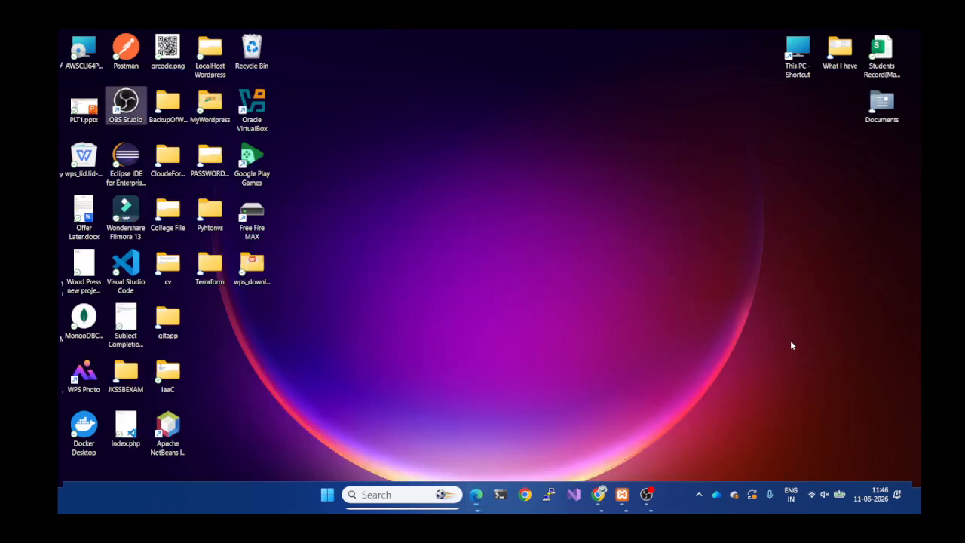
left_click(595, 492)
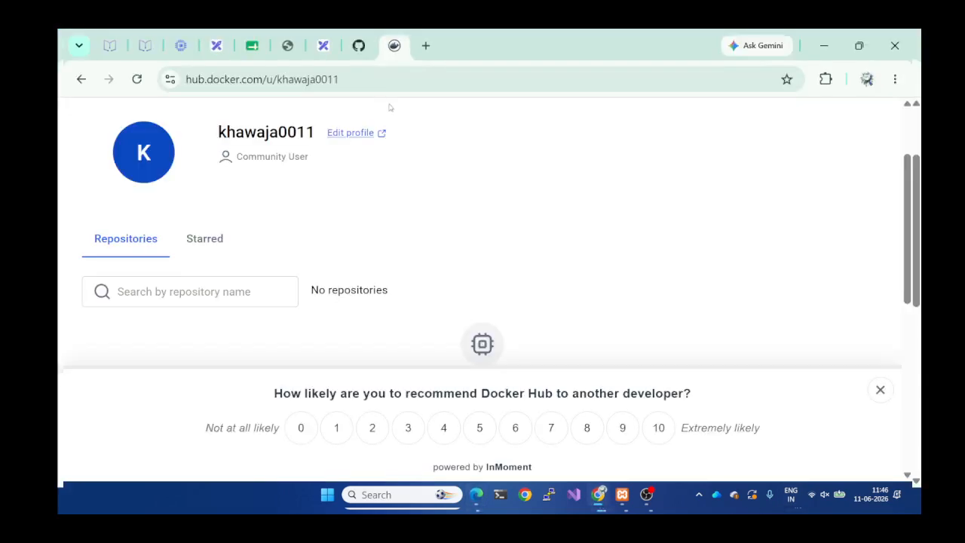
left_click(425, 46)
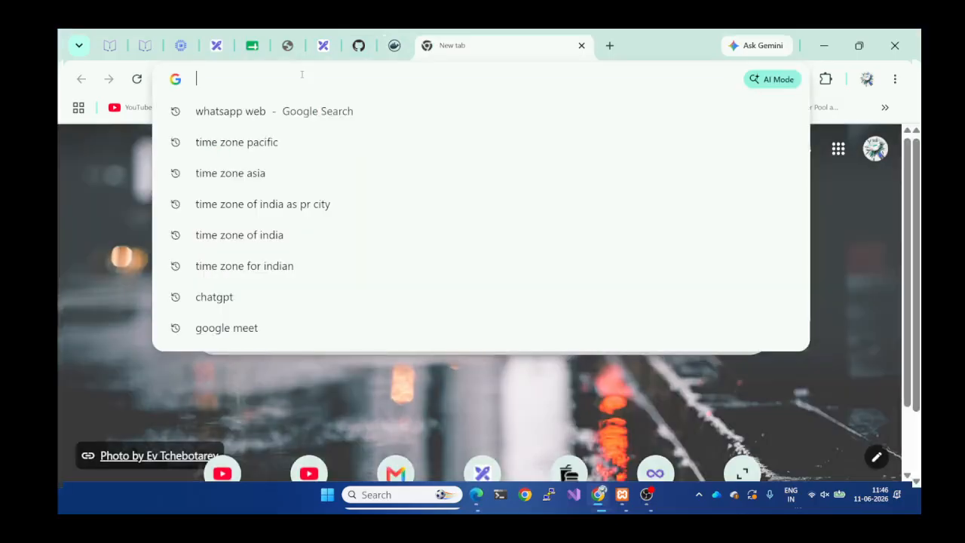
left_click(260, 328)
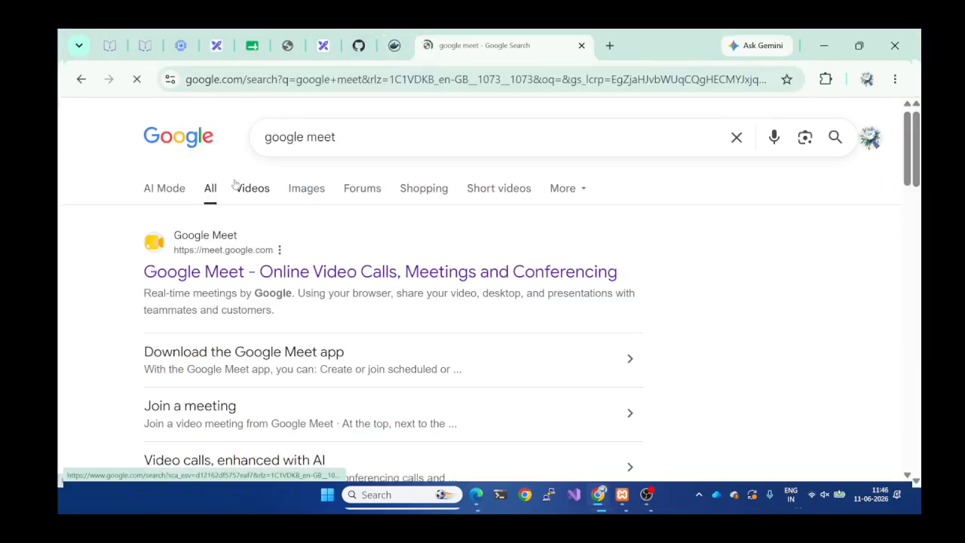
left_click(240, 279)
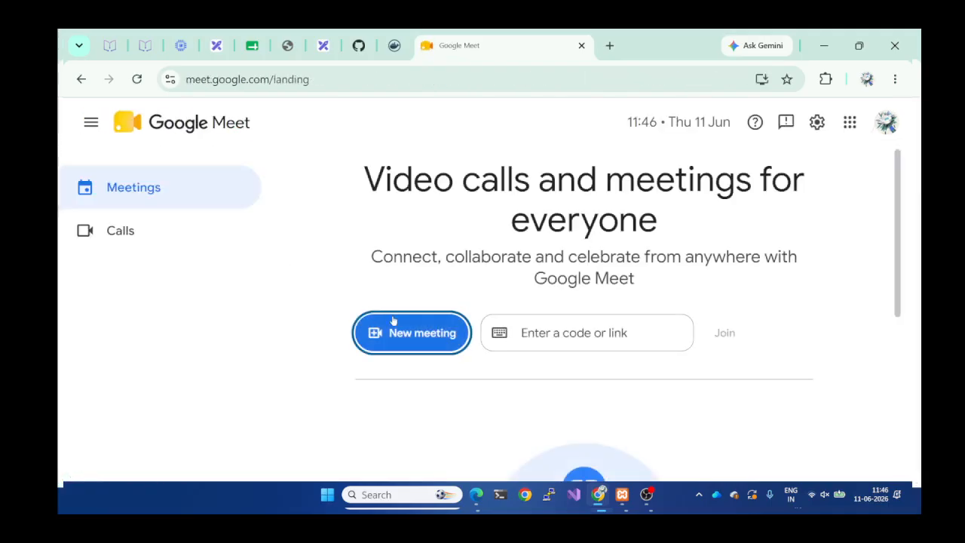
Start an instant Google Meet meeting with the camera off and copy its link.
left_click(393, 321)
left_click(487, 376)
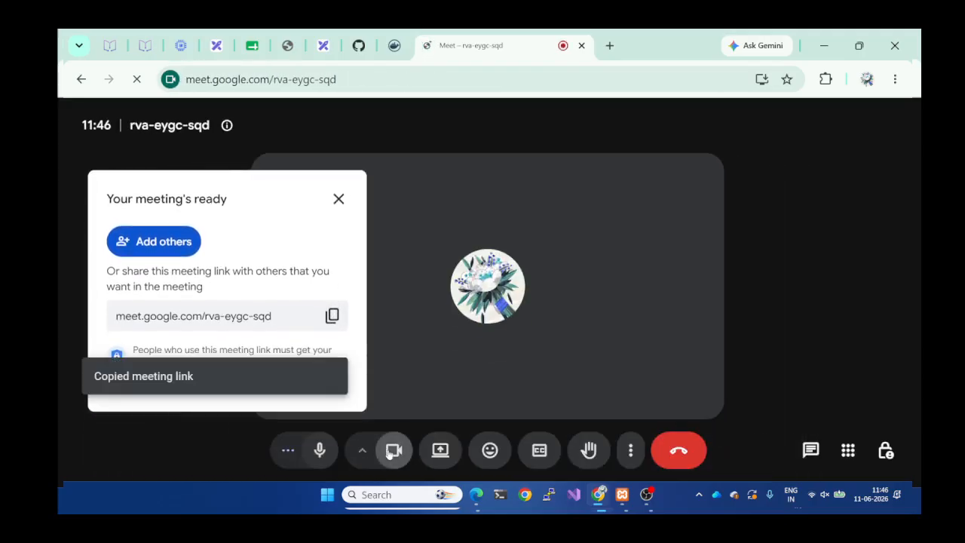
left_click(388, 451)
left_click(337, 200)
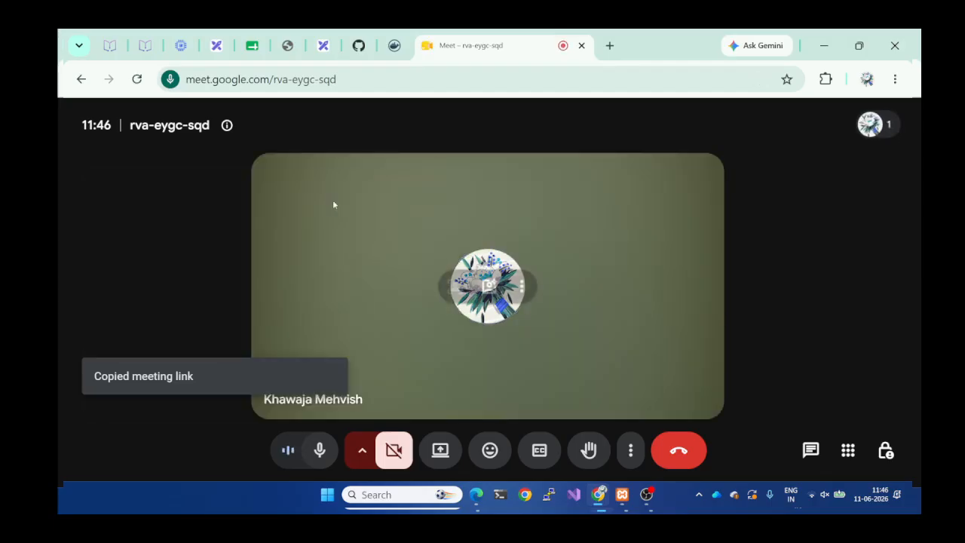
Open WhatsApp Web in a new tab via Google search and pin that tab.
left_click(610, 45)
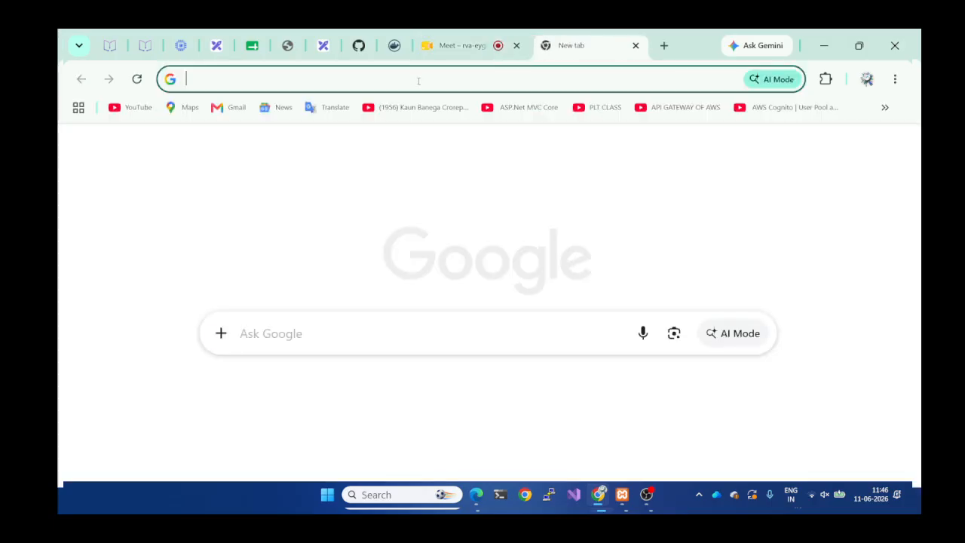
left_click(416, 80)
type("whta")
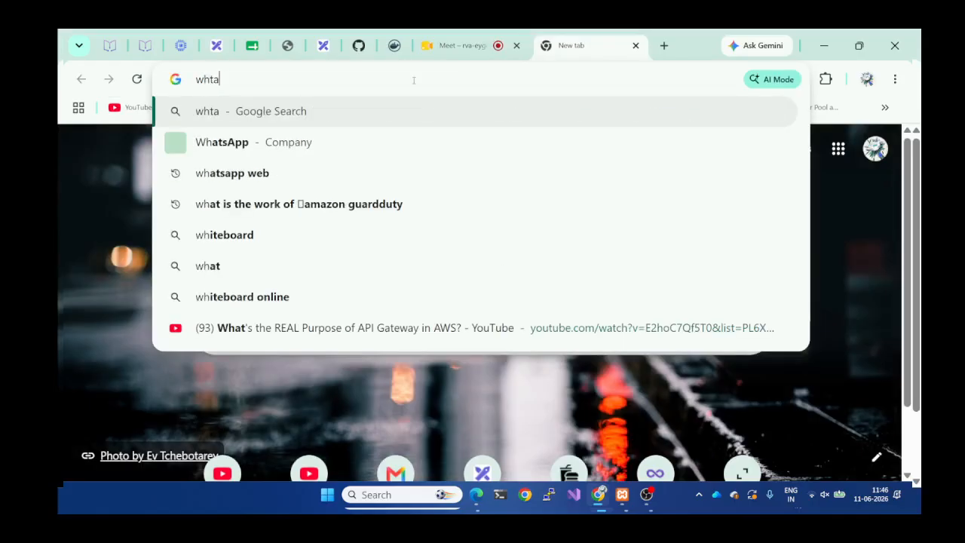
left_click(306, 140)
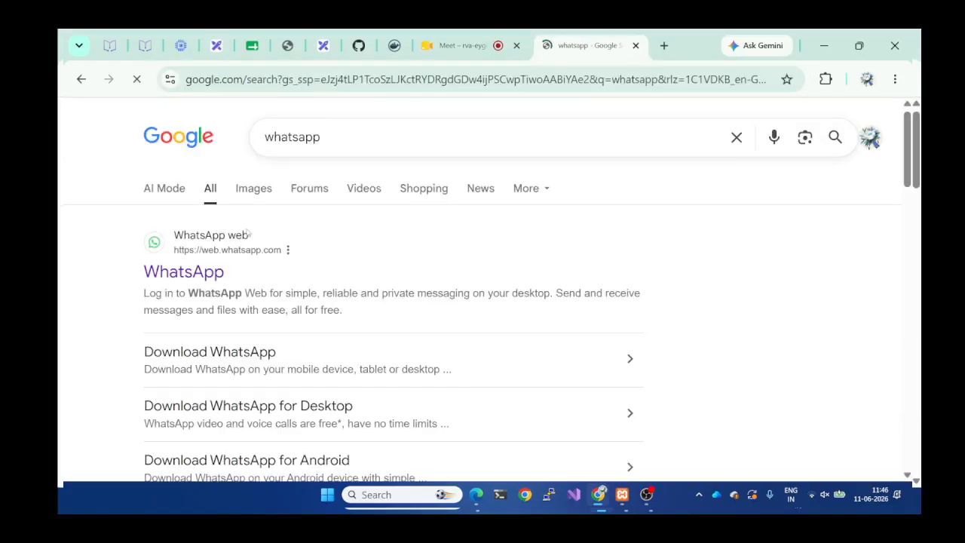
scroll(248, 232, "down", 6)
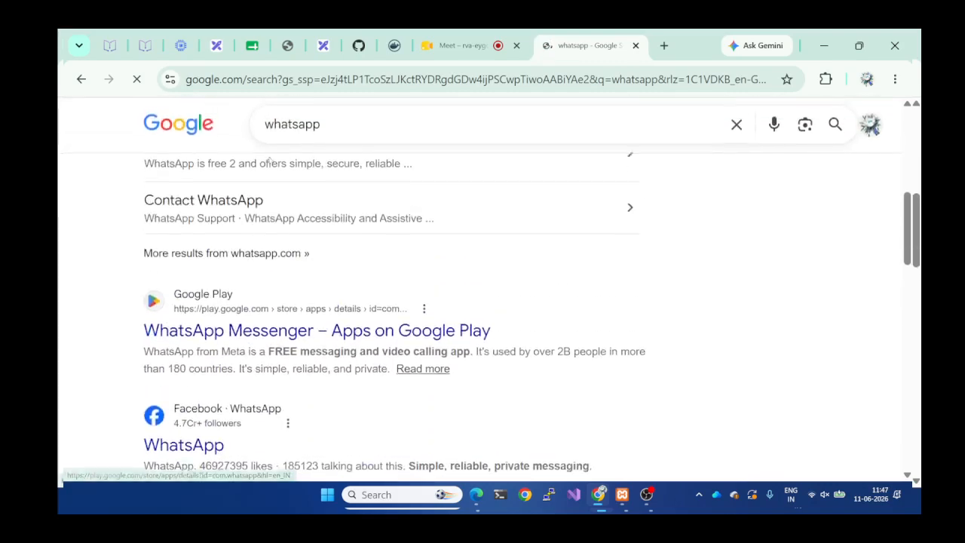
left_click(334, 118)
left_click(329, 162)
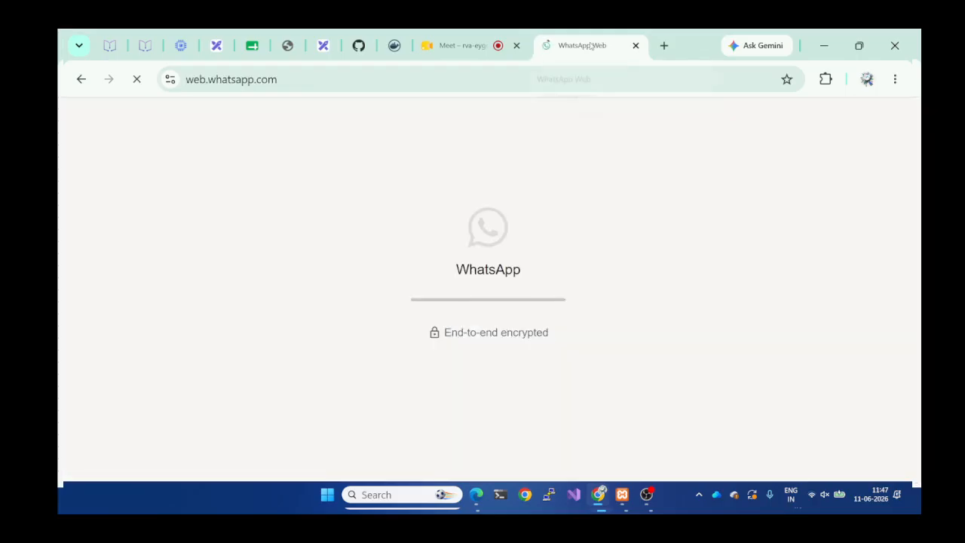
right_click(593, 46)
left_click(631, 205)
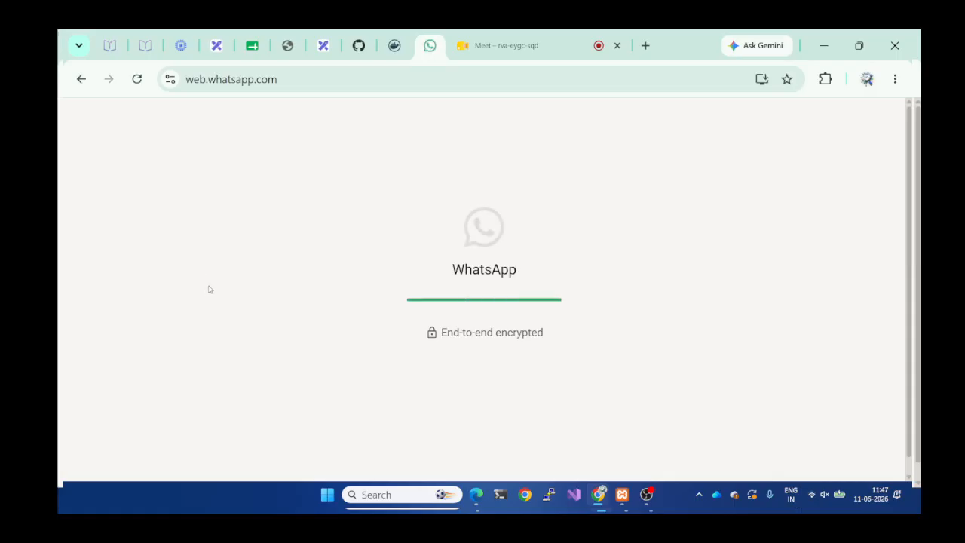
Send a contact the pasted meeting link followed by a 'join class' message.
scroll(211, 322, "down", 3)
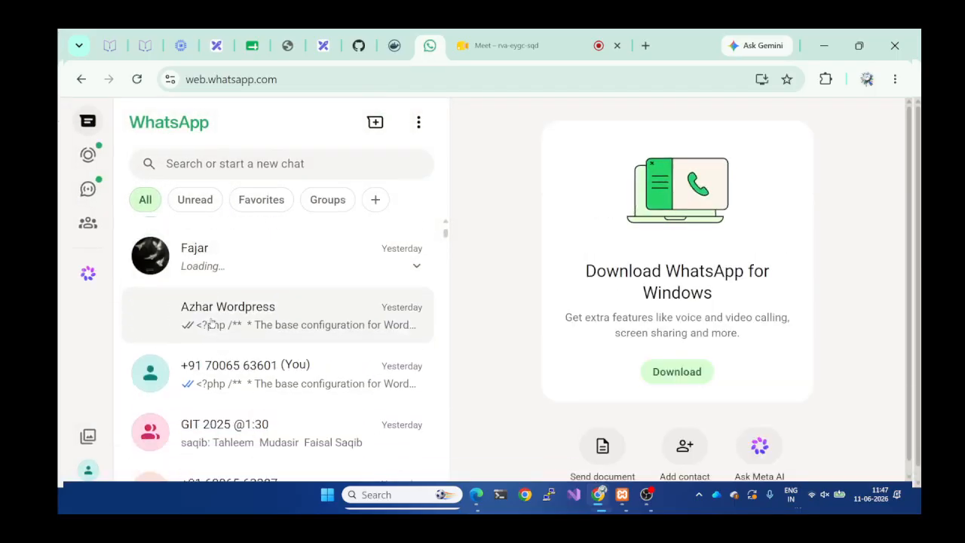
scroll(210, 322, "down", 2)
scroll(211, 322, "up", 1)
left_click(210, 321)
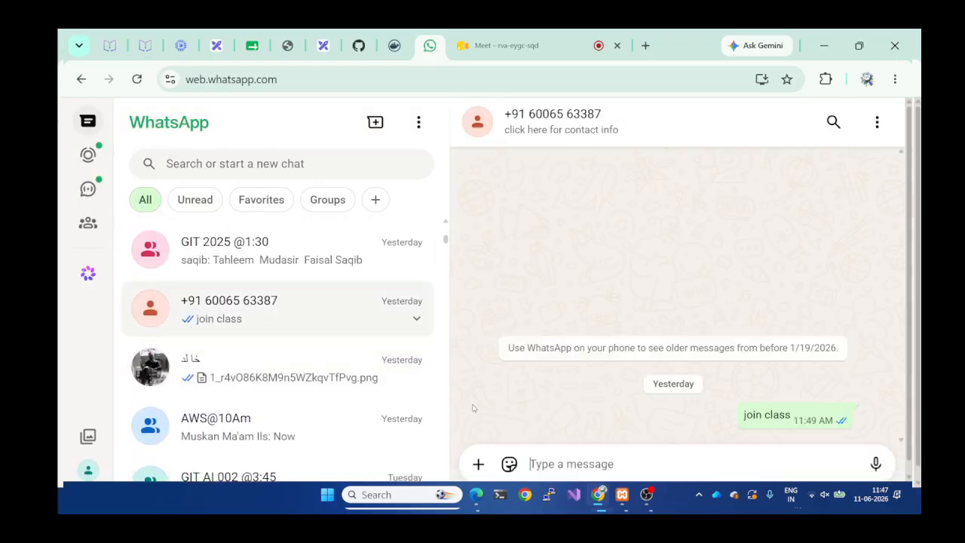
type("https://meet.google.com/rva-eygc-sqd")
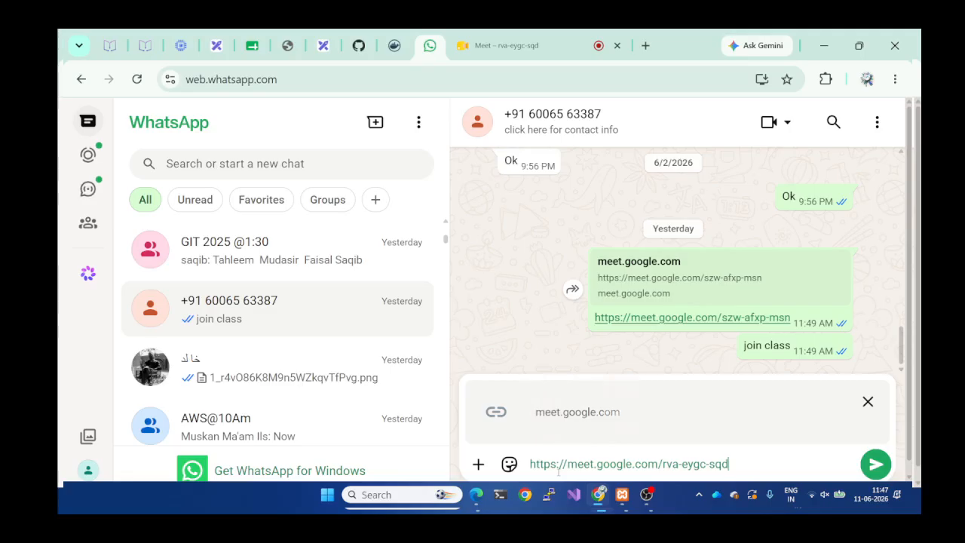
key("Return")
type("join class")
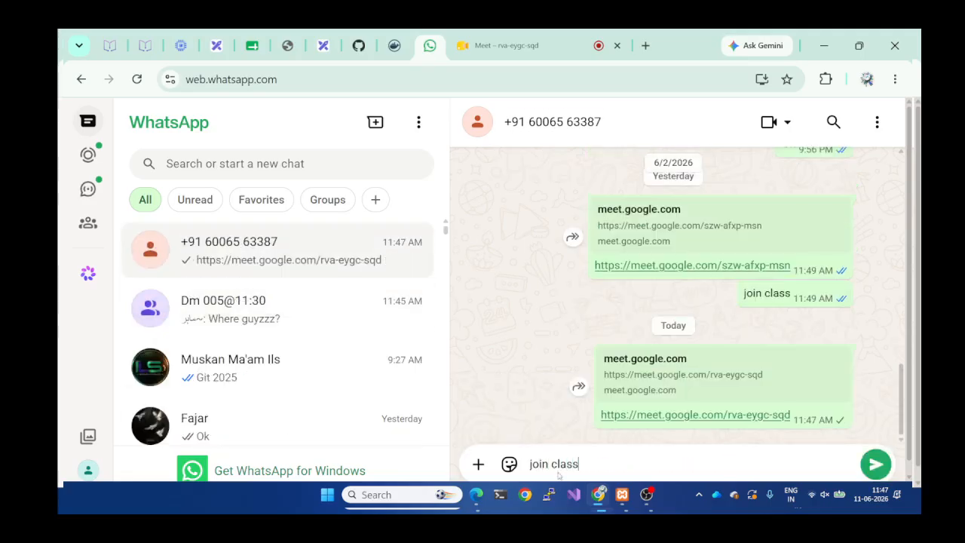
key("Return")
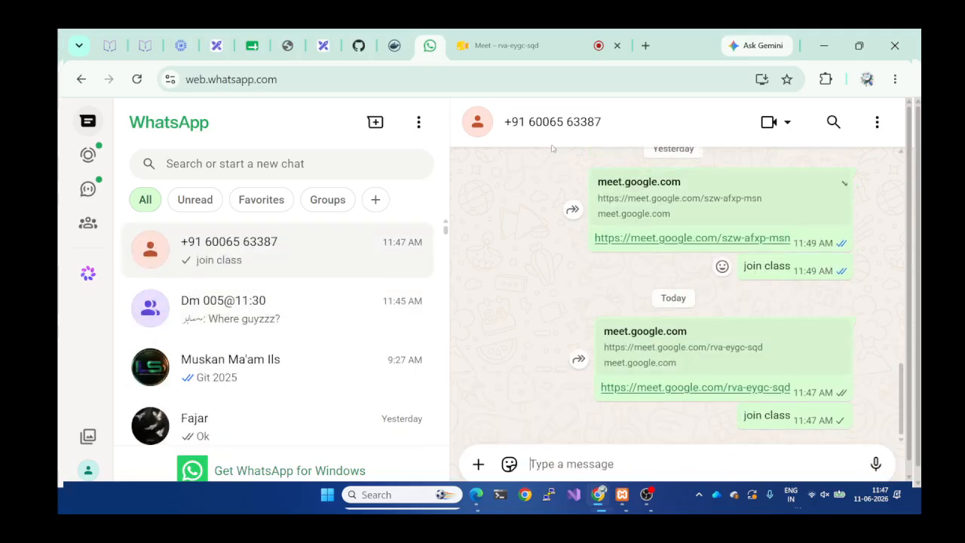
Return to the Meet call, dismiss quick settings, and switch back to Starter Templates.
left_click(562, 53)
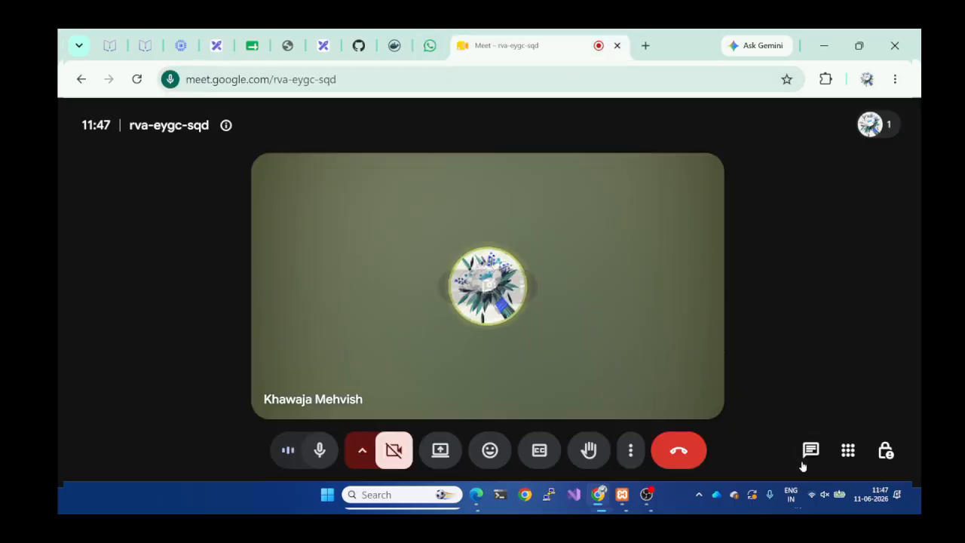
left_click(810, 492)
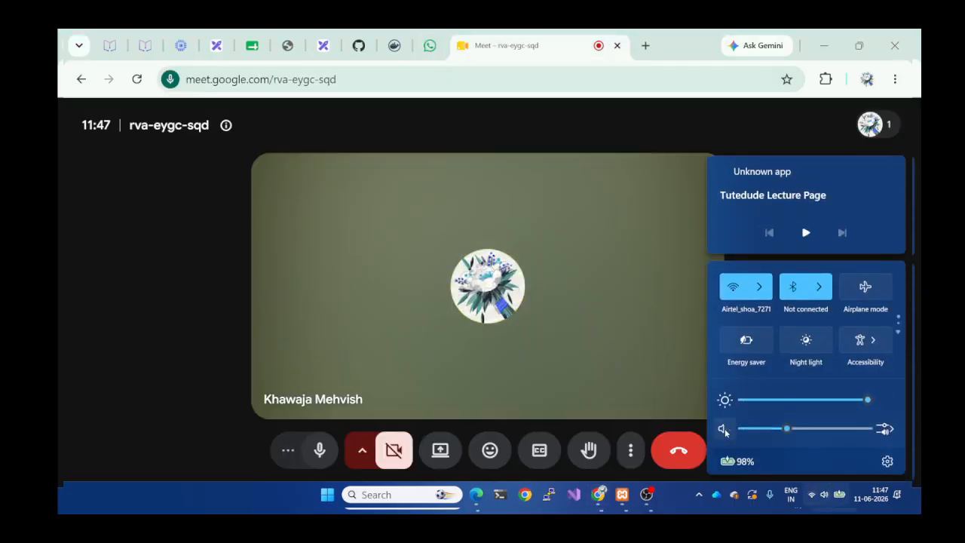
left_click(810, 495)
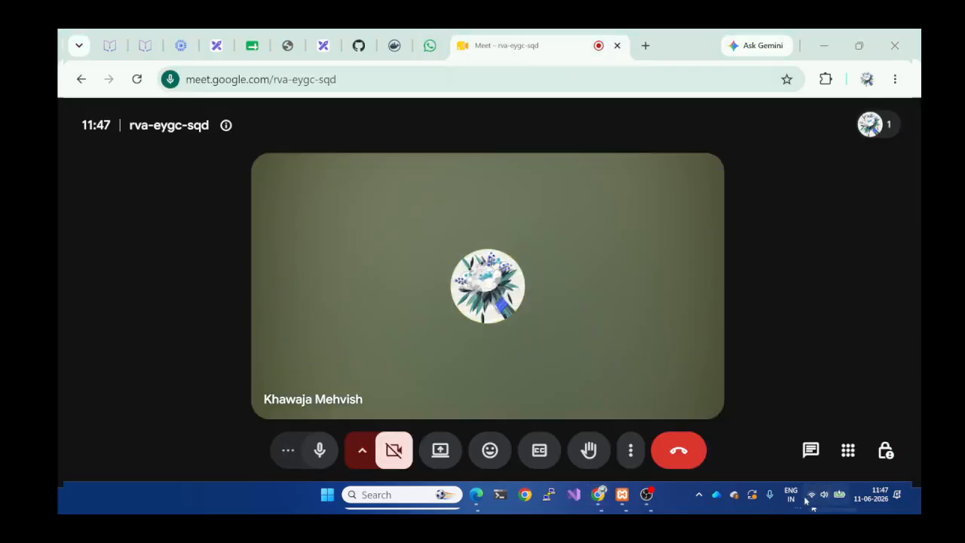
left_click(476, 494)
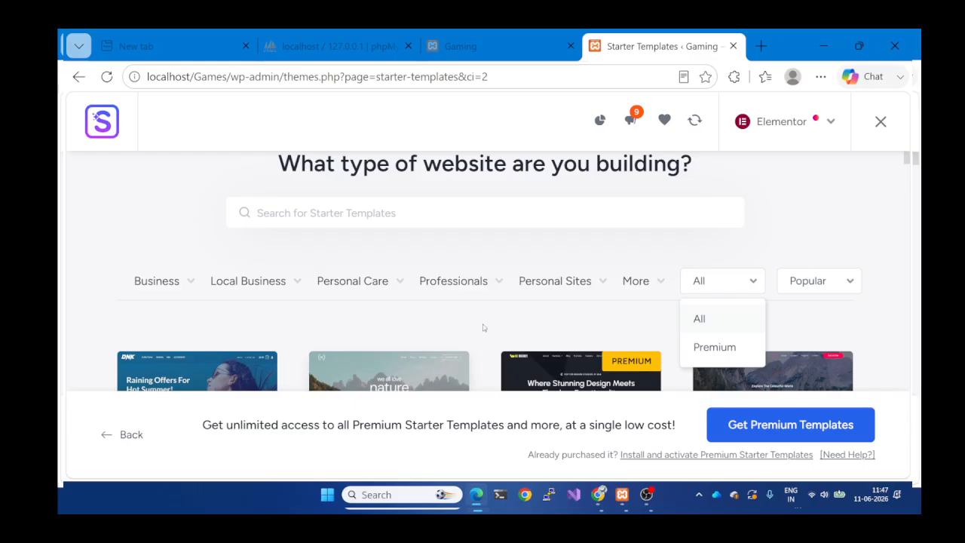
Browse the Professionals, Personal Sites and E-Commerce menus to reveal Online Store and Clothing store categories.
scroll(494, 242, "down", 1)
scroll(493, 243, "down", 1)
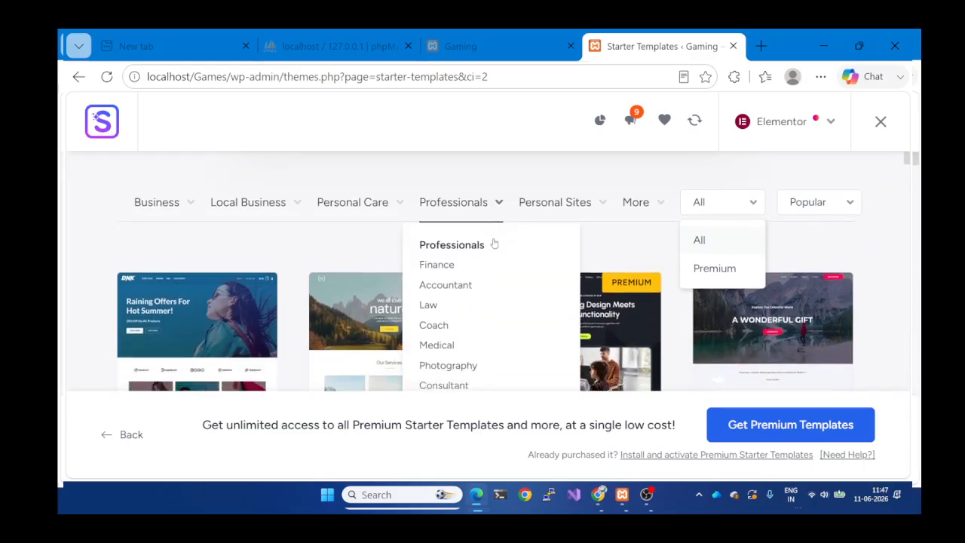
scroll(451, 350, "down", 1)
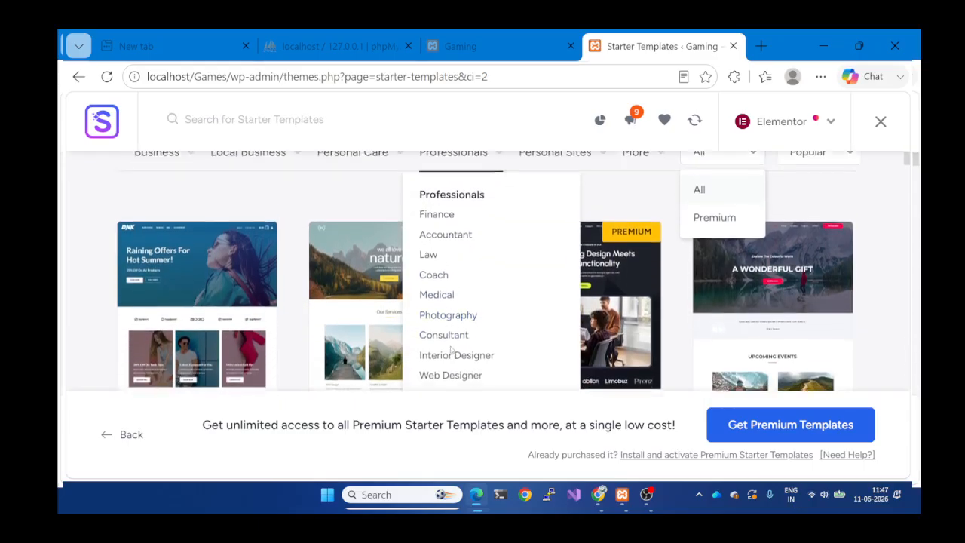
scroll(450, 350, "up", 1)
mouse_move(545, 247)
scroll(571, 271, "down", 1)
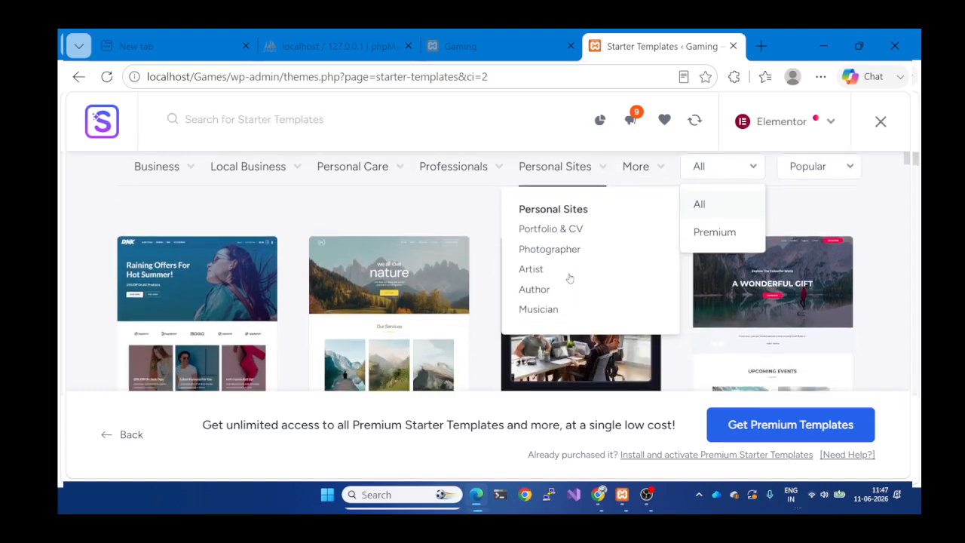
scroll(541, 285, "up", 1)
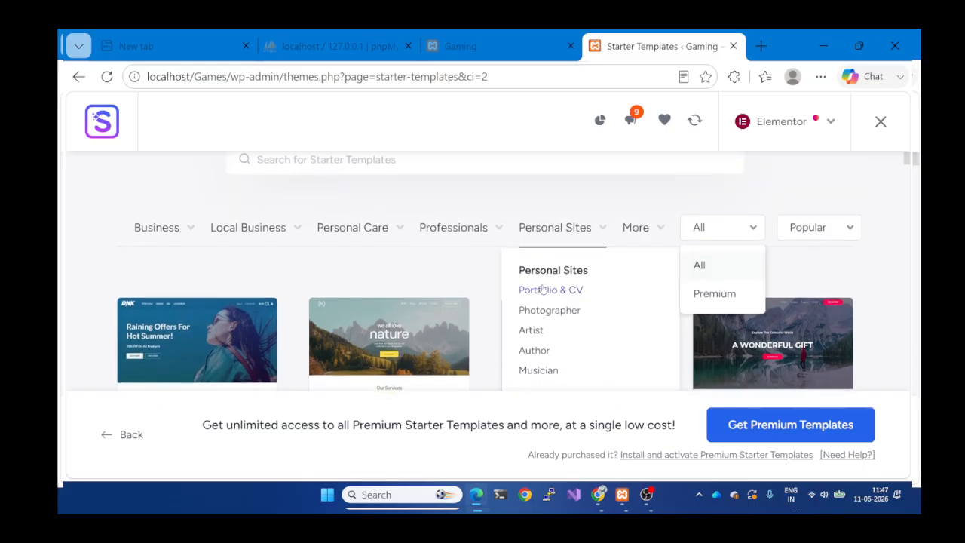
mouse_move(646, 248)
mouse_move(639, 288)
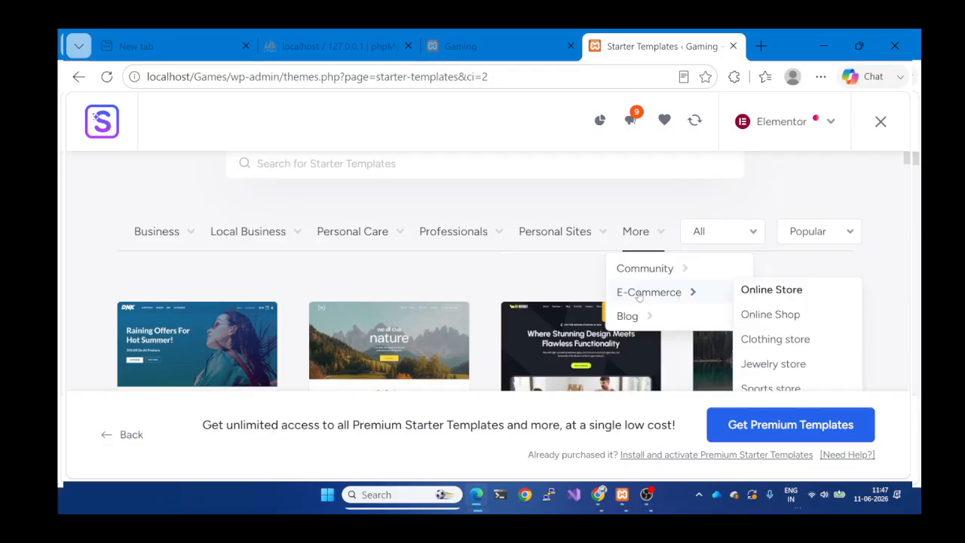
scroll(772, 317, "down", 1)
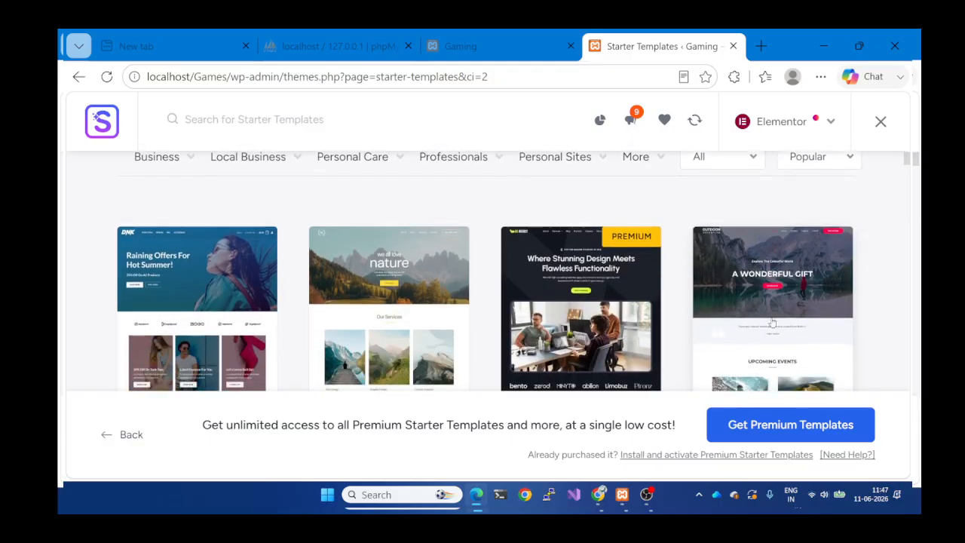
scroll(771, 322, "up", 1)
mouse_move(639, 209)
mouse_move(648, 270)
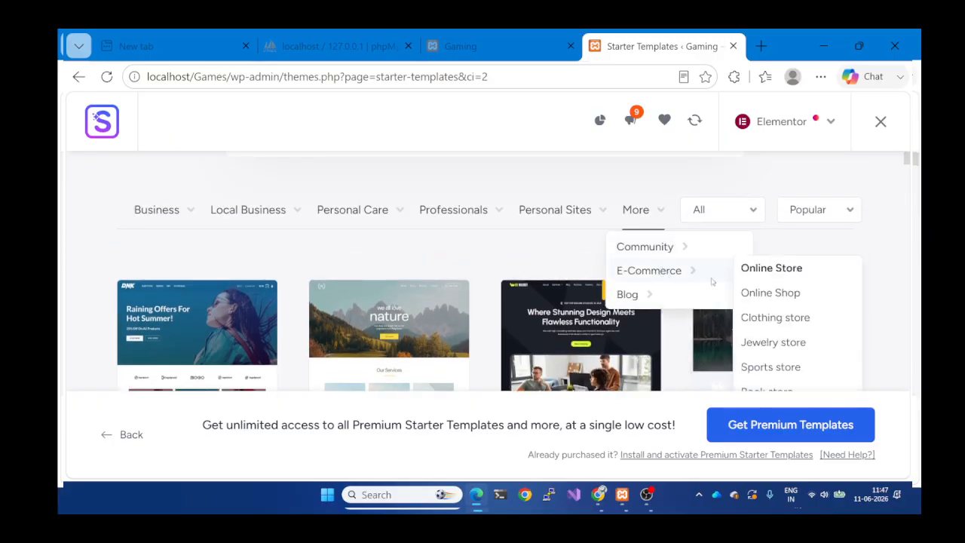
scroll(767, 282, "down", 2)
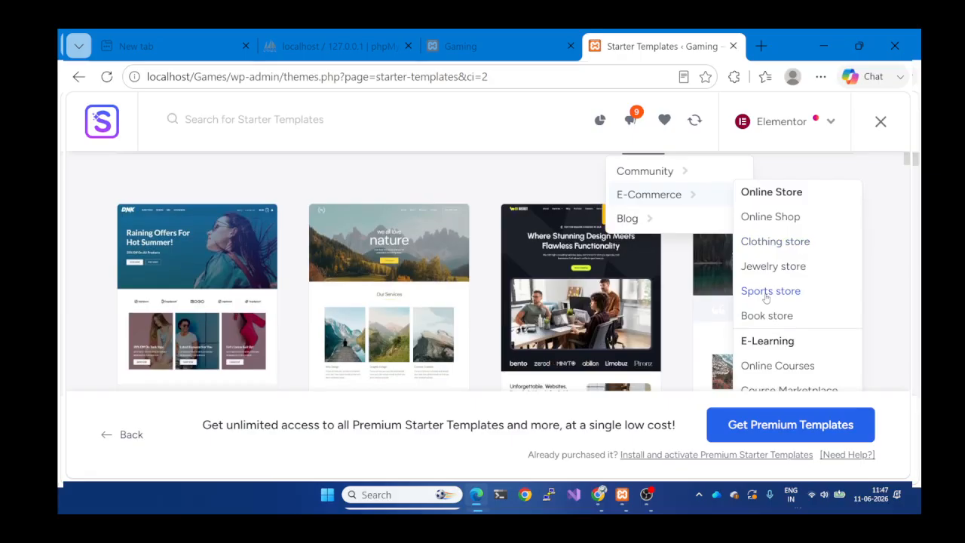
scroll(765, 298, "down", 2)
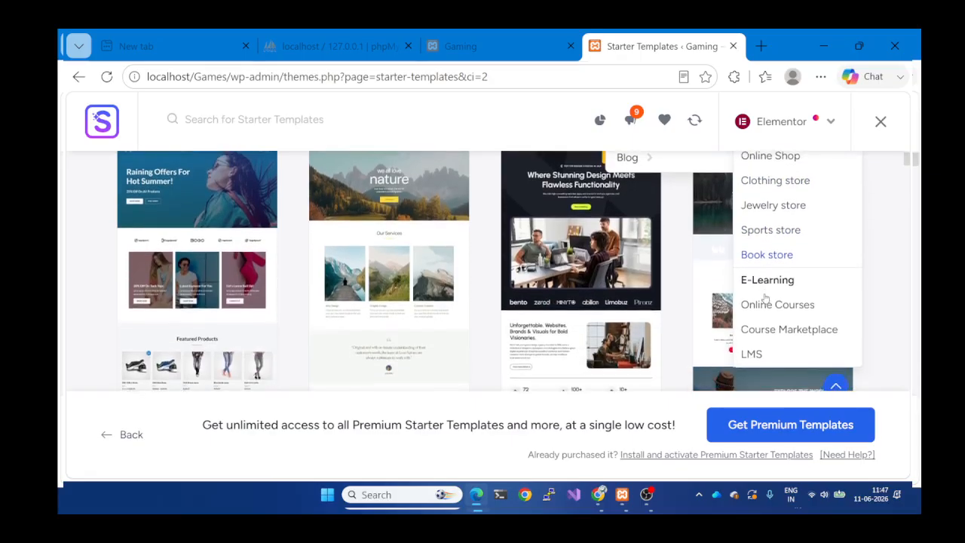
scroll(765, 299, "up", 2)
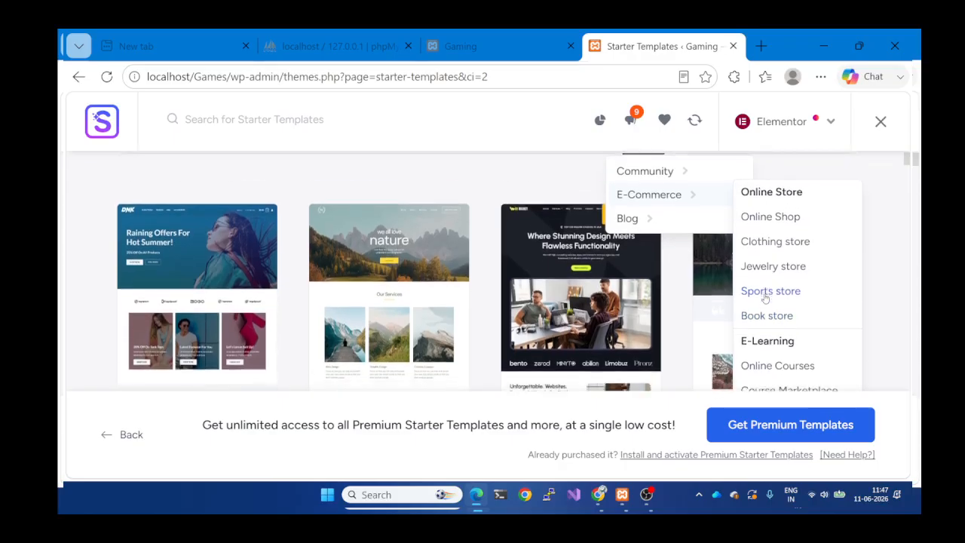
scroll(765, 299, "down", 2)
scroll(764, 298, "down", 1)
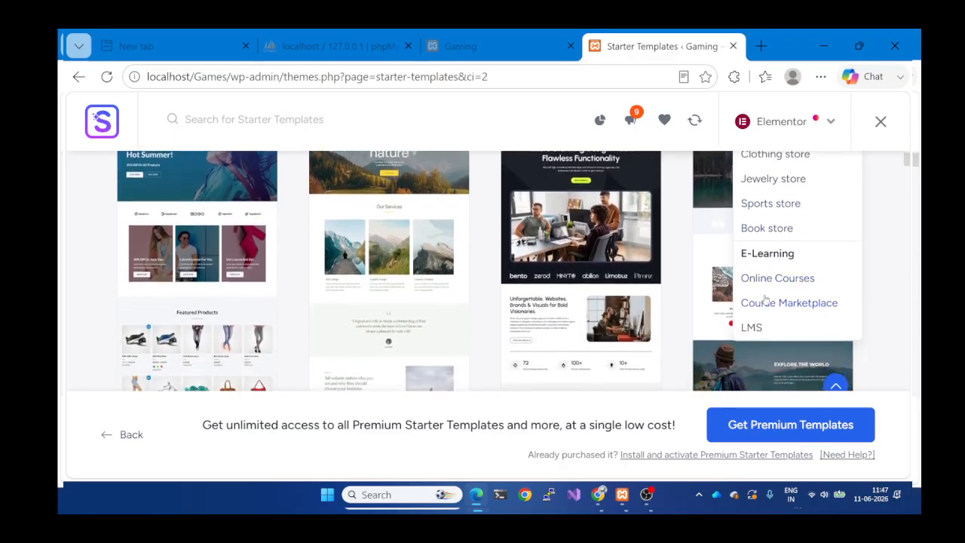
scroll(803, 304, "up", 2)
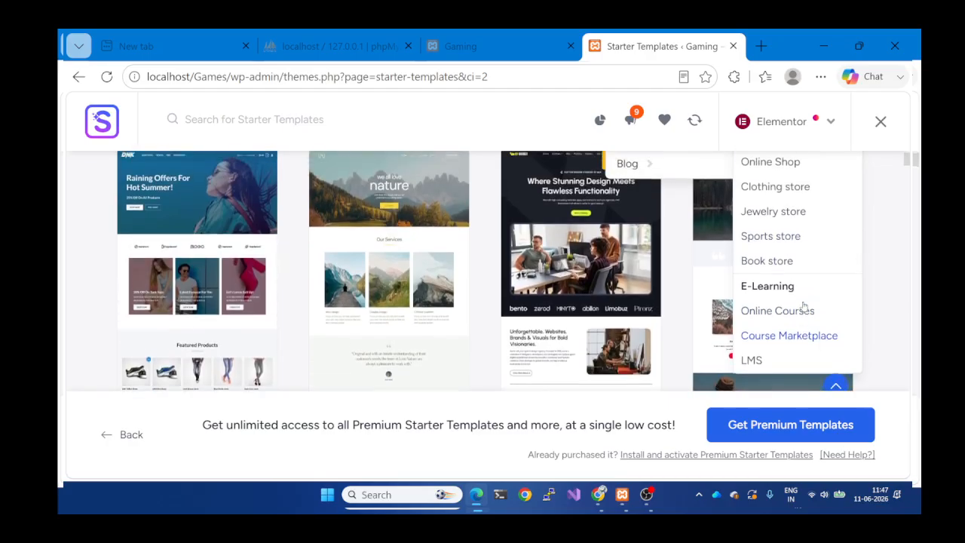
scroll(803, 305, "up", 4)
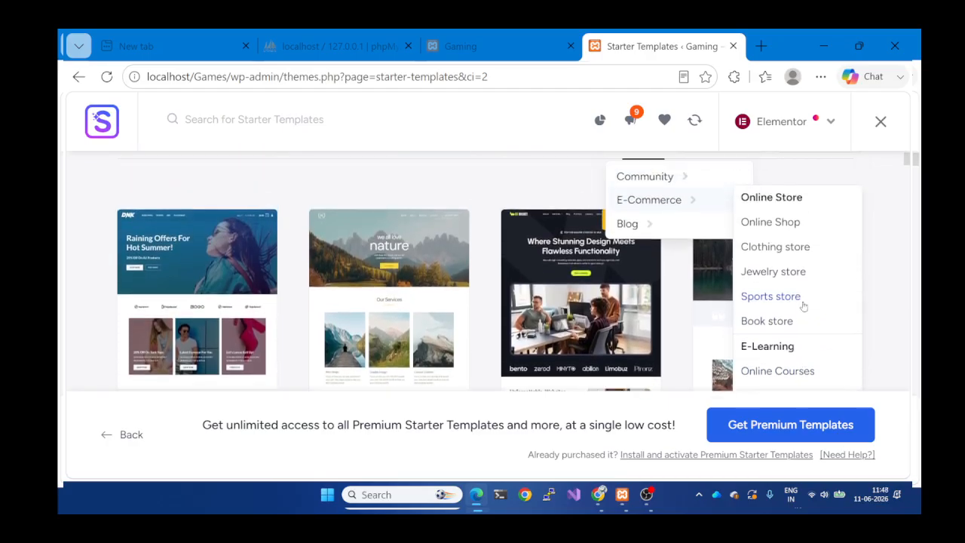
scroll(804, 305, "down", 3)
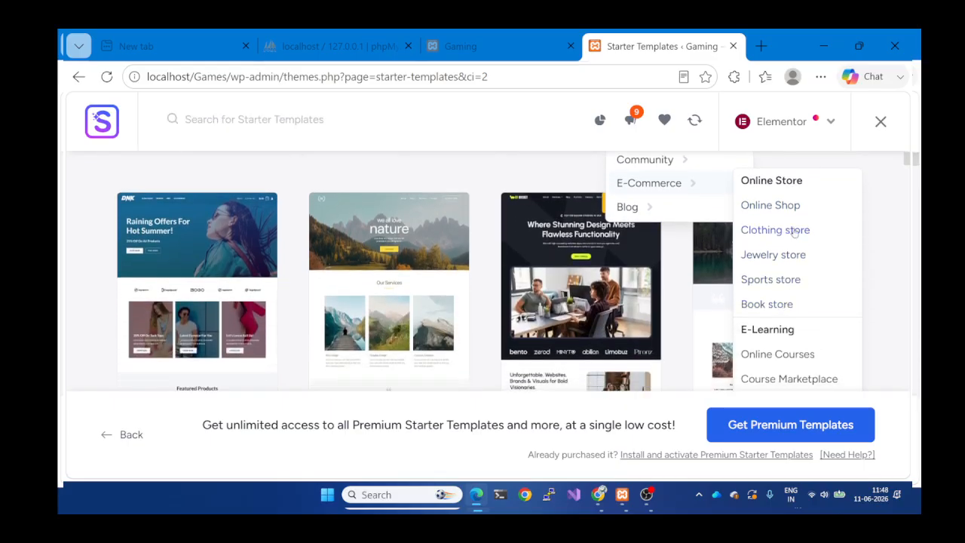
left_click(789, 232)
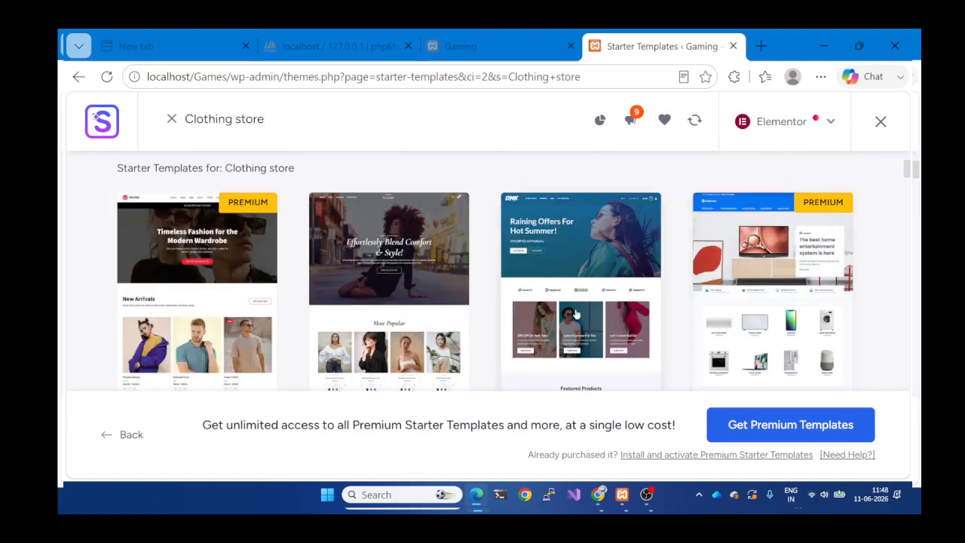
scroll(575, 313, "down", 2)
scroll(575, 312, "up", 5)
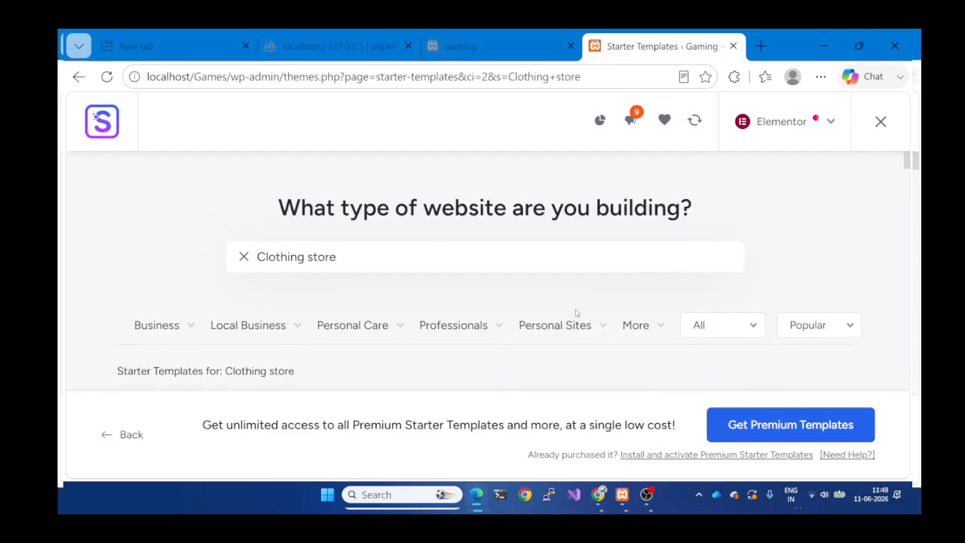
scroll(480, 311, "down", 5)
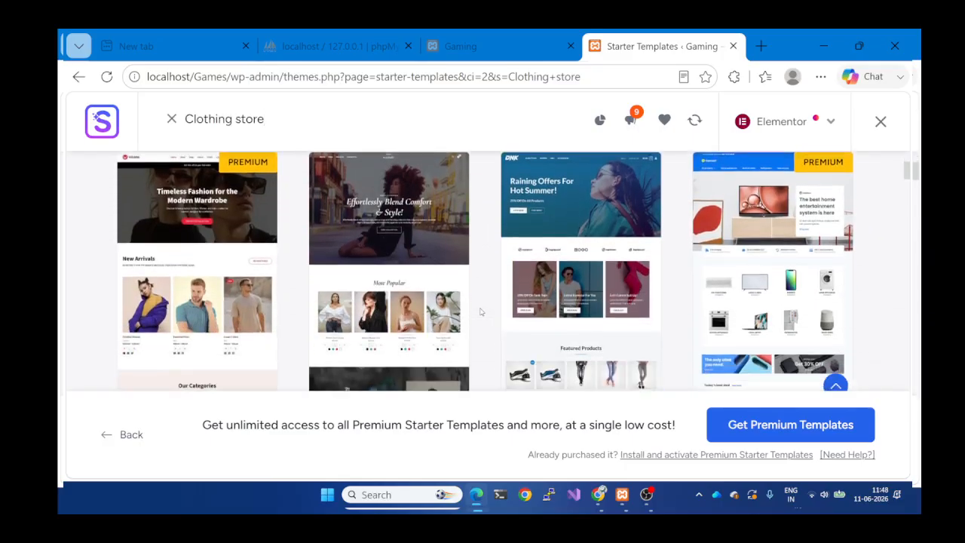
scroll(480, 311, "up", 3)
scroll(480, 312, "down", 3)
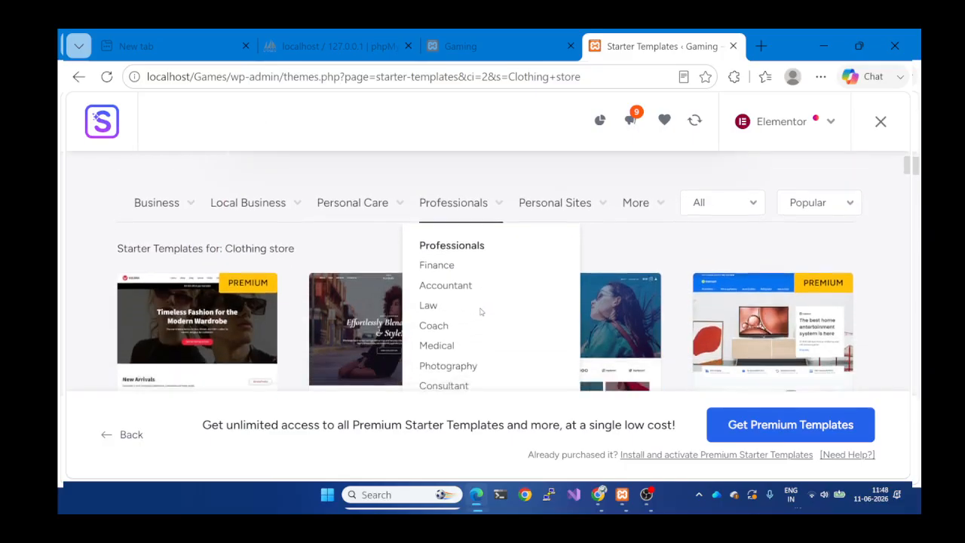
scroll(486, 309, "down", 1)
scroll(476, 329, "down", 3)
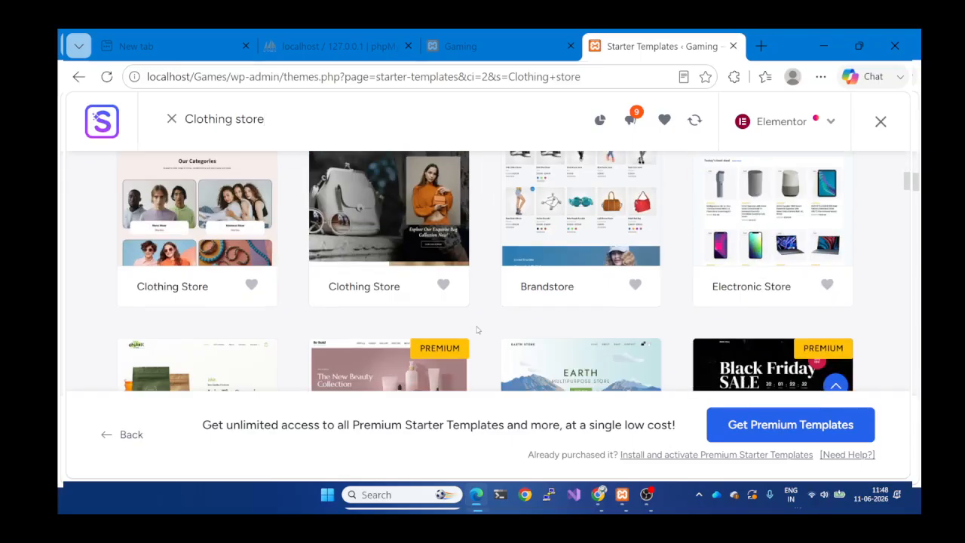
scroll(477, 329, "down", 1)
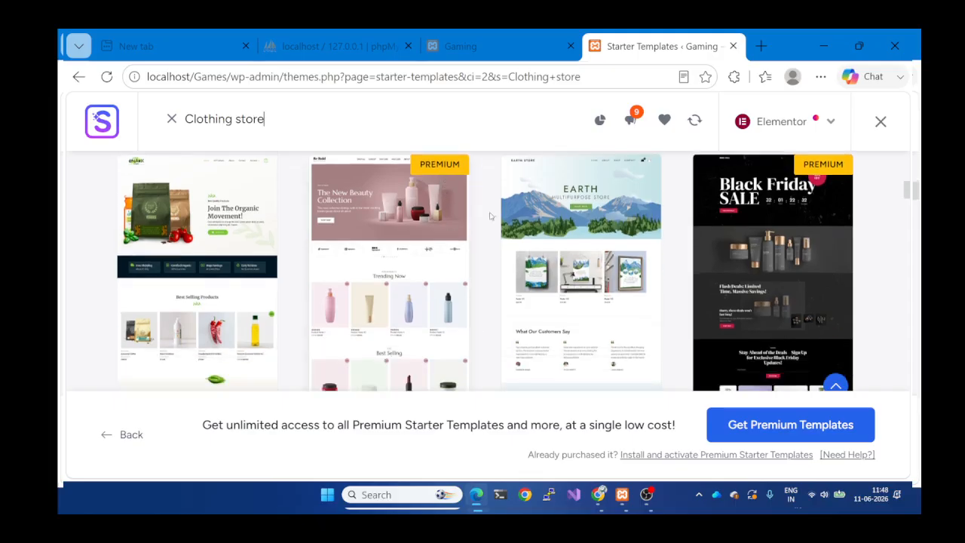
scroll(578, 225, "down", 2)
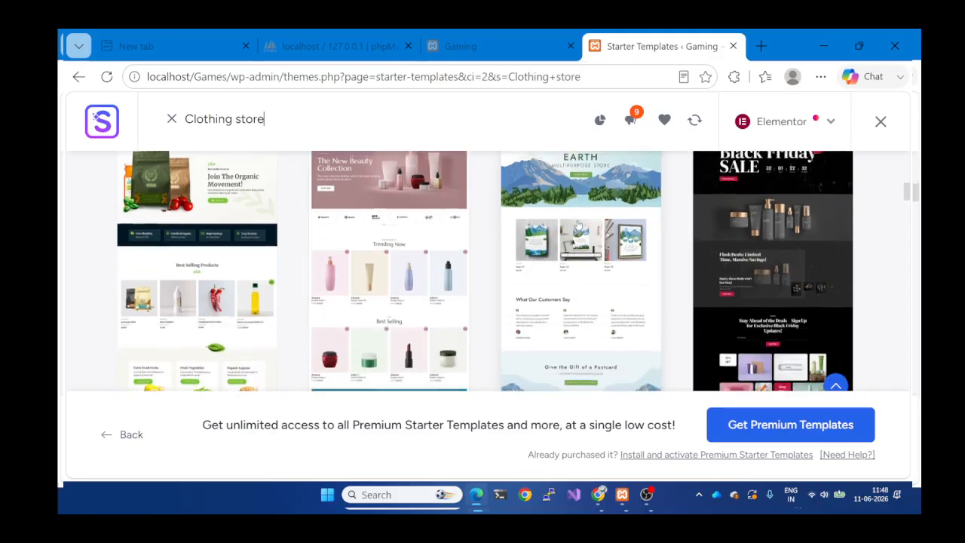
scroll(578, 225, "down", 5)
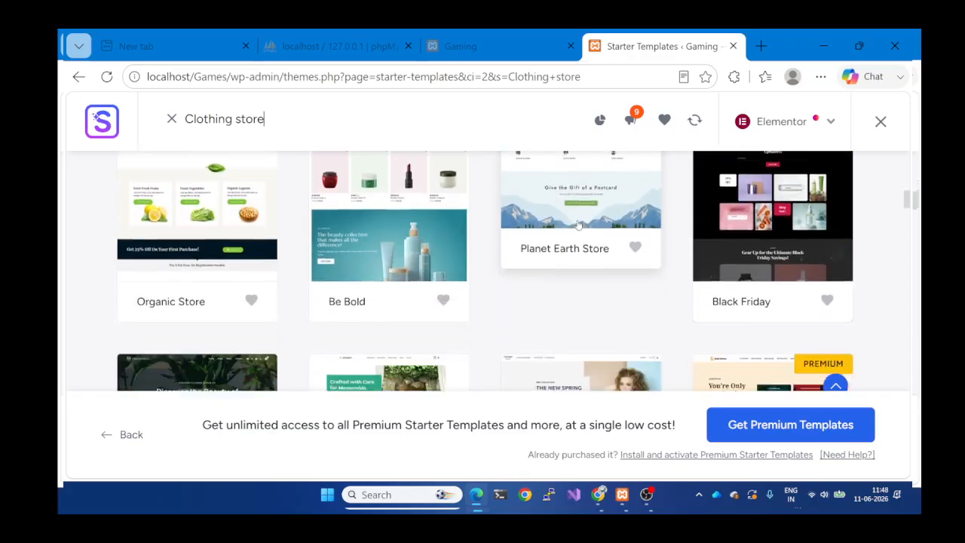
scroll(578, 225, "down", 4)
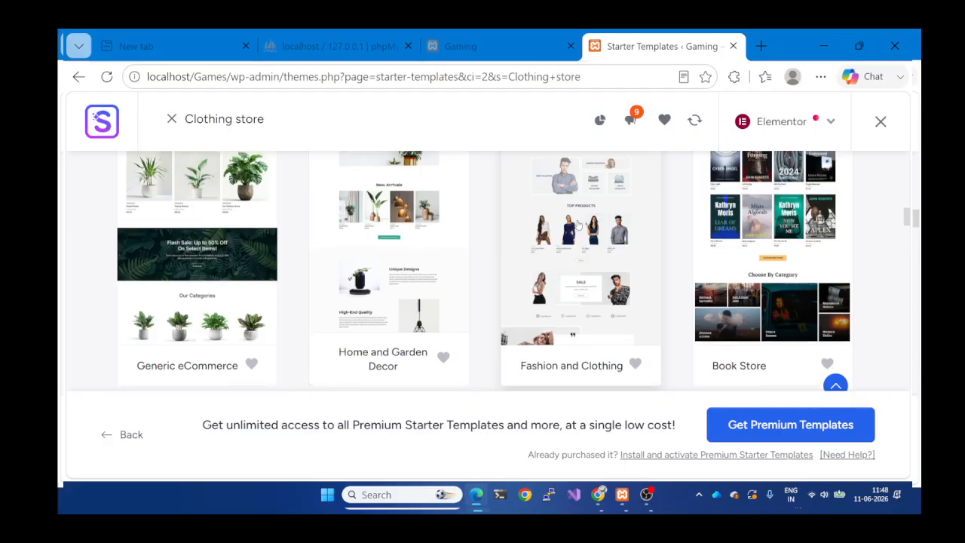
scroll(578, 226, "down", 3)
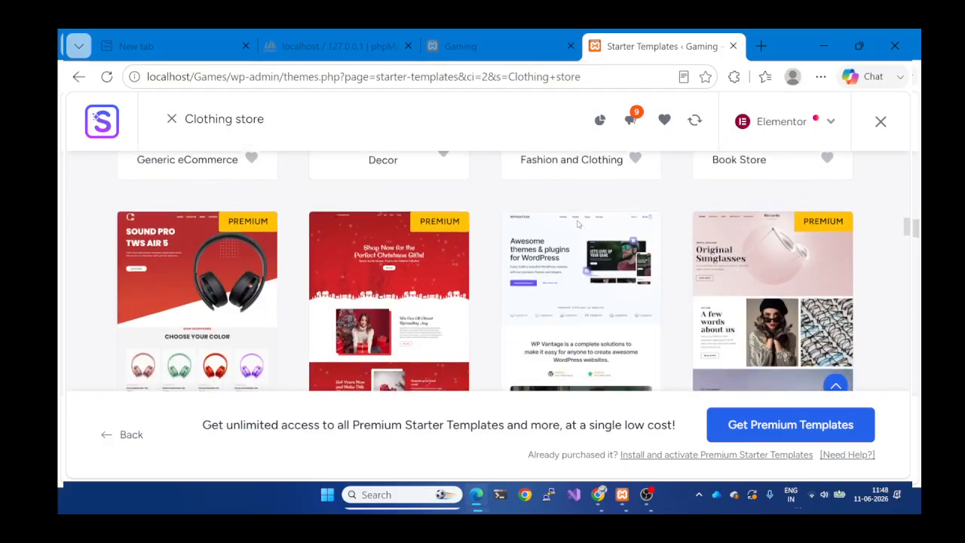
scroll(578, 225, "down", 5)
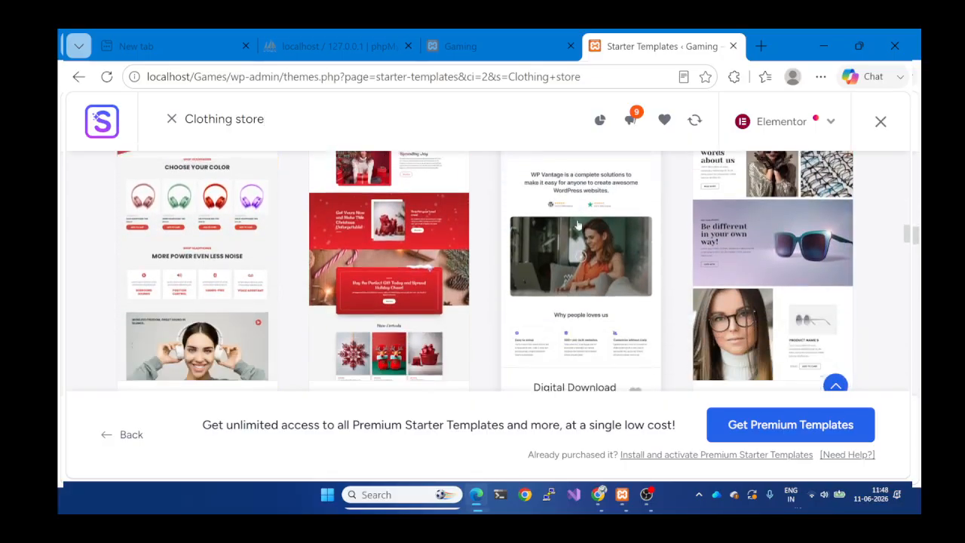
scroll(578, 225, "up", 4)
scroll(417, 251, "down", 4)
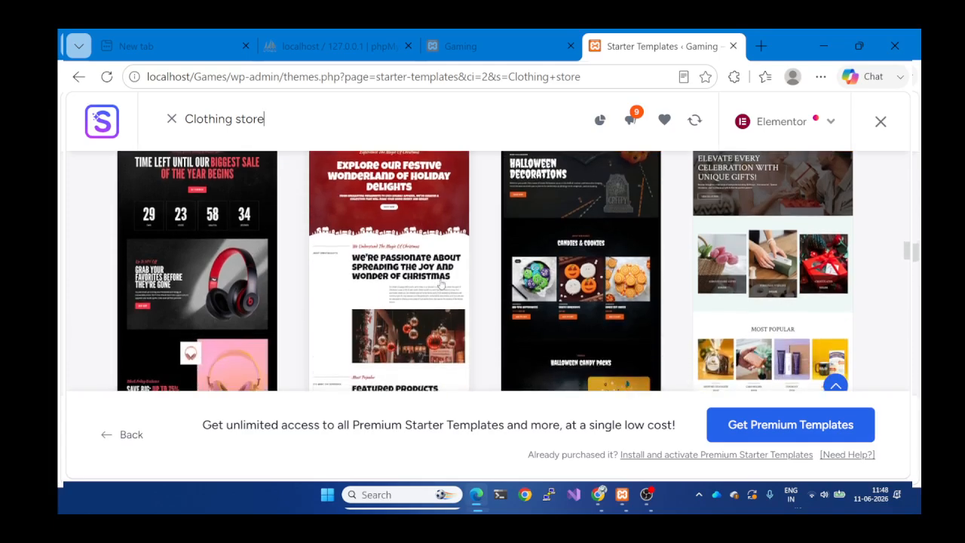
scroll(441, 285, "down", 5)
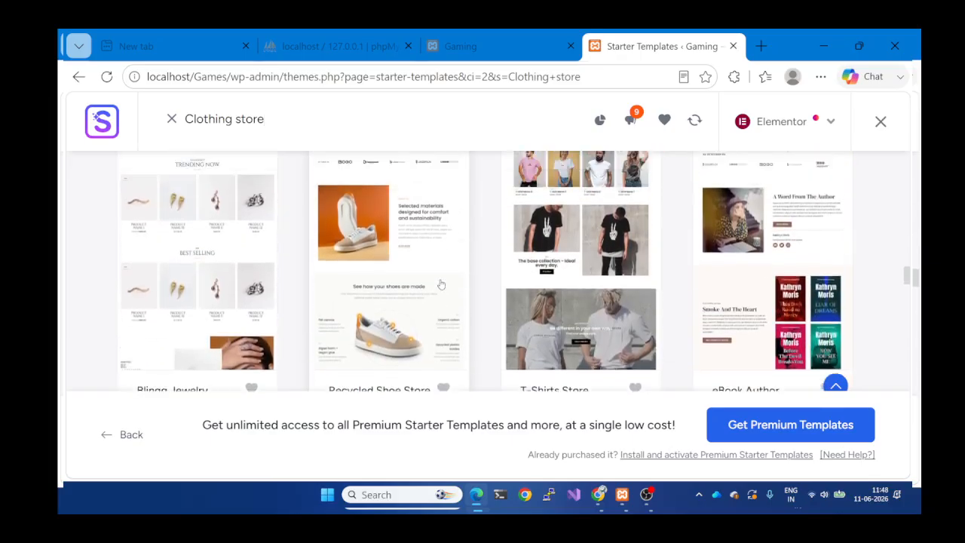
scroll(441, 285, "up", 2)
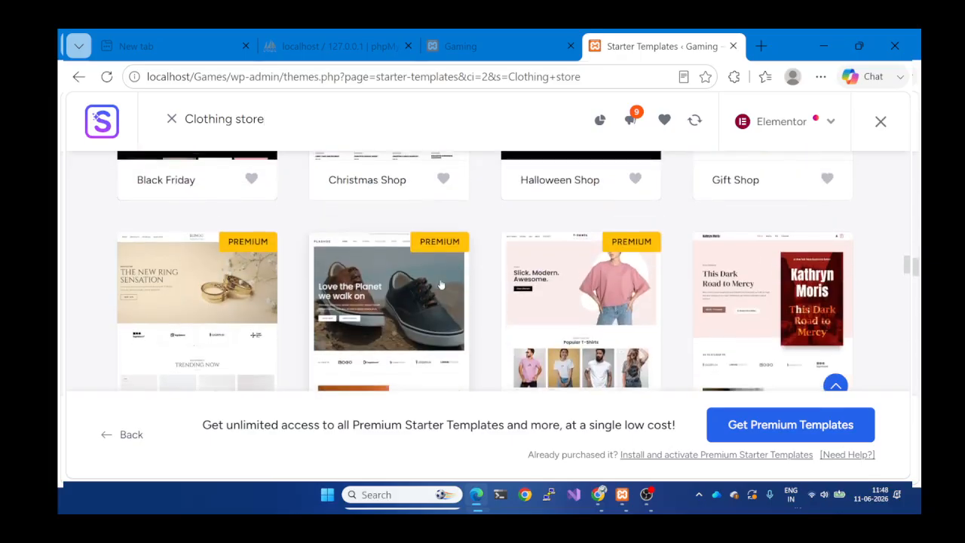
scroll(441, 285, "down", 5)
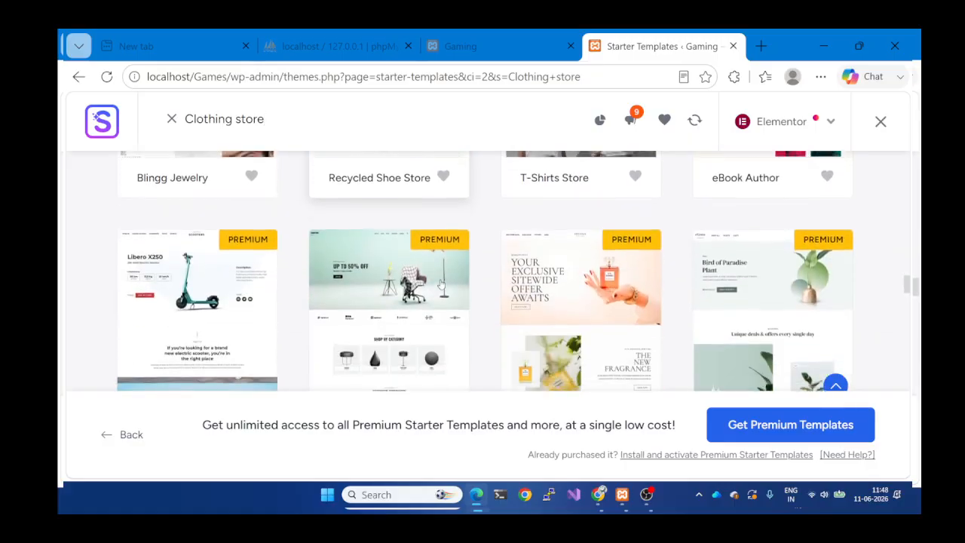
scroll(441, 285, "down", 3)
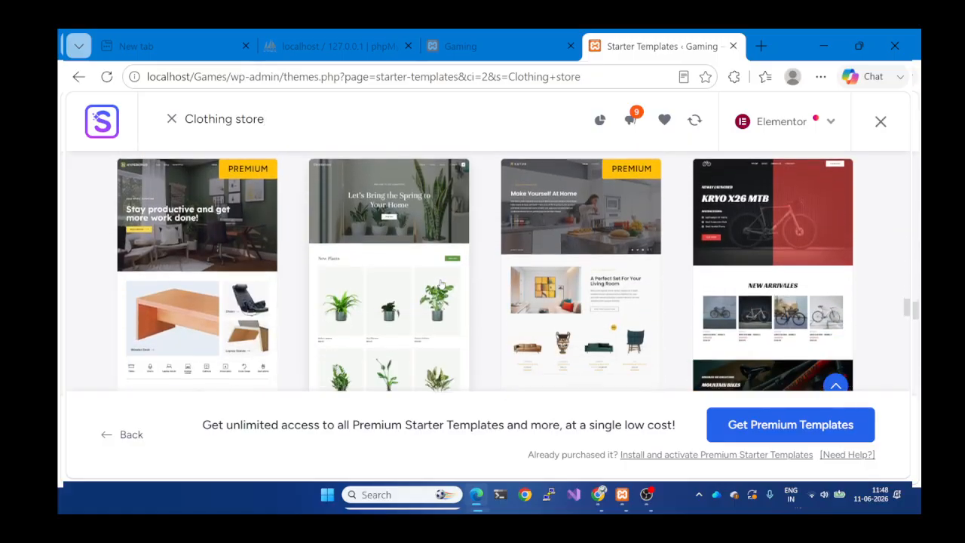
scroll(441, 285, "down", 1)
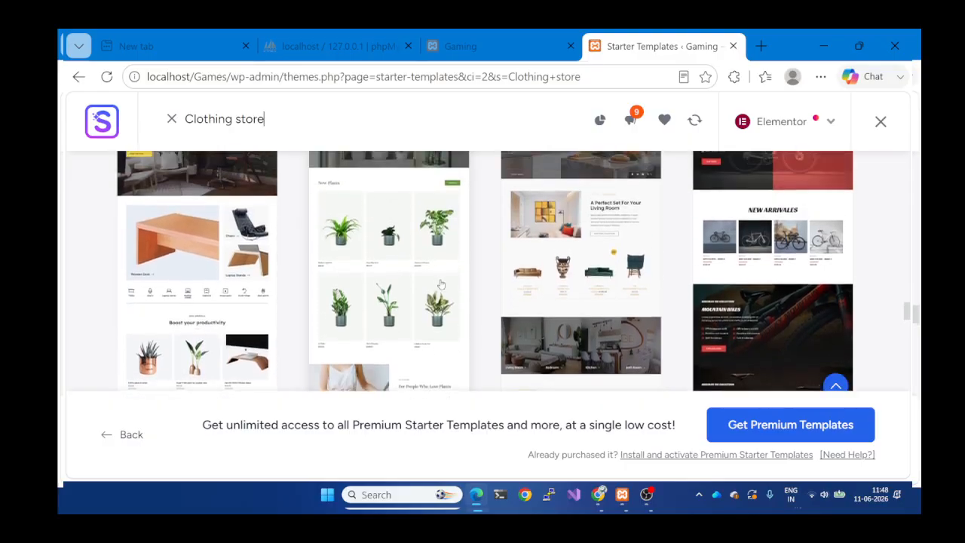
scroll(429, 258, "up", 4)
scroll(430, 259, "up", 15)
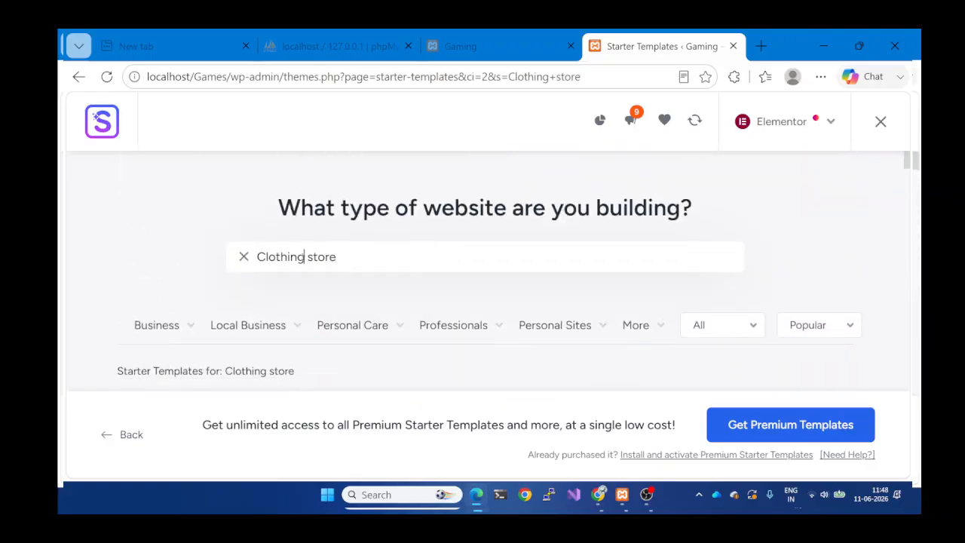
Change the template search from 'Clothing store' to 'tour and travel'.
left_click(305, 256)
key("BackSpace")
key("BackSpace")
key("BackSpace")
key("BackSpace")
key("BackSpace")
key("BackSpace")
key("BackSpace")
key("BackSpace")
type("tour and trav")
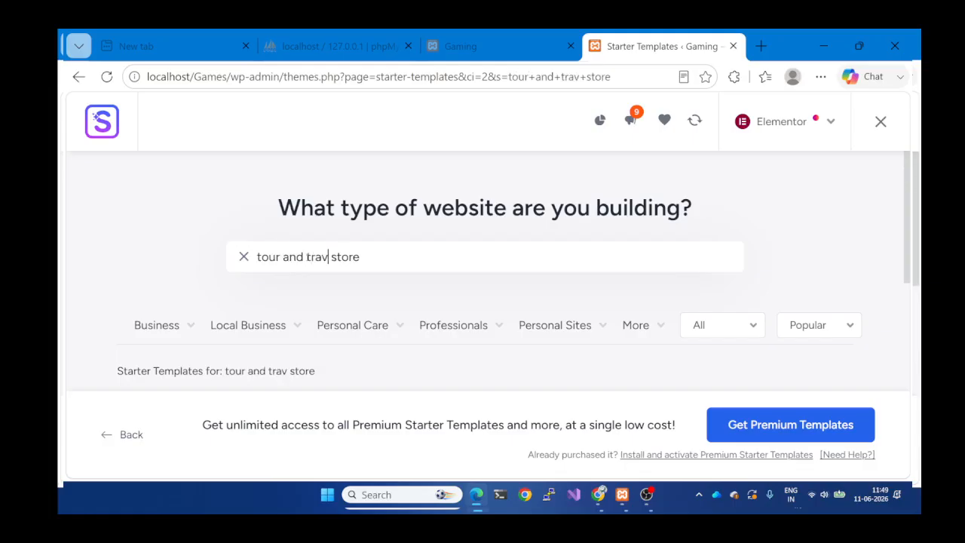
type("ells")
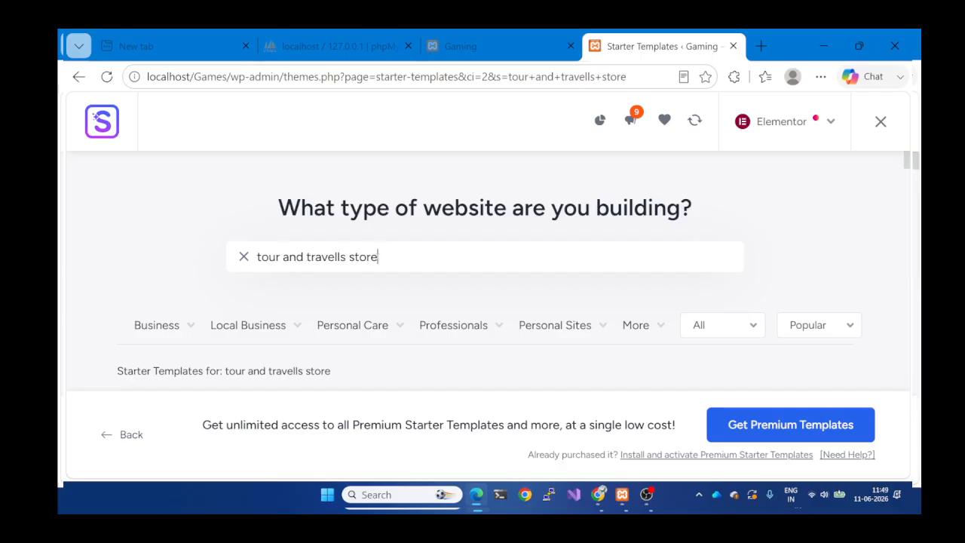
key("BackSpace")
key("BackSpace")
key("BackSpace")
key("BackSpace")
key("BackSpace")
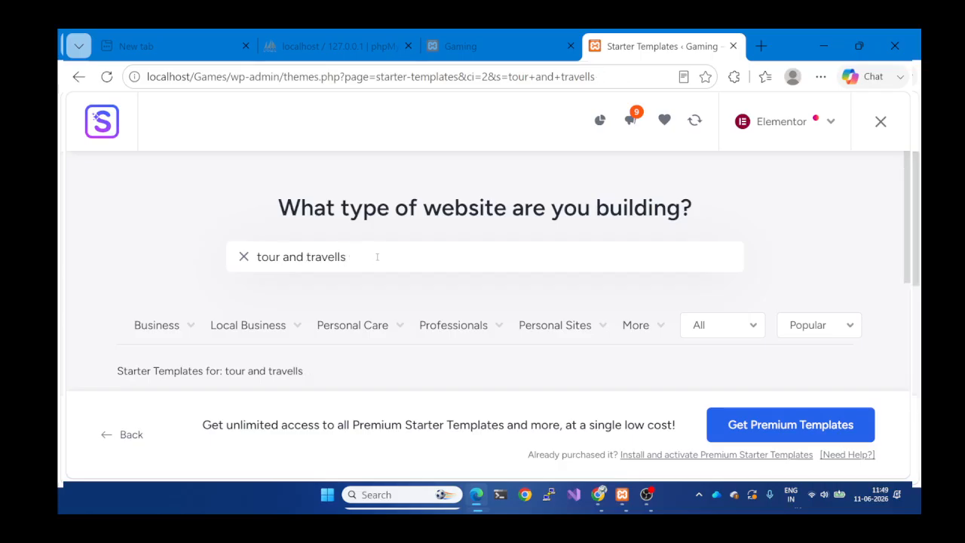
scroll(430, 279, "down", 3)
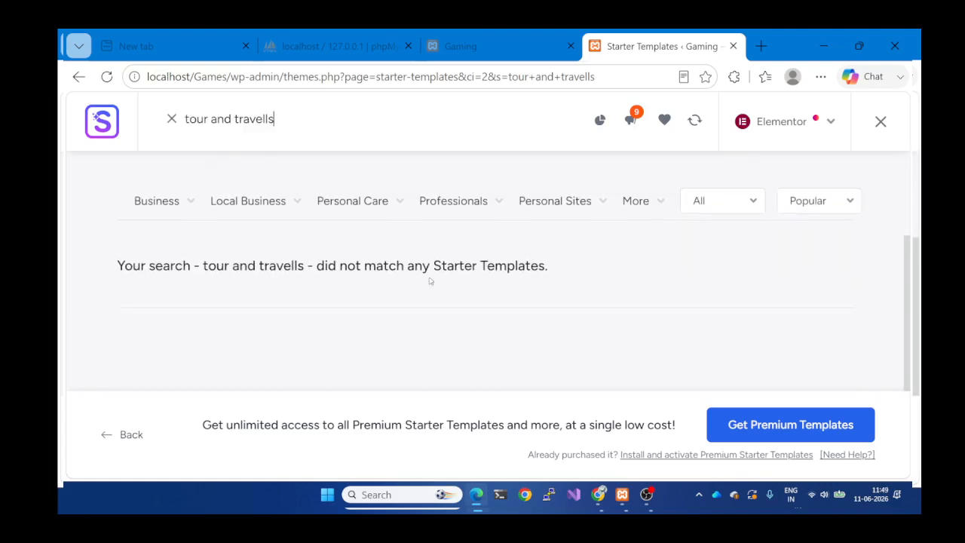
scroll(431, 279, "up", 2)
scroll(398, 278, "down", 1)
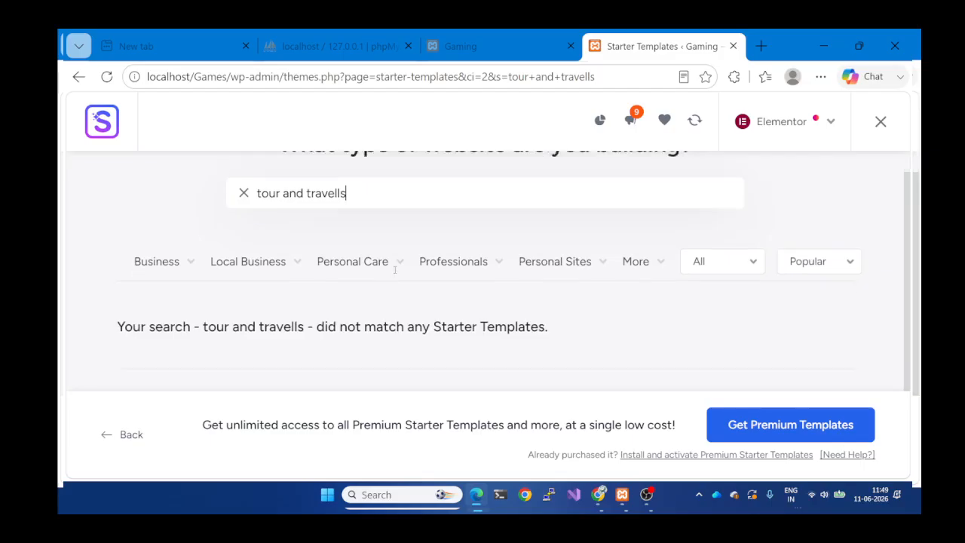
key("BackSpace")
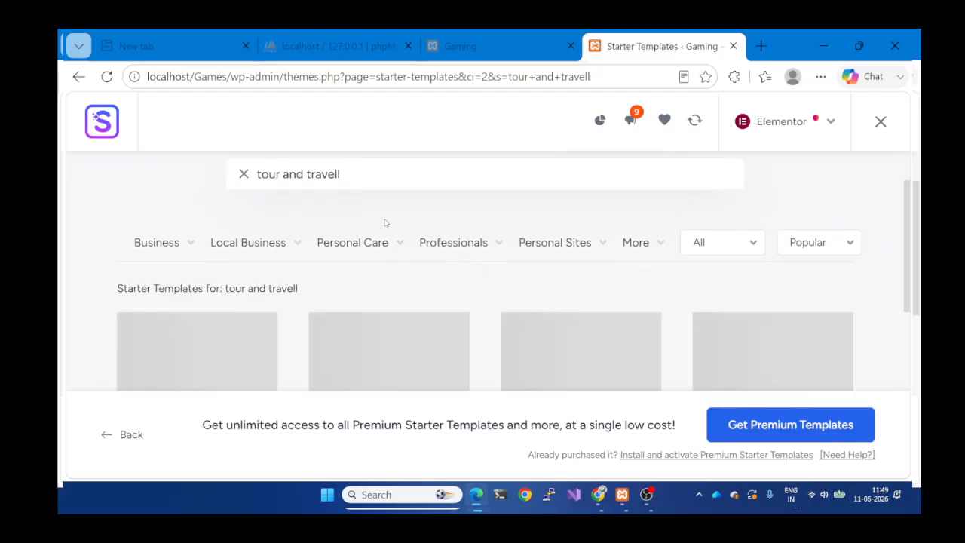
scroll(385, 223, "down", 1)
scroll(385, 221, "up", 2)
key("BackSpace")
Scroll through the grid of tour and travel template results.
scroll(445, 258, "down", 5)
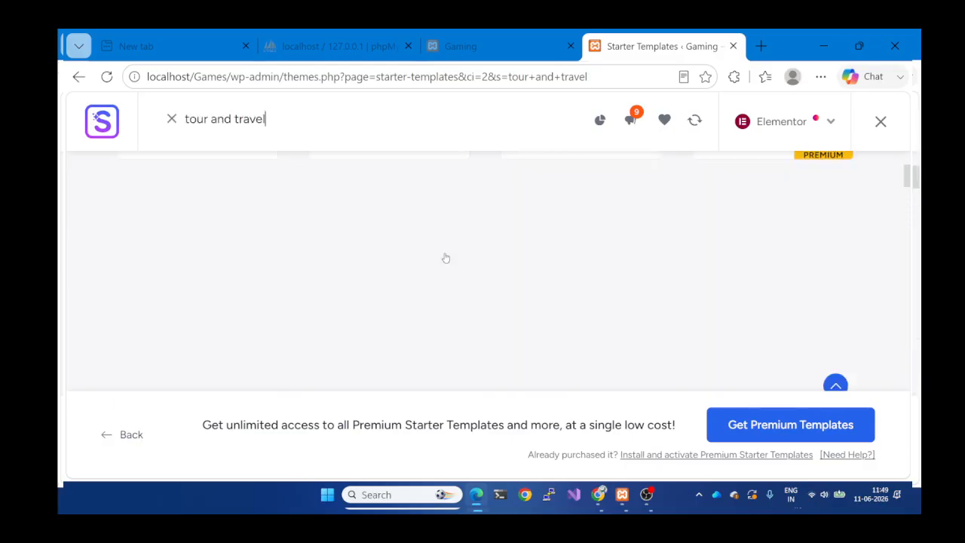
scroll(445, 257, "up", 2)
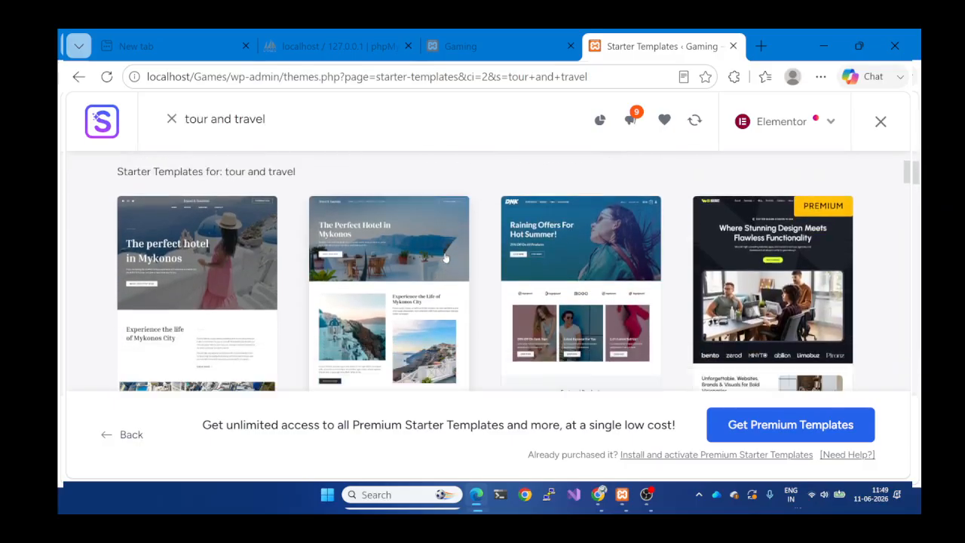
scroll(445, 258, "down", 1)
scroll(497, 250, "down", 1)
scroll(496, 250, "up", 3)
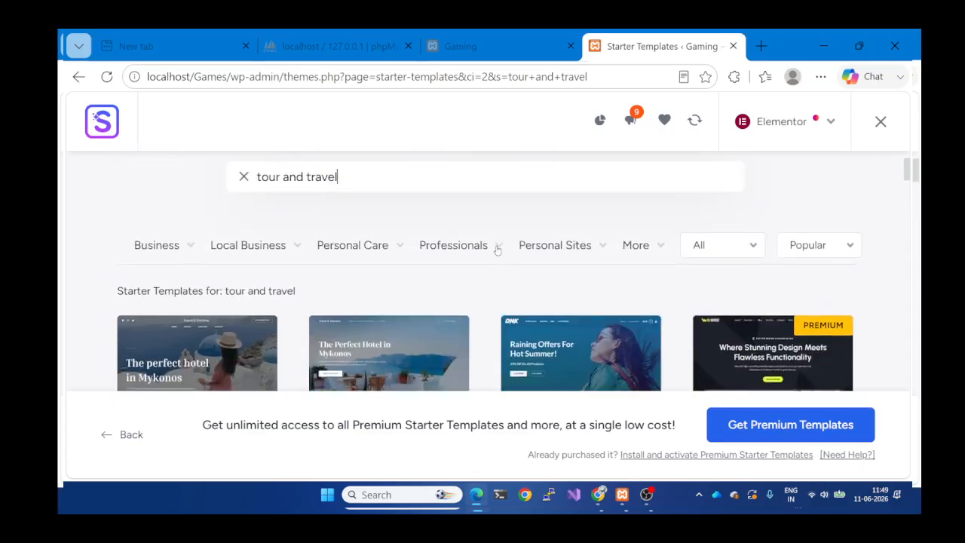
scroll(497, 249, "down", 2)
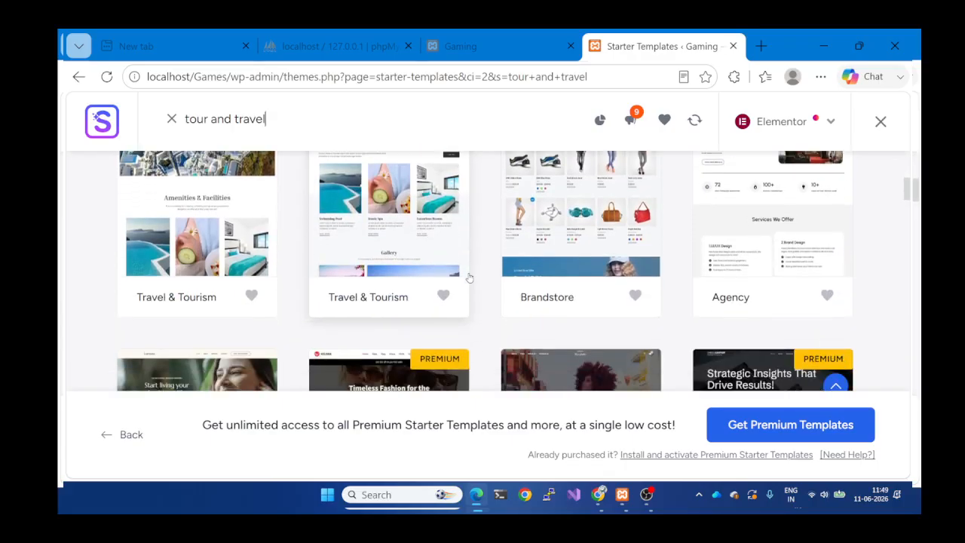
scroll(469, 277, "down", 10)
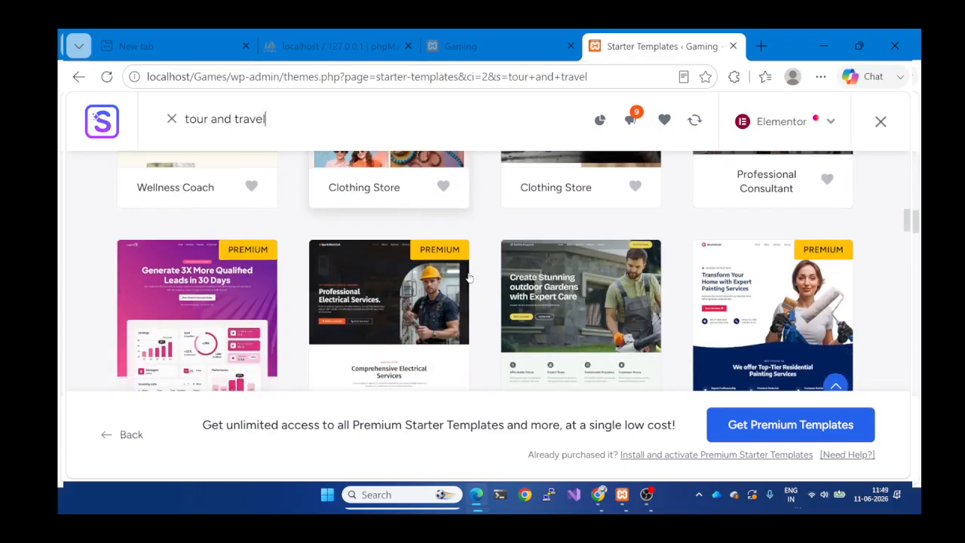
scroll(468, 277, "down", 2)
scroll(469, 277, "up", 3)
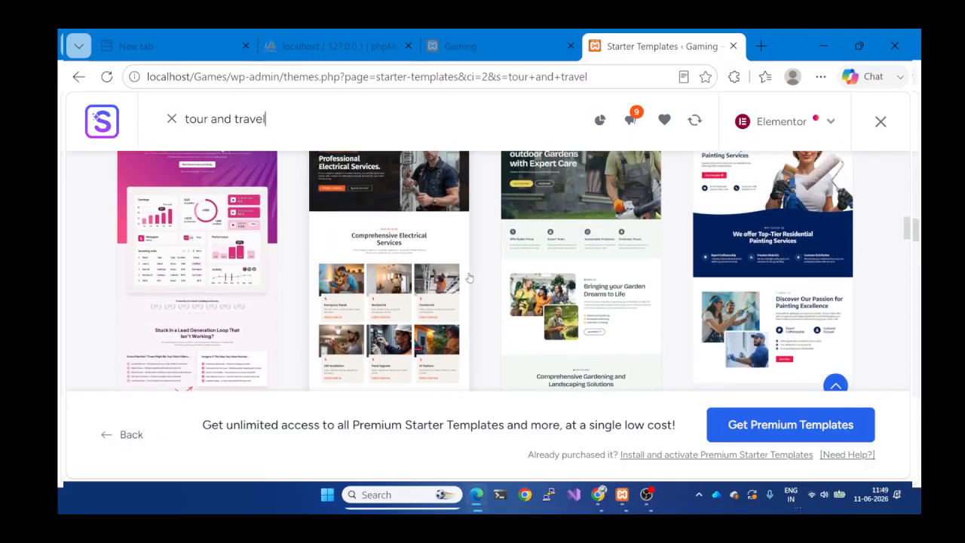
scroll(468, 279, "down", 3)
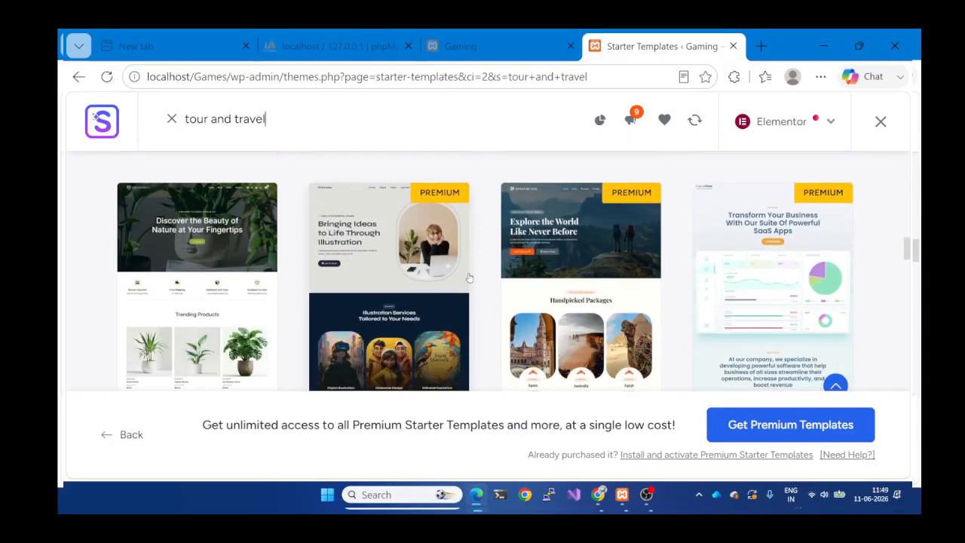
scroll(468, 277, "up", 10)
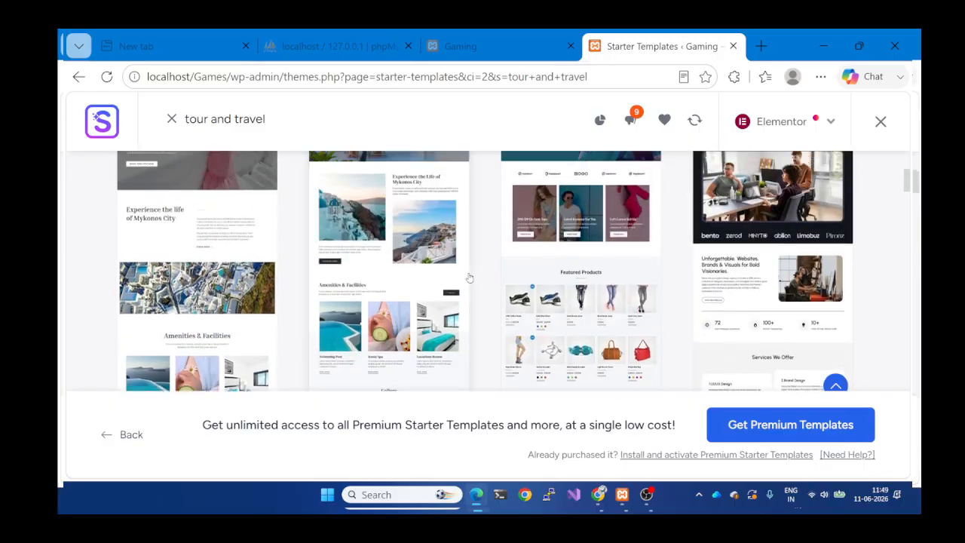
scroll(469, 278, "up", 2)
scroll(468, 277, "down", 2)
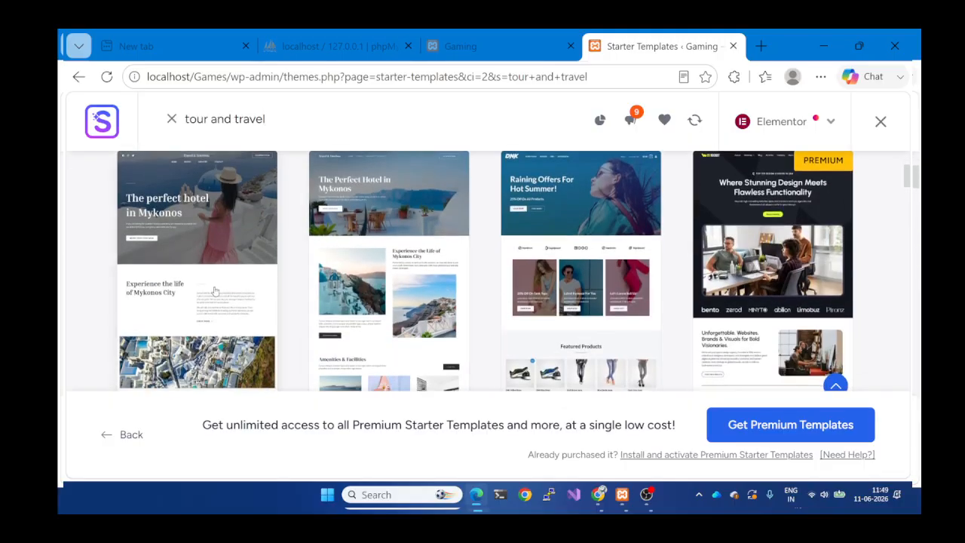
scroll(214, 290, "down", 1)
scroll(215, 290, "up", 3)
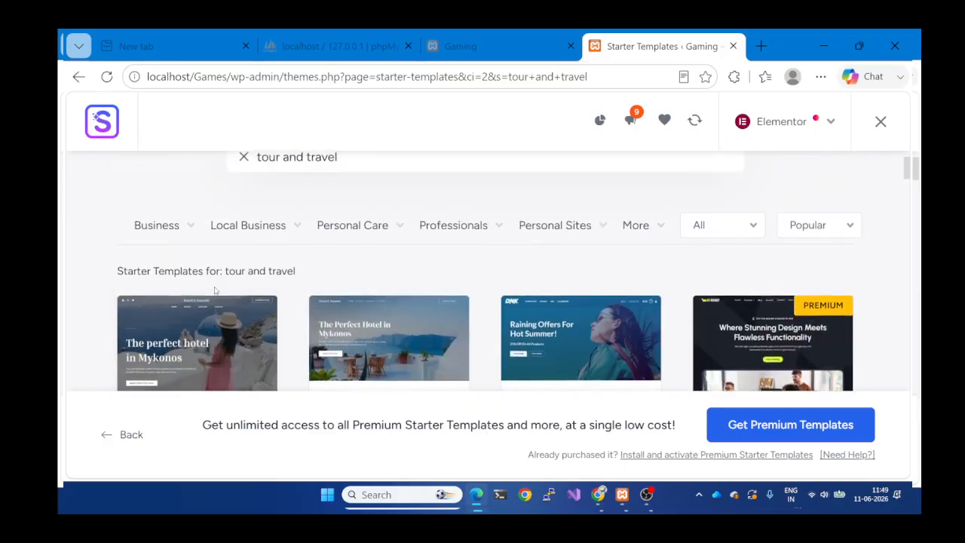
scroll(215, 290, "down", 3)
scroll(375, 260, "down", 5)
scroll(374, 260, "up", 4)
scroll(374, 260, "up", 3)
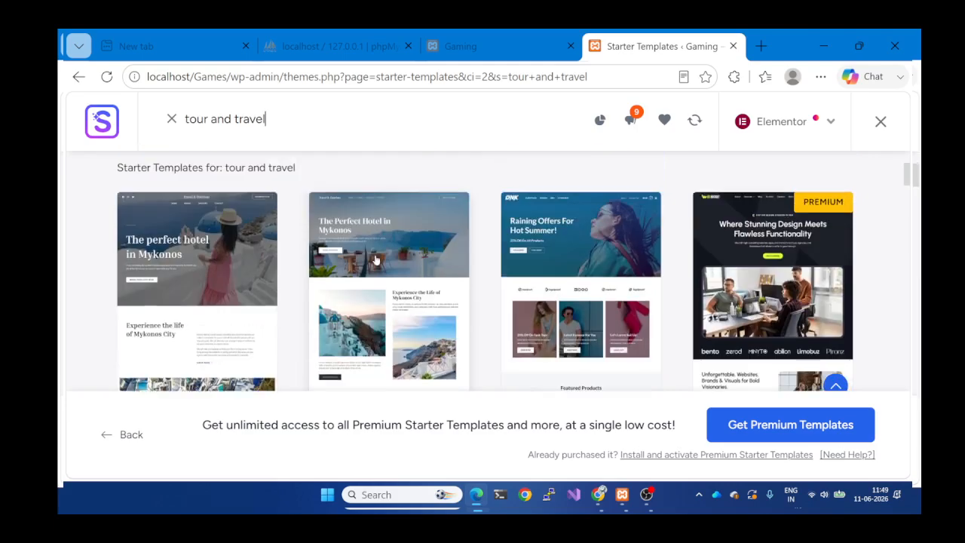
scroll(616, 224, "down", 4)
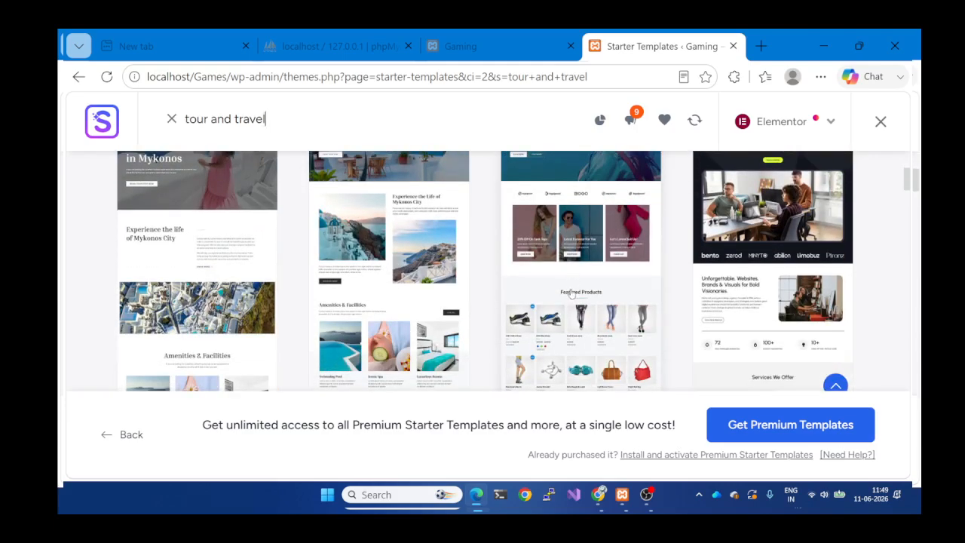
scroll(577, 300, "up", 3)
scroll(576, 300, "down", 6)
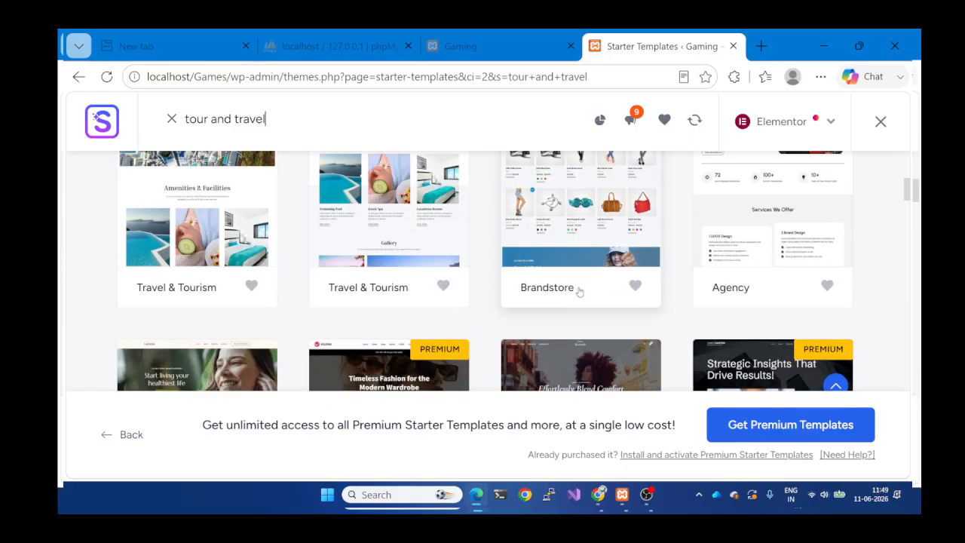
scroll(577, 301, "up", 4)
Select the Brandstore template and scroll through its homepage preview.
left_click(579, 216)
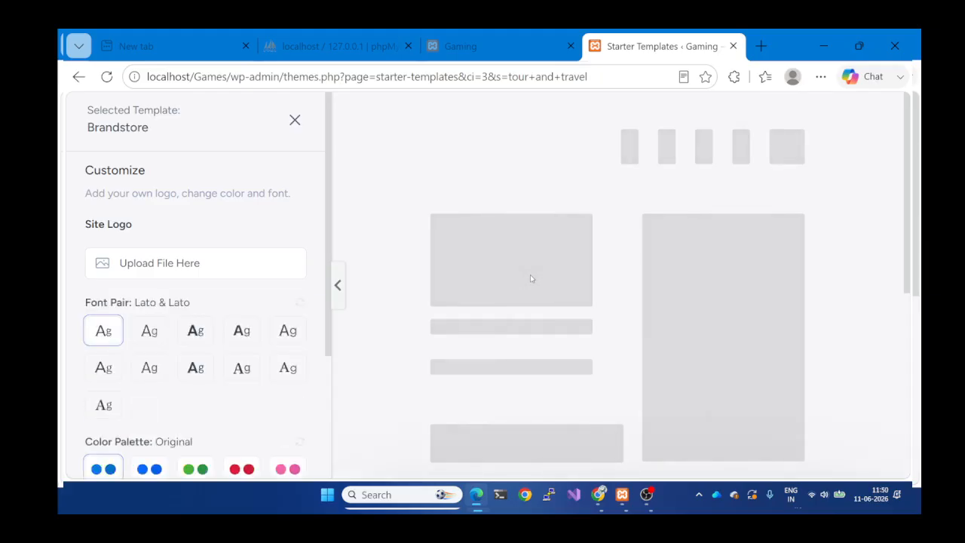
scroll(617, 192, "down", 1)
scroll(616, 193, "up", 1)
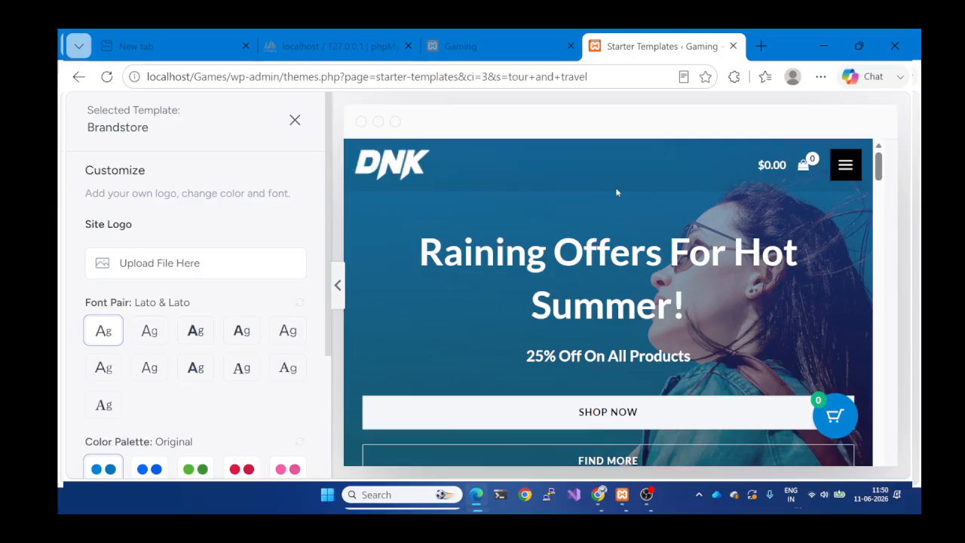
scroll(617, 192, "down", 10)
scroll(616, 193, "down", 7)
scroll(629, 270, "up", 6)
Follow a link in the Brandstore preview and open, then close, its navigation menu.
left_click(629, 270)
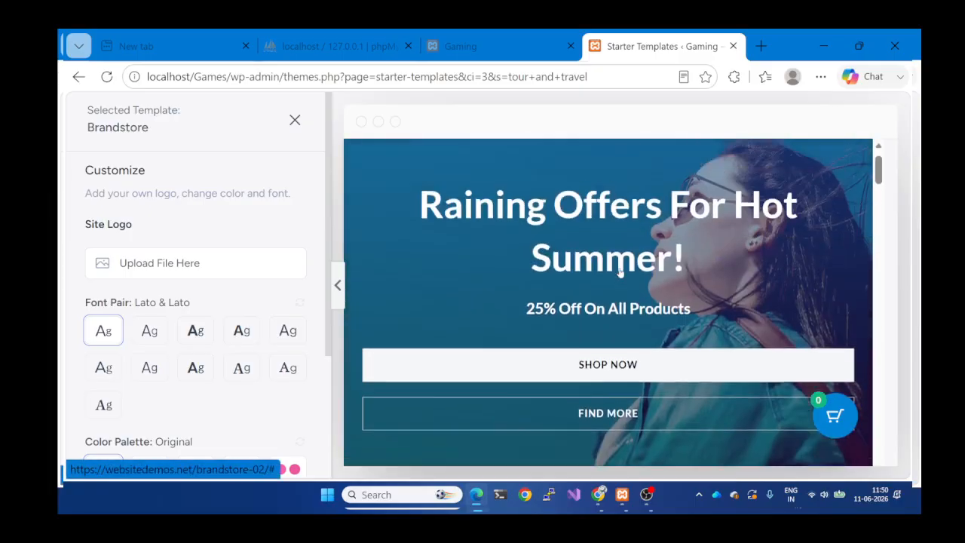
scroll(621, 272, "down", 1)
scroll(620, 273, "up", 2)
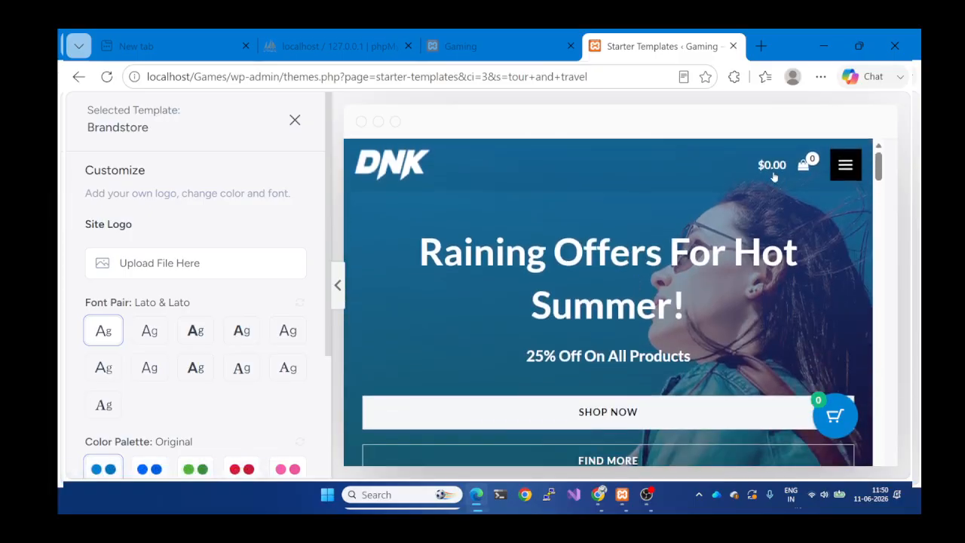
left_click(844, 165)
scroll(593, 305, "down", 3)
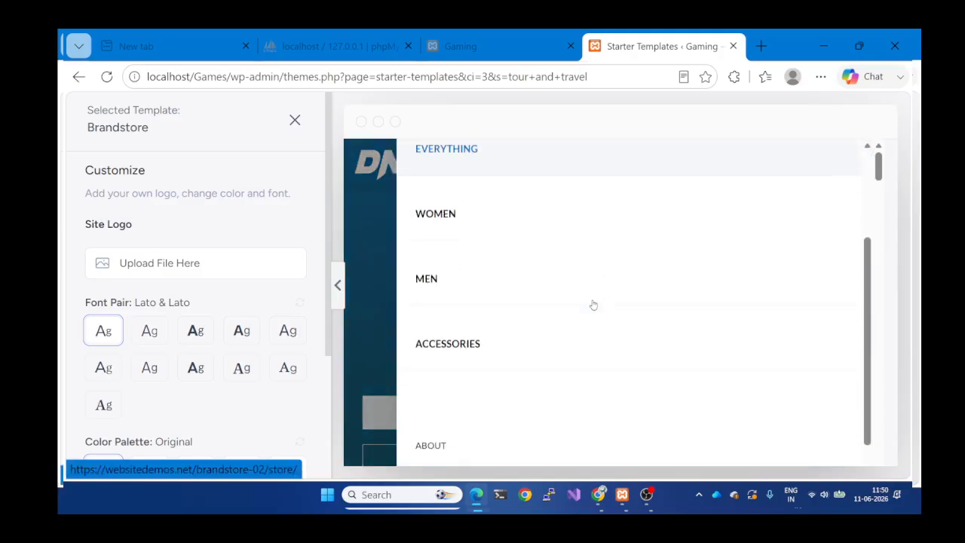
scroll(490, 357, "up", 3)
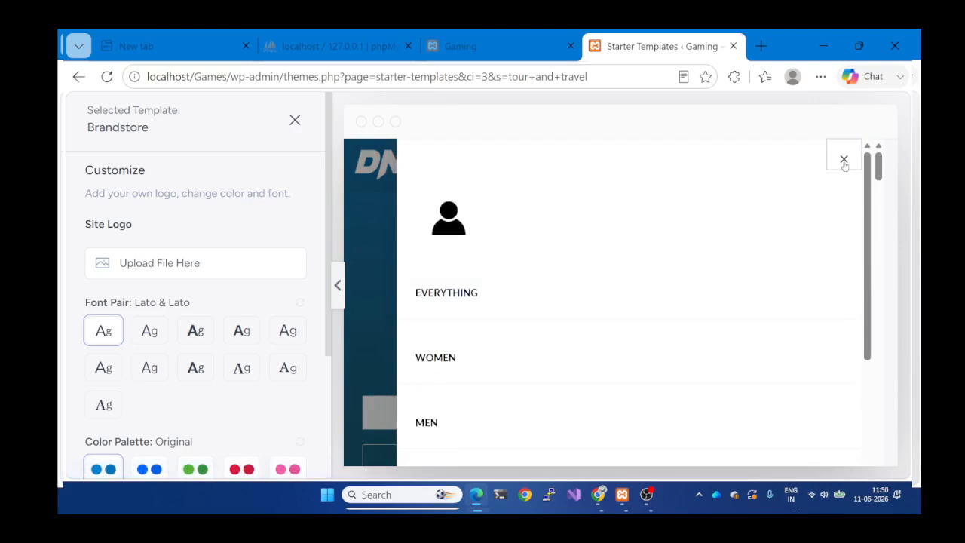
left_click(843, 168)
Open and close the preview's cart slide-out, then scroll the Featured Products rows.
scroll(525, 381, "down", 5)
scroll(525, 384, "down", 3)
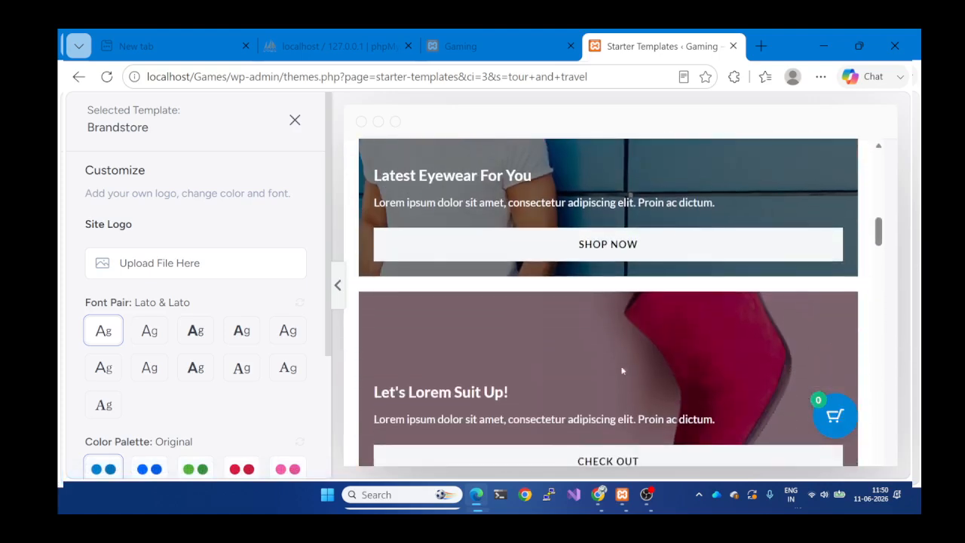
left_click(827, 421)
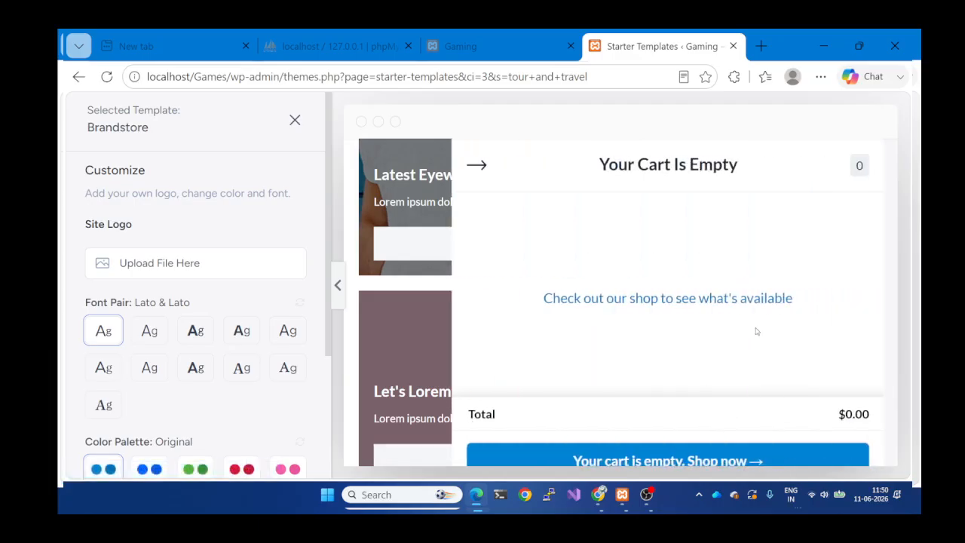
left_click(475, 173)
scroll(453, 302, "down", 8)
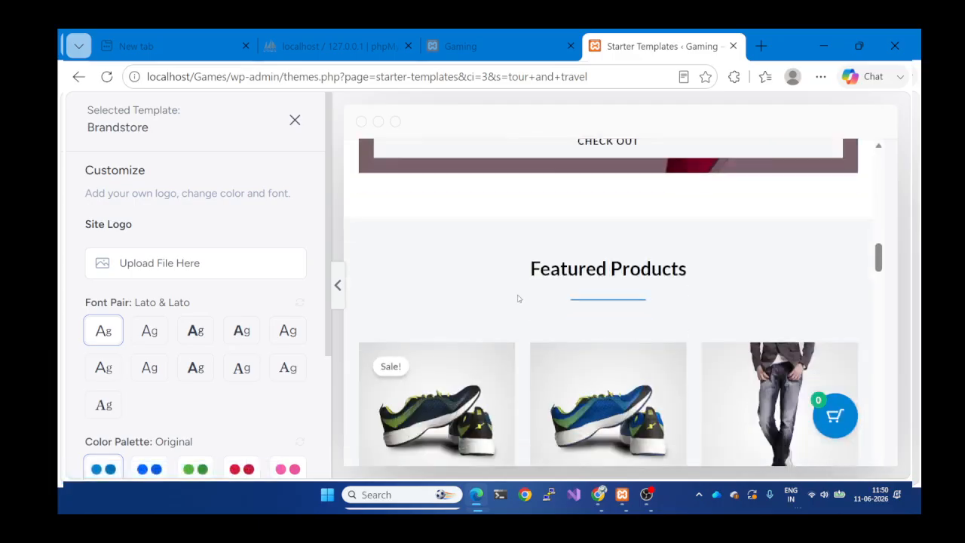
scroll(490, 227, "up", 1)
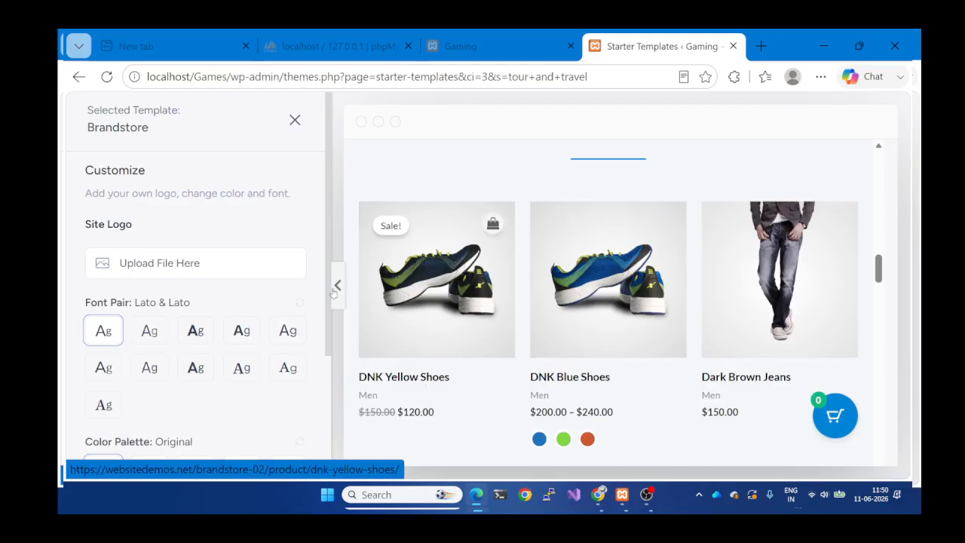
scroll(486, 271, "down", 3)
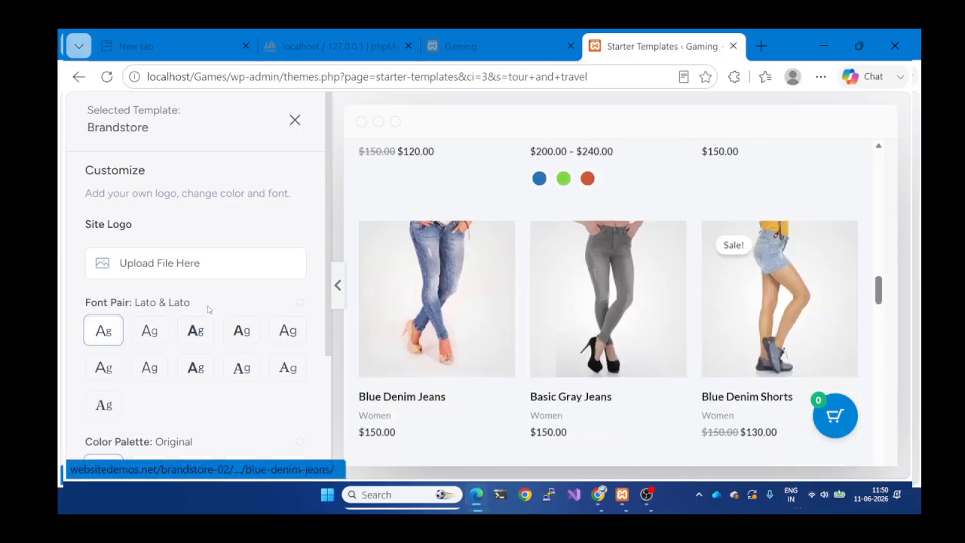
scroll(433, 190, "up", 10)
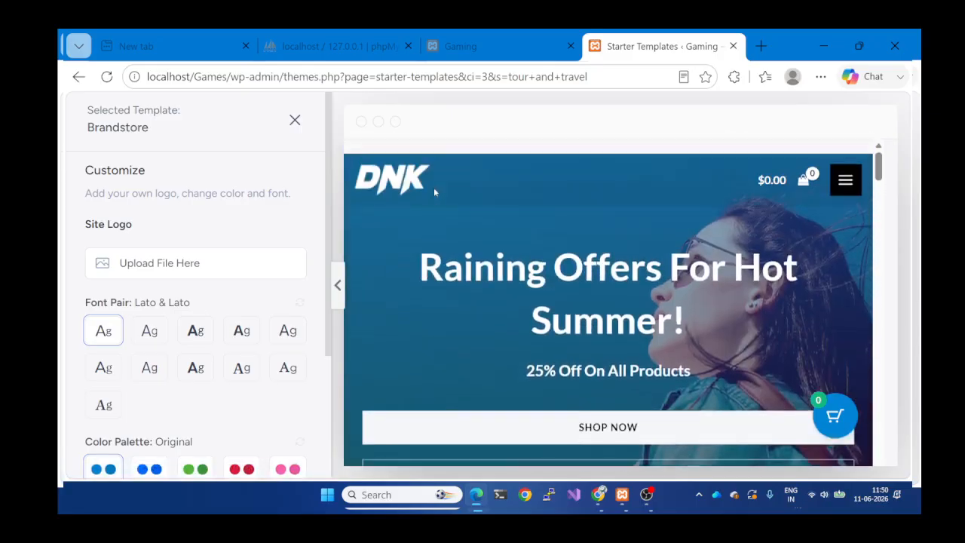
left_click(151, 268)
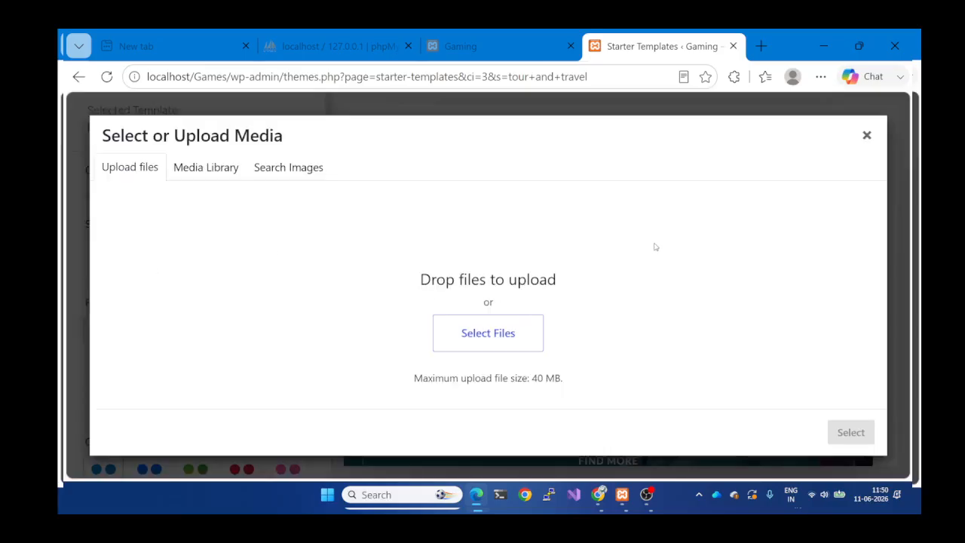
left_click(867, 136)
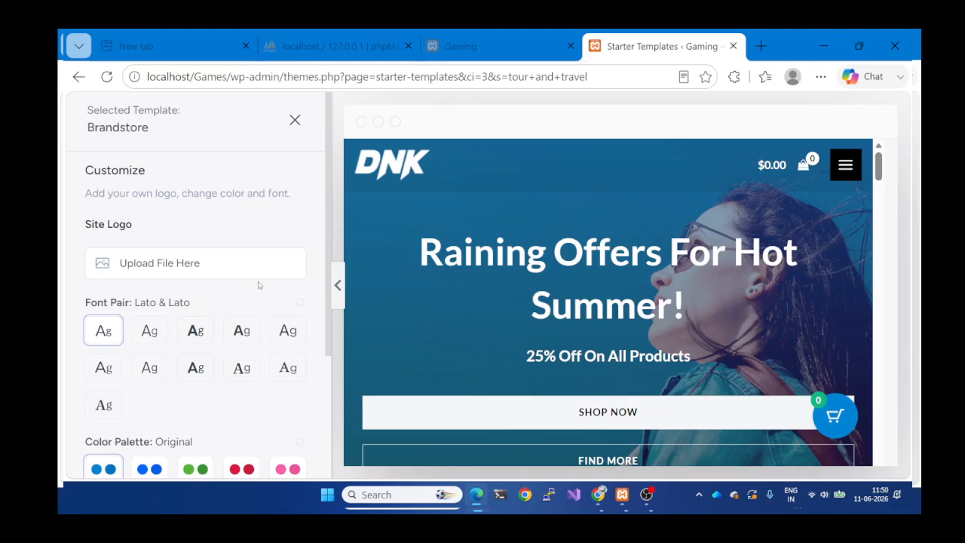
scroll(166, 340, "down", 1)
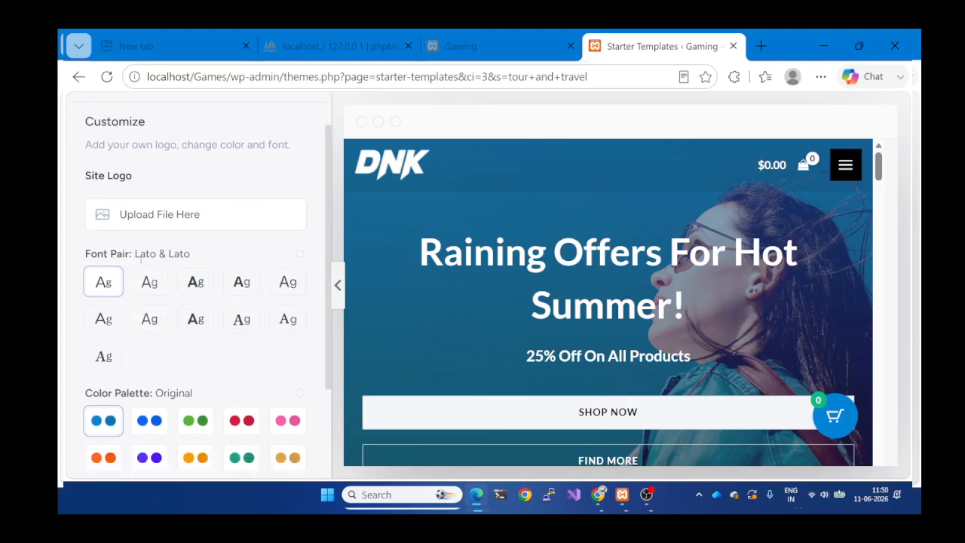
left_click(196, 324)
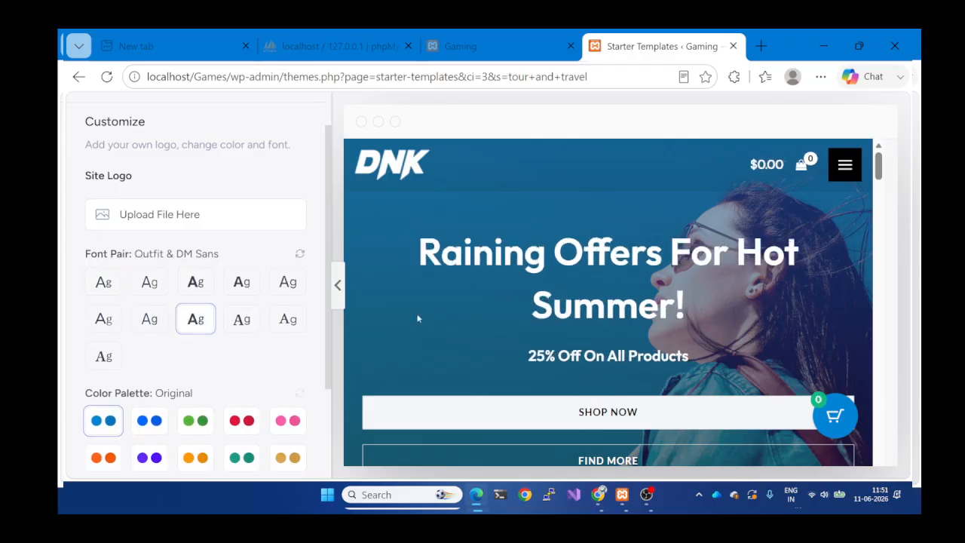
left_click(237, 321)
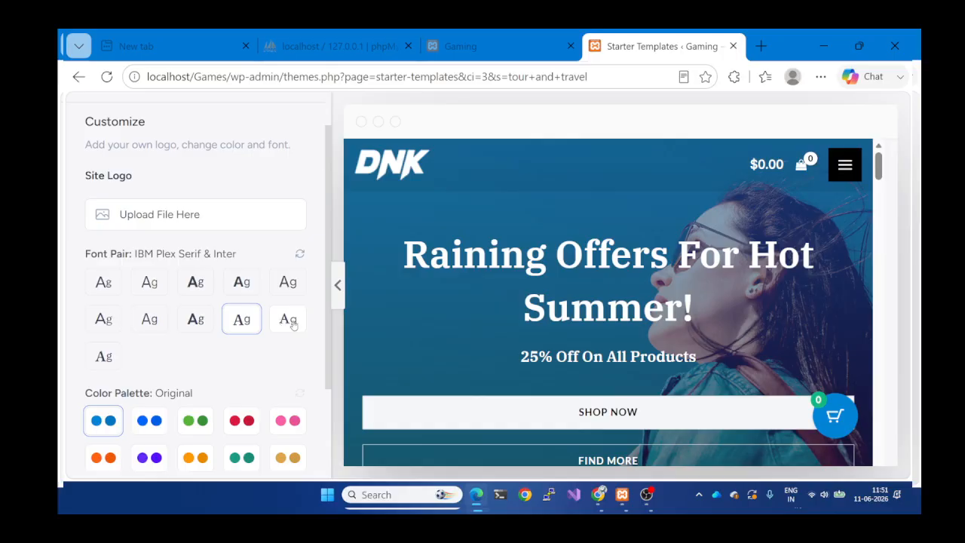
left_click(104, 282)
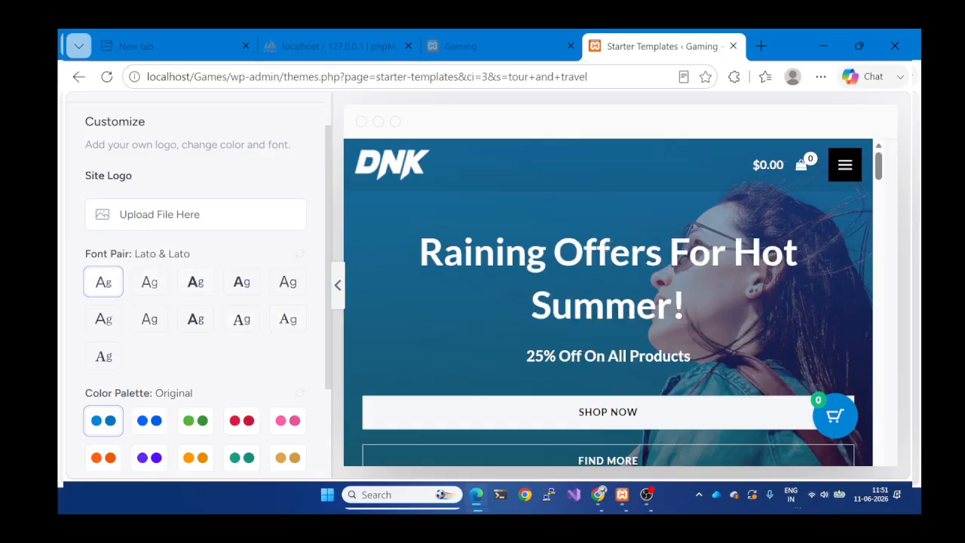
scroll(287, 307, "down", 3)
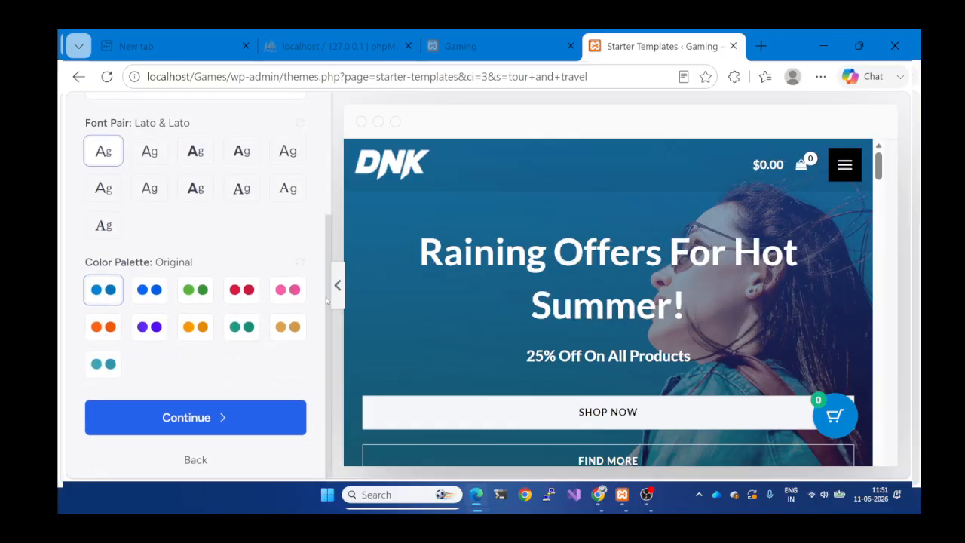
scroll(486, 269, "down", 4)
scroll(486, 269, "down", 10)
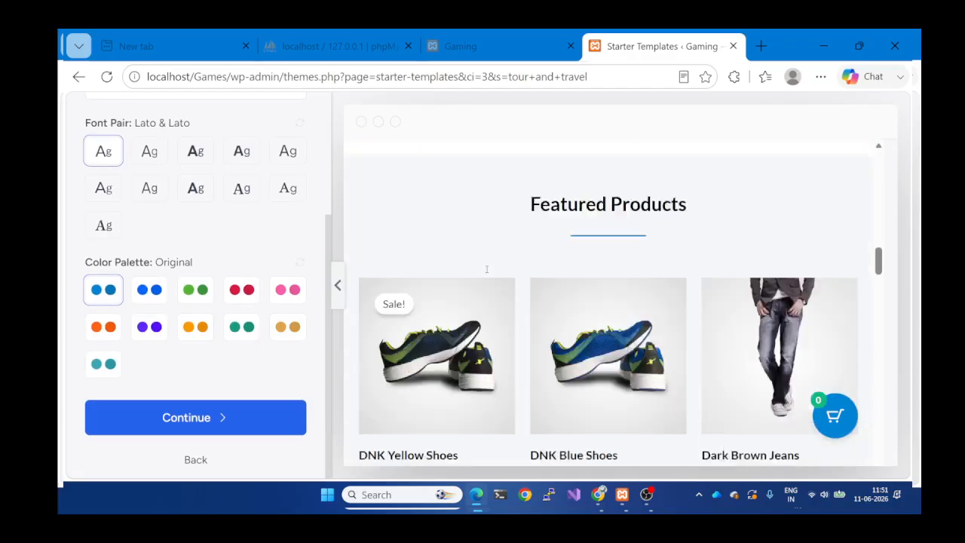
scroll(361, 284, "up", 5)
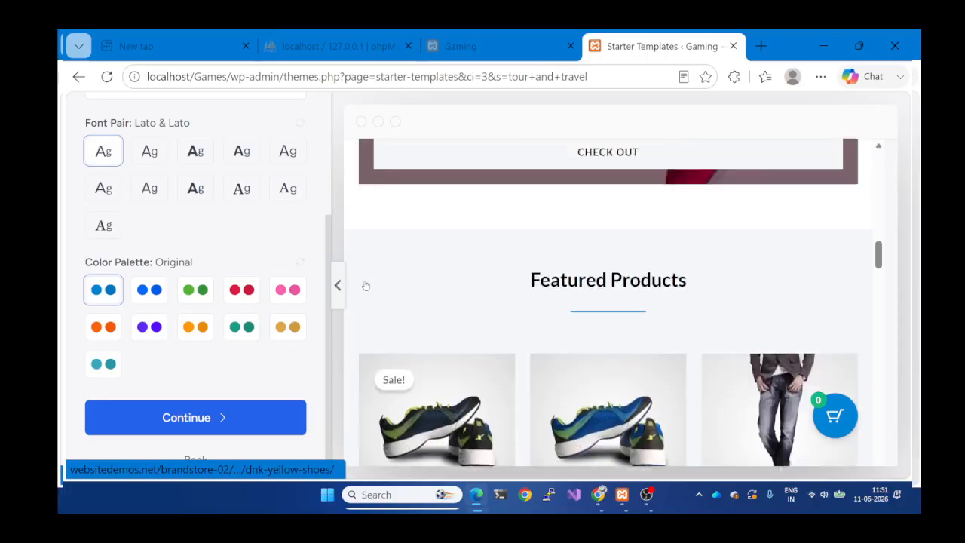
scroll(417, 290, "down", 2)
scroll(417, 290, "down", 3)
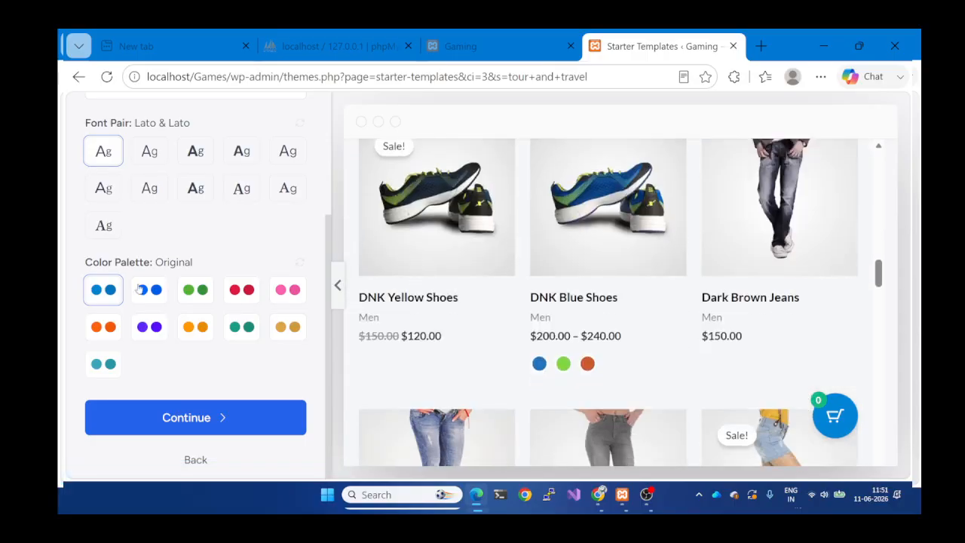
Compare the Style 1, 7, 8 and 4 palettes, then apply the teal Style 10 palette.
left_click(145, 293)
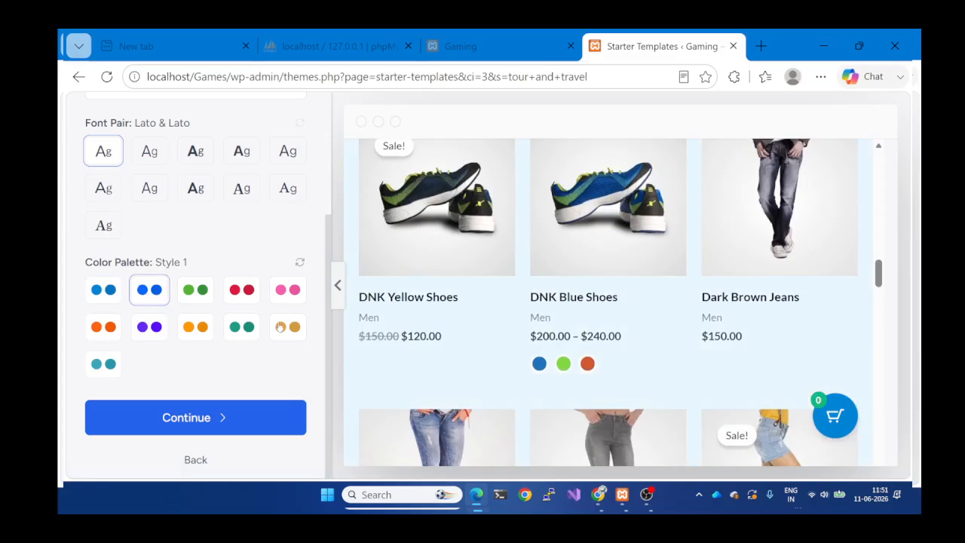
left_click(191, 328)
left_click(249, 334)
scroll(475, 322, "down", 3)
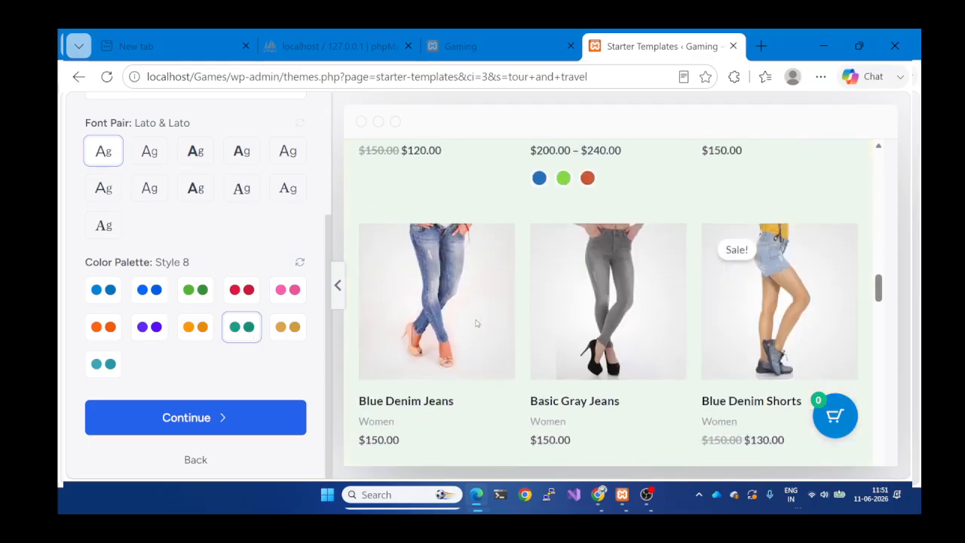
left_click(288, 291)
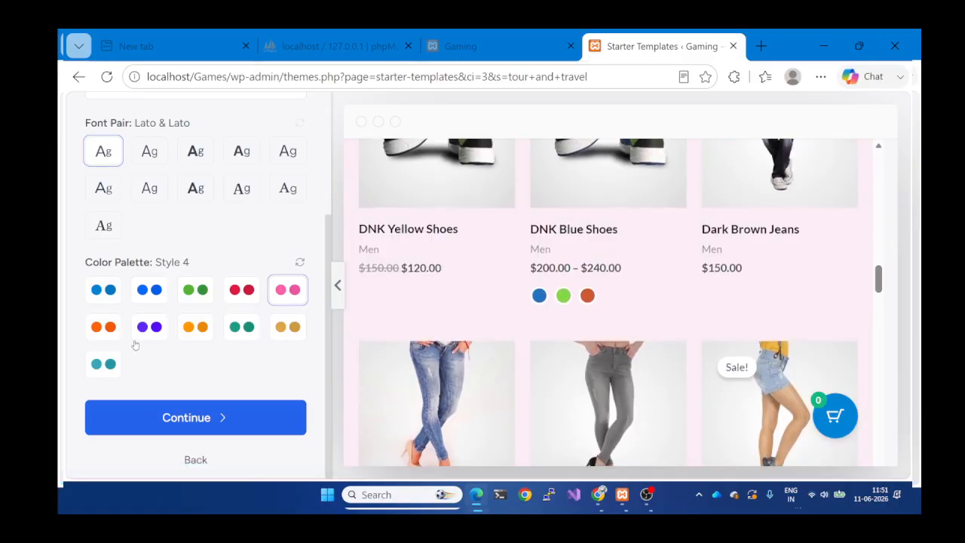
left_click(110, 365)
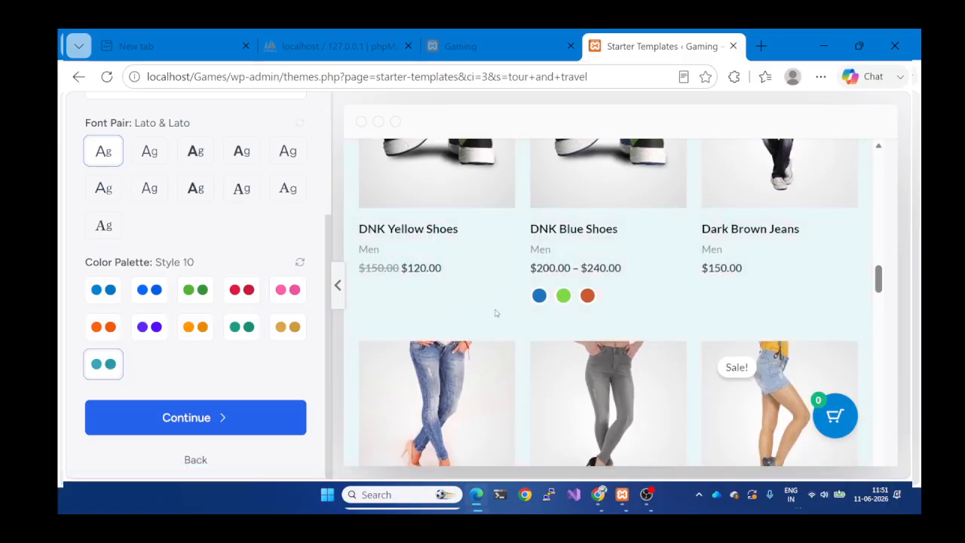
scroll(496, 313, "down", 9)
scroll(495, 313, "down", 4)
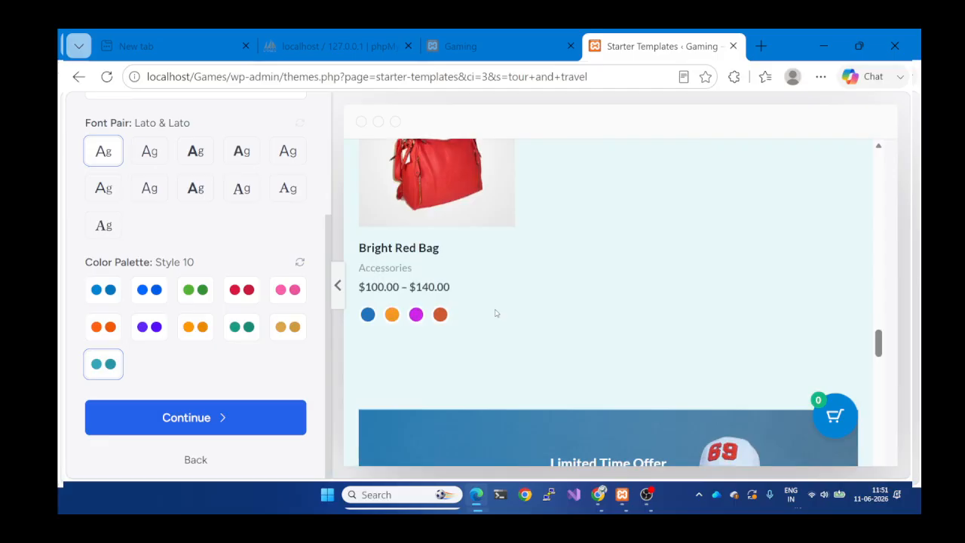
scroll(495, 313, "down", 1)
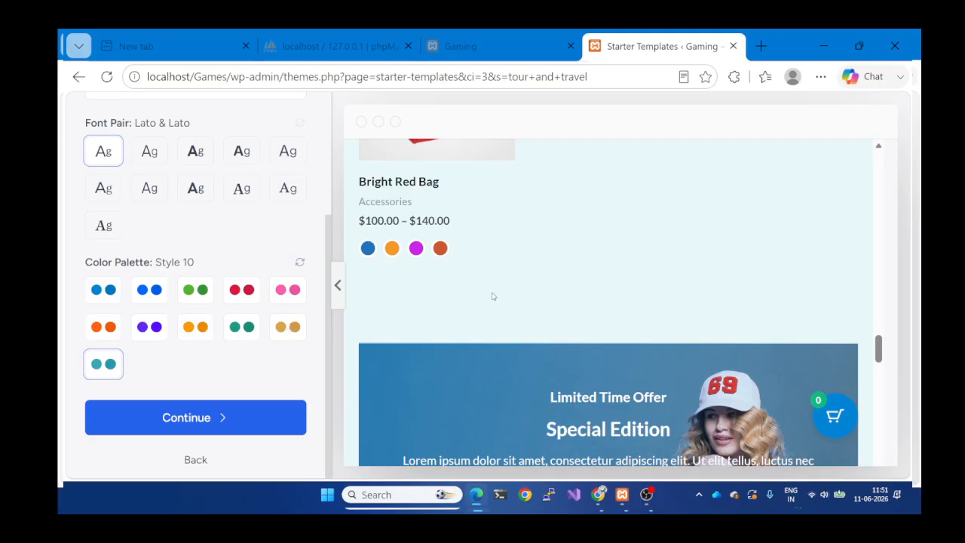
scroll(491, 296, "up", 20)
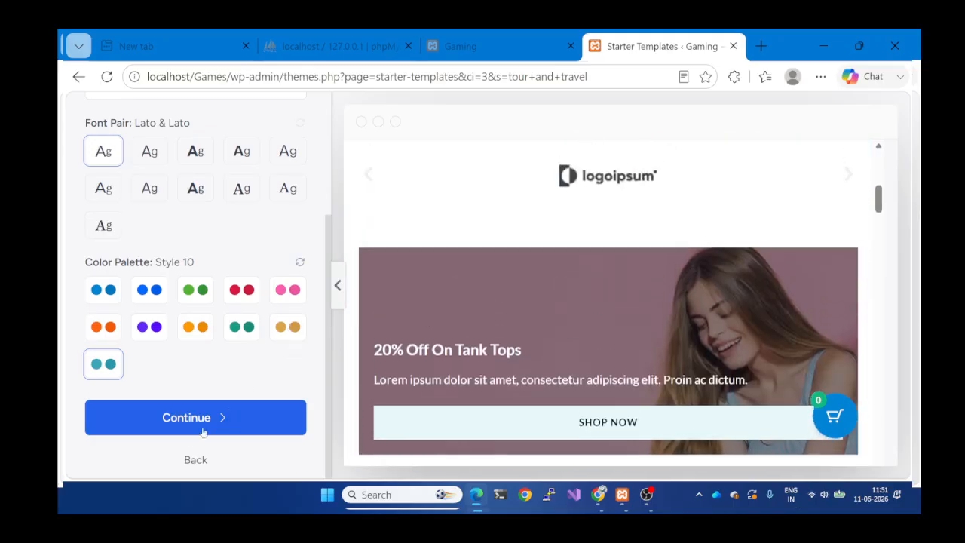
Accept the chosen fonts and colours to reach the site feature selection.
left_click(206, 425)
scroll(426, 312, "down", 5)
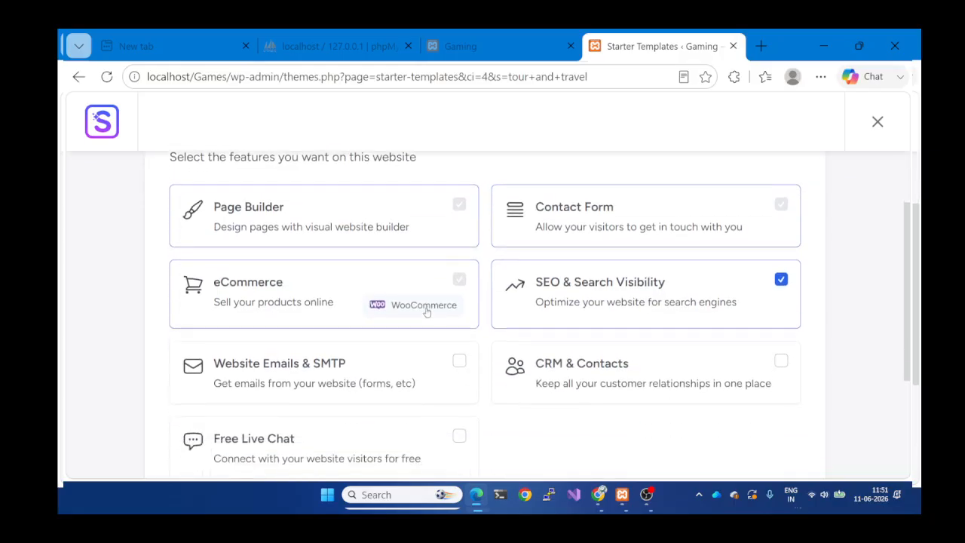
scroll(427, 312, "up", 3)
scroll(426, 312, "up", 1)
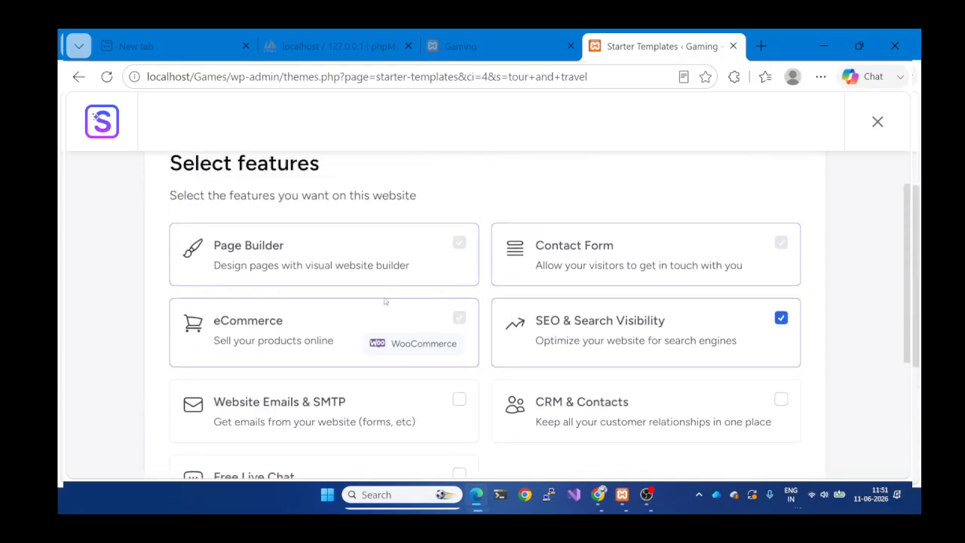
scroll(555, 321, "down", 3)
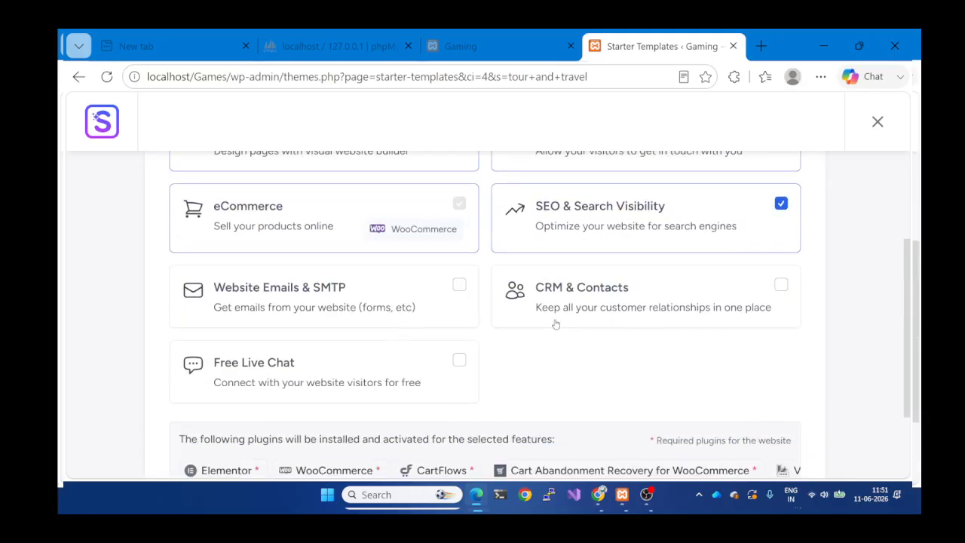
scroll(555, 323, "up", 4)
scroll(556, 323, "down", 3)
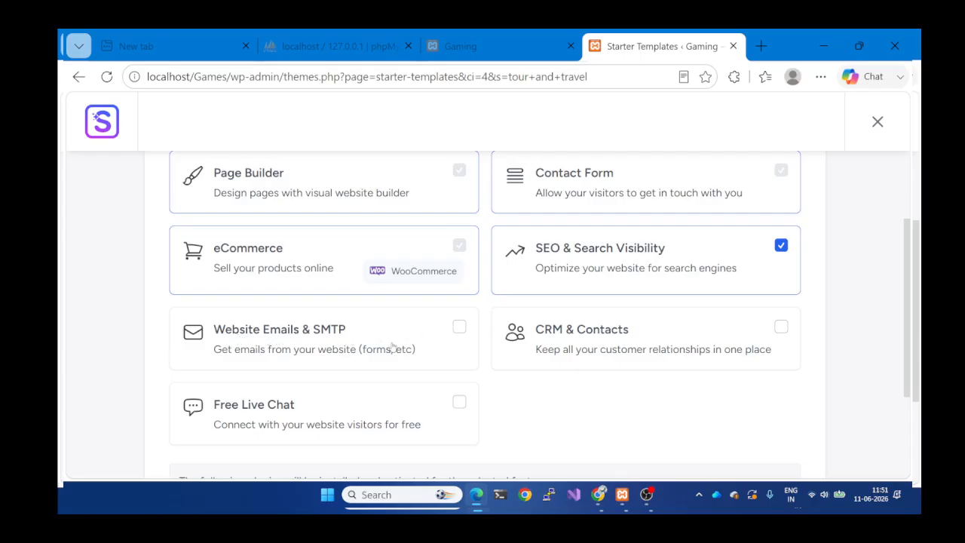
Review the feature list, keeping eCommerce and SEO & Search Visibility selected.
scroll(427, 345, "down", 2)
scroll(538, 333, "up", 3)
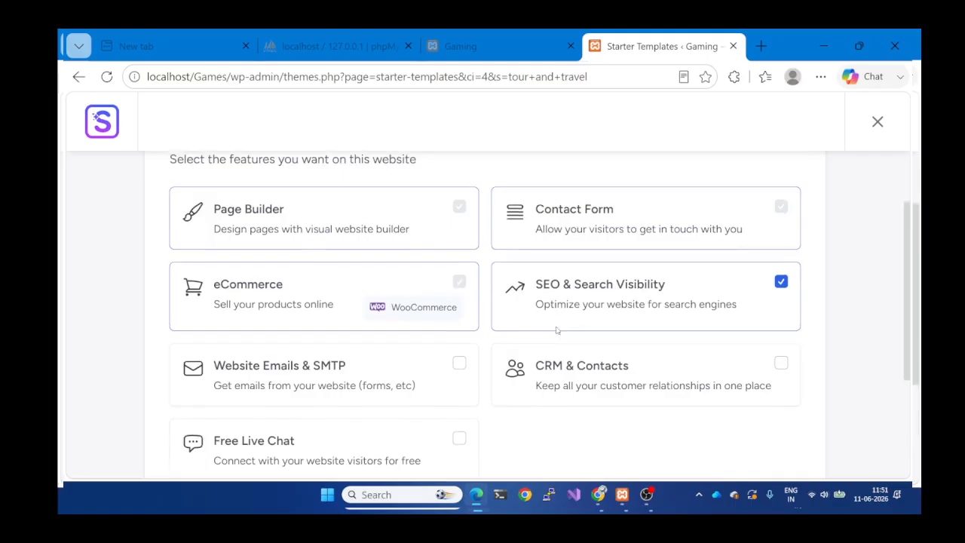
scroll(405, 370, "up", 3)
scroll(457, 249, "down", 8)
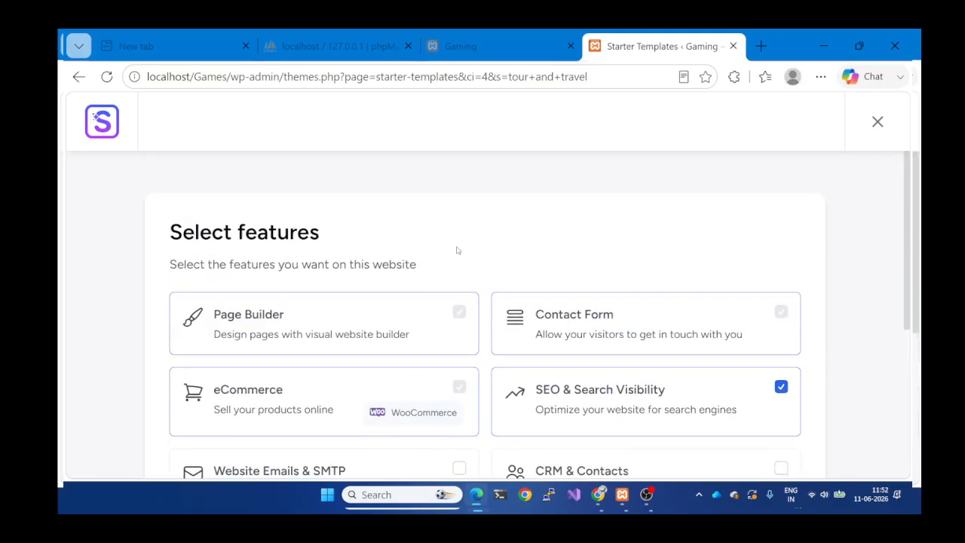
scroll(457, 249, "up", 5)
scroll(324, 287, "down", 1)
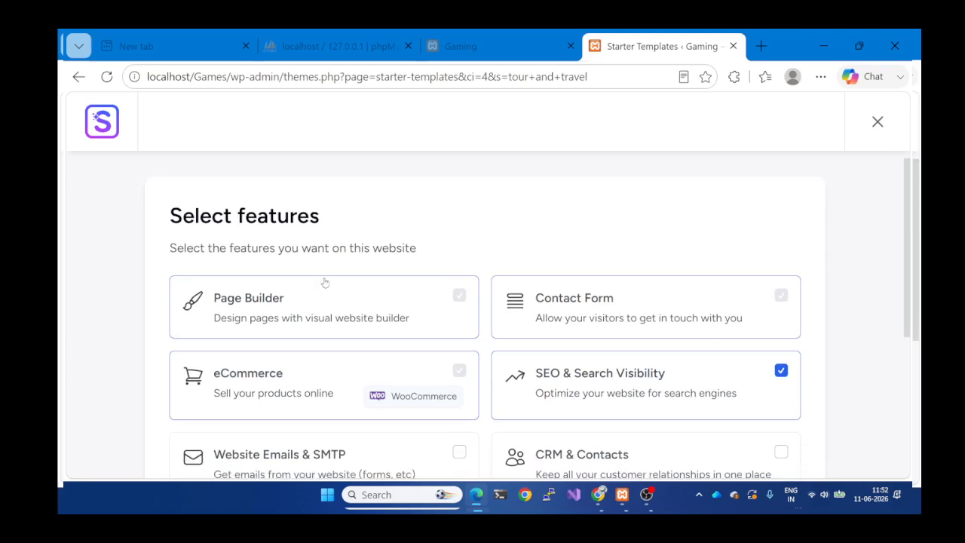
scroll(332, 297, "down", 2)
scroll(351, 296, "up", 2)
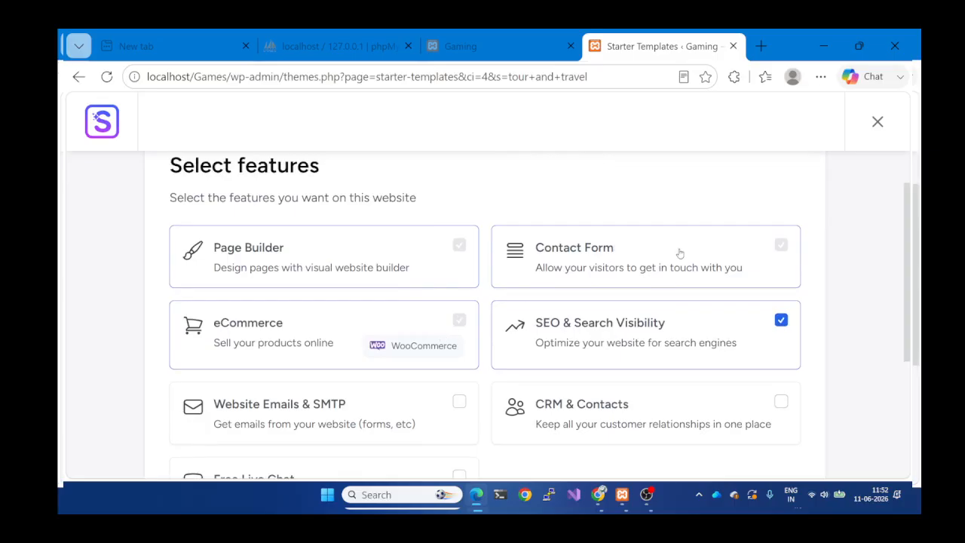
scroll(663, 309, "down", 1)
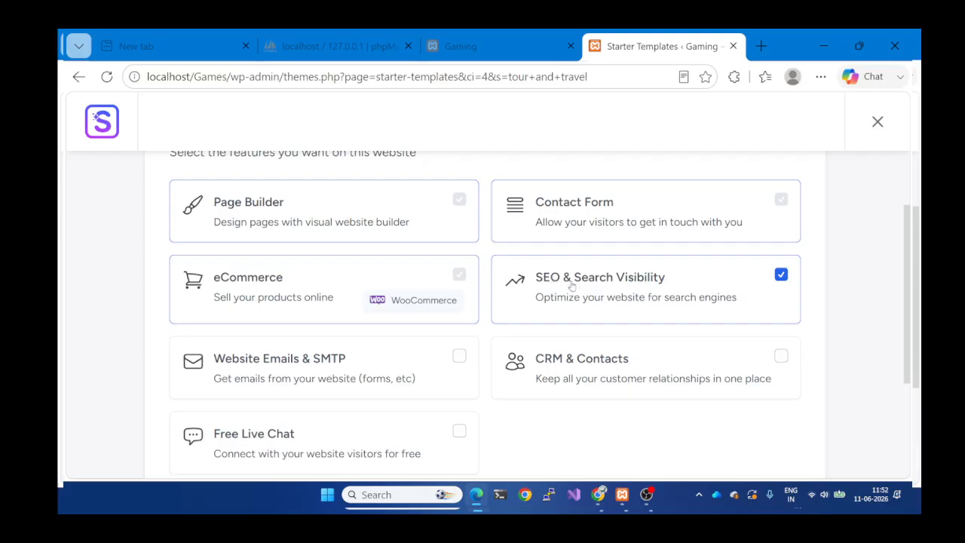
scroll(475, 349, "down", 2)
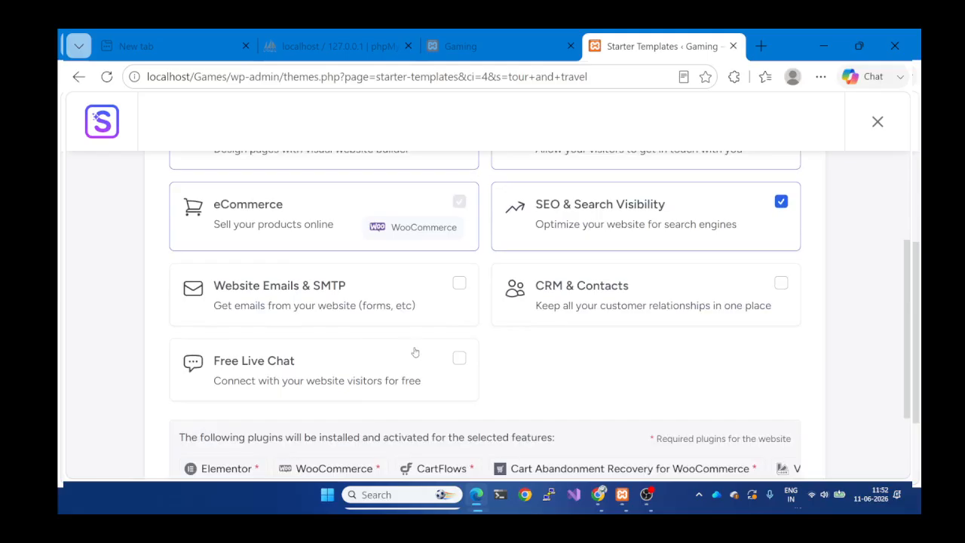
scroll(415, 350, "down", 1)
scroll(484, 320, "down", 1)
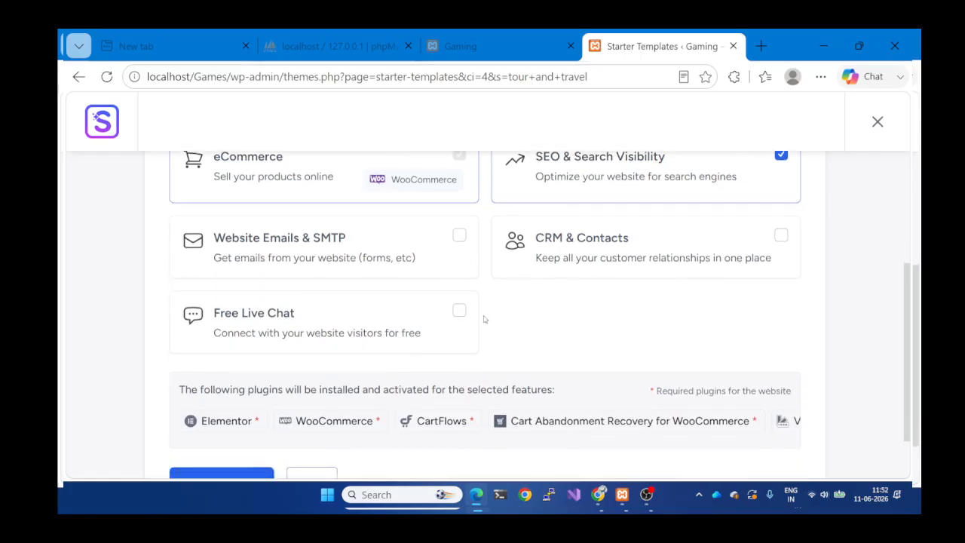
scroll(452, 309, "up", 1)
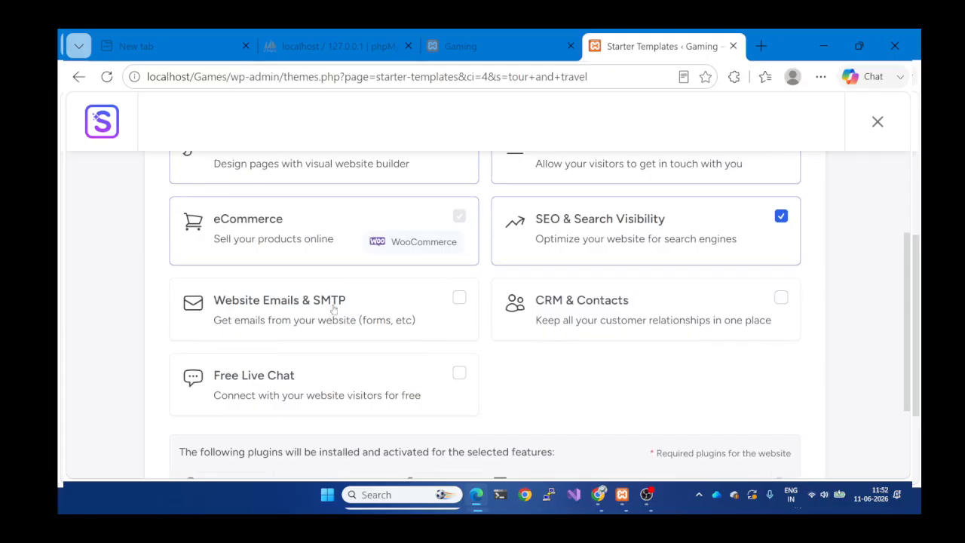
scroll(369, 308, "down", 4)
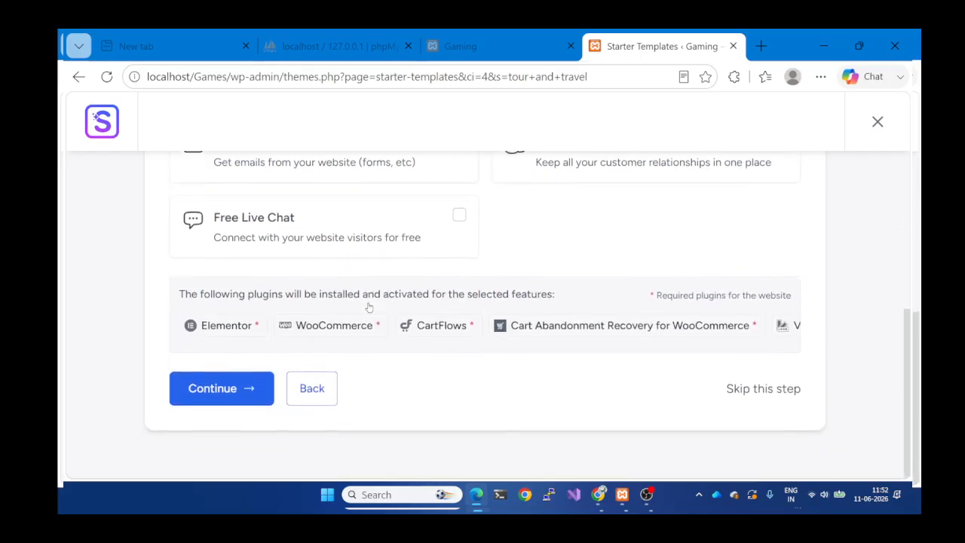
scroll(368, 306, "up", 3)
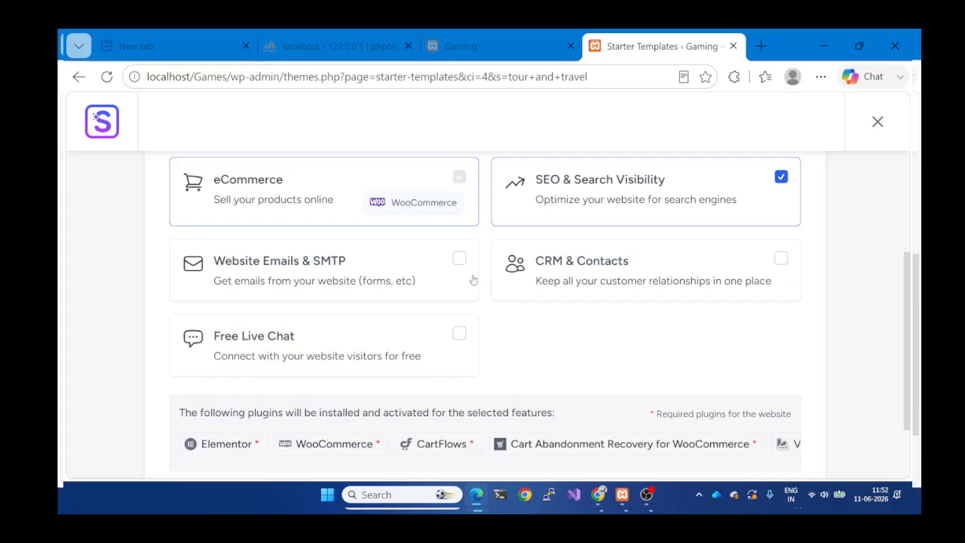
scroll(491, 325, "down", 2)
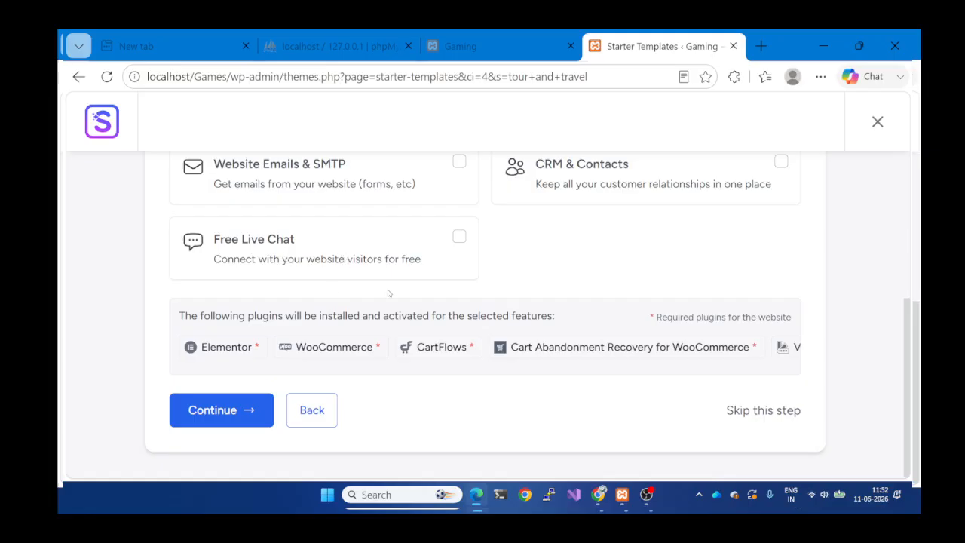
scroll(331, 290, "down", 3)
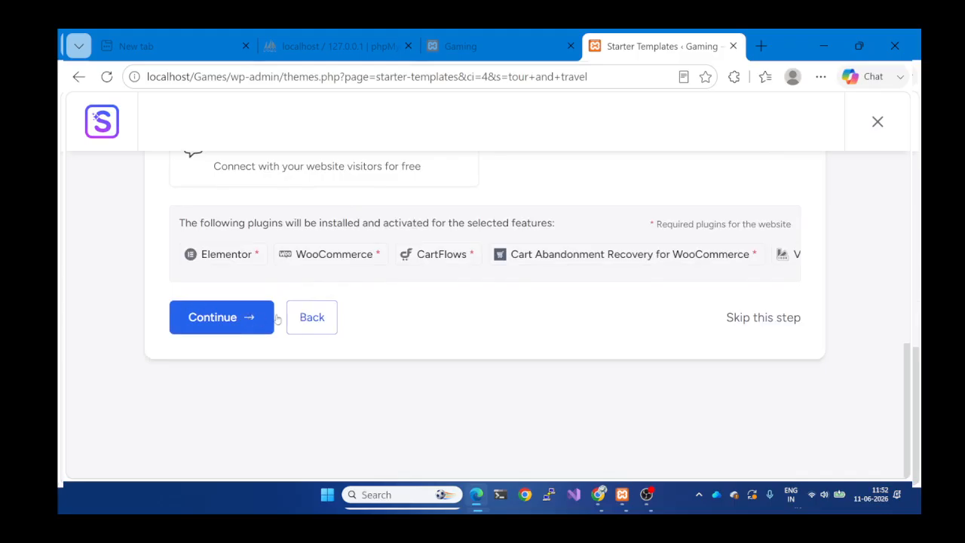
scroll(387, 312, "up", 3)
scroll(387, 312, "down", 4)
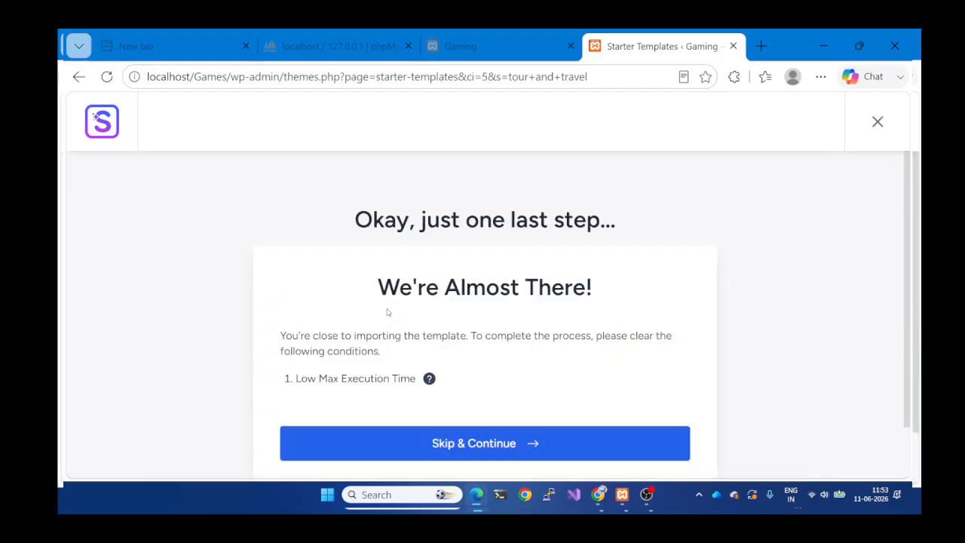
Skip past the Low Max Execution Time warning to the details form.
scroll(329, 338, "down", 2)
scroll(432, 321, "down", 1)
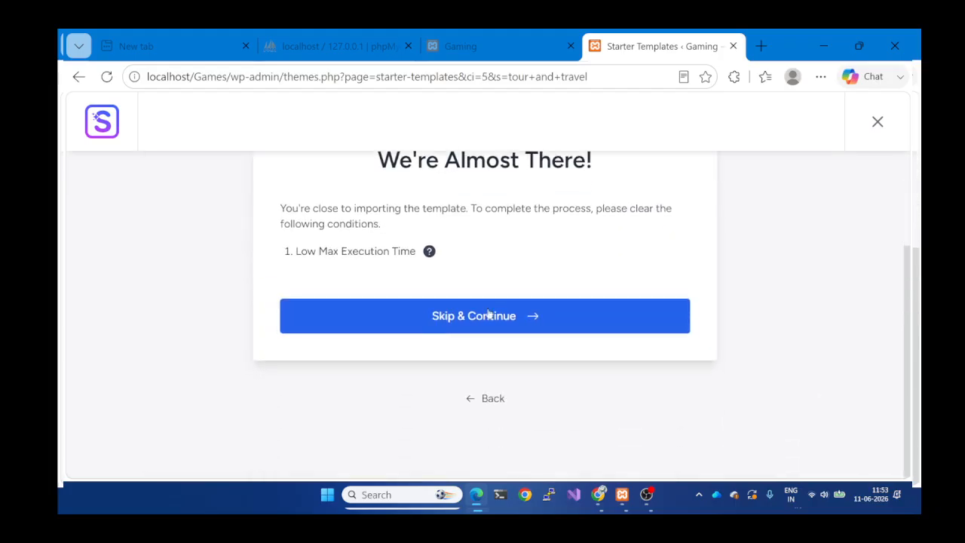
left_click(484, 332)
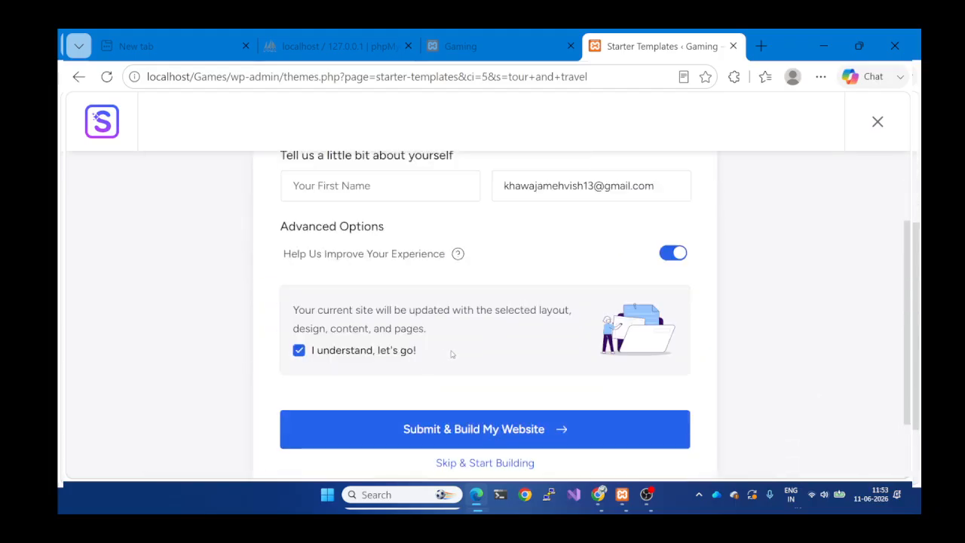
Fill the first name from saved autofill, add the surname, and keep the e-mail unchanged.
scroll(453, 353, "up", 2)
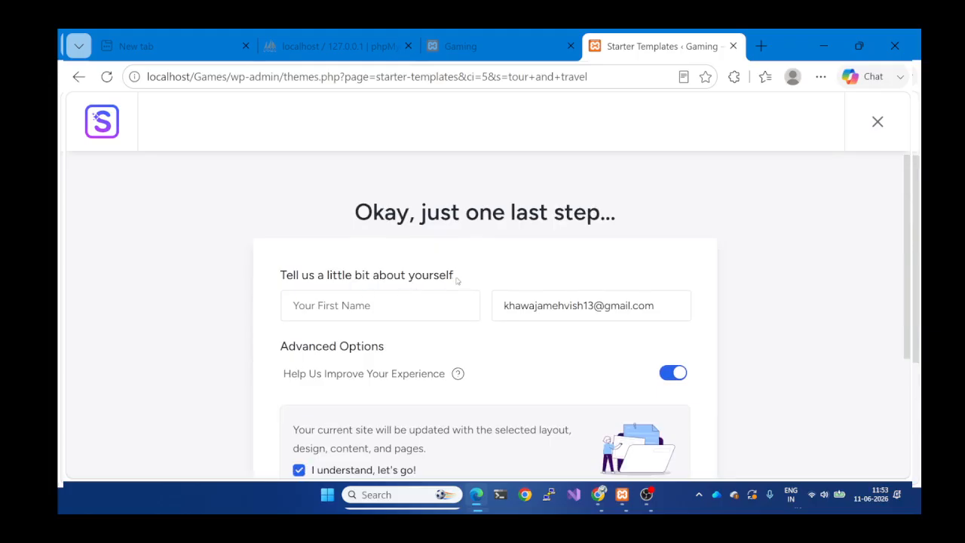
left_click_drag(458, 282, 277, 282)
left_click(333, 306)
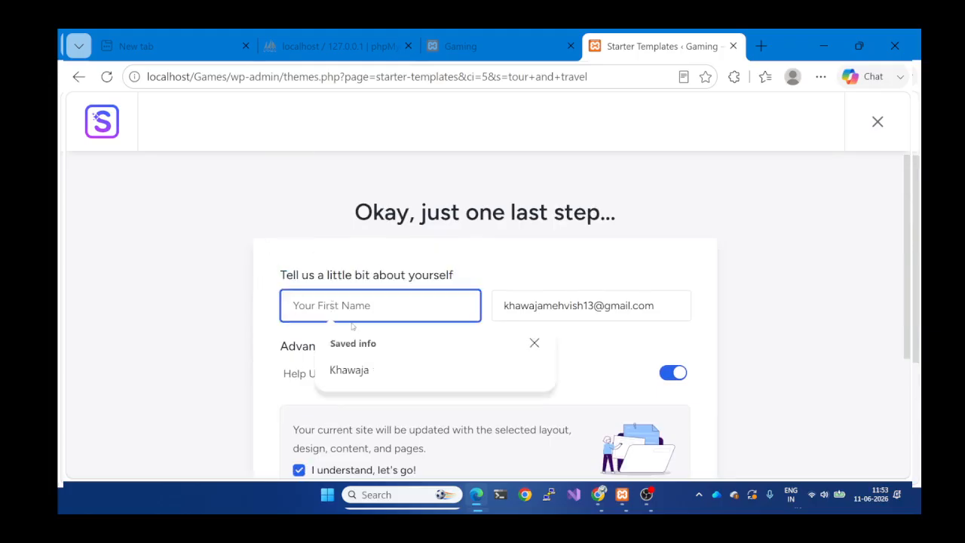
left_click(362, 357)
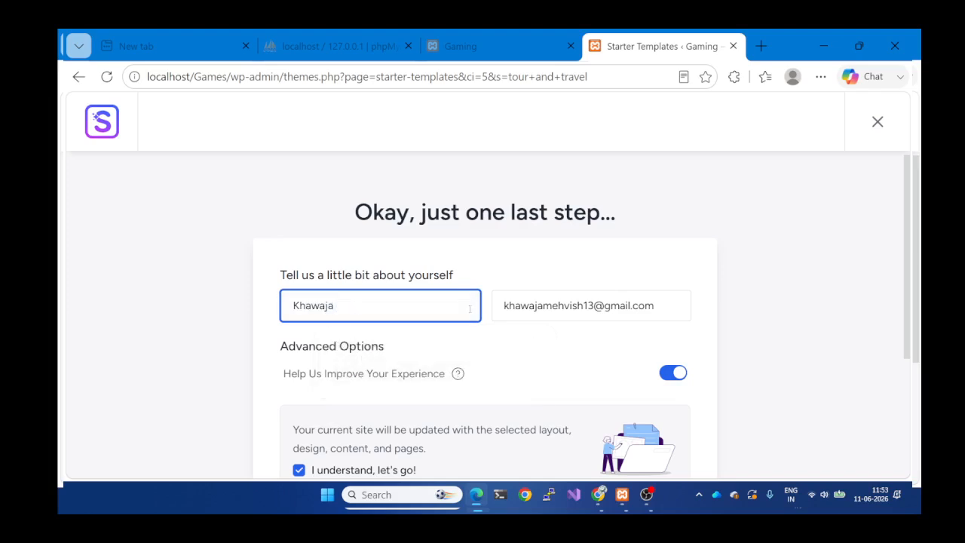
left_click(653, 307)
left_click_drag(654, 306, 492, 315)
key("BackSpace")
key("ctrl+z")
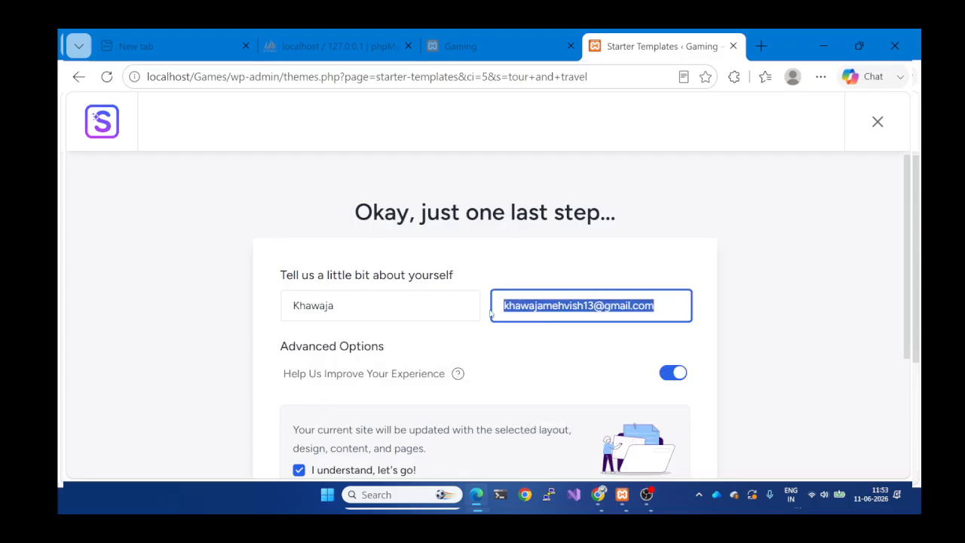
left_click(338, 305)
type("Mehvis")
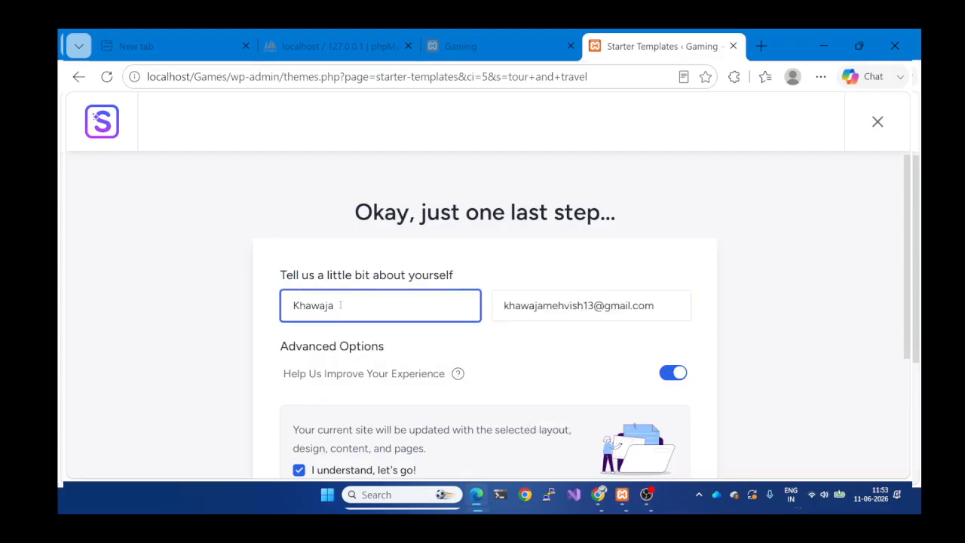
type("h")
scroll(341, 308, "down", 3)
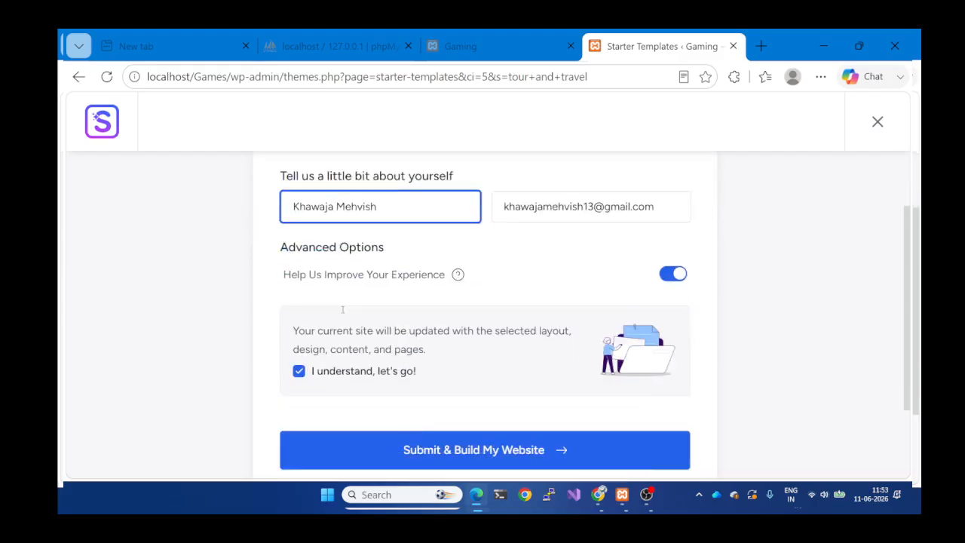
left_click(494, 316)
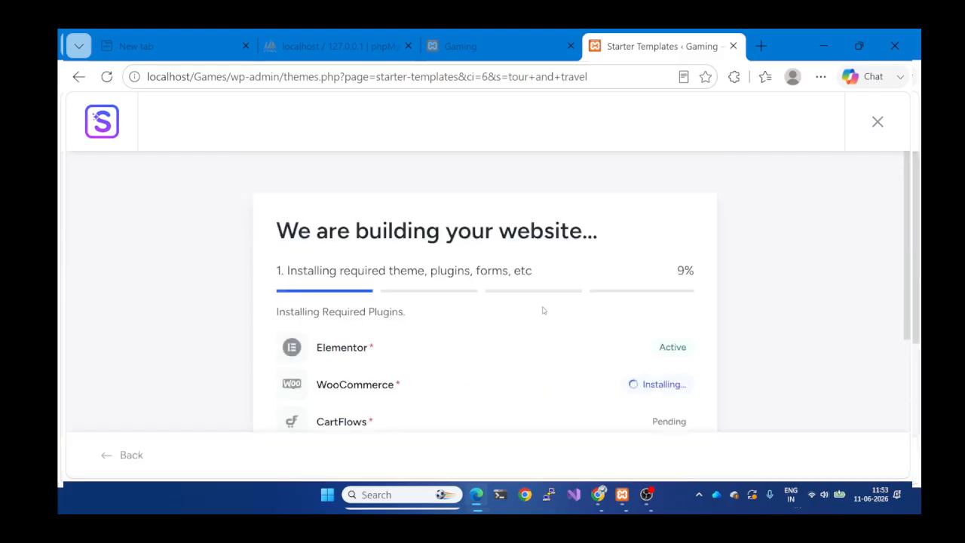
scroll(542, 309, "down", 3)
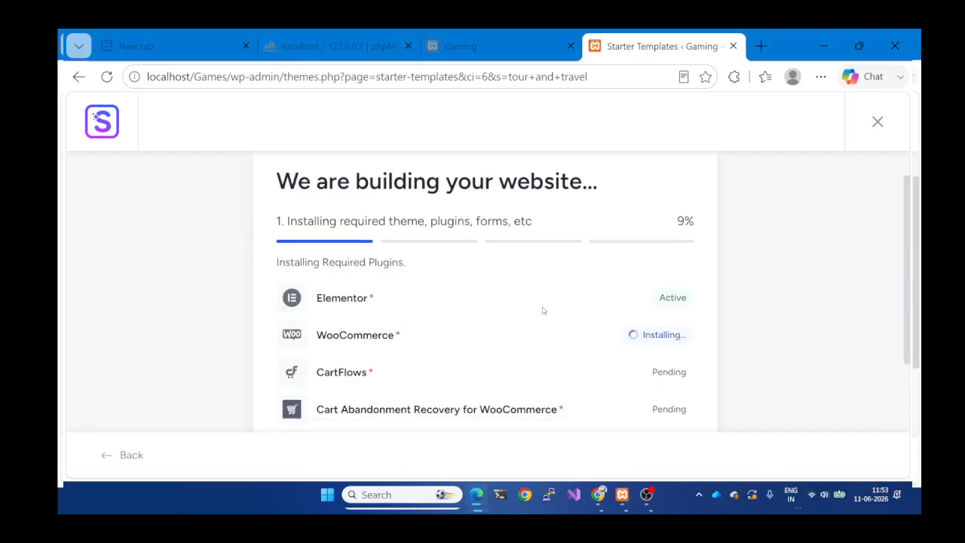
scroll(543, 310, "down", 5)
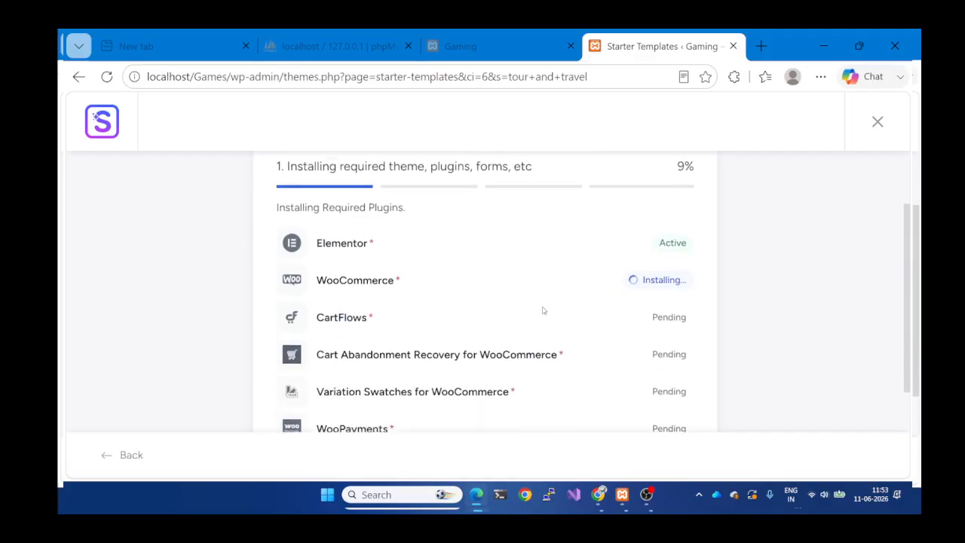
scroll(542, 310, "down", 1)
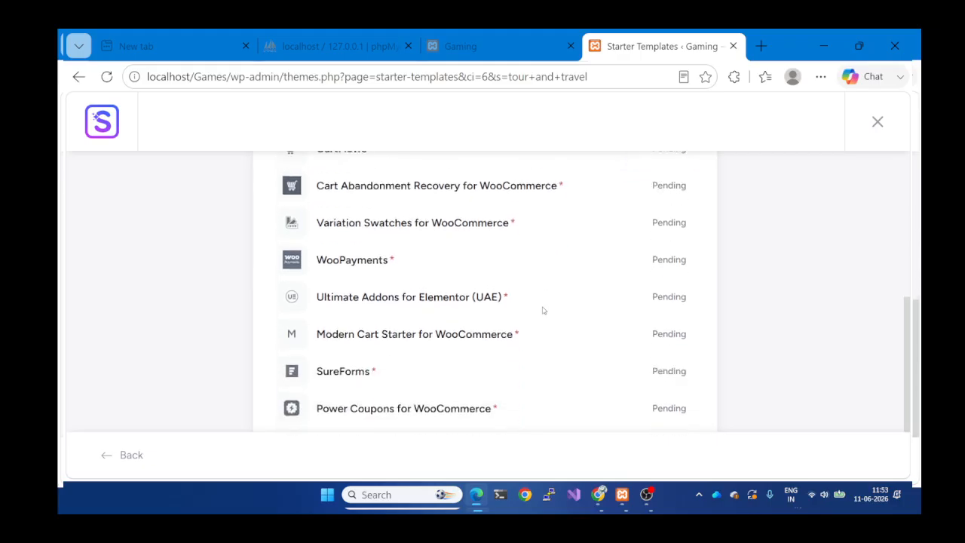
scroll(542, 310, "up", 5)
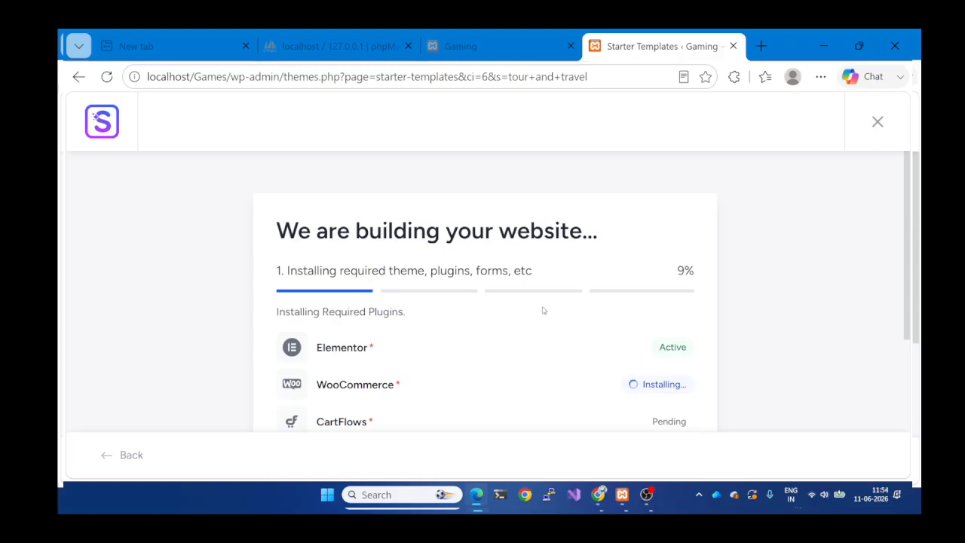
scroll(543, 309, "down", 5)
scroll(543, 310, "up", 3)
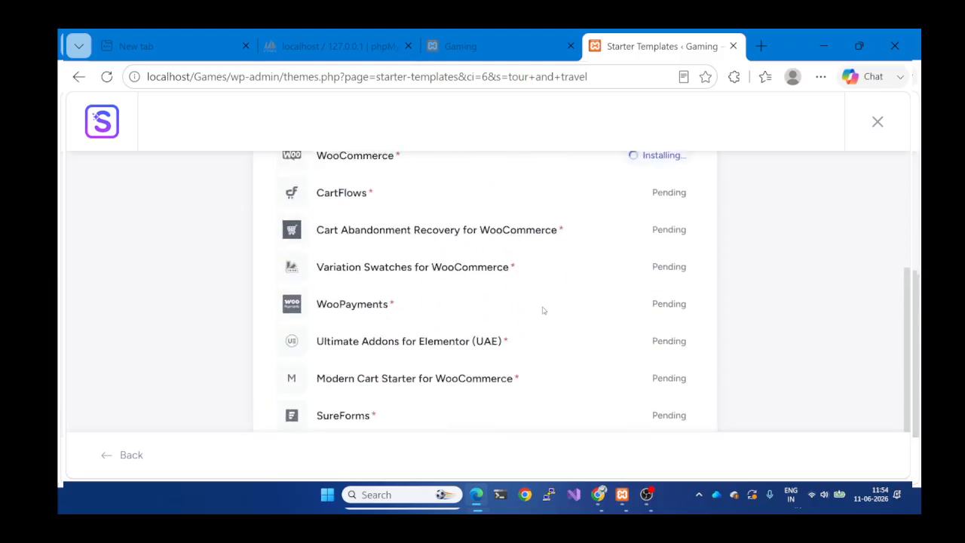
scroll(543, 309, "up", 1)
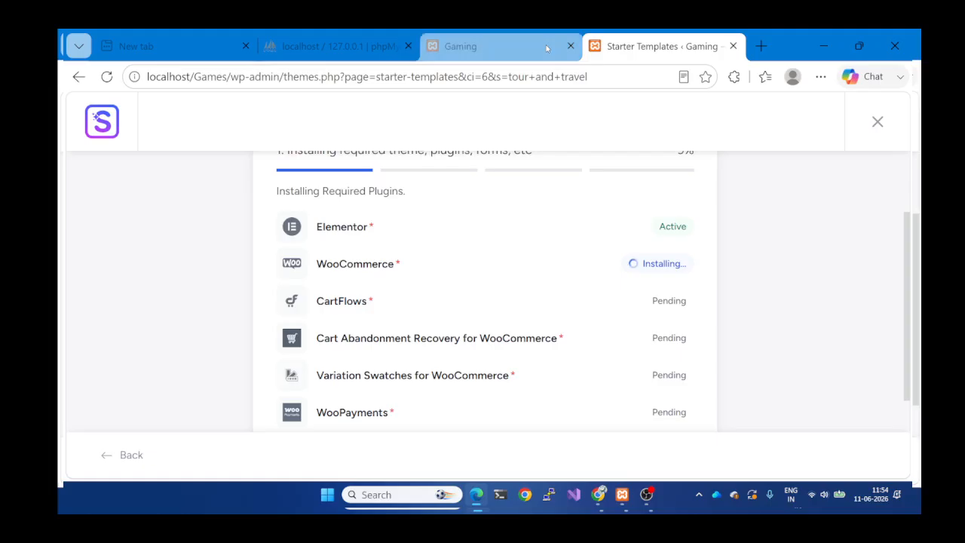
Check the loading Gaming site tab, then return to the Starter Templates build progress.
left_click(479, 53)
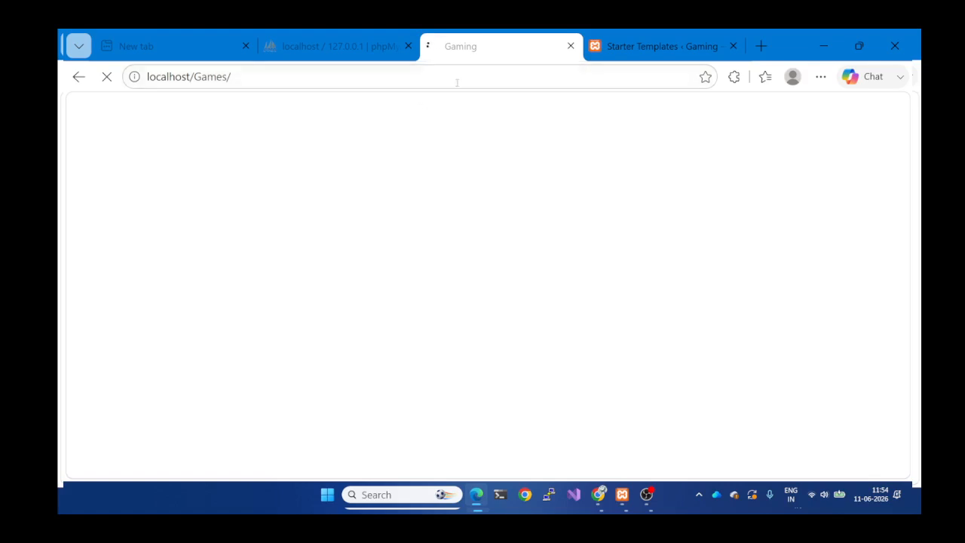
key("ctrl+Tab")
scroll(465, 206, "up", 2)
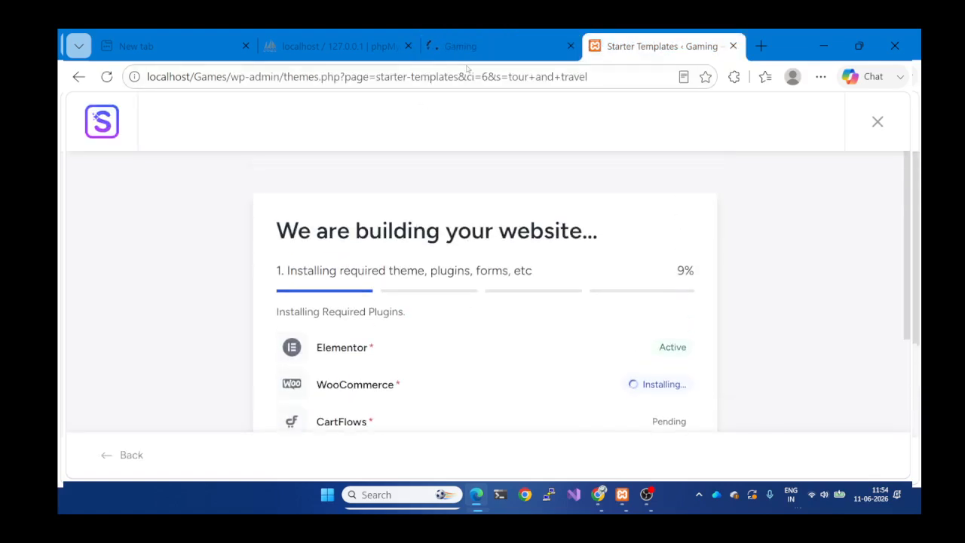
left_click(482, 47)
left_click(637, 50)
left_click(522, 48)
key("ctrl+Tab")
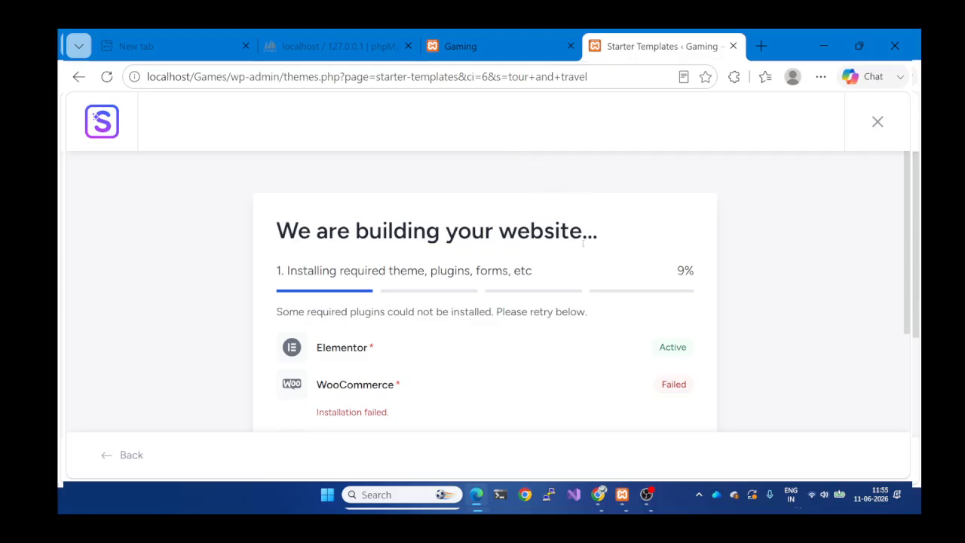
scroll(567, 306, "down", 2)
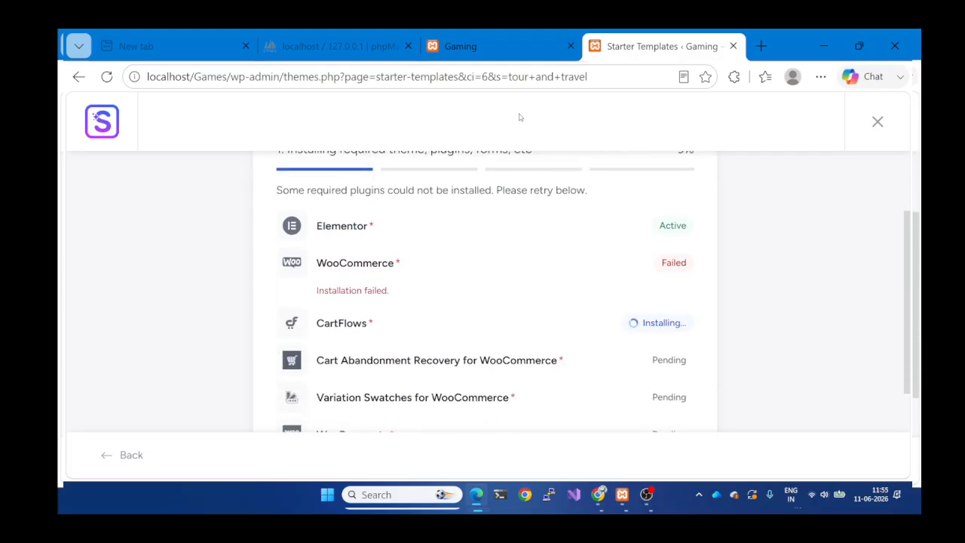
left_click(507, 46)
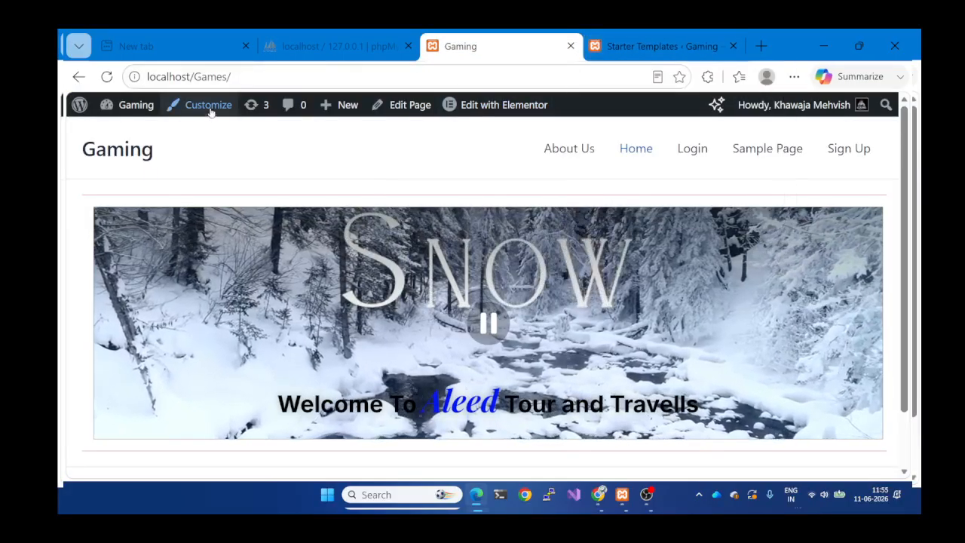
left_click(663, 46)
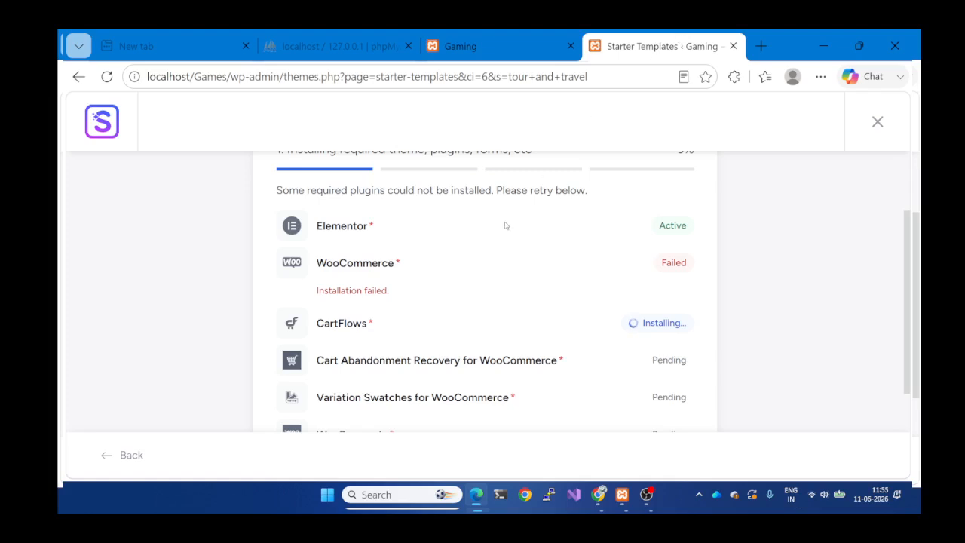
scroll(506, 225, "up", 1)
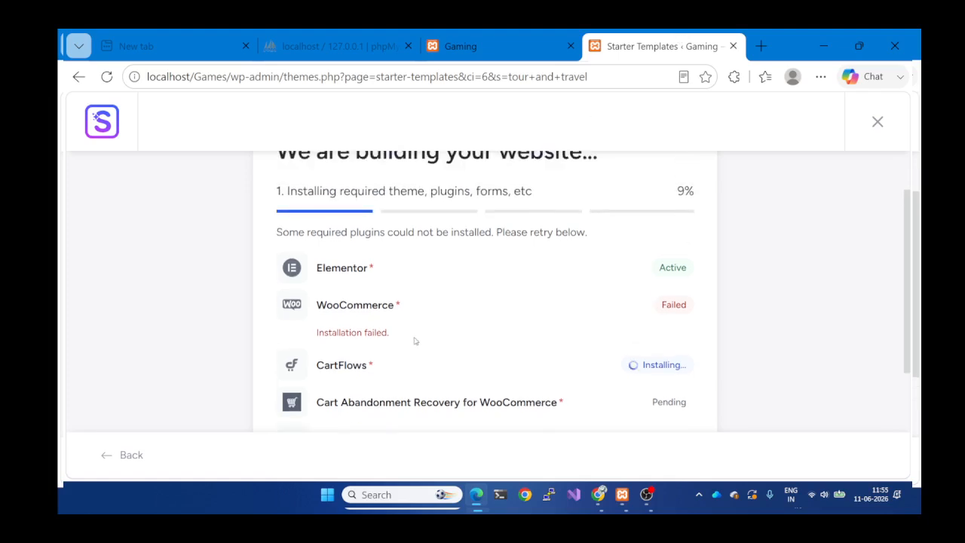
left_click(463, 46)
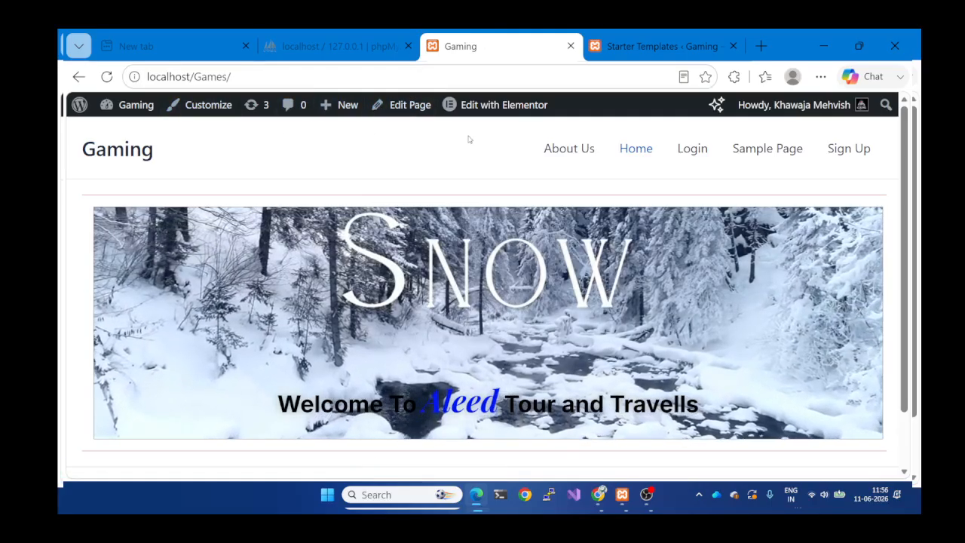
key("ctrl+Tab")
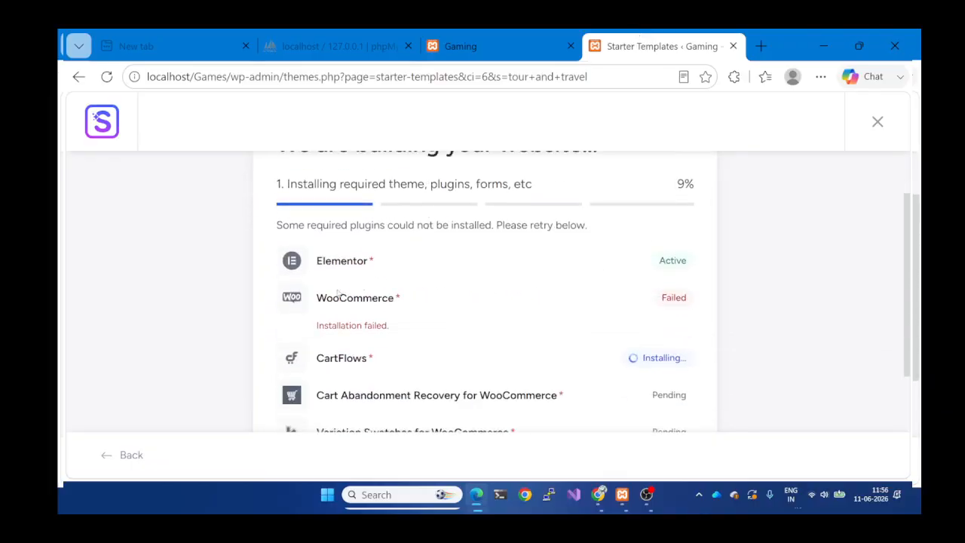
scroll(396, 304, "down", 1)
scroll(396, 303, "up", 1)
scroll(396, 304, "down", 5)
scroll(396, 305, "up", 5)
scroll(394, 303, "down", 1)
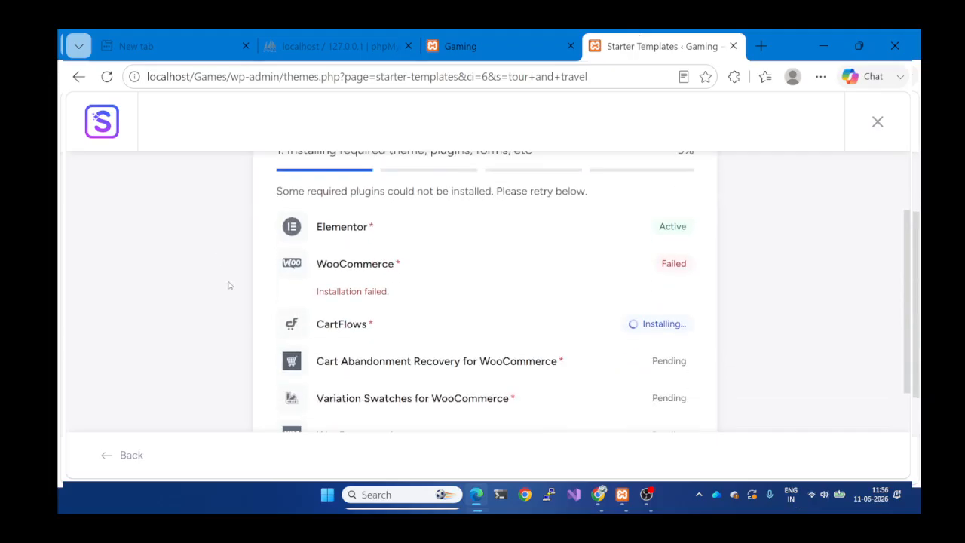
Return to the final details step and submit it again to restart the build.
scroll(387, 291, "down", 5)
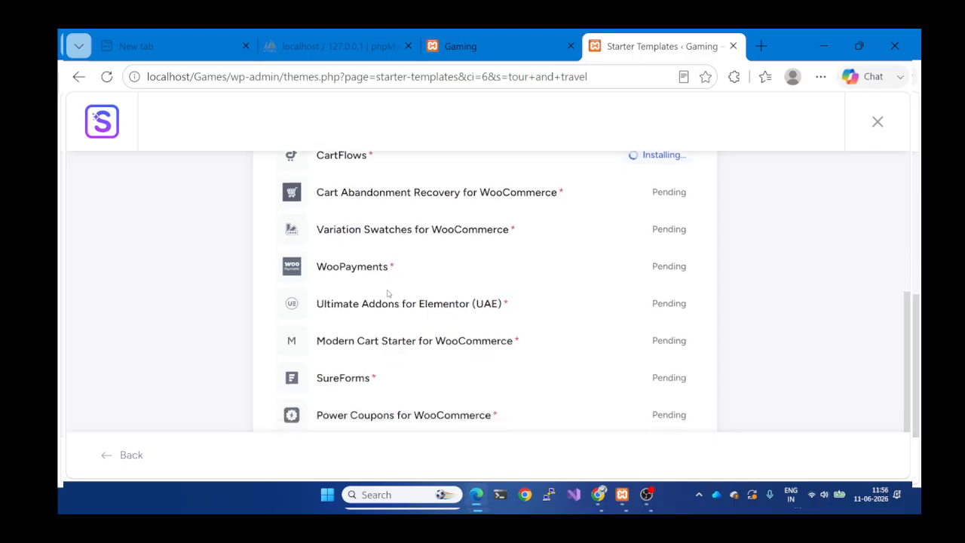
left_click(78, 76)
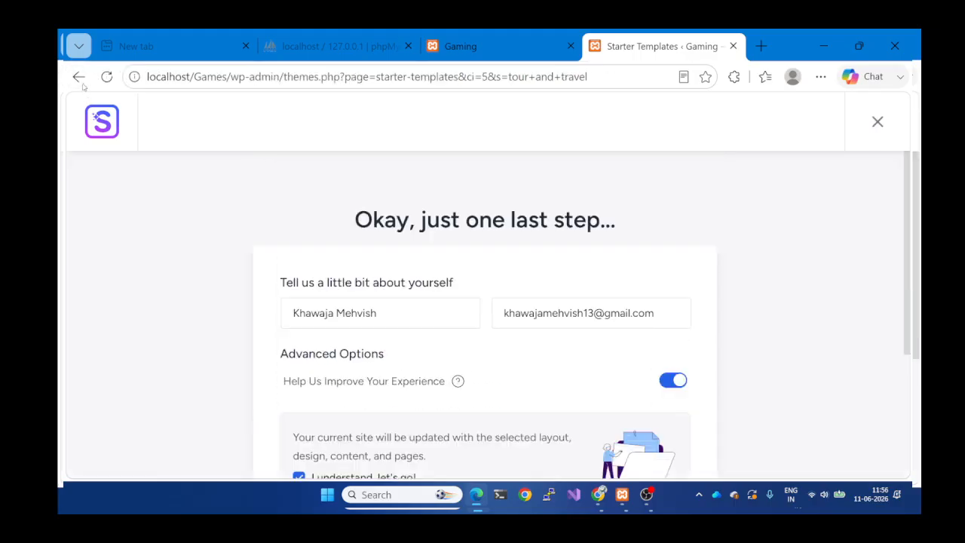
scroll(213, 264, "down", 3)
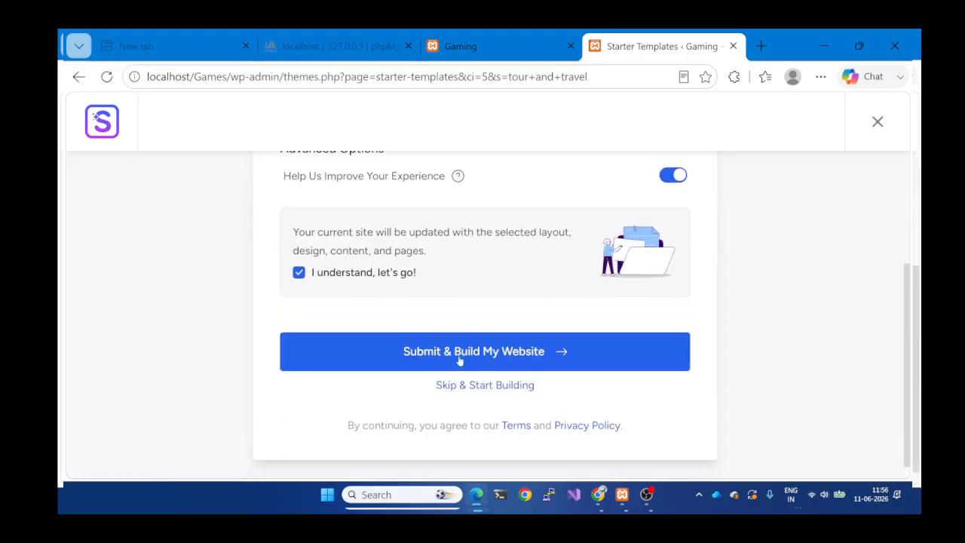
left_click(459, 361)
Follow the restarted plugin installs, then bring up the open-windows overview.
scroll(491, 327, "down", 5)
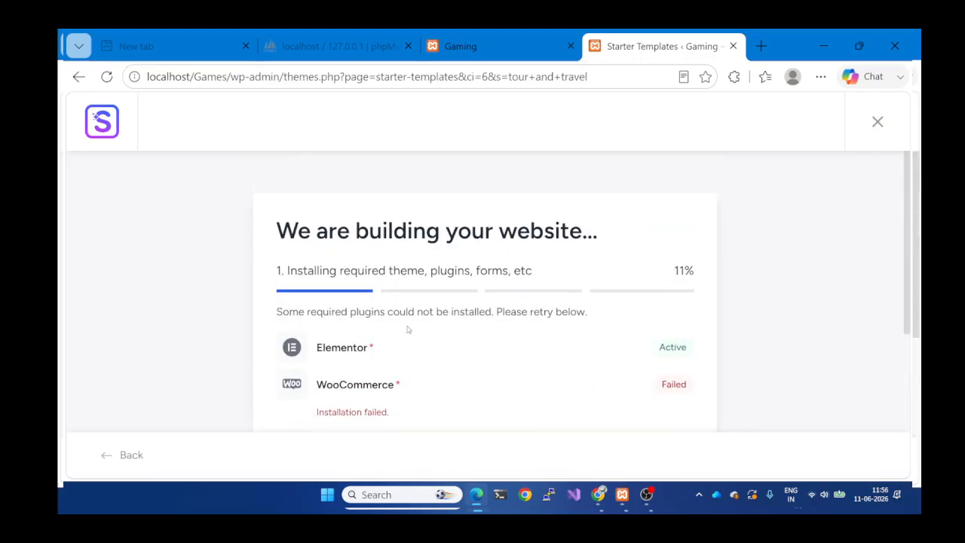
scroll(304, 285, "down", 1)
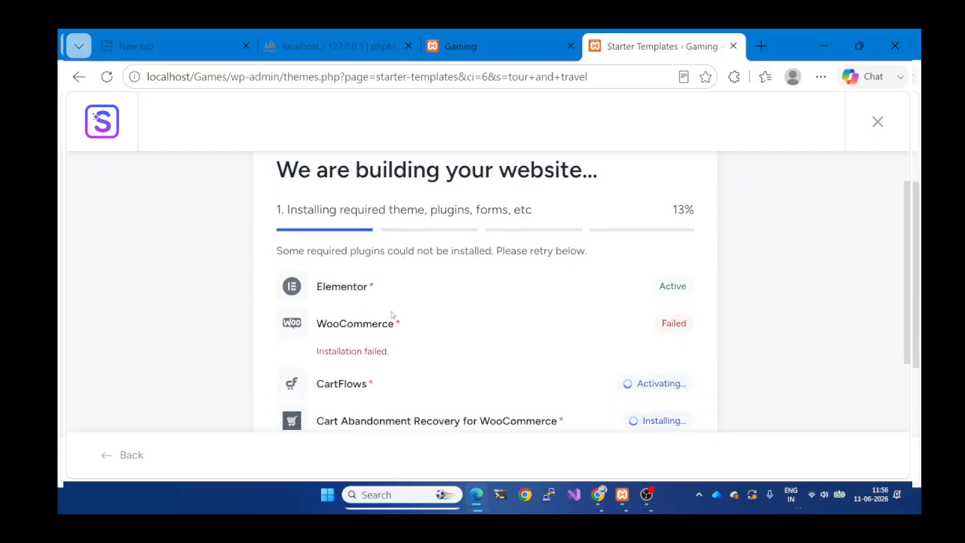
double_click(671, 322)
left_click(581, 330)
scroll(582, 332, "down", 1)
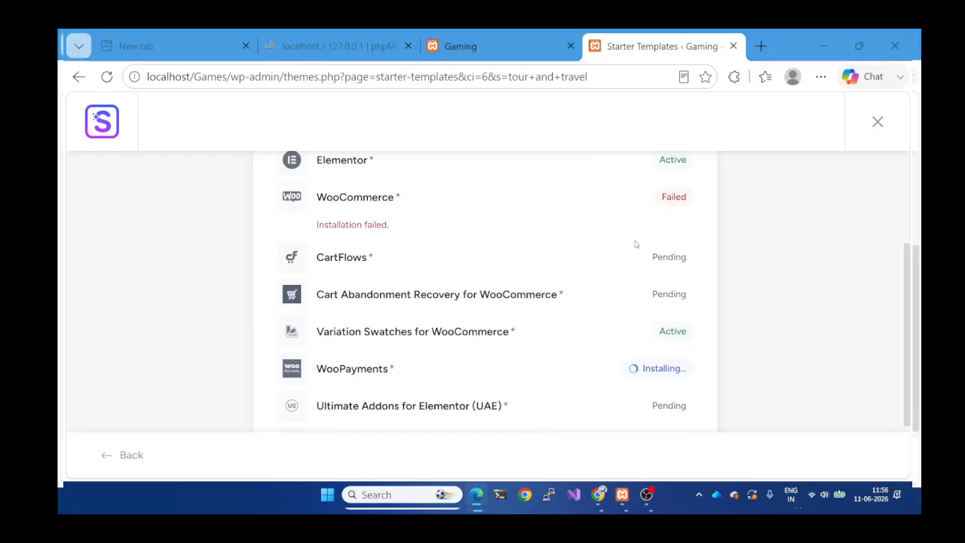
key("super+Tab")
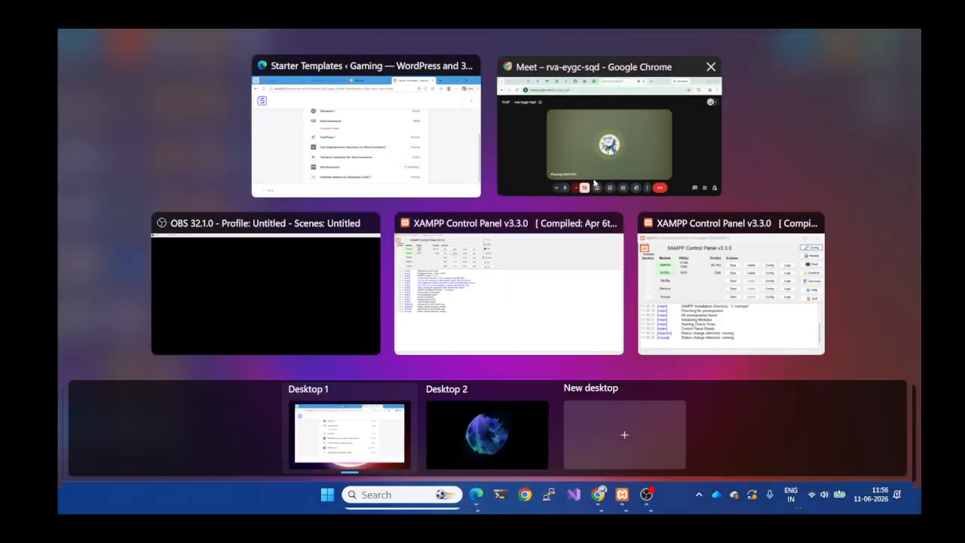
Admit the waiting guest to the Google Meet call and minimize the meeting window.
left_click(594, 188)
left_click(844, 122)
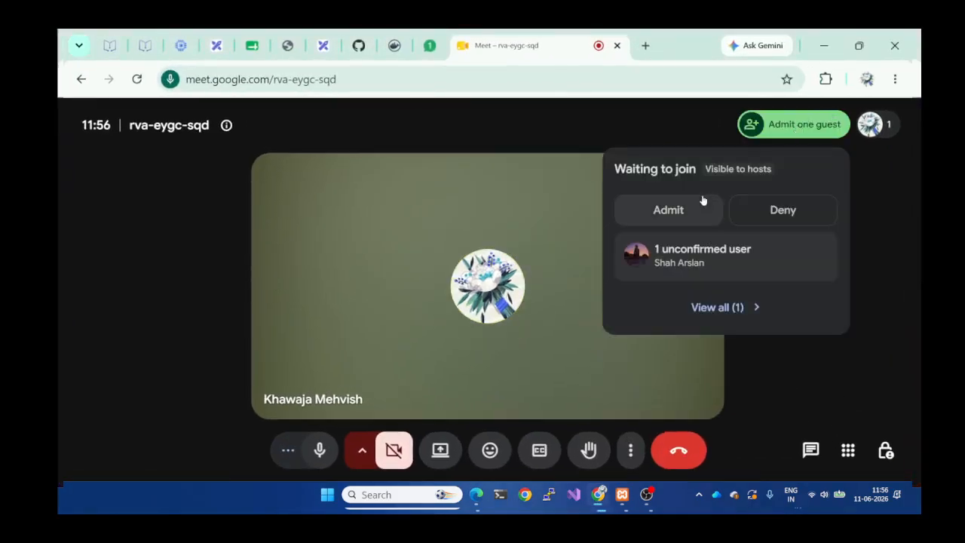
left_click(702, 201)
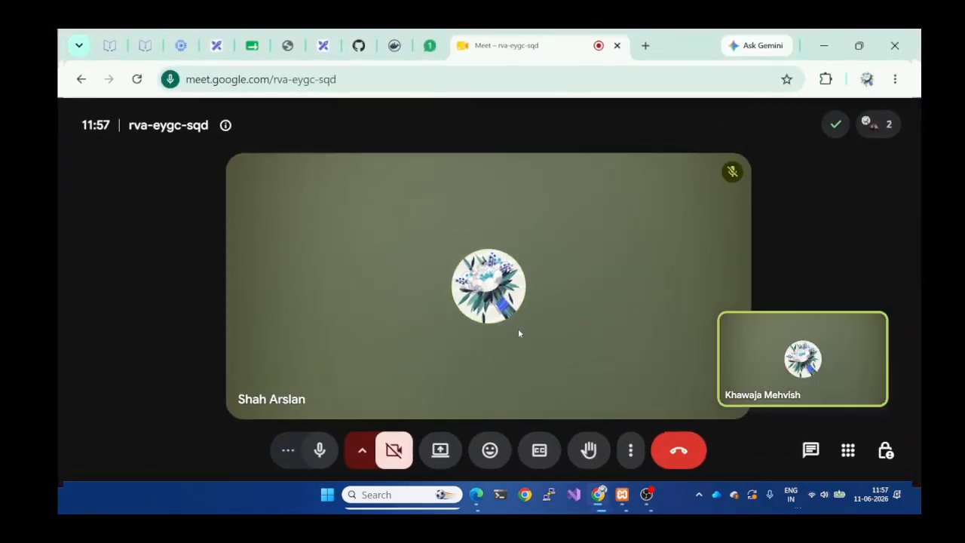
left_click(826, 51)
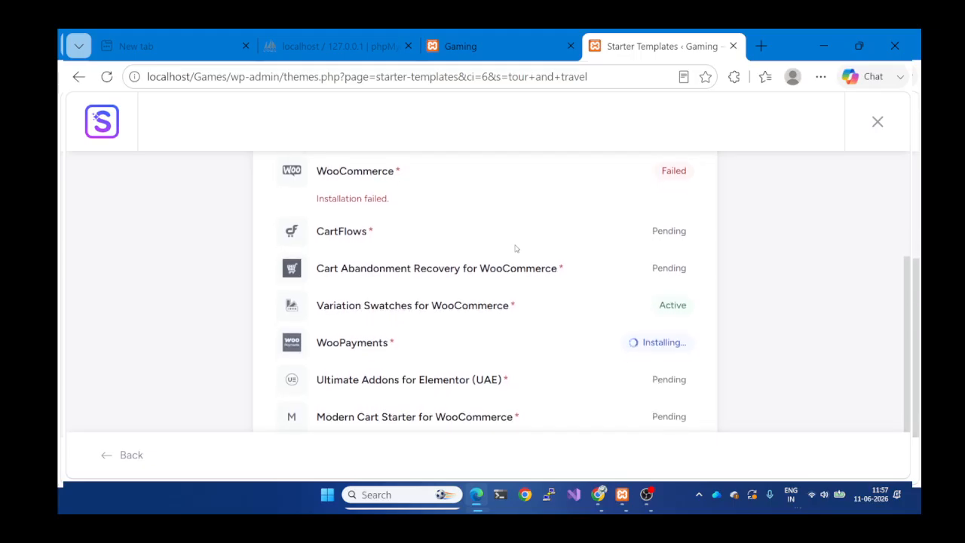
scroll(516, 249, "up", 1)
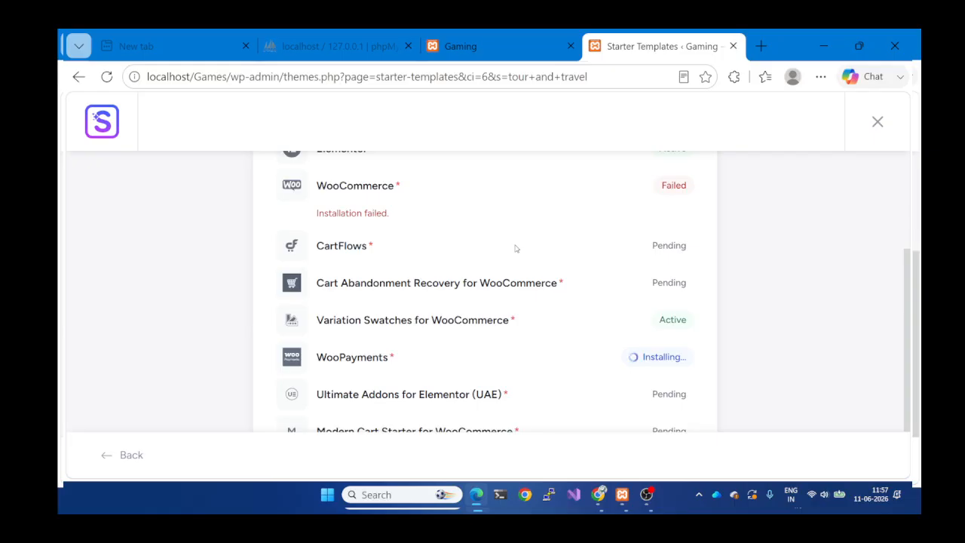
scroll(516, 248, "up", 5)
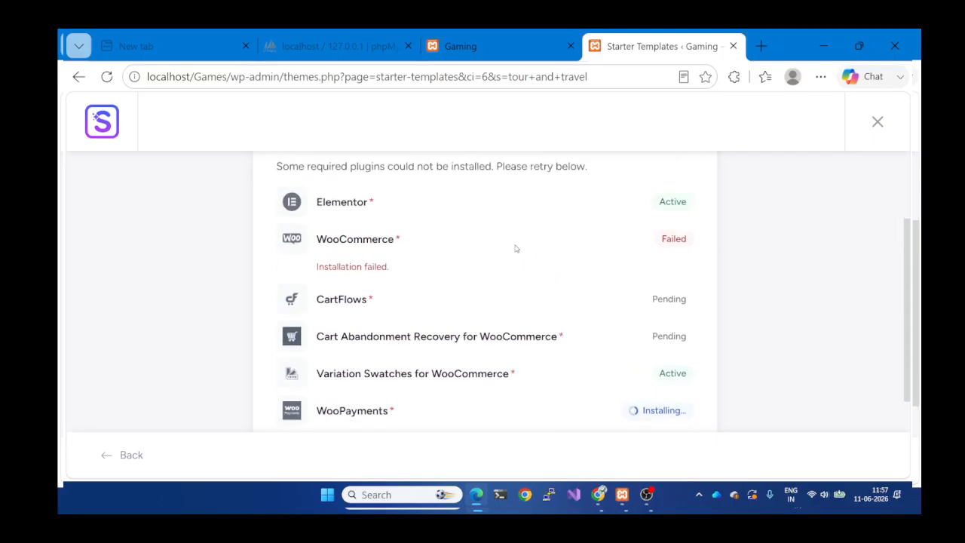
scroll(516, 248, "down", 3)
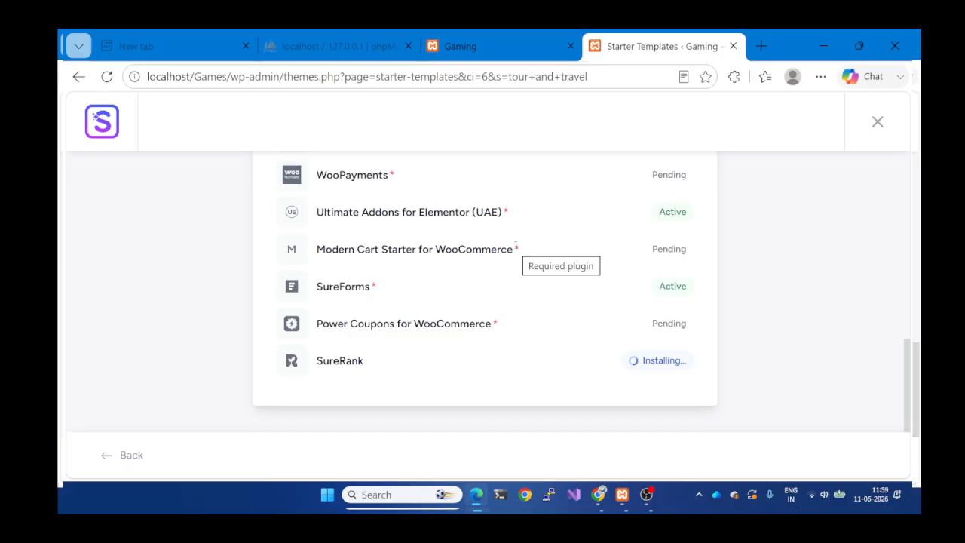
Look over the stalled plugin install list, then go back to the 'Okay, just one last step...' form.
scroll(553, 221, "up", 4)
scroll(552, 221, "down", 1)
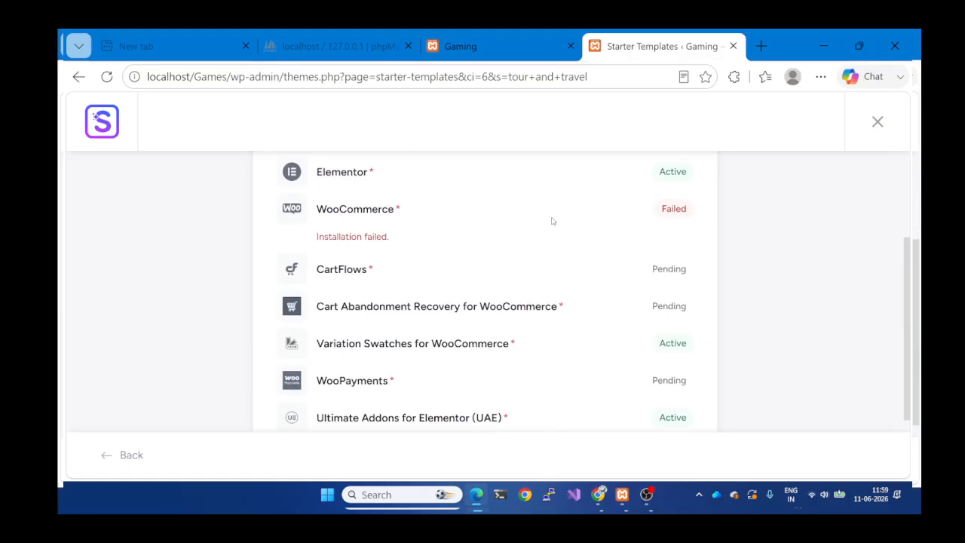
scroll(502, 252, "up", 3)
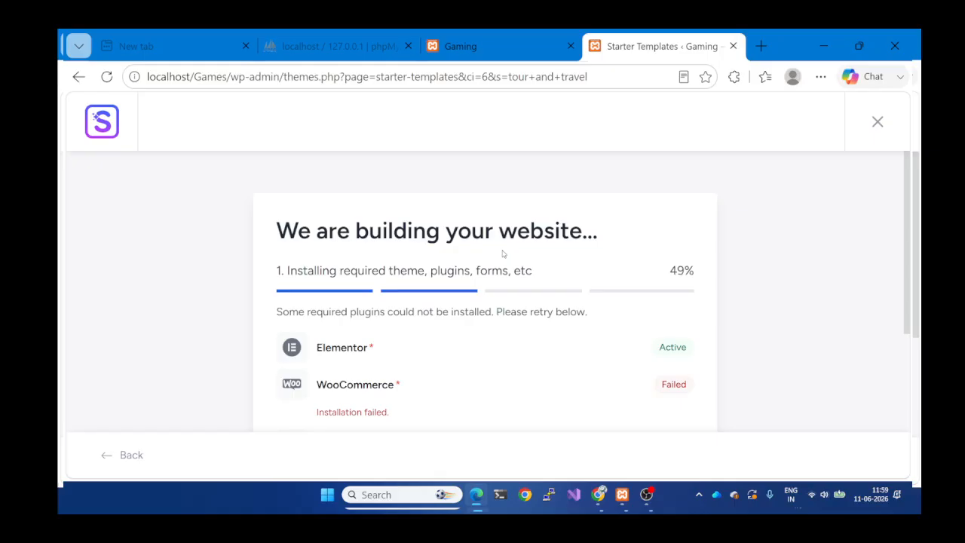
scroll(504, 254, "down", 4)
scroll(503, 254, "up", 2)
scroll(503, 254, "up", 1)
scroll(503, 254, "down", 1)
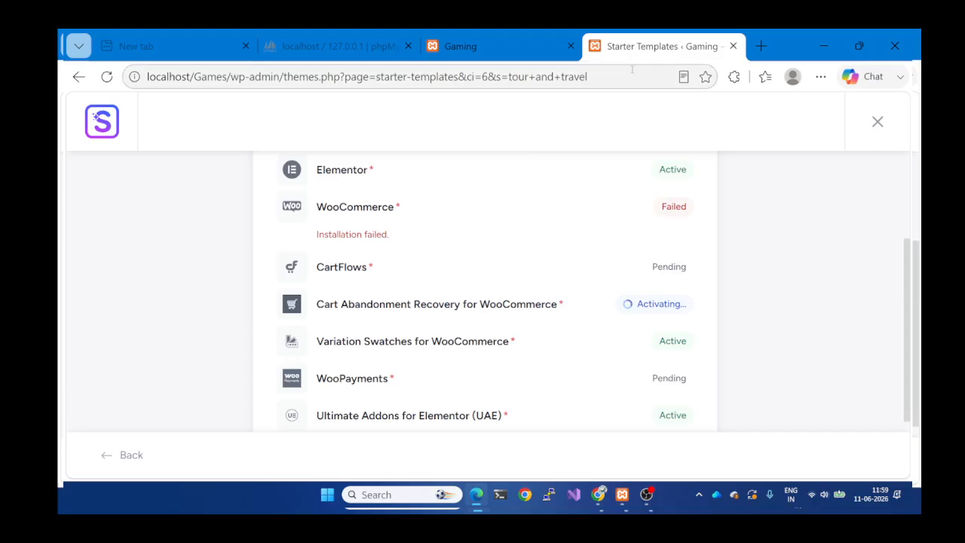
left_click(78, 77)
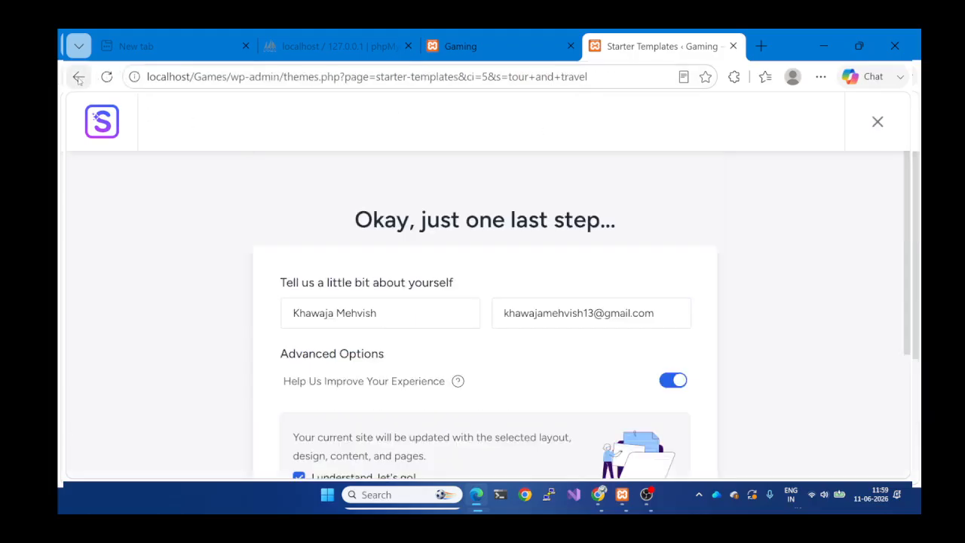
Go back again, confirm Leave in the Leave site? dialog, and scroll through the reloaded form.
left_click(78, 77)
left_click(572, 188)
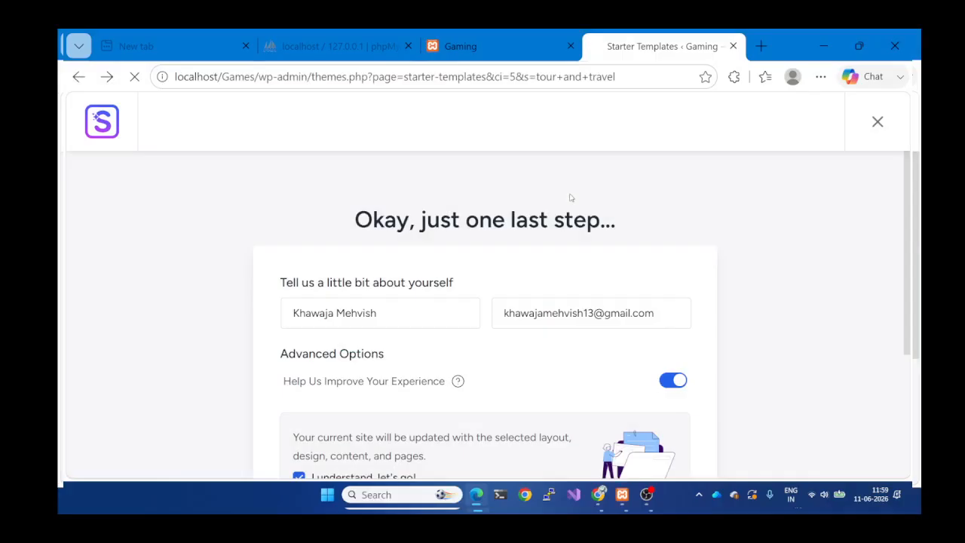
scroll(570, 197, "down", 2)
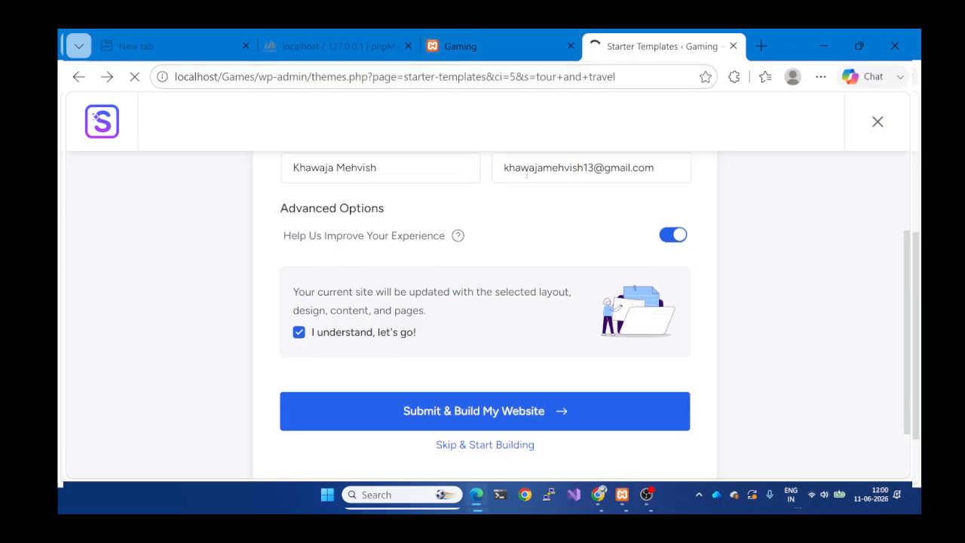
scroll(526, 174, "up", 2)
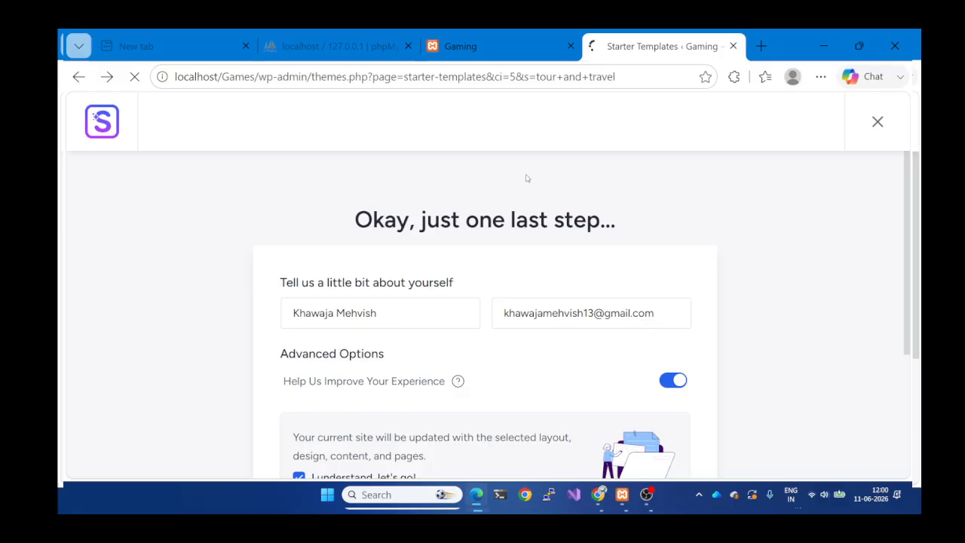
Switch to the Google Meet window and start presenting to the call.
mouse_move(600, 495)
left_click(592, 426)
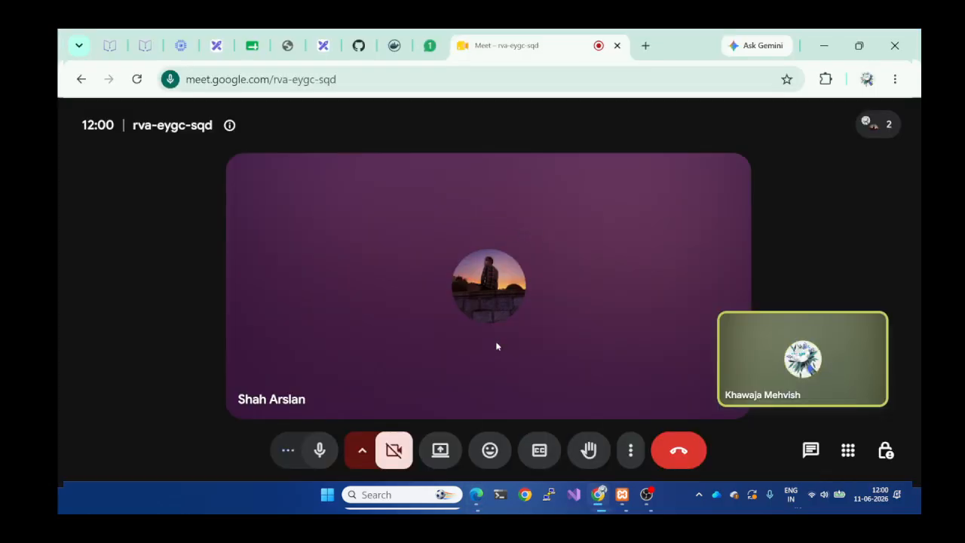
left_click(451, 444)
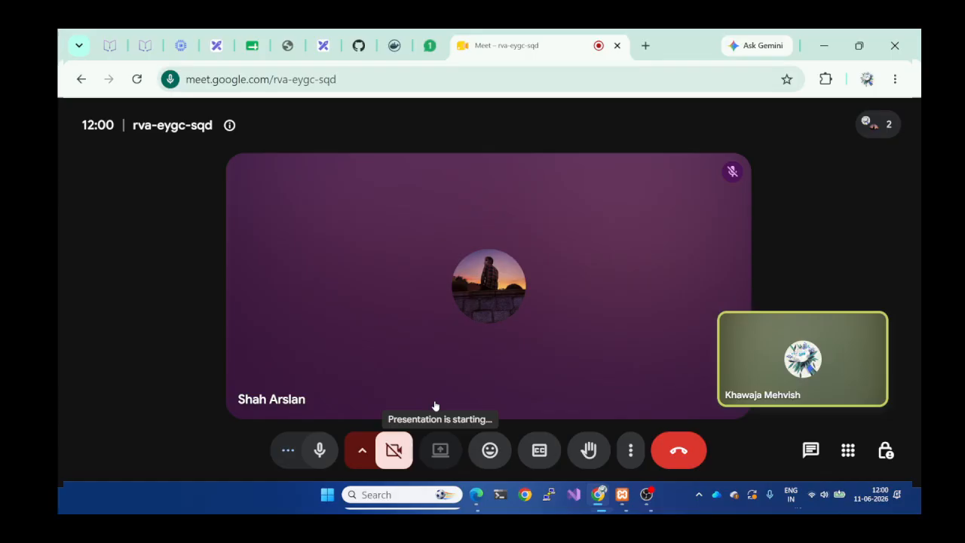
key("super+Tab")
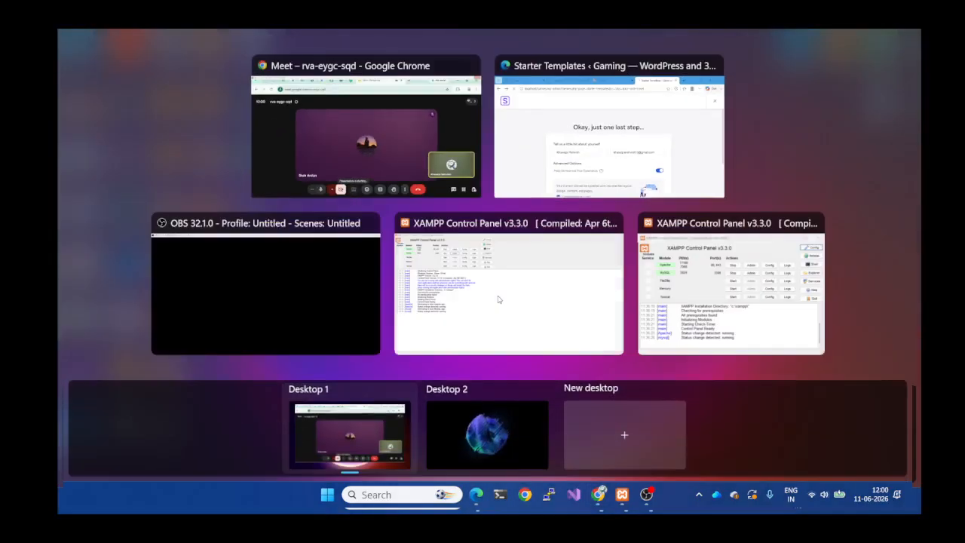
key("Escape")
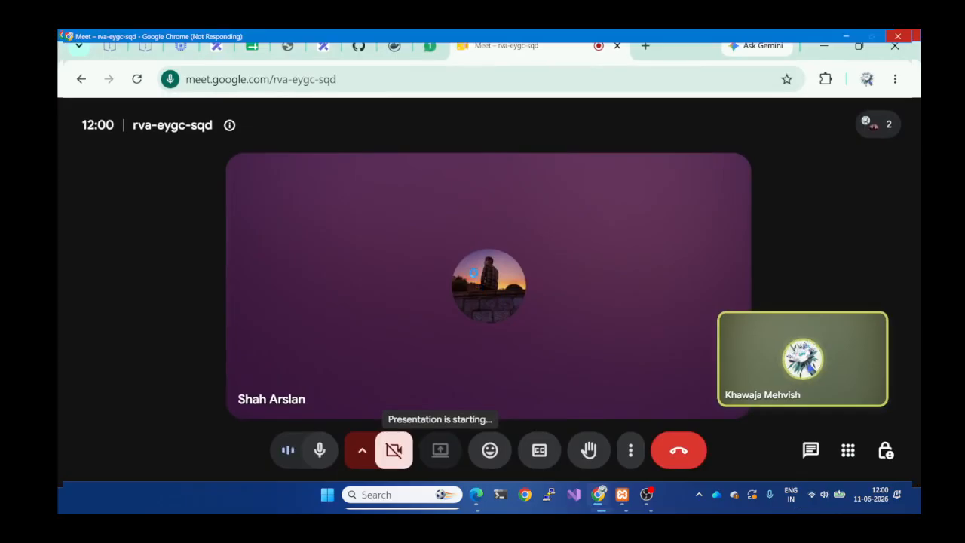
key("super+Tab")
key("Escape")
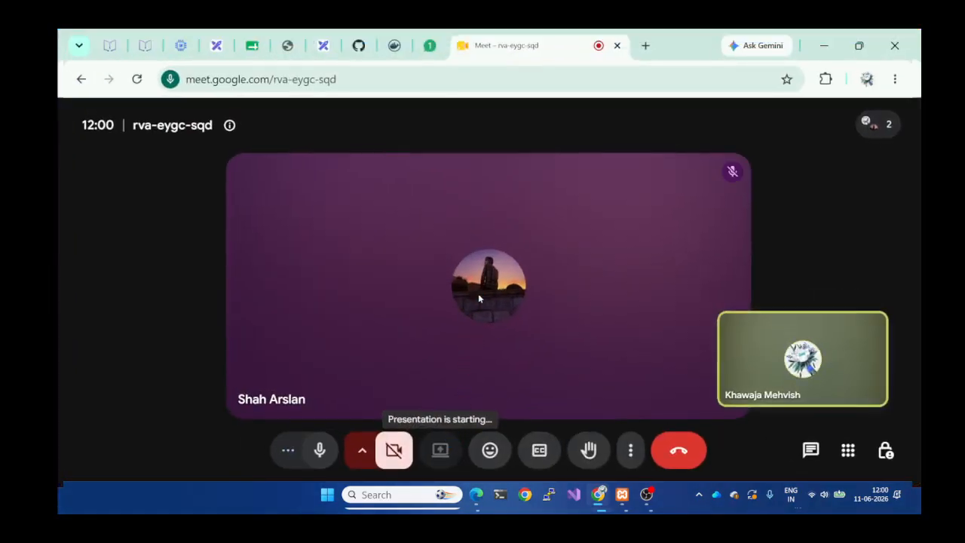
key("super+Tab")
key("Escape")
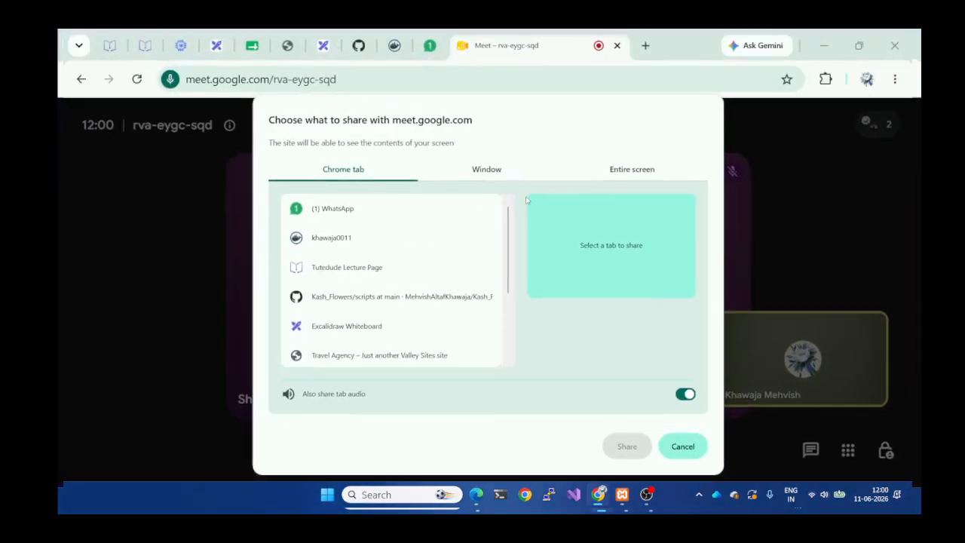
Share the Entire screen, then switch back to the Starter Templates window.
left_click(601, 169)
left_click(420, 273)
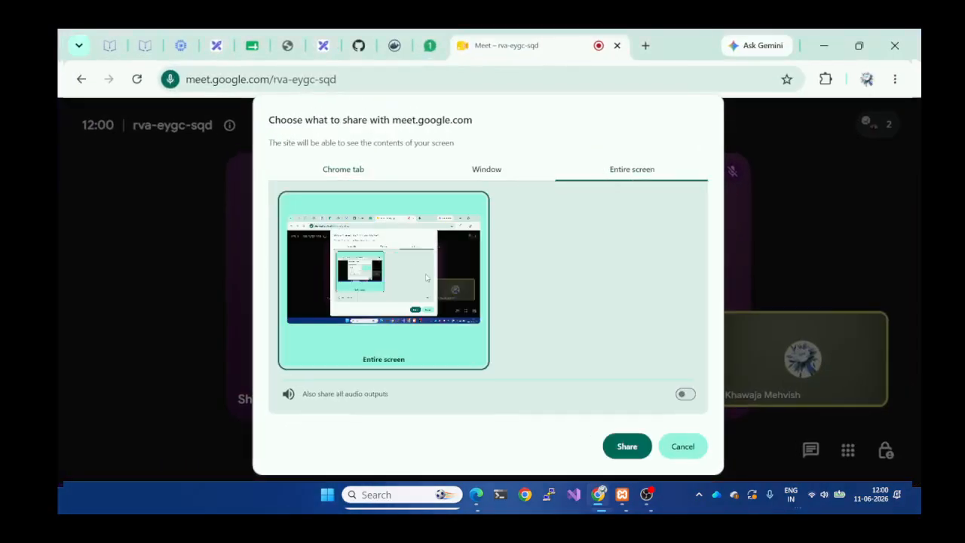
left_click(612, 446)
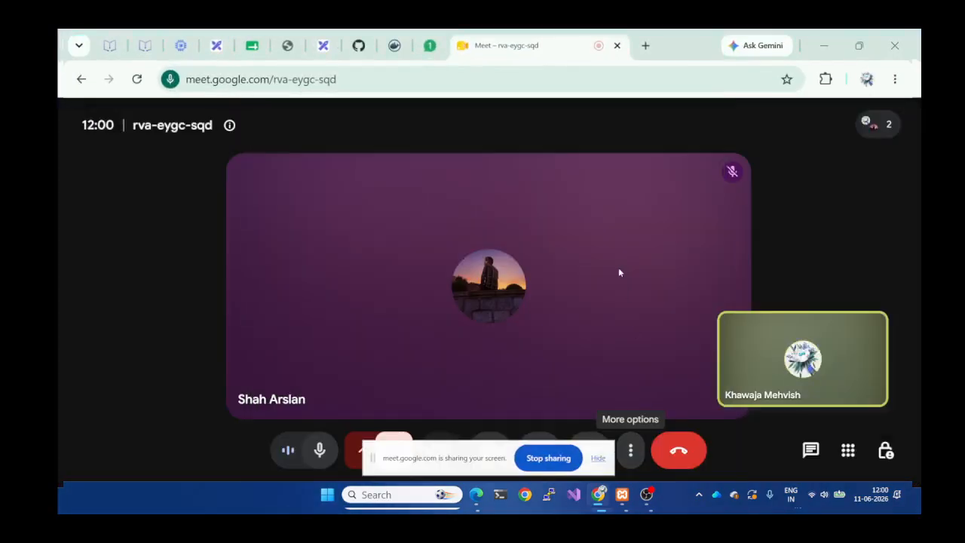
key("super+Tab")
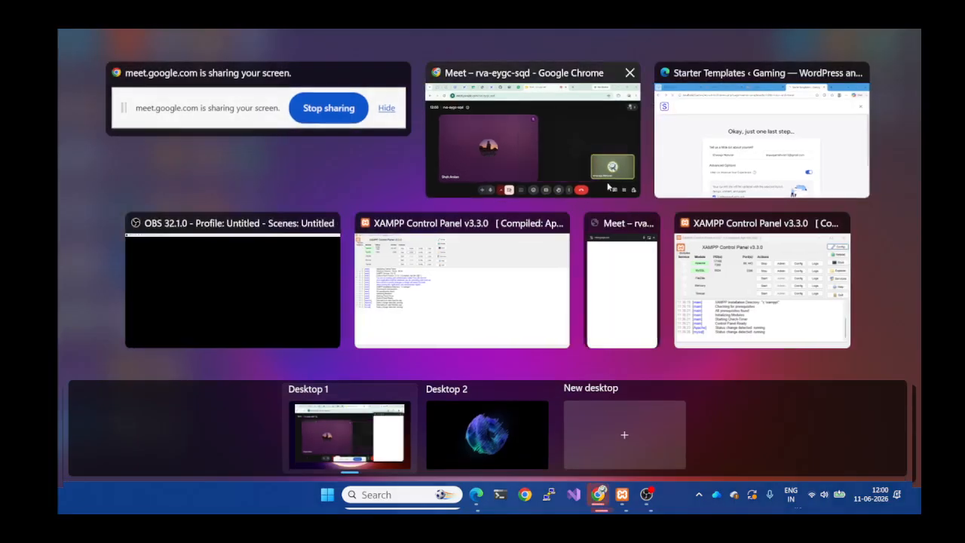
left_click(680, 174)
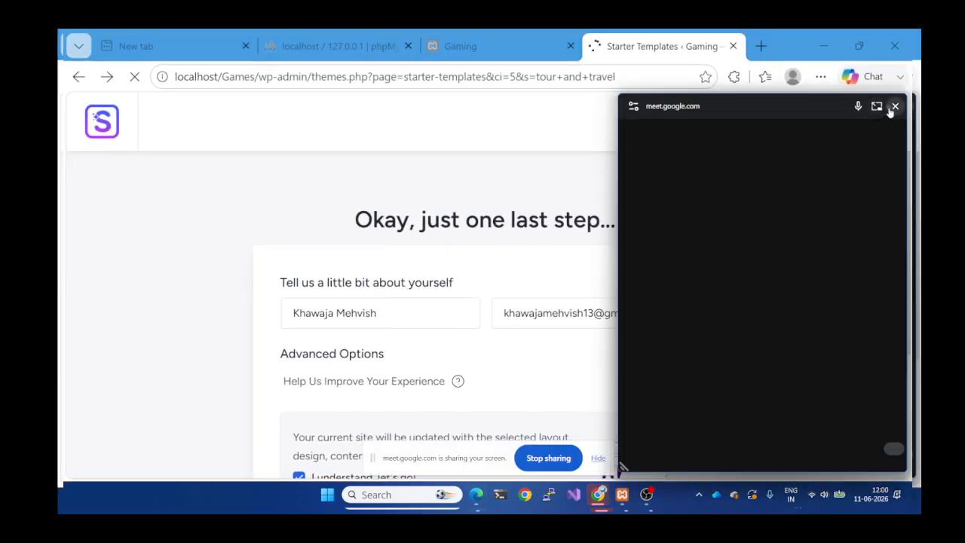
Close the floating Meet preview and go back to admin.php?page=astra&path=starter-templates.
left_click(893, 106)
scroll(179, 239, "down", 4)
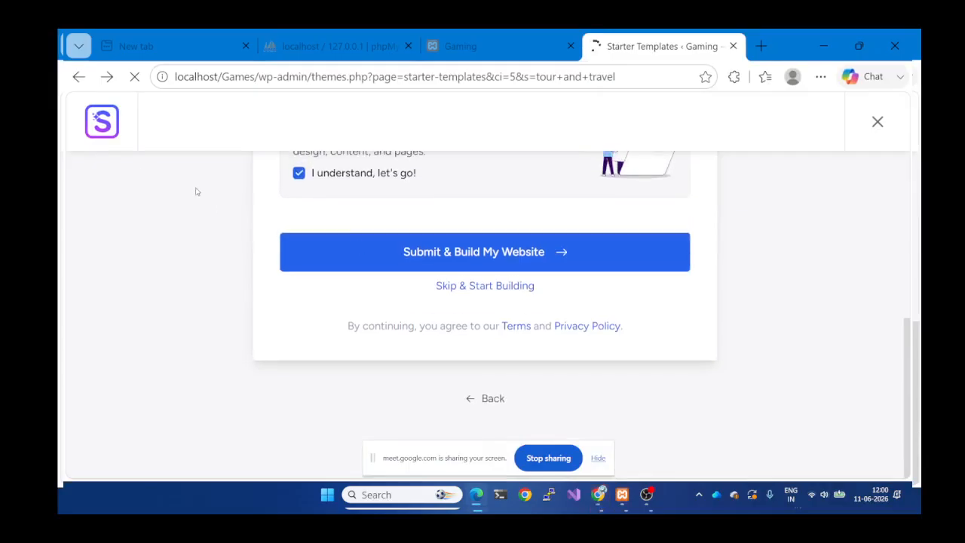
scroll(206, 210, "up", 3)
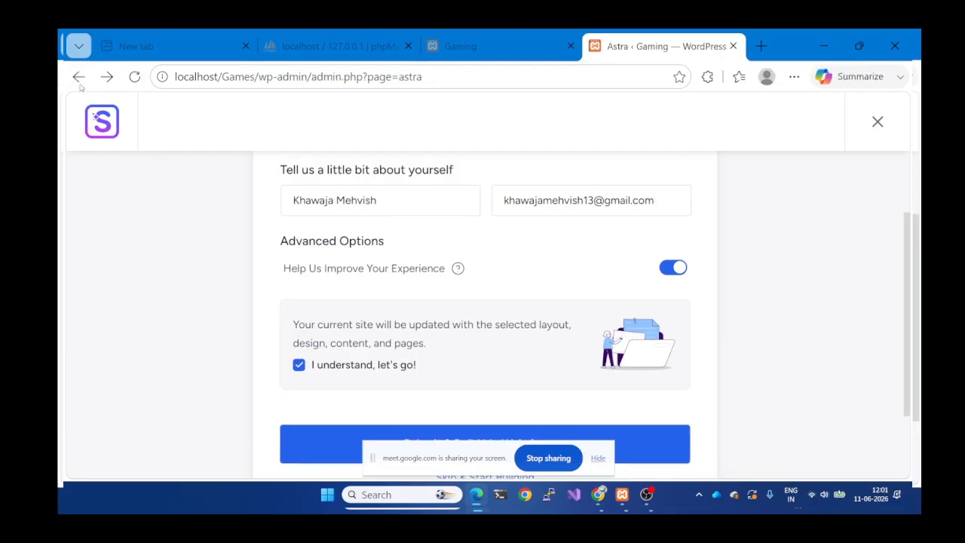
left_click(78, 77)
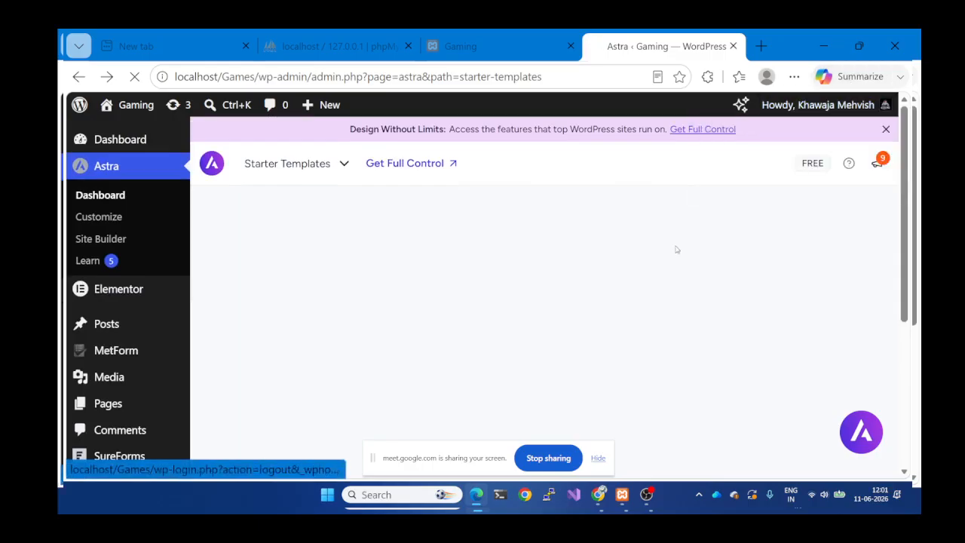
Dismiss the Design Without Limits banner and open the Astra dashboard welcome page.
left_click(885, 129)
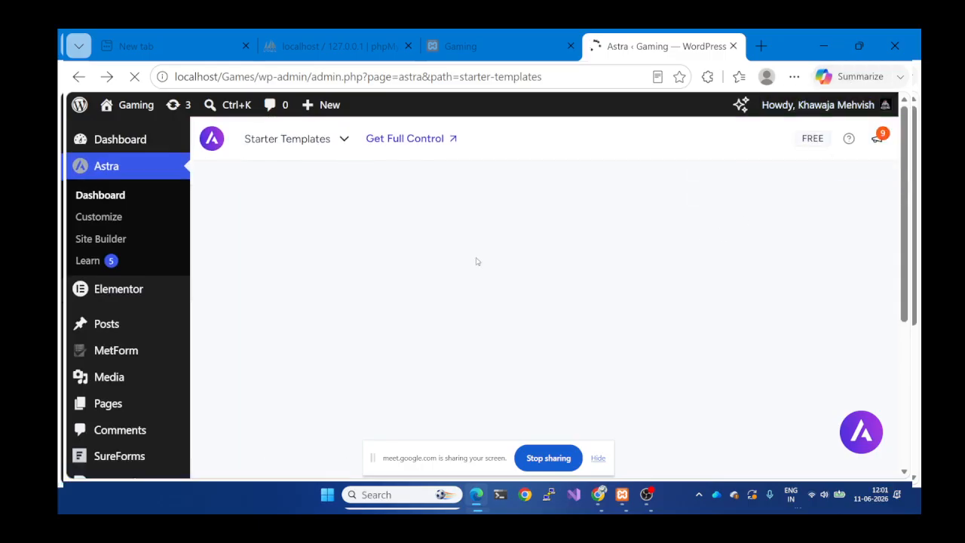
left_click(273, 142)
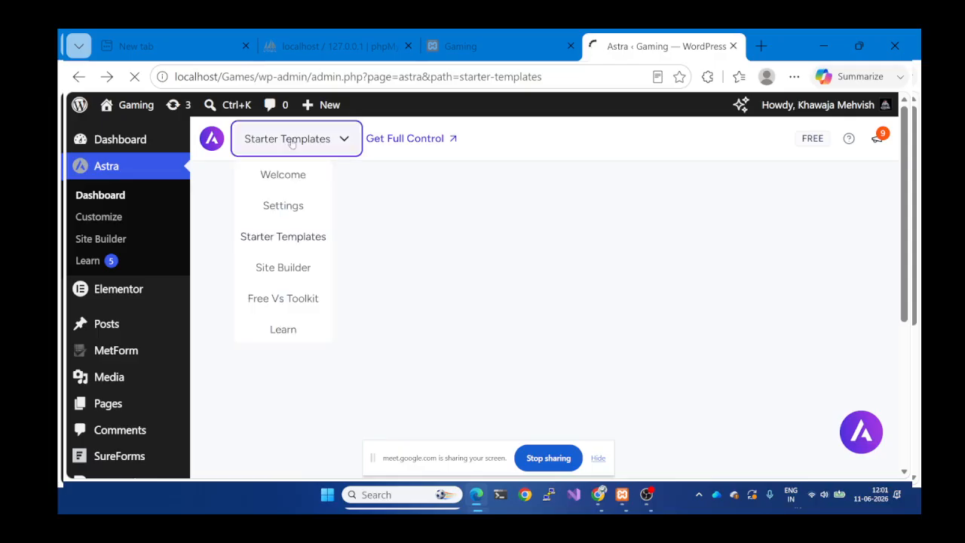
left_click(279, 243)
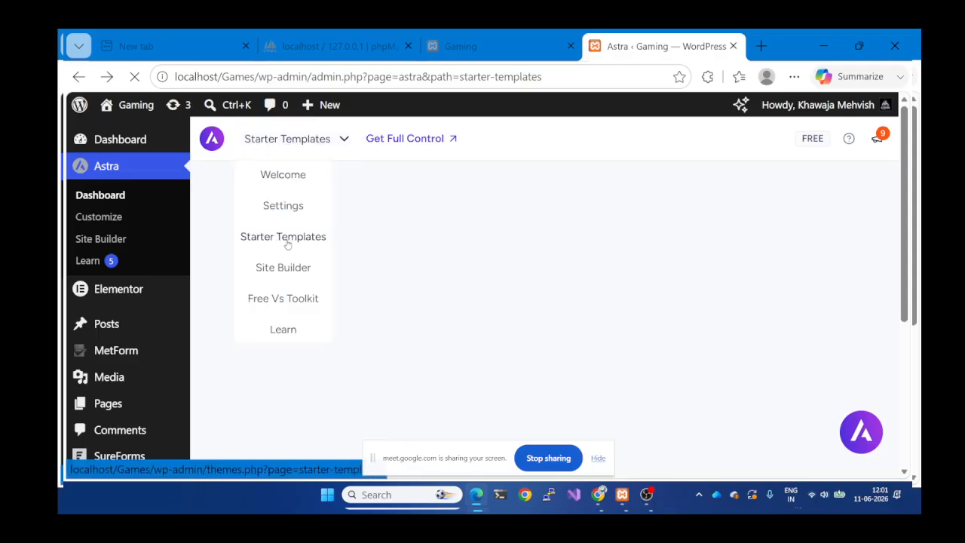
scroll(444, 284, "down", 5)
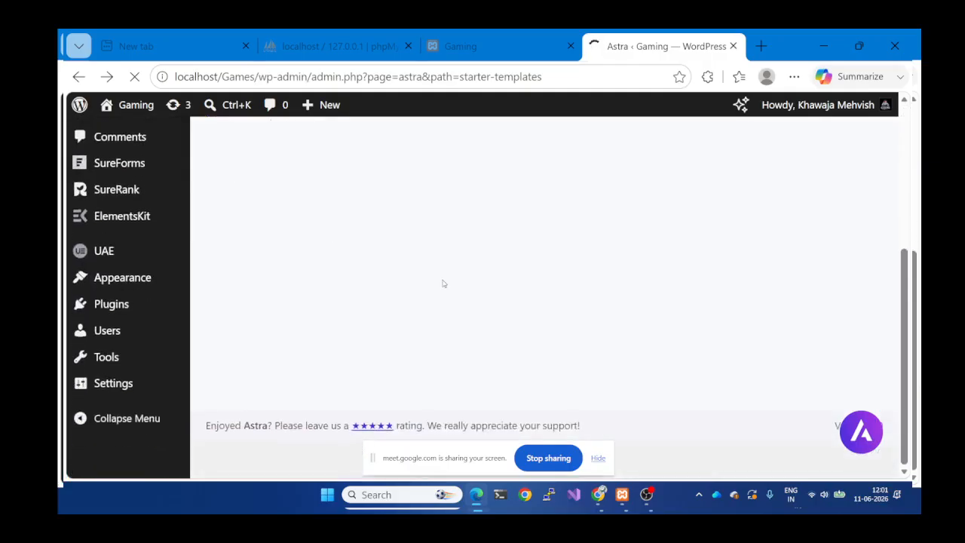
scroll(443, 283, "up", 5)
left_click(104, 199)
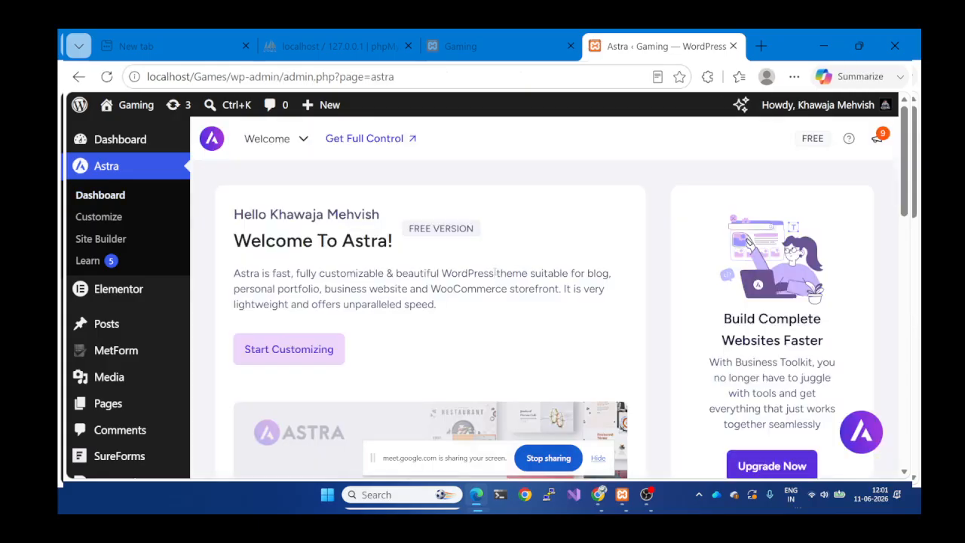
Choose Starter Templates from the Astra sections dropdown.
scroll(606, 331, "down", 5)
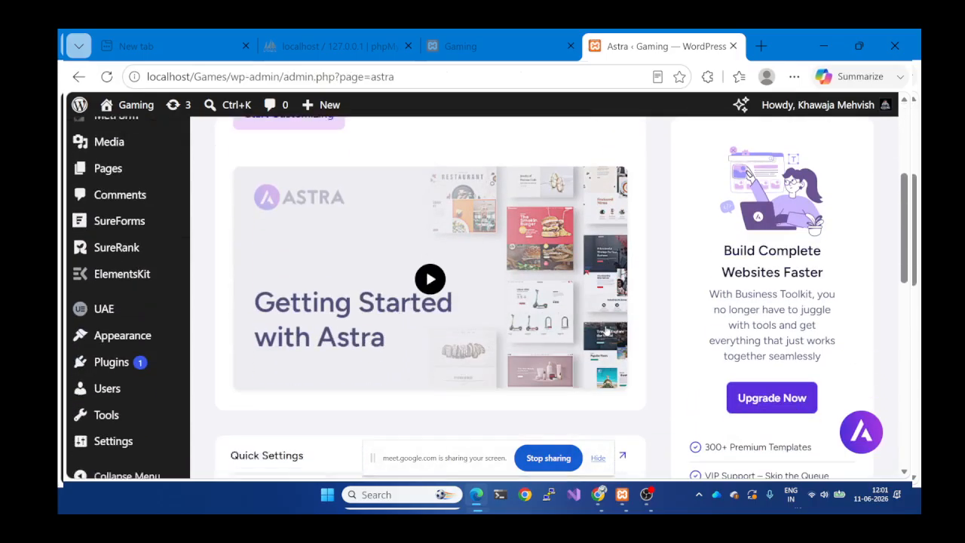
scroll(606, 331, "down", 6)
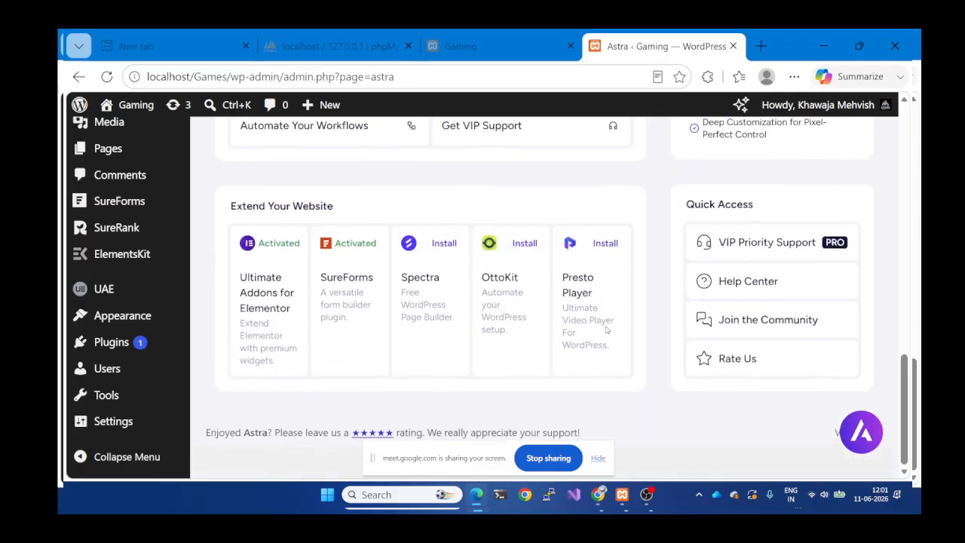
scroll(397, 225, "up", 11)
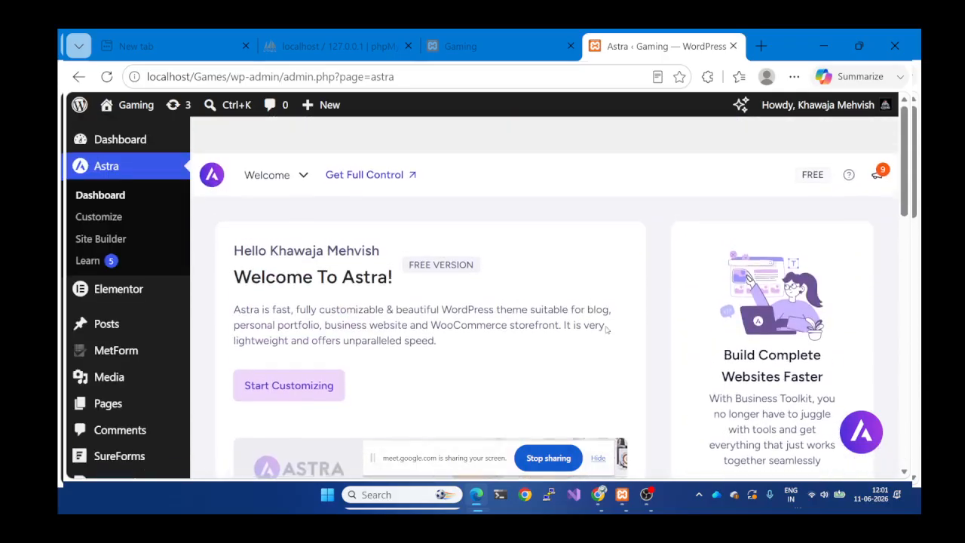
left_click(302, 140)
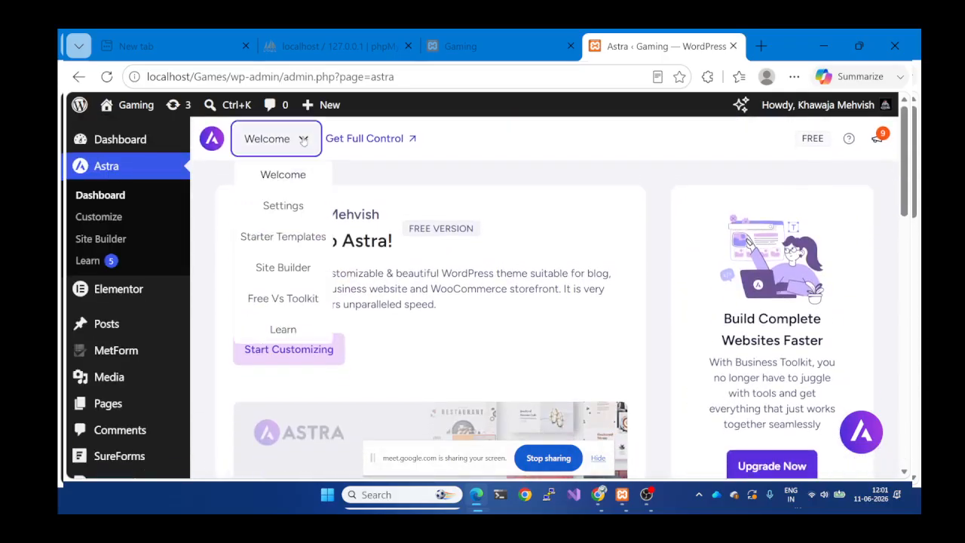
left_click(285, 238)
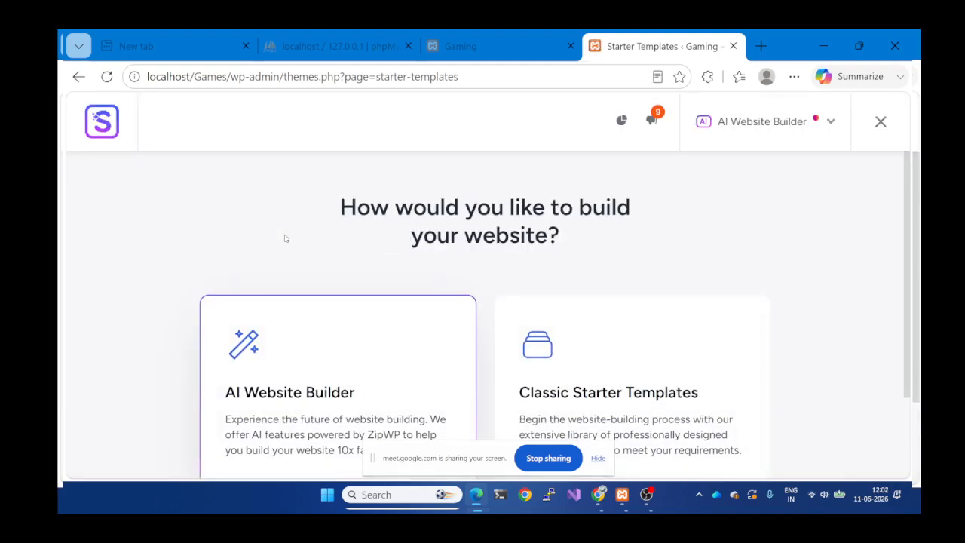
Build from the classic starter templates, choosing Elementor as the page builder.
scroll(505, 331, "down", 3)
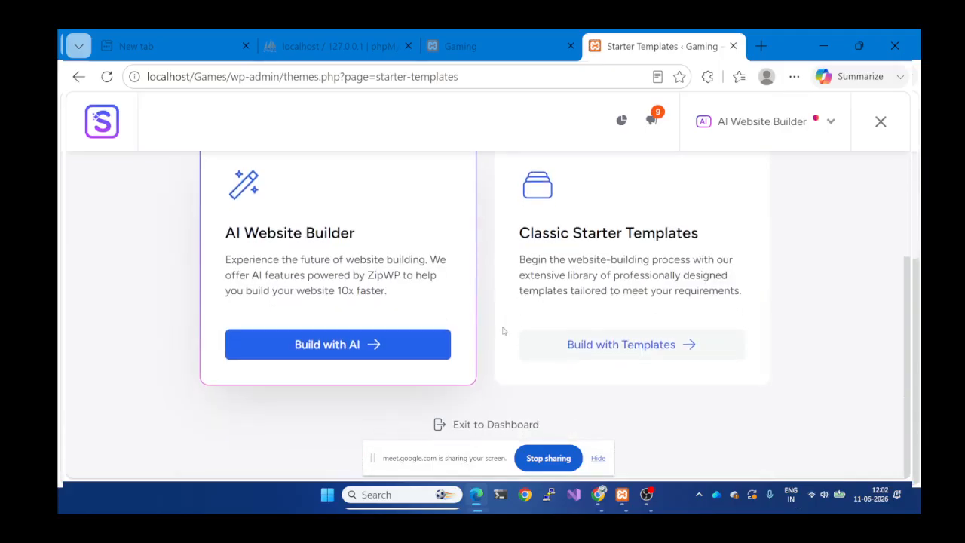
left_click(604, 342)
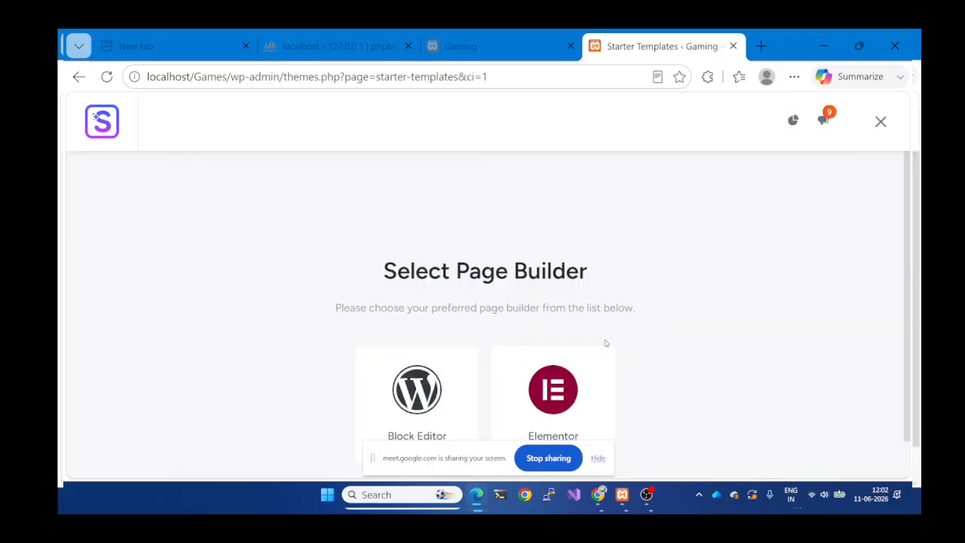
left_click(556, 325)
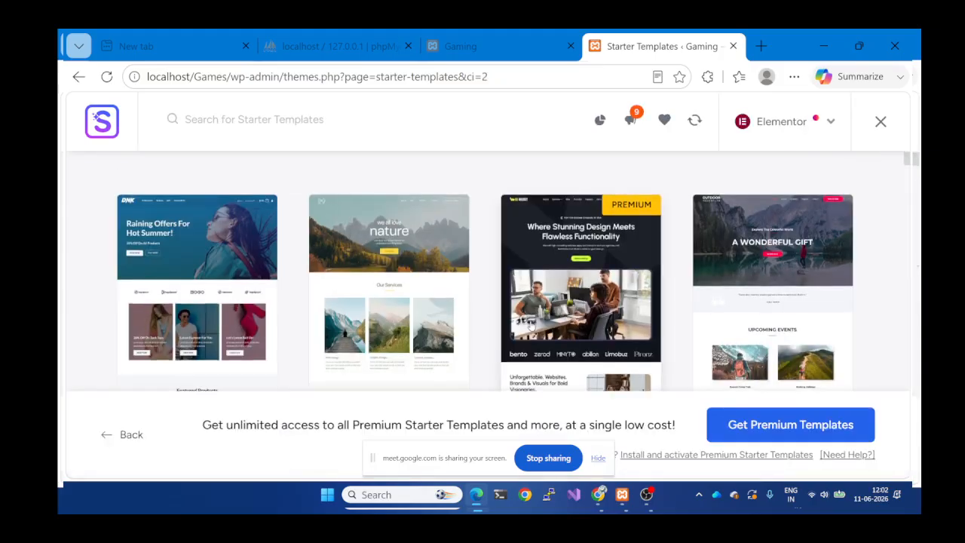
Filter the template gallery to the Online Shop category under More > E-Commerce.
scroll(531, 326, "up", 3)
mouse_move(648, 326)
scroll(648, 327, "down", 1)
mouse_move(656, 311)
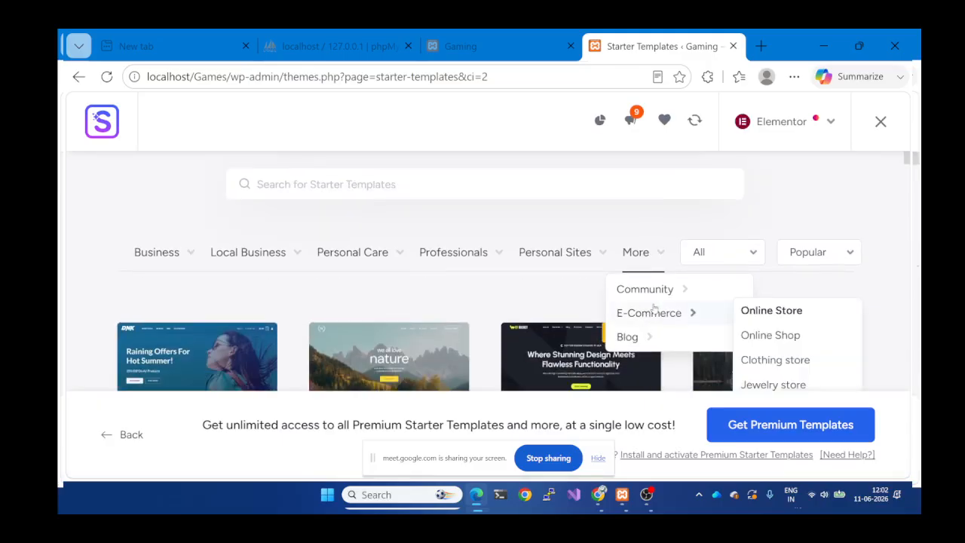
scroll(748, 326, "down", 1)
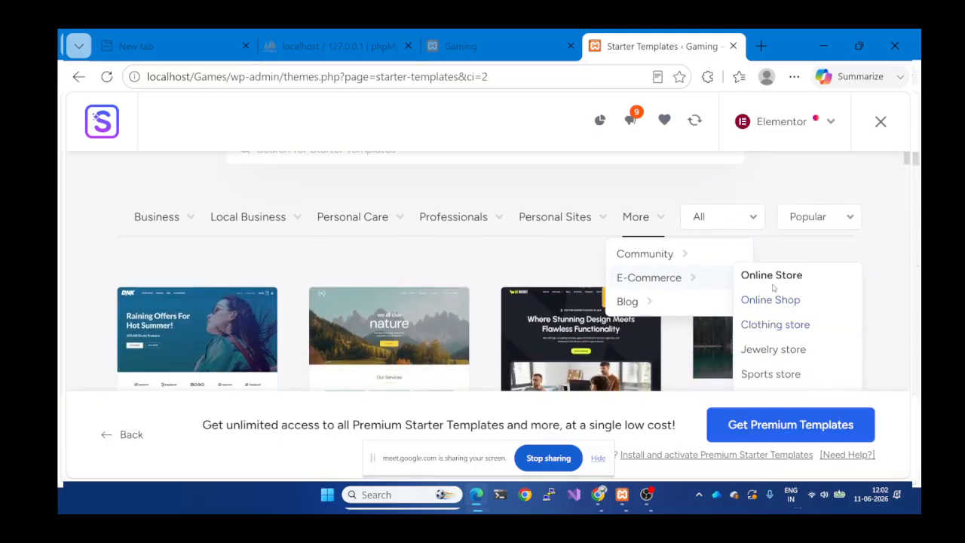
left_click(776, 301)
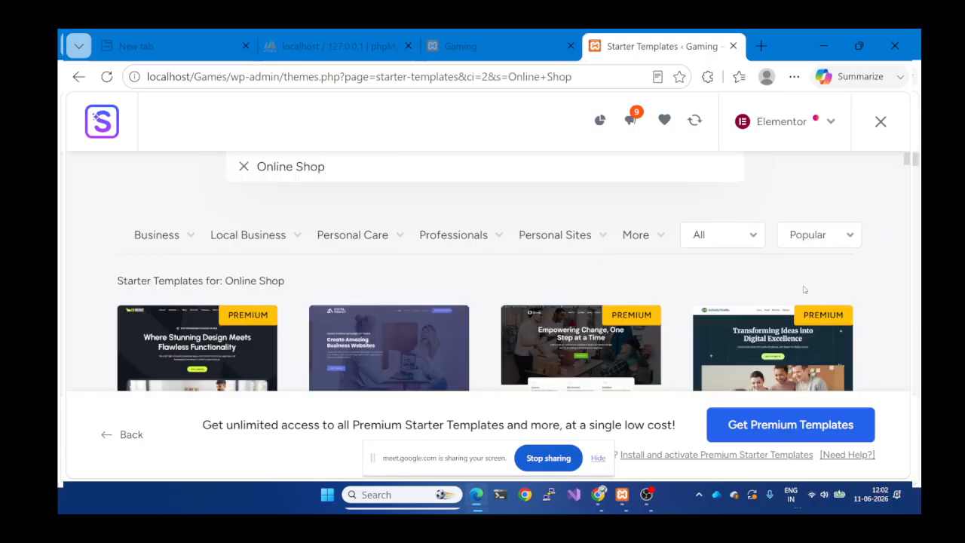
Scroll through the Online Shop results down to the 'Join The Organic Movement!' organic store design.
scroll(804, 288, "down", 3)
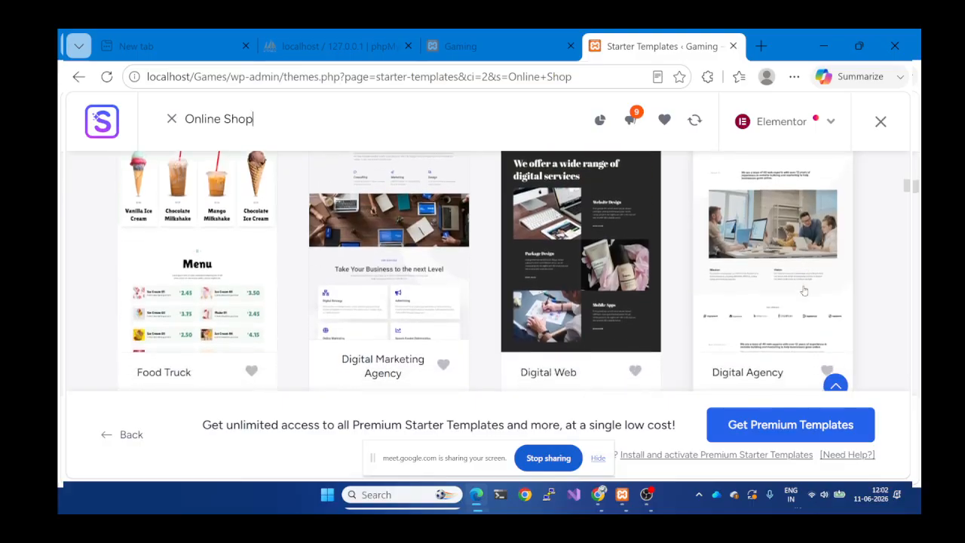
scroll(803, 291, "up", 2)
scroll(804, 290, "down", 4)
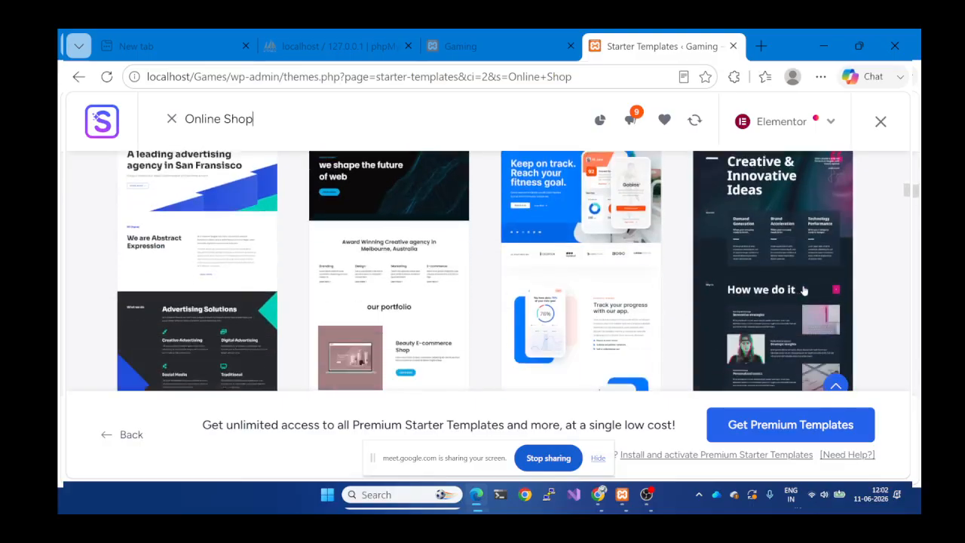
scroll(804, 290, "down", 3)
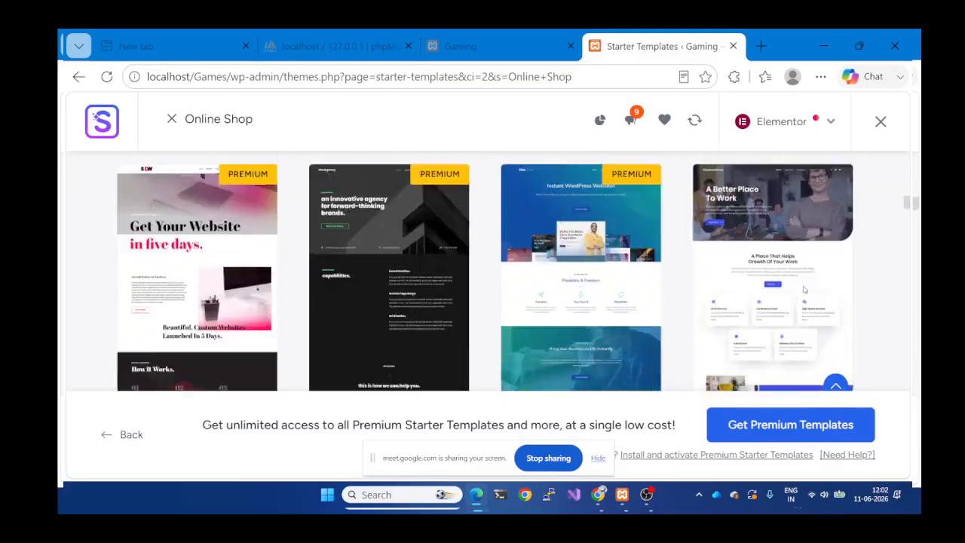
scroll(804, 290, "down", 2)
scroll(803, 290, "down", 2)
scroll(804, 290, "down", 3)
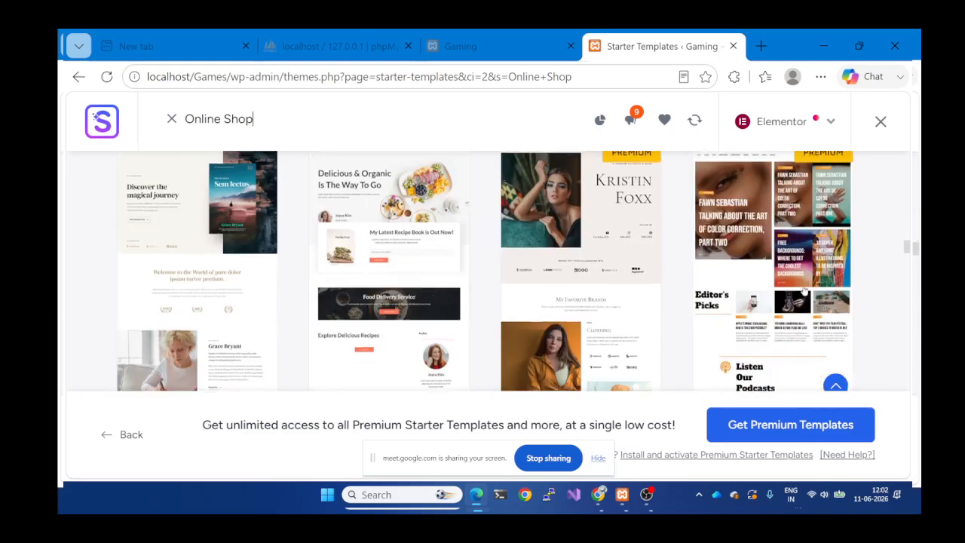
scroll(803, 290, "up", 4)
scroll(804, 291, "down", 4)
scroll(804, 291, "down", 10)
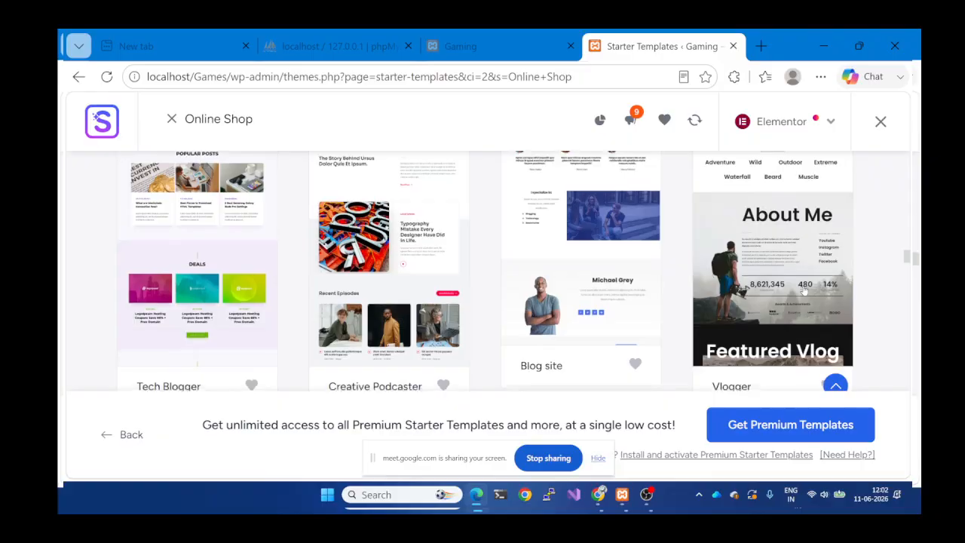
scroll(804, 291, "down", 10)
scroll(804, 291, "down", 10)
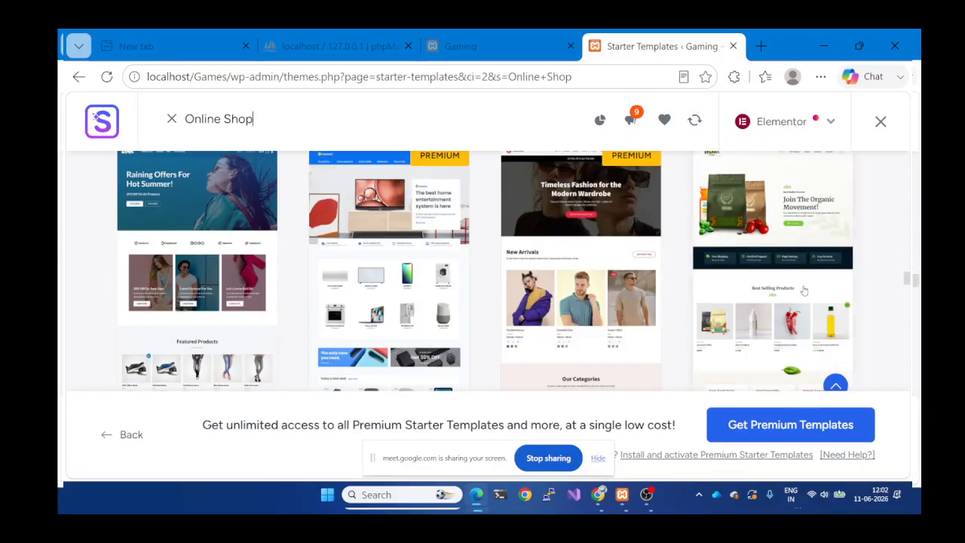
scroll(804, 291, "down", 2)
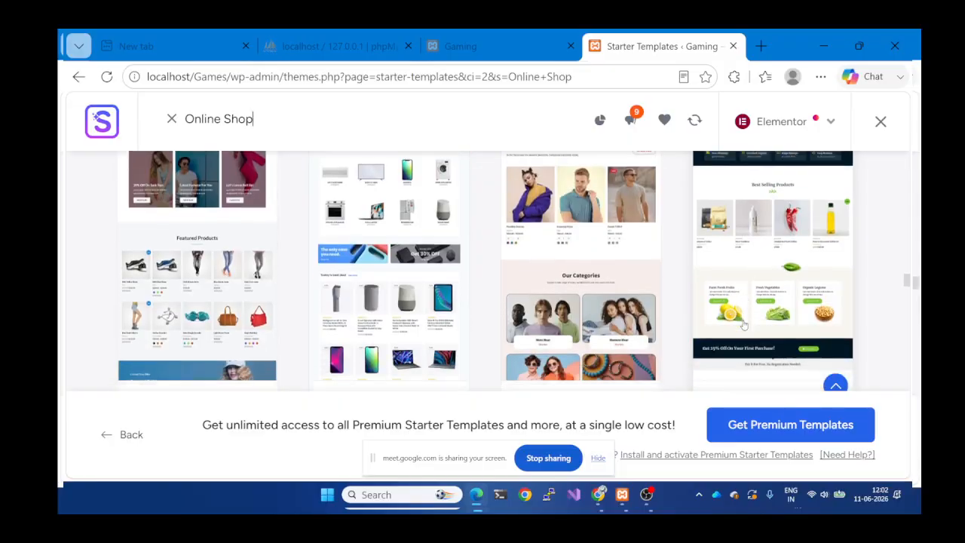
scroll(744, 324, "up", 3)
scroll(744, 324, "down", 1)
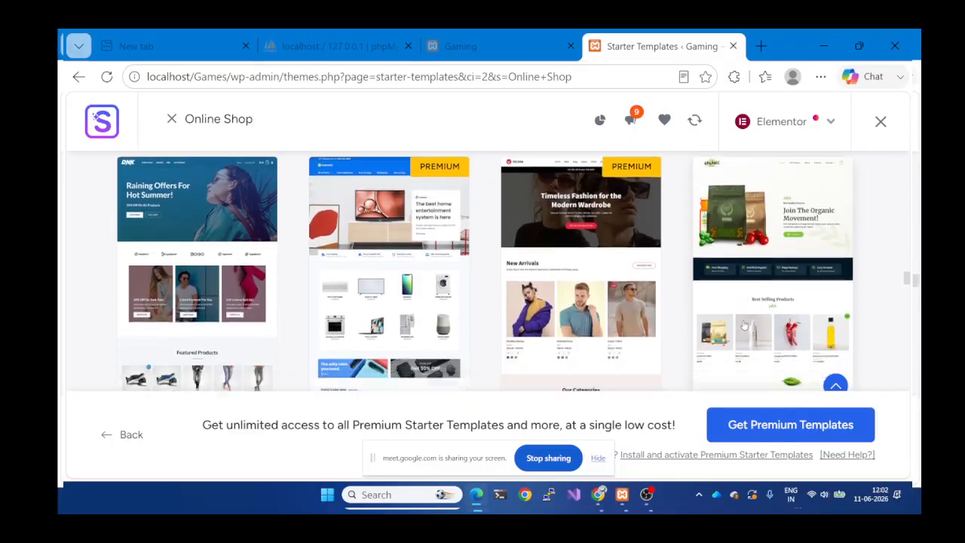
scroll(777, 292, "down", 1)
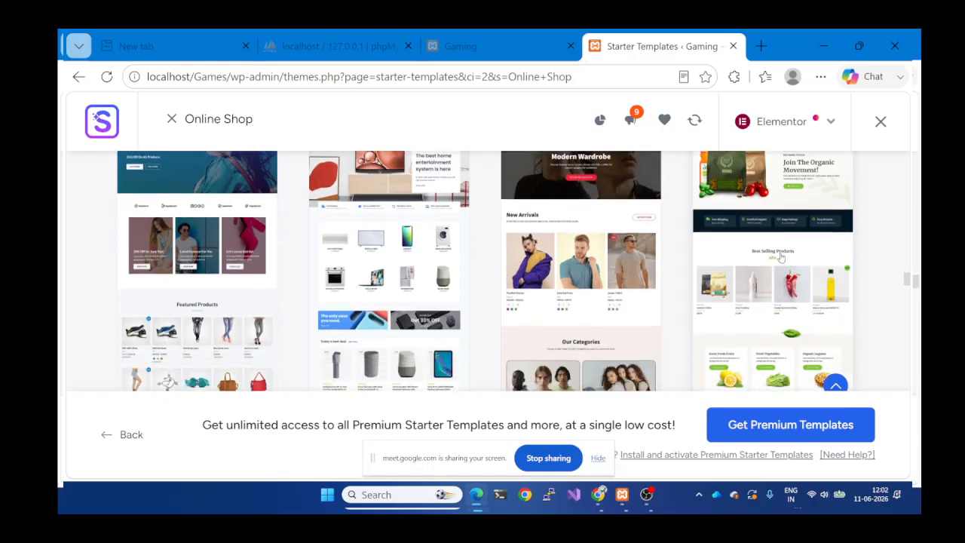
left_click(780, 257)
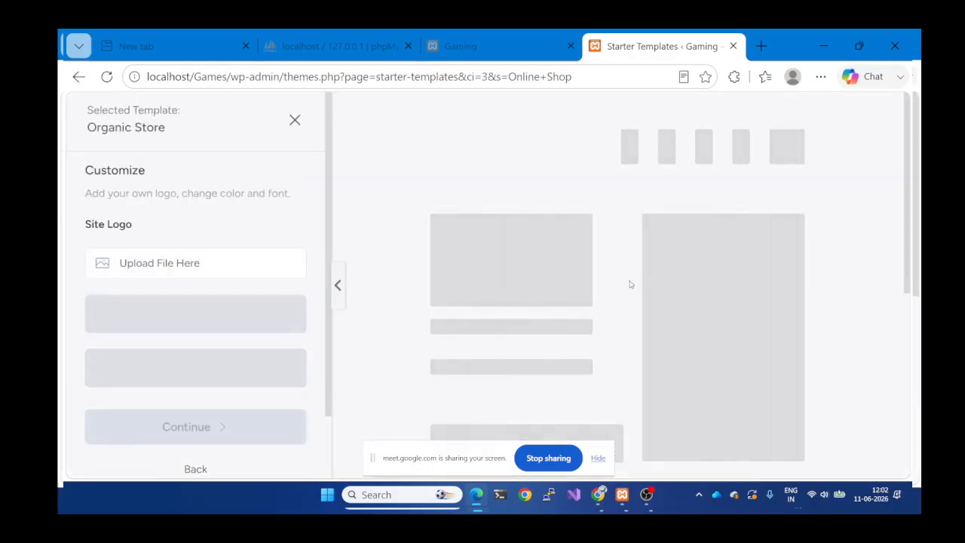
left_click(79, 76)
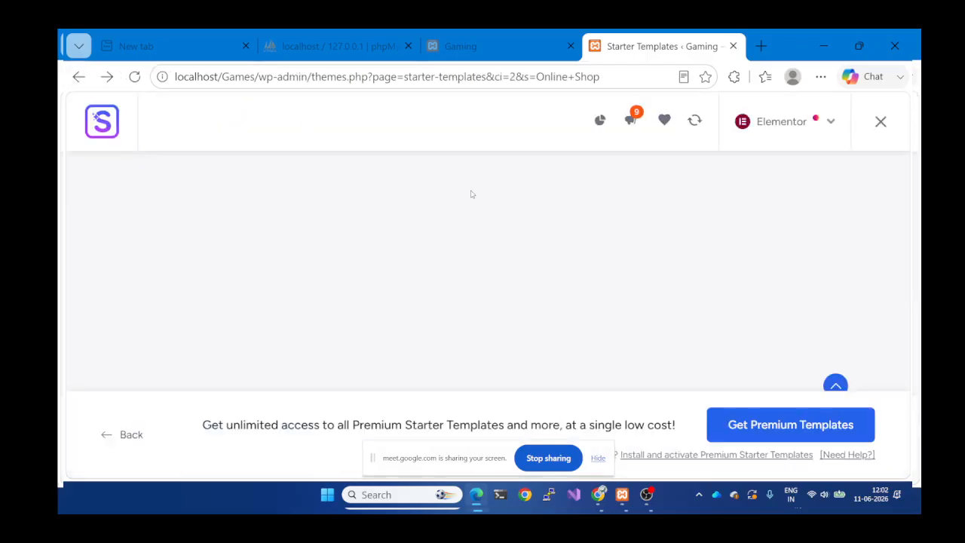
scroll(668, 251, "up", 3)
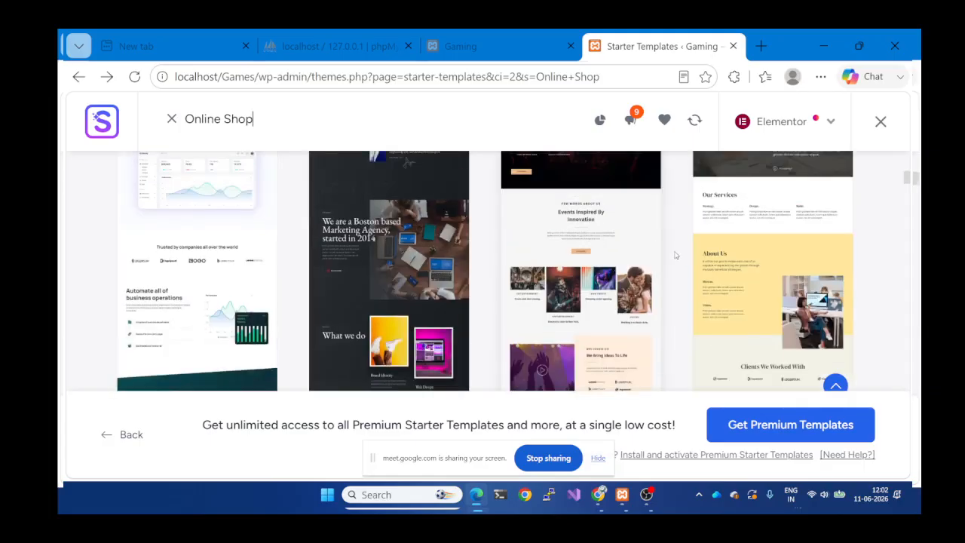
scroll(677, 257, "down", 15)
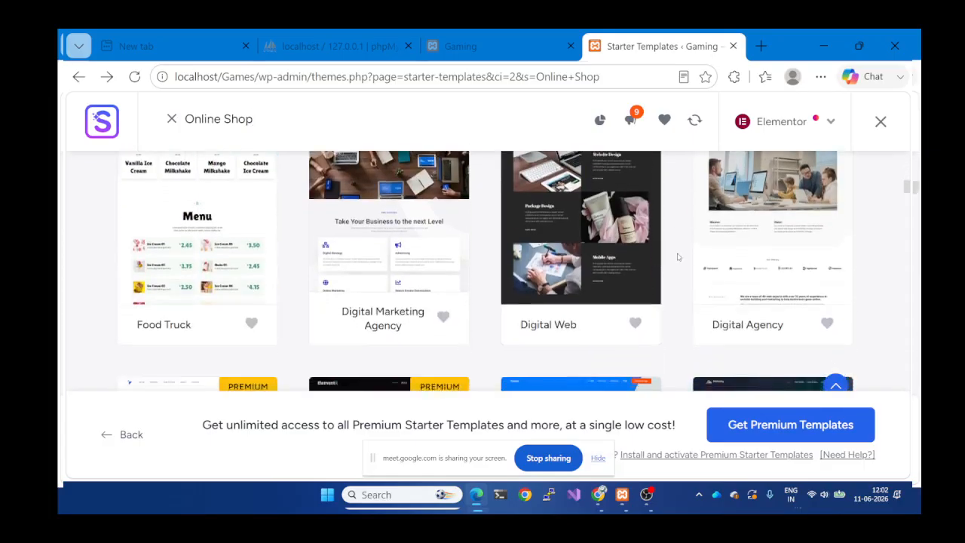
scroll(677, 257, "up", 5)
scroll(677, 257, "down", 5)
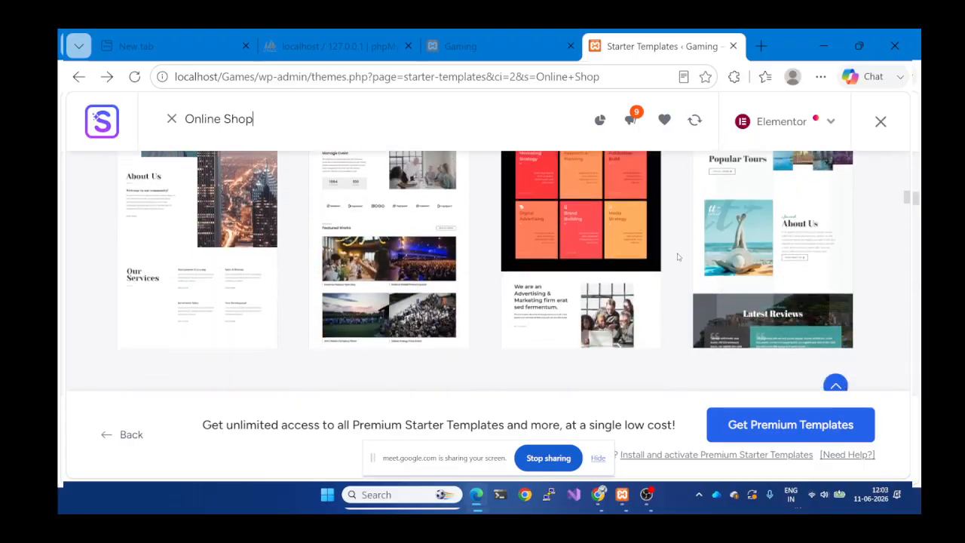
scroll(676, 257, "down", 10)
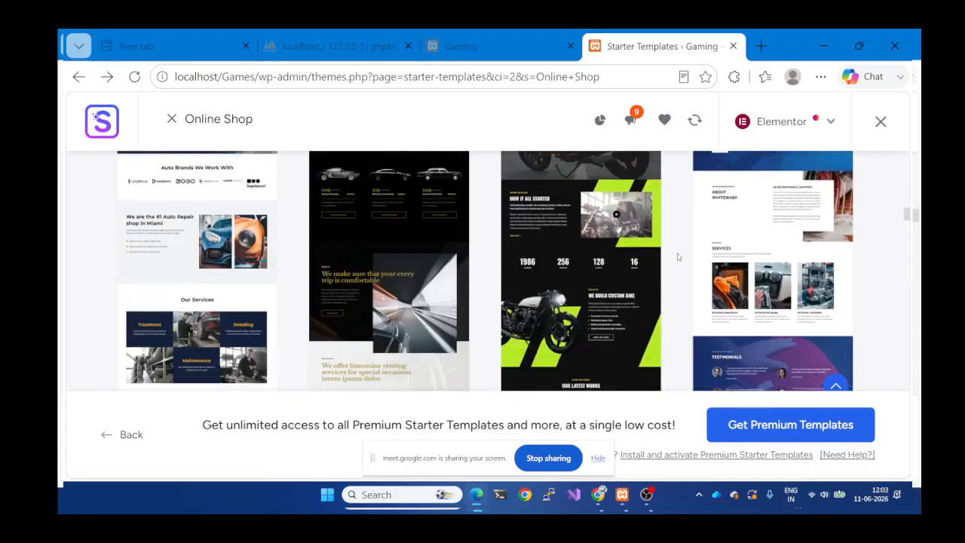
scroll(676, 256, "up", 12)
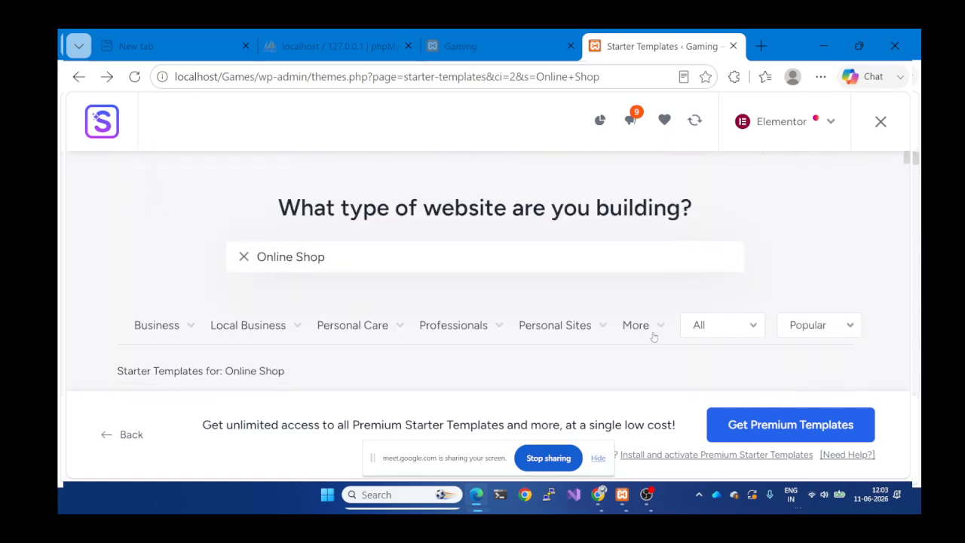
mouse_move(659, 320)
scroll(659, 322, "down", 1)
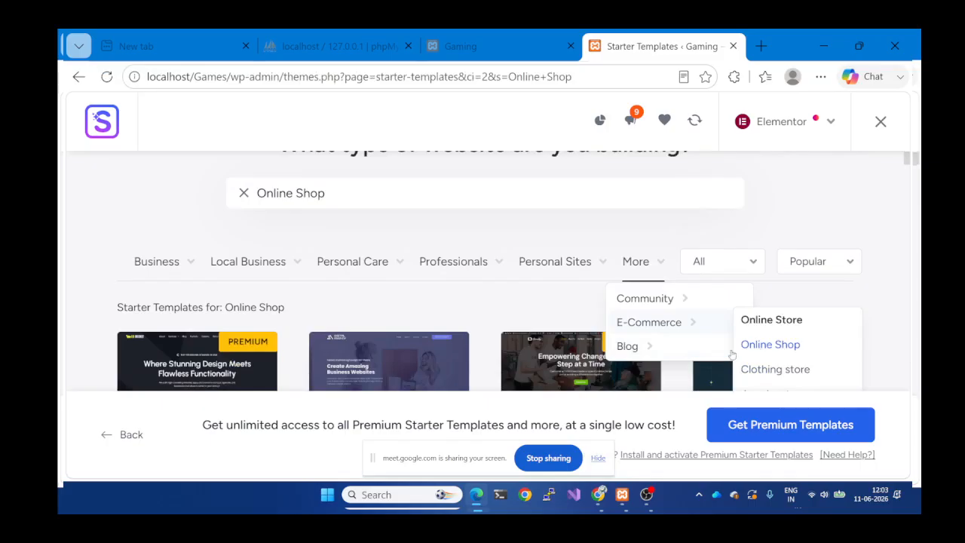
scroll(709, 366, "down", 6)
scroll(697, 375, "up", 3)
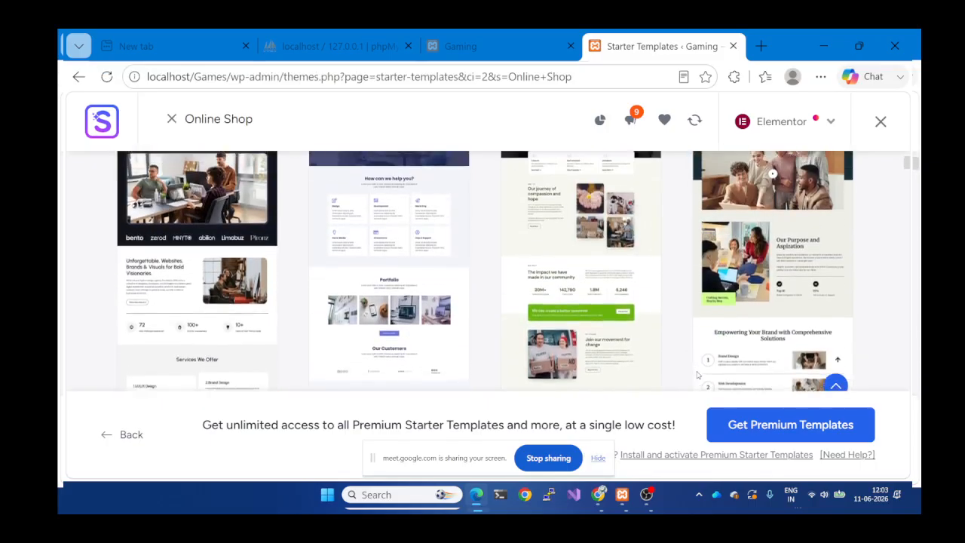
scroll(698, 375, "up", 1)
scroll(690, 317, "down", 2)
scroll(689, 317, "down", 10)
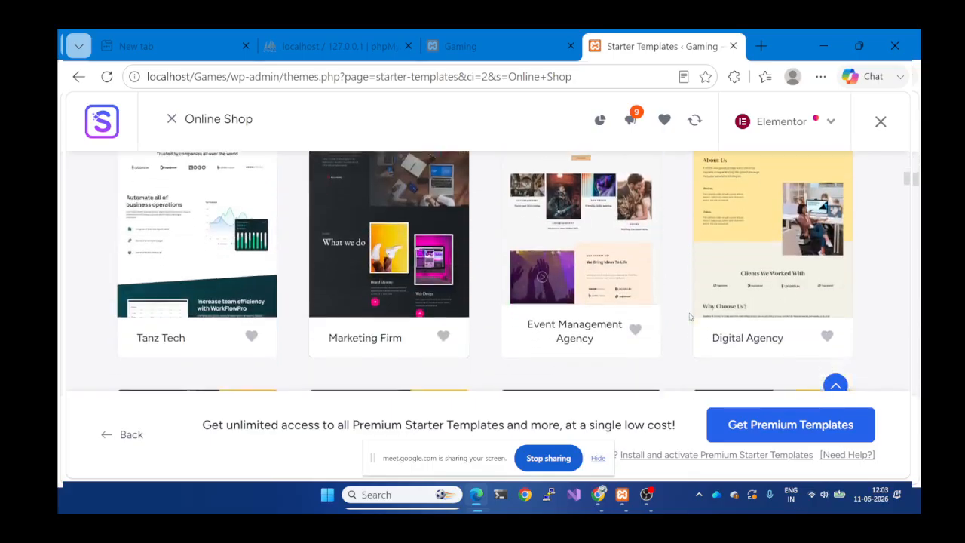
scroll(689, 317, "down", 8)
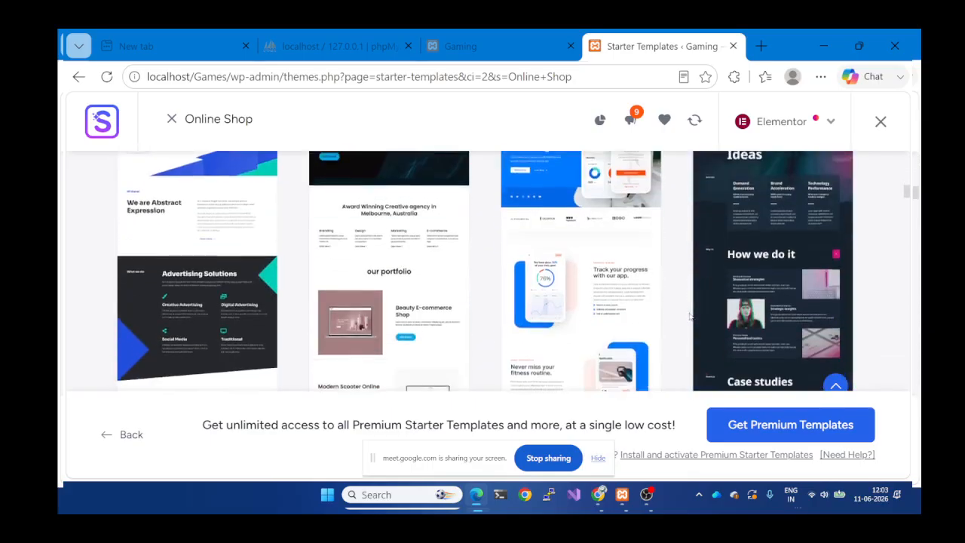
scroll(689, 317, "down", 8)
scroll(689, 317, "up", 1)
scroll(690, 317, "down", 4)
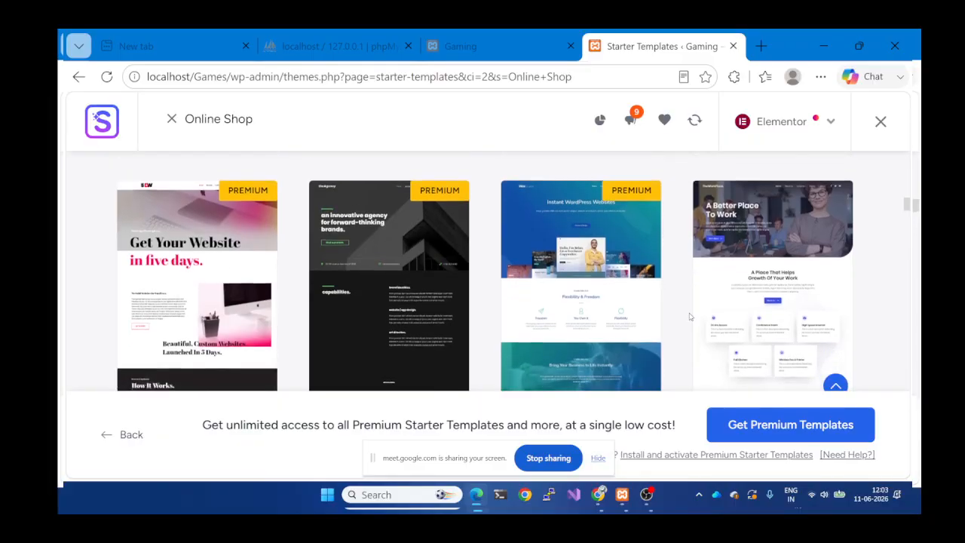
scroll(690, 317, "down", 5)
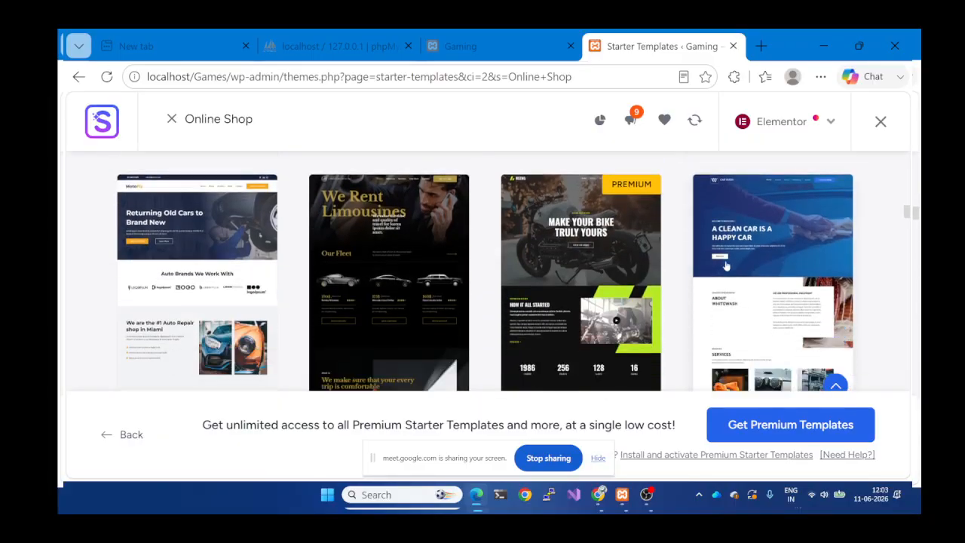
scroll(725, 265, "down", 5)
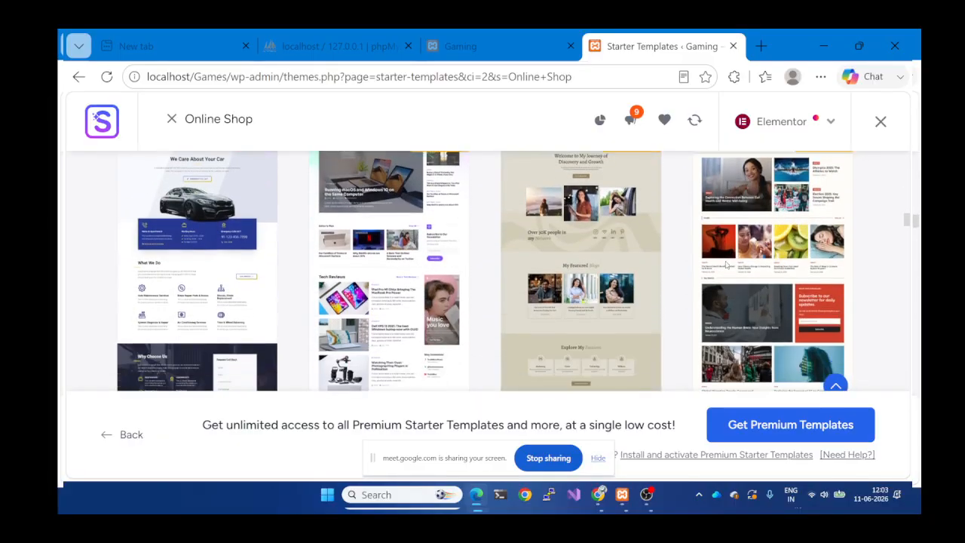
scroll(725, 265, "down", 5)
scroll(725, 266, "down", 5)
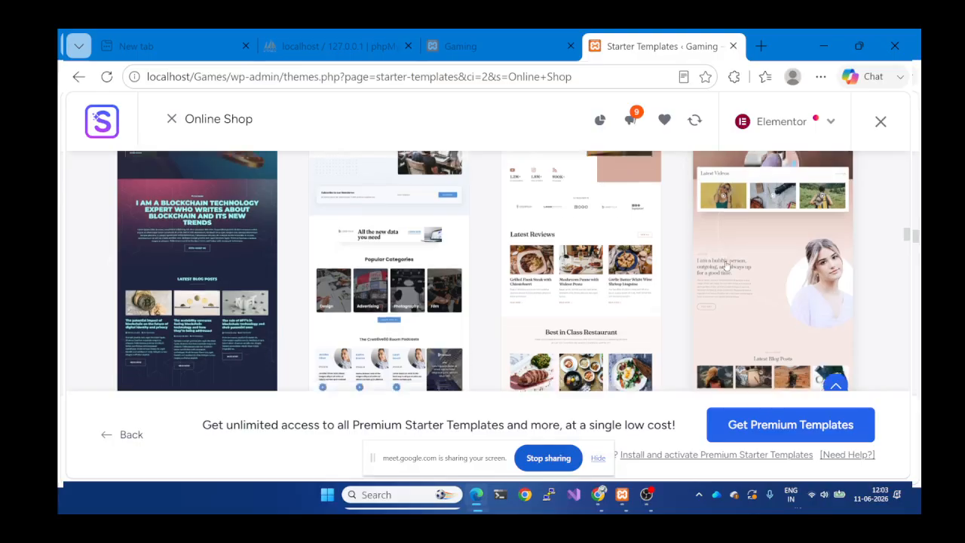
scroll(725, 265, "down", 5)
scroll(726, 265, "down", 2)
scroll(599, 292, "up", 2)
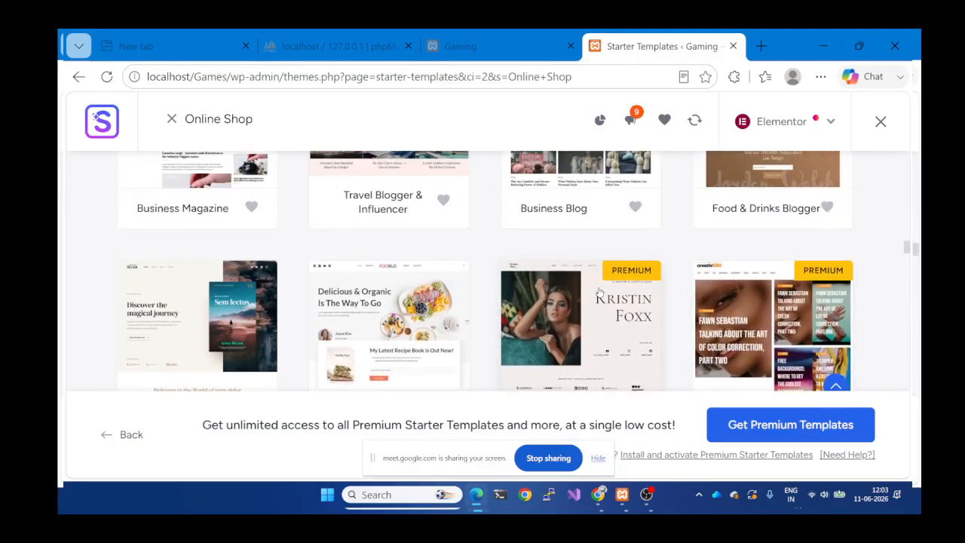
scroll(599, 292, "down", 2)
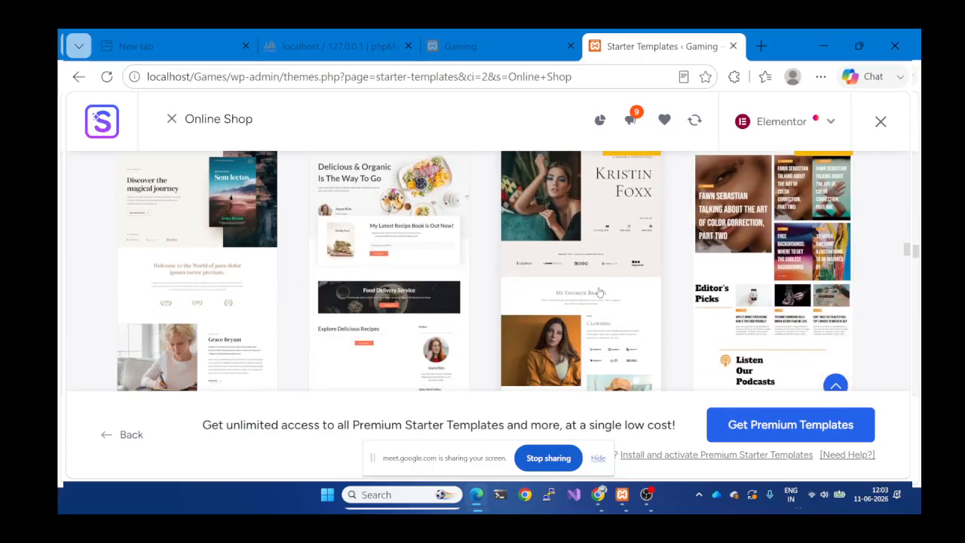
scroll(577, 290, "up", 1)
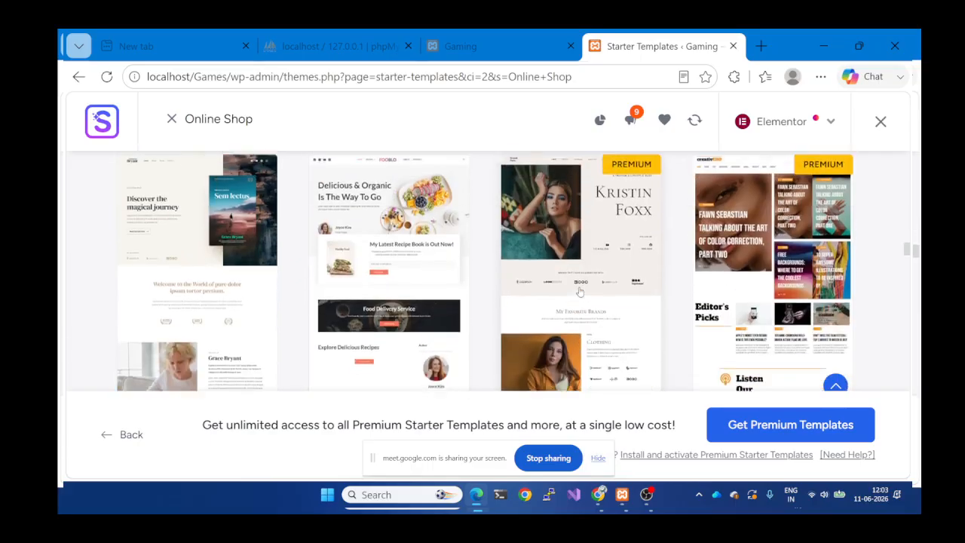
scroll(579, 292, "down", 5)
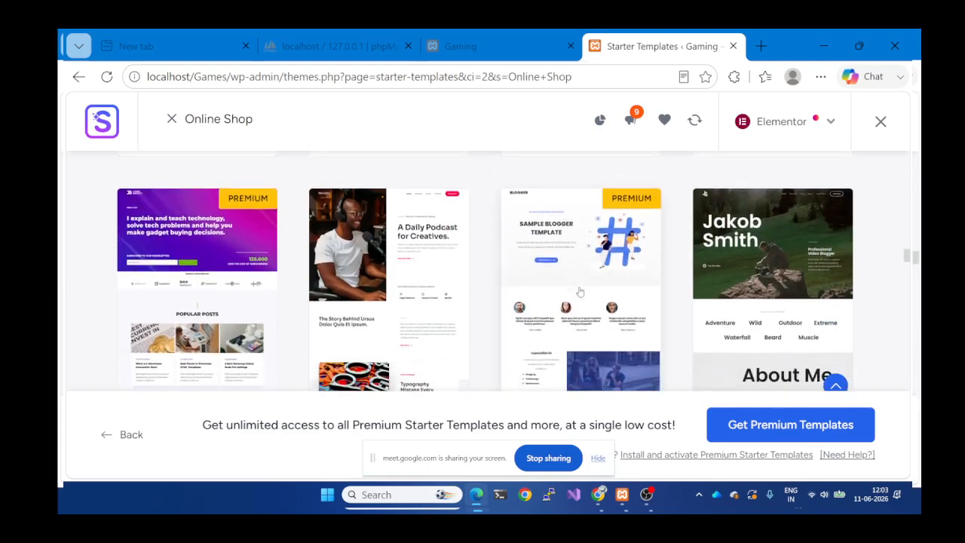
scroll(582, 290, "down", 4)
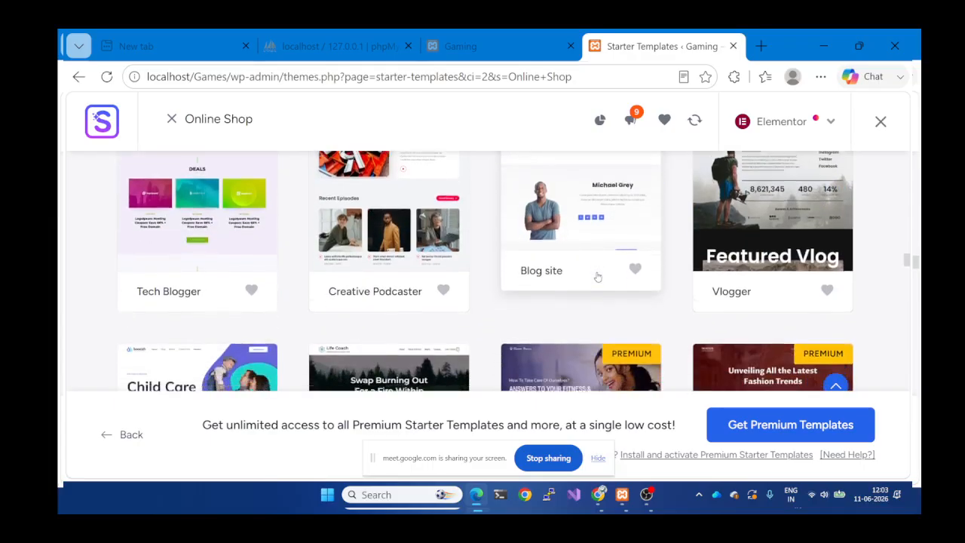
scroll(597, 278, "down", 6)
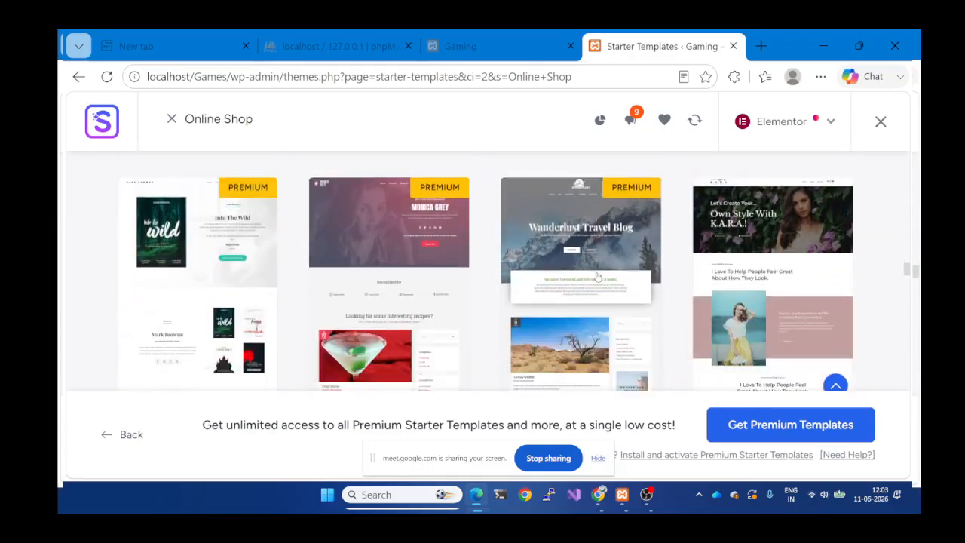
scroll(597, 277, "down", 5)
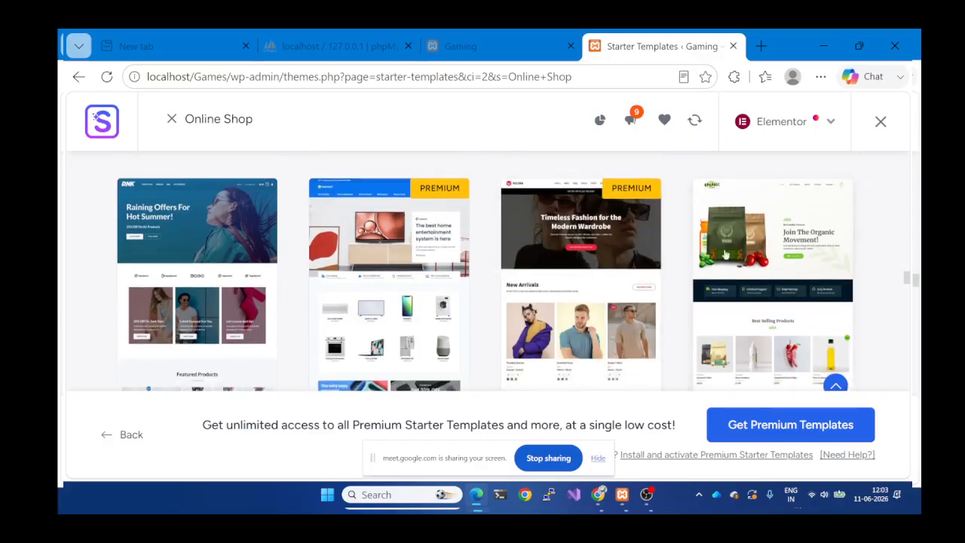
Select the Organic Store template and scroll its homepage preview.
left_click(739, 257)
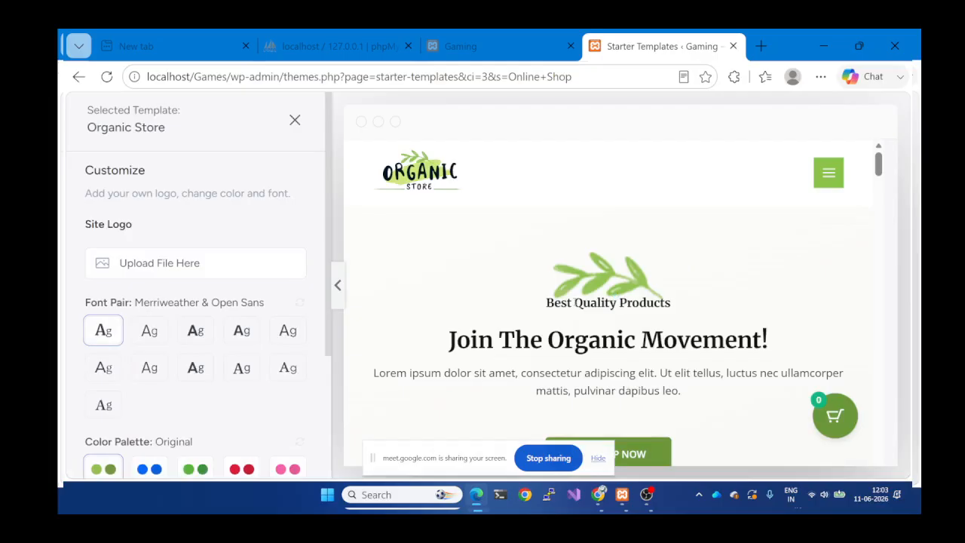
scroll(688, 245, "down", 4)
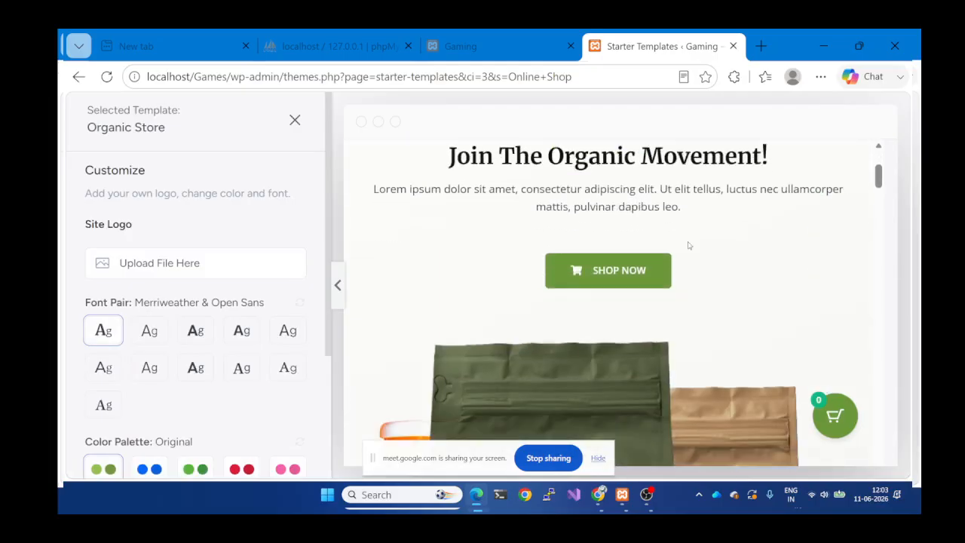
scroll(789, 344, "down", 2)
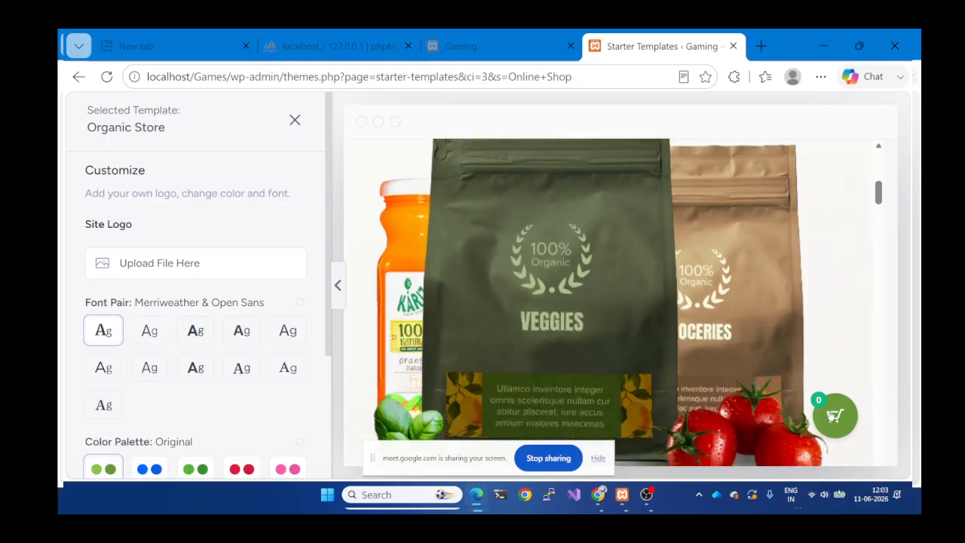
scroll(670, 345, "down", 5)
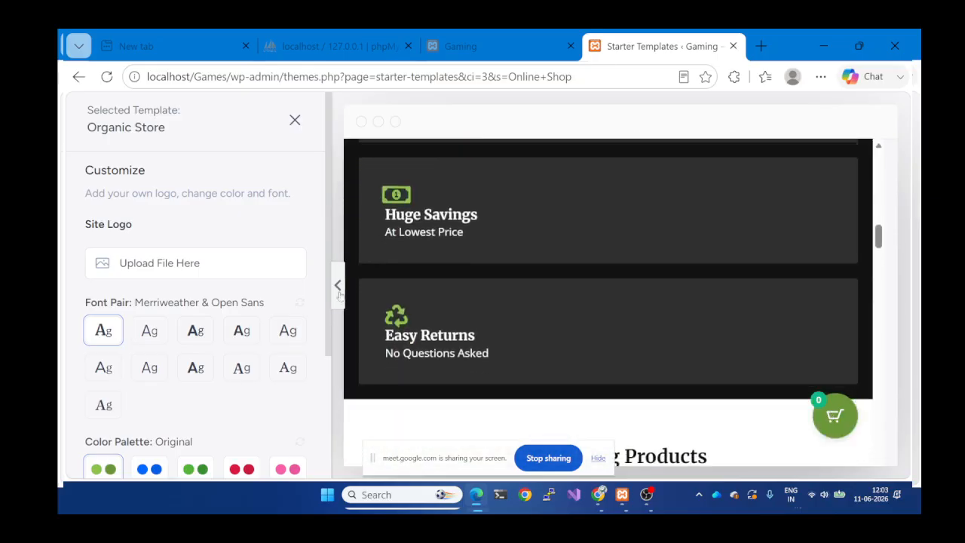
Review the Organic Store homepage full-width with the customize panel collapsed, then restore the panel.
left_click(337, 288)
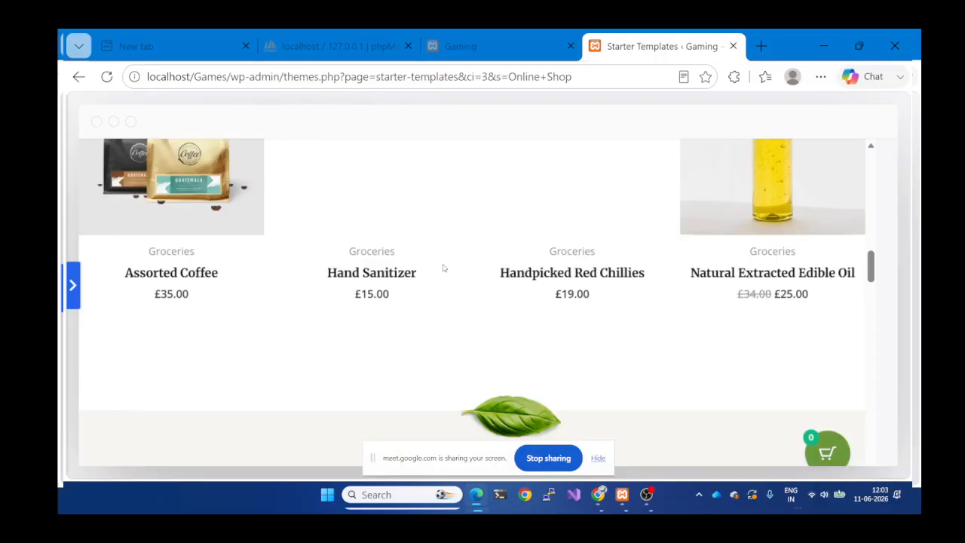
scroll(443, 268, "up", 3)
scroll(443, 267, "up", 6)
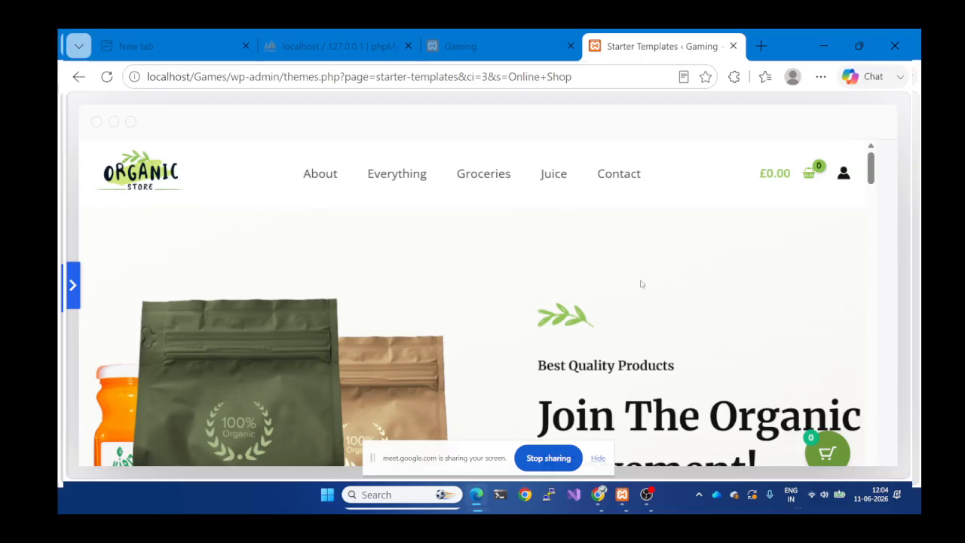
scroll(641, 284, "down", 2)
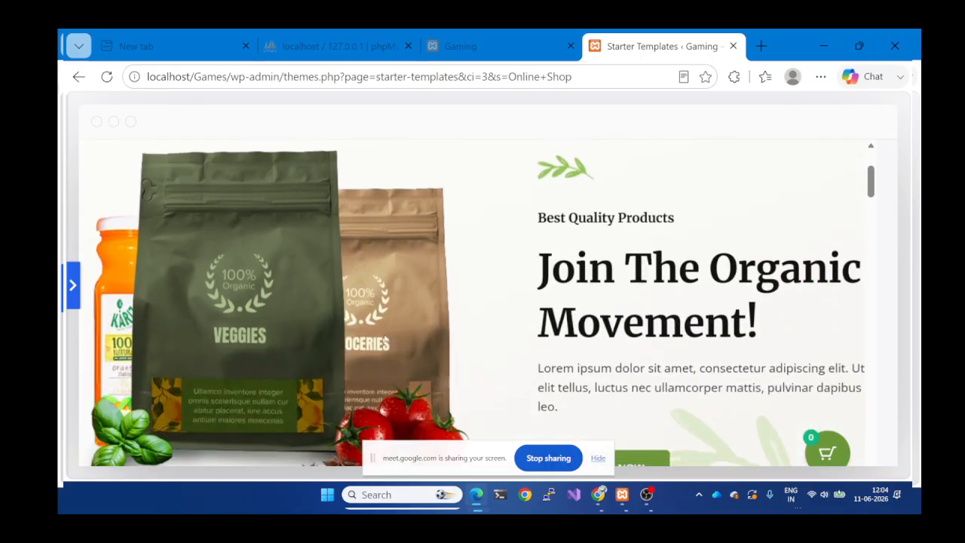
scroll(469, 280, "down", 5)
scroll(470, 279, "up", 2)
scroll(471, 279, "down", 6)
scroll(471, 279, "down", 12)
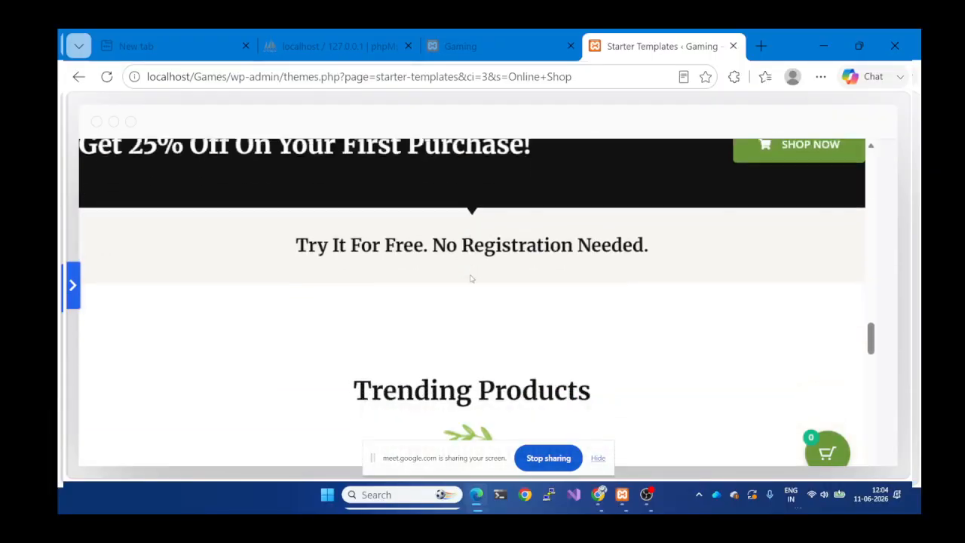
scroll(471, 279, "down", 3)
scroll(470, 279, "up", 4)
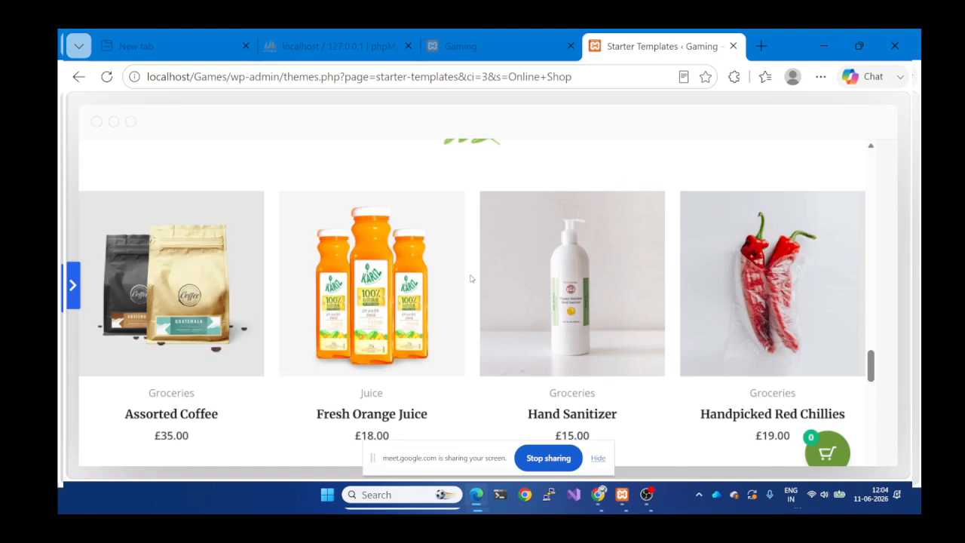
scroll(470, 278, "down", 1)
scroll(569, 256, "down", 5)
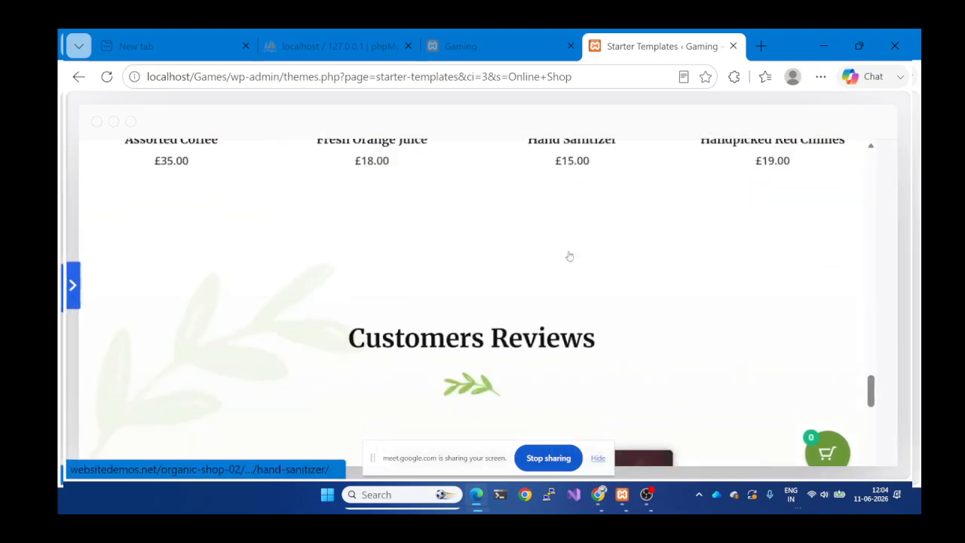
scroll(569, 257, "down", 8)
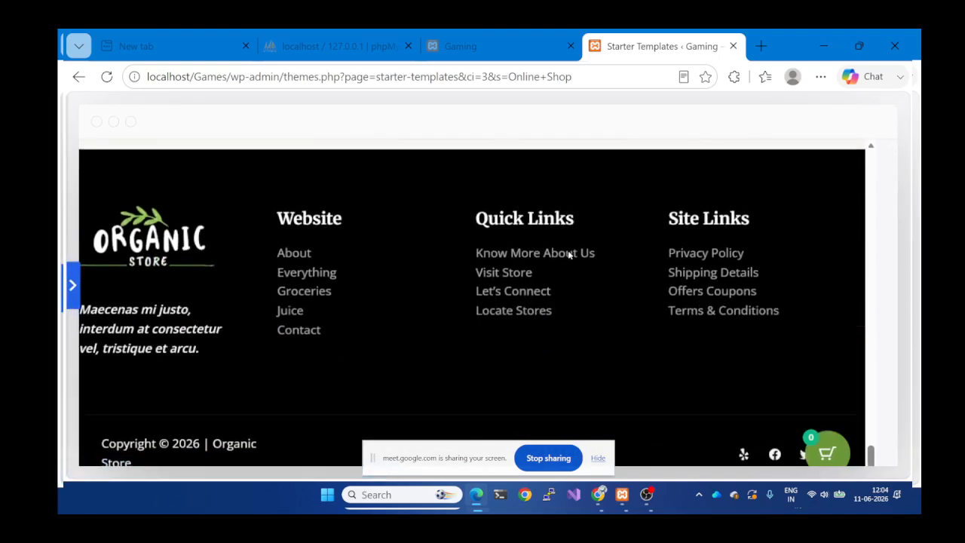
scroll(242, 282, "up", 15)
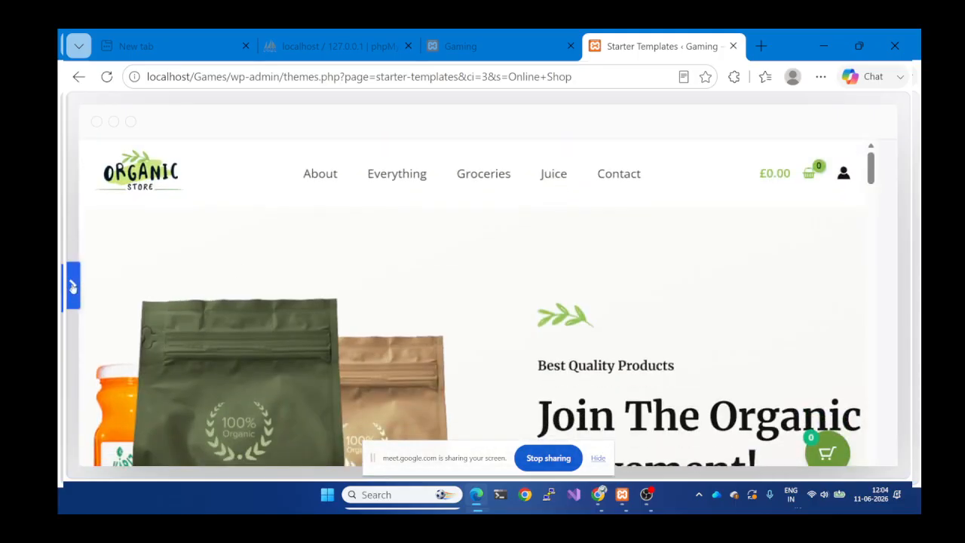
left_click(72, 287)
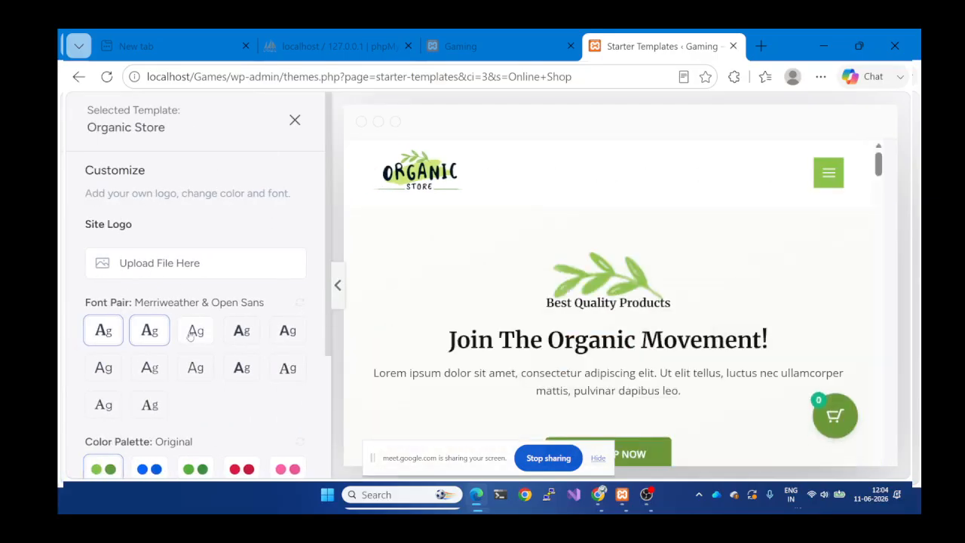
Try Lexend & DM Sans, revert to Merriweather & Open Sans, and apply the blue Style 1 palette.
left_click(230, 333)
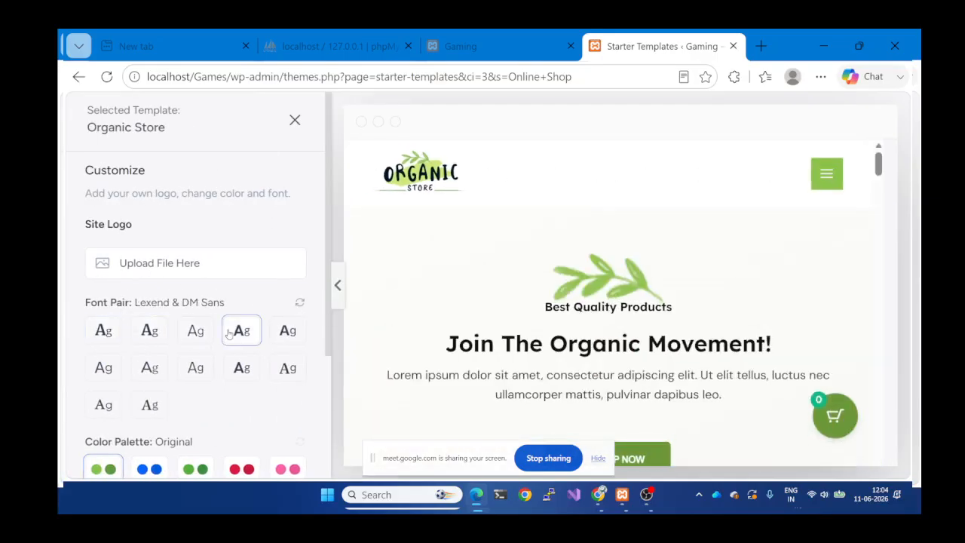
left_click(110, 330)
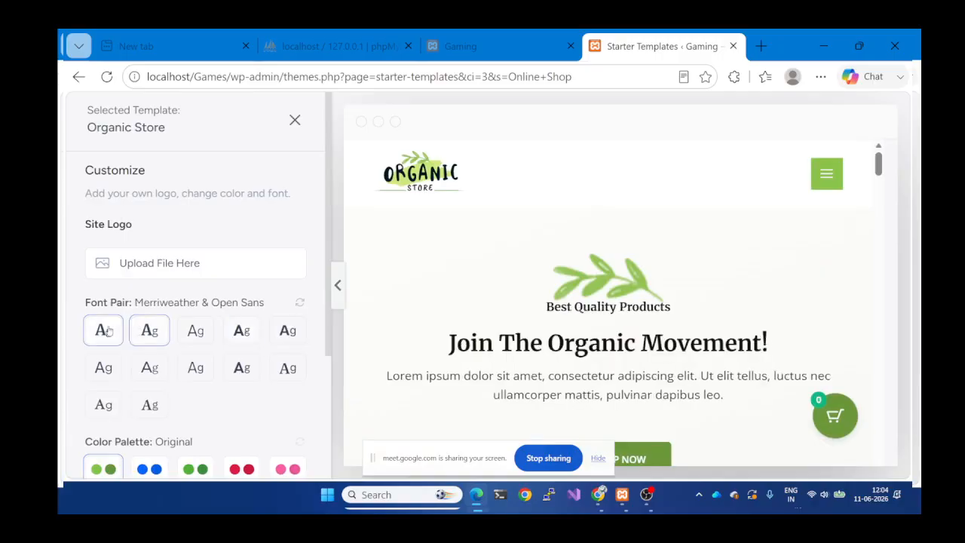
scroll(272, 377, "down", 3)
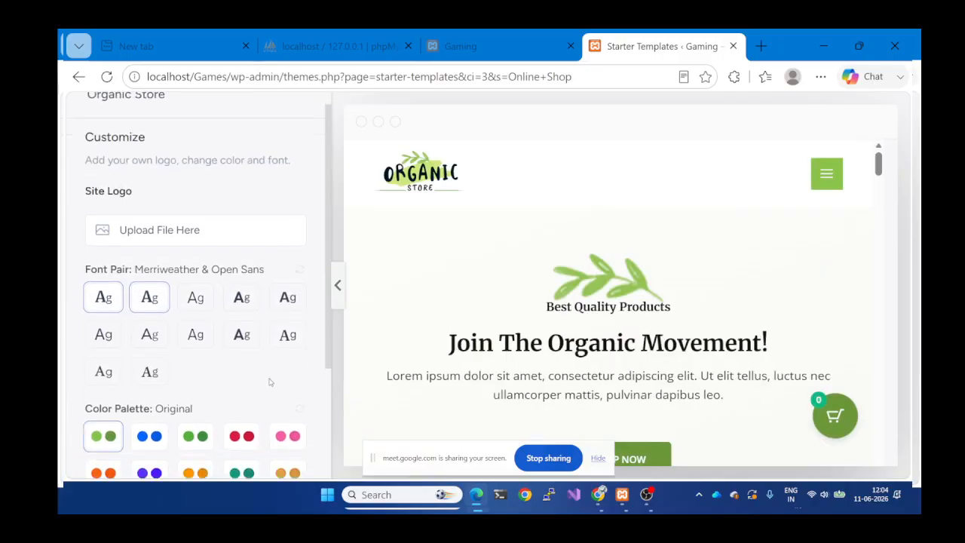
left_click(153, 350)
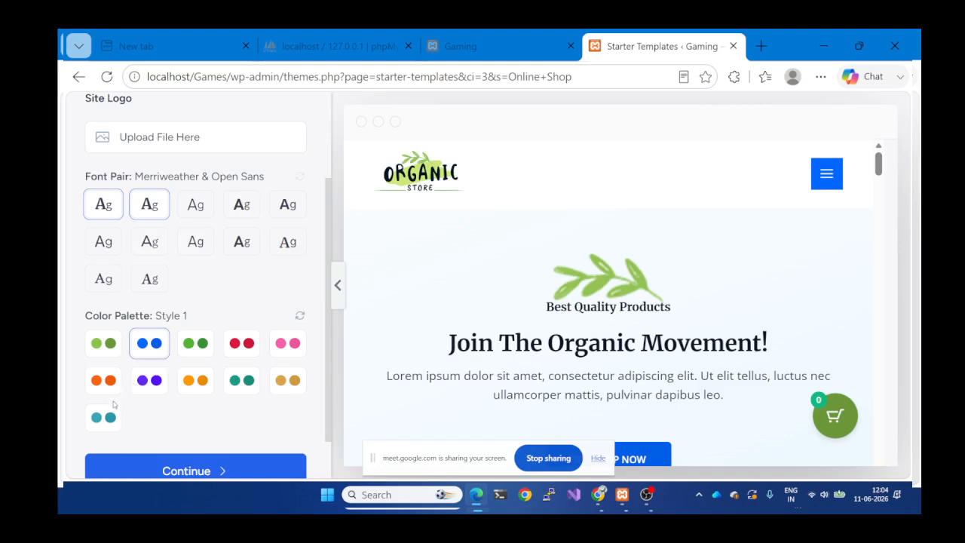
Try the teal Style 10 and gold Style 9 palettes, then restore the Original green palette.
scroll(139, 377, "down", 1)
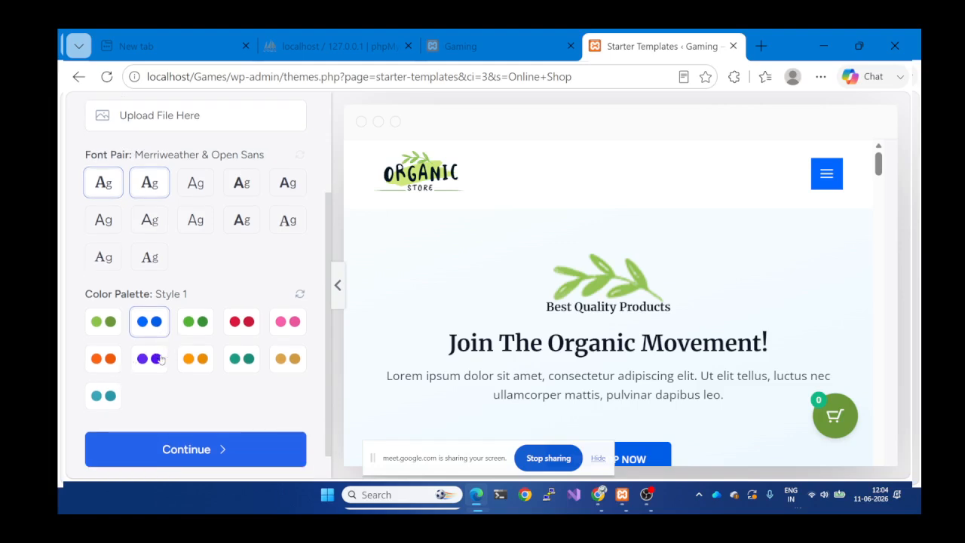
left_click(110, 396)
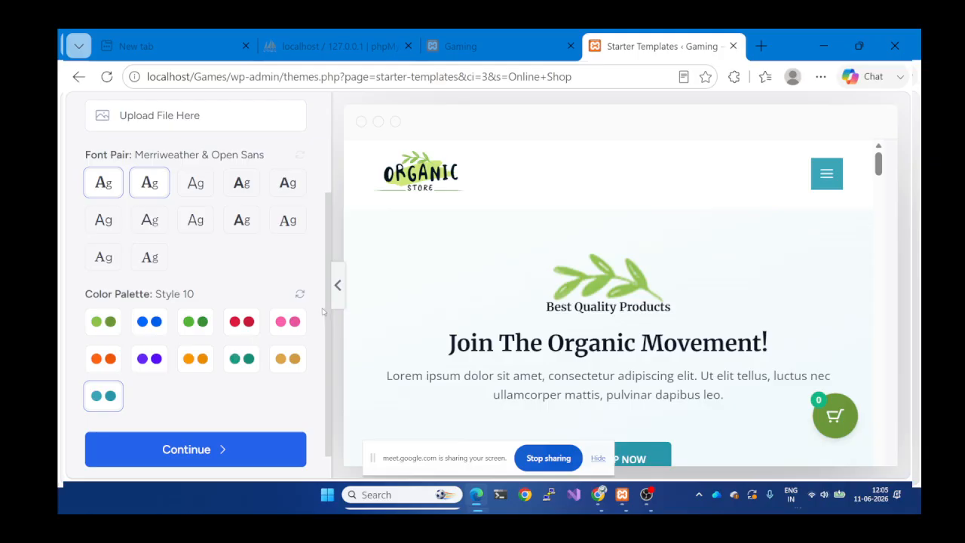
scroll(323, 311, "down", 1)
scroll(524, 277, "down", 2)
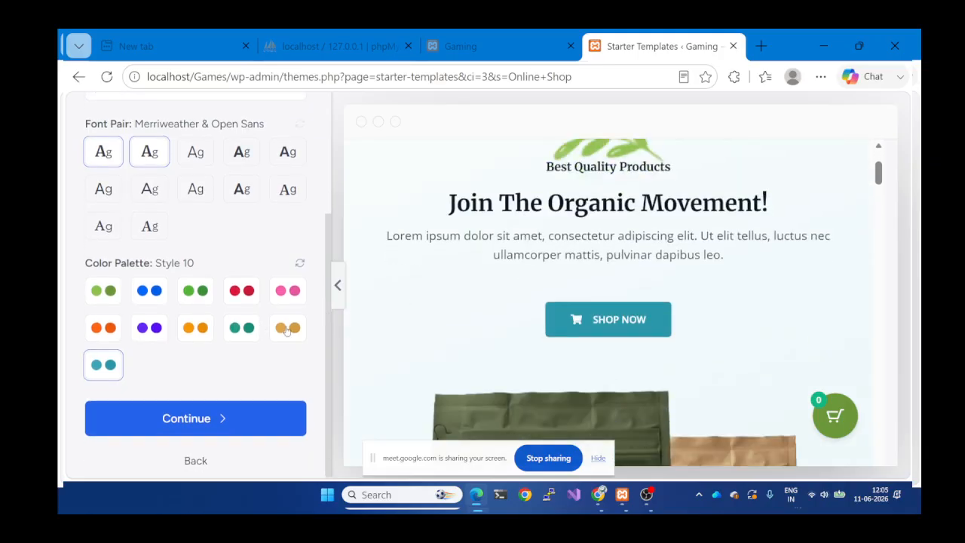
left_click(287, 327)
scroll(236, 327, "up", 3)
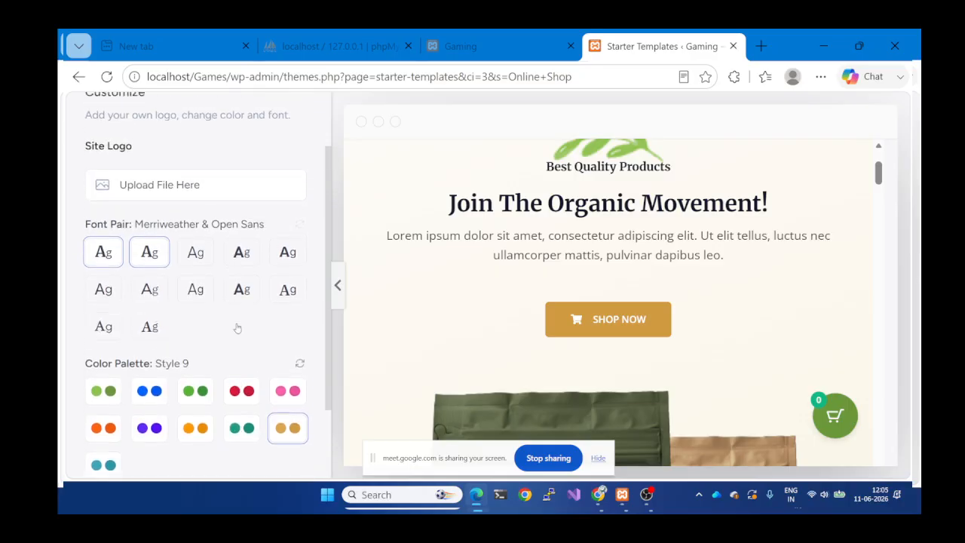
left_click(105, 399)
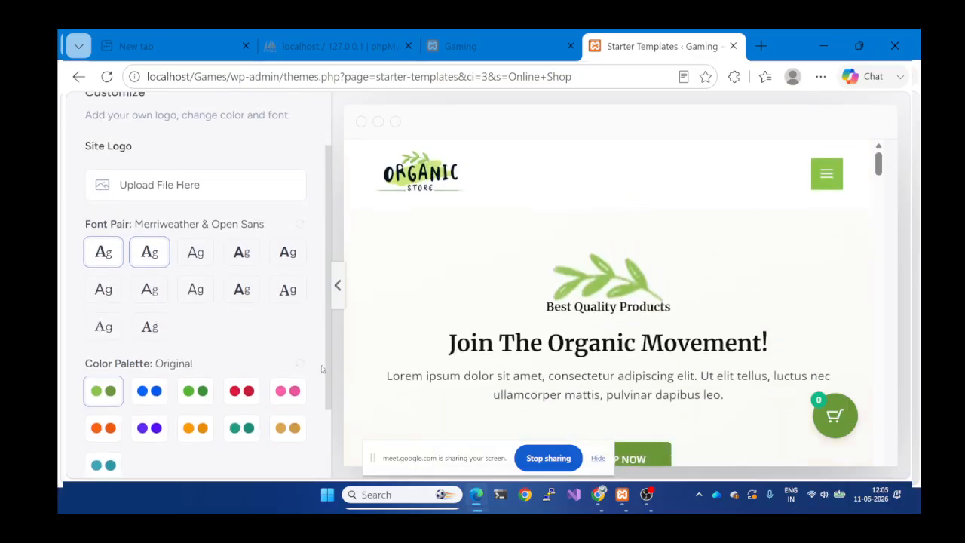
scroll(241, 376, "down", 2)
Continue to the Select features page and tick Free Live Chat.
left_click(247, 418)
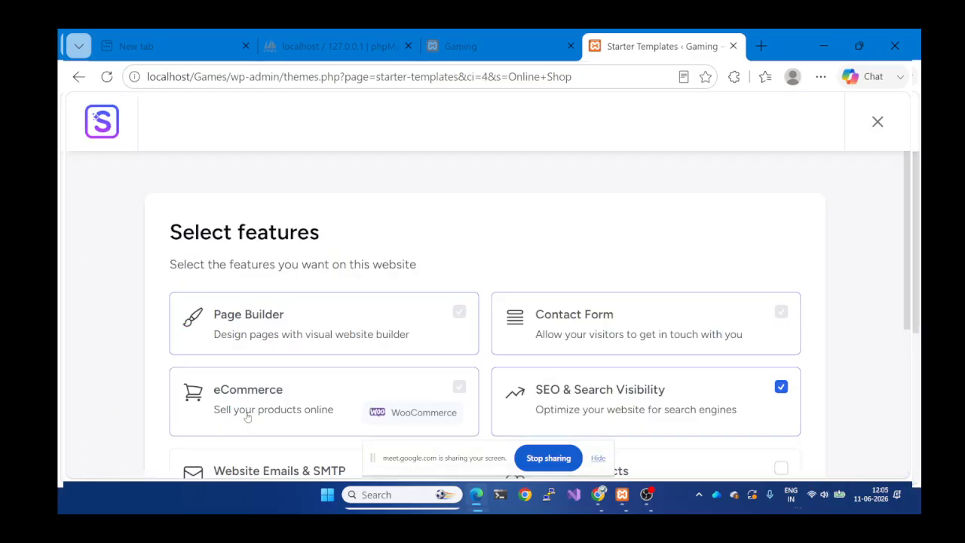
scroll(463, 283, "down", 3)
scroll(464, 285, "up", 1)
scroll(458, 257, "down", 1)
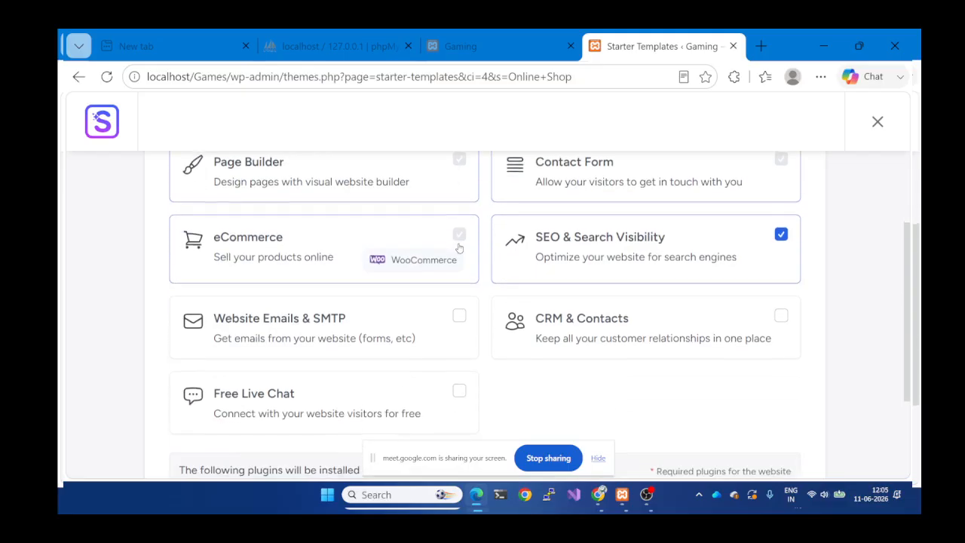
scroll(458, 313, "down", 2)
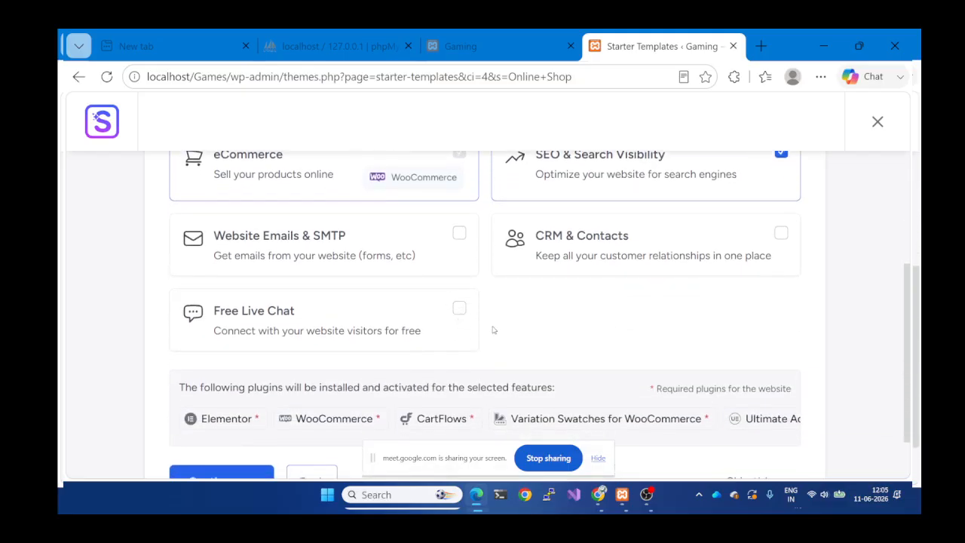
scroll(492, 330, "down", 1)
scroll(493, 329, "down", 2)
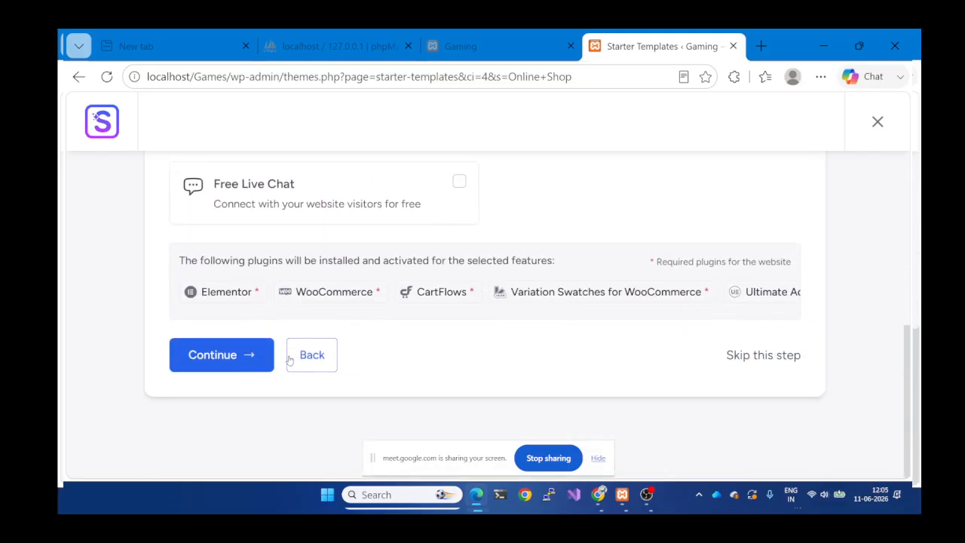
scroll(229, 367, "up", 2)
scroll(230, 367, "down", 2)
scroll(229, 367, "up", 1)
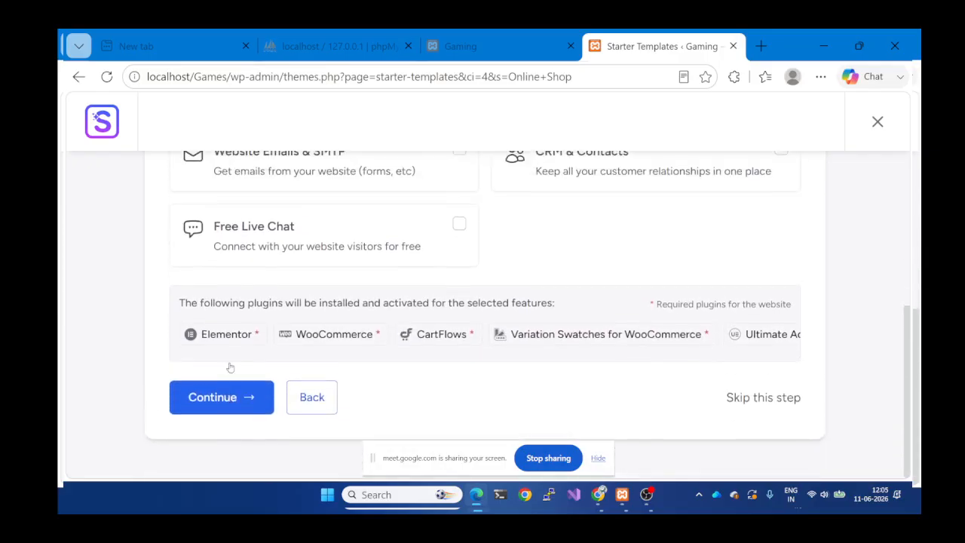
left_click(459, 226)
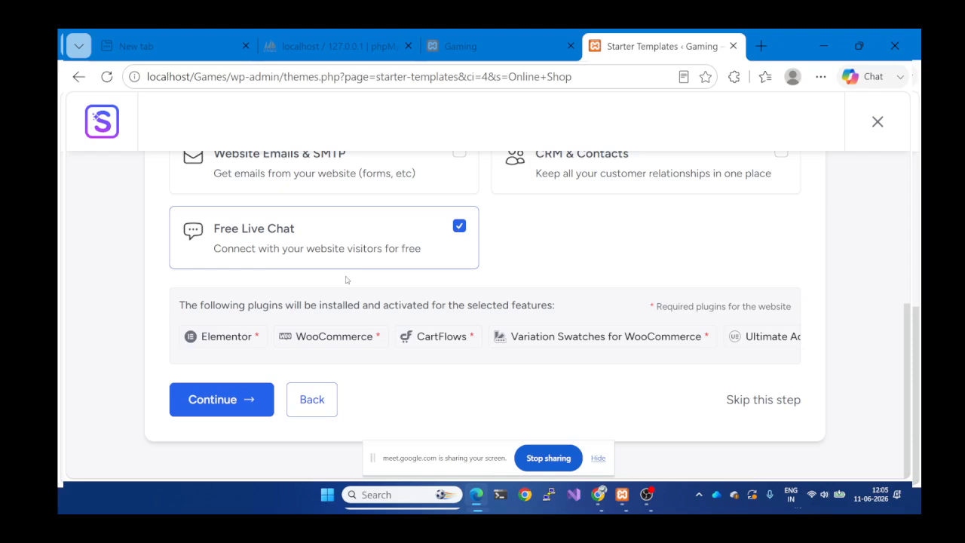
Review the chosen features and continue to the final Advanced Options step.
scroll(348, 278, "up", 1)
scroll(346, 280, "up", 1)
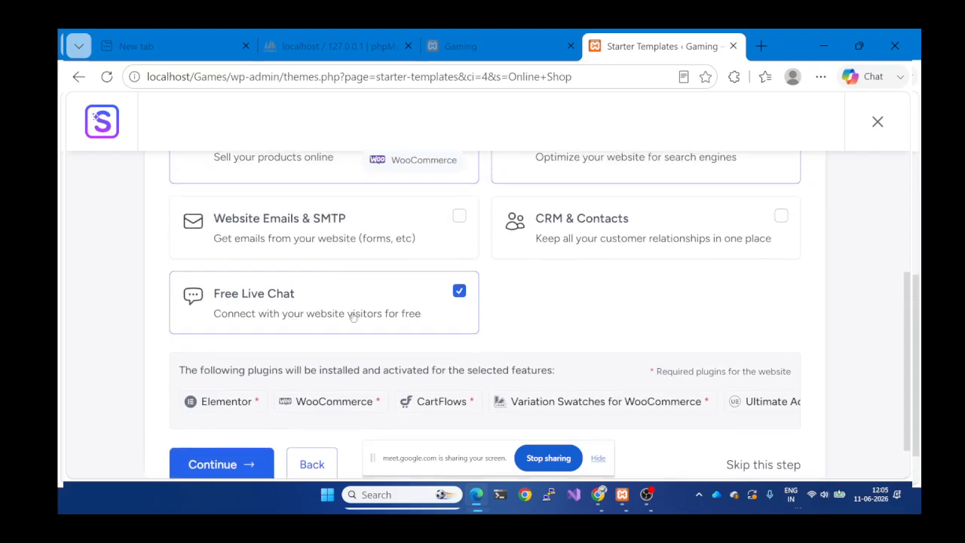
scroll(353, 316, "down", 1)
scroll(353, 316, "down", 1)
scroll(352, 317, "up", 2)
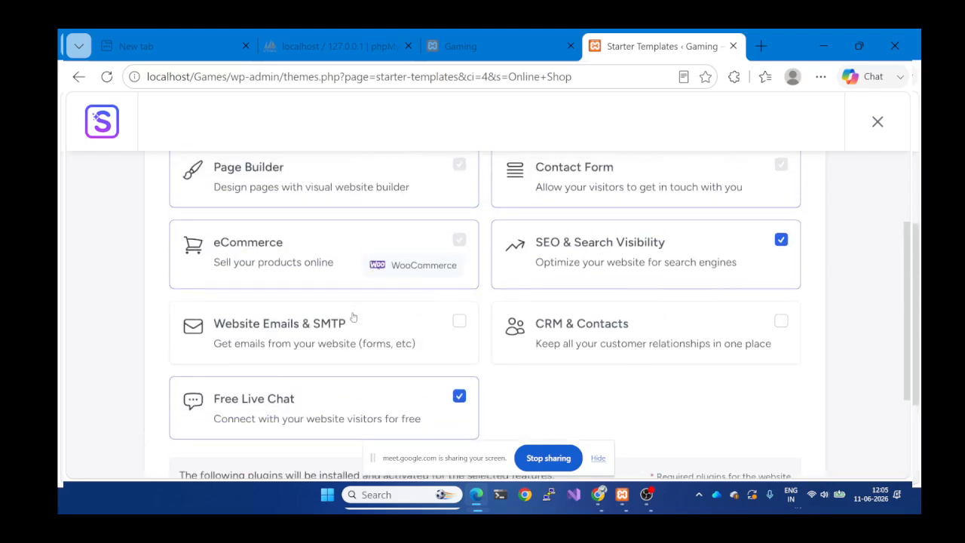
scroll(352, 316, "down", 1)
scroll(353, 317, "down", 2)
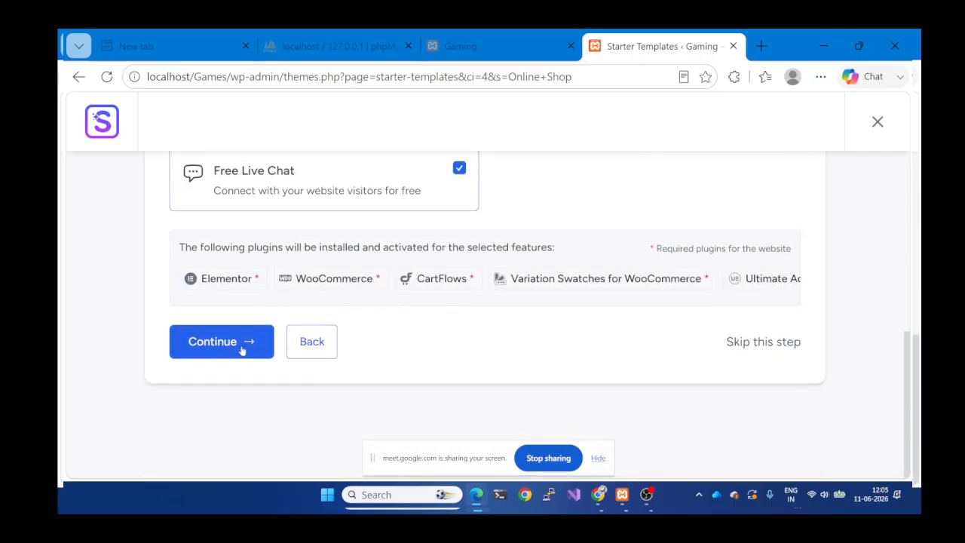
left_click(241, 343)
scroll(309, 318, "down", 2)
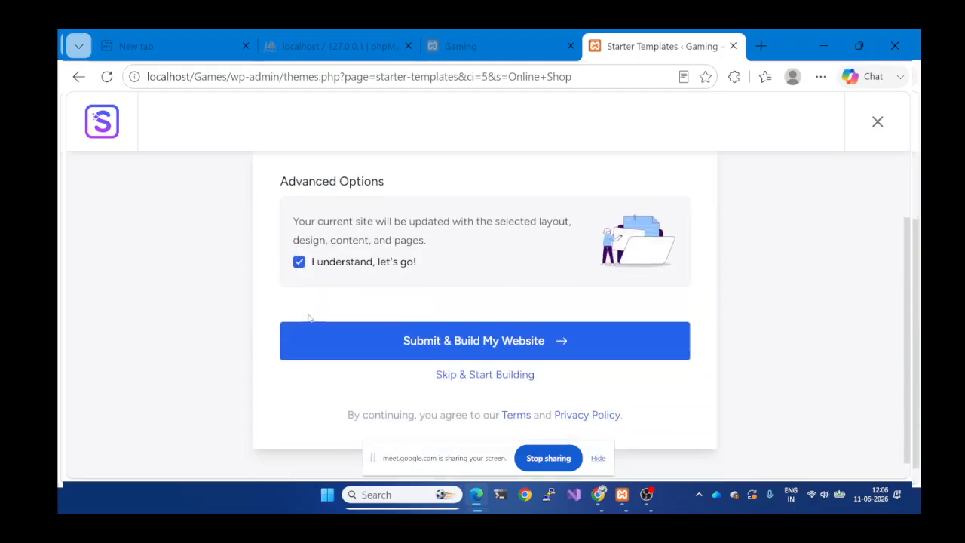
Submit and build the website, watching Elementor, UAE and WooCommerce install.
left_click(515, 344)
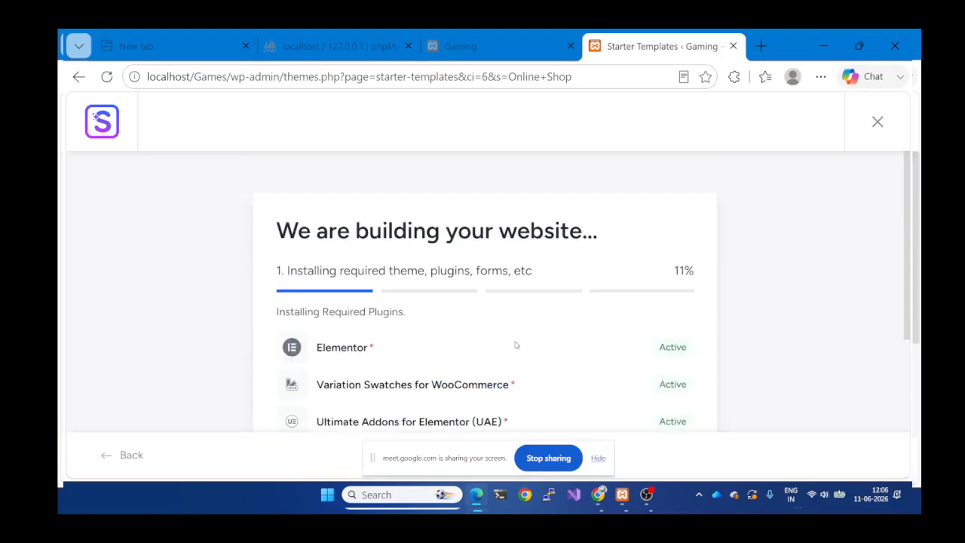
scroll(515, 344, "down", 4)
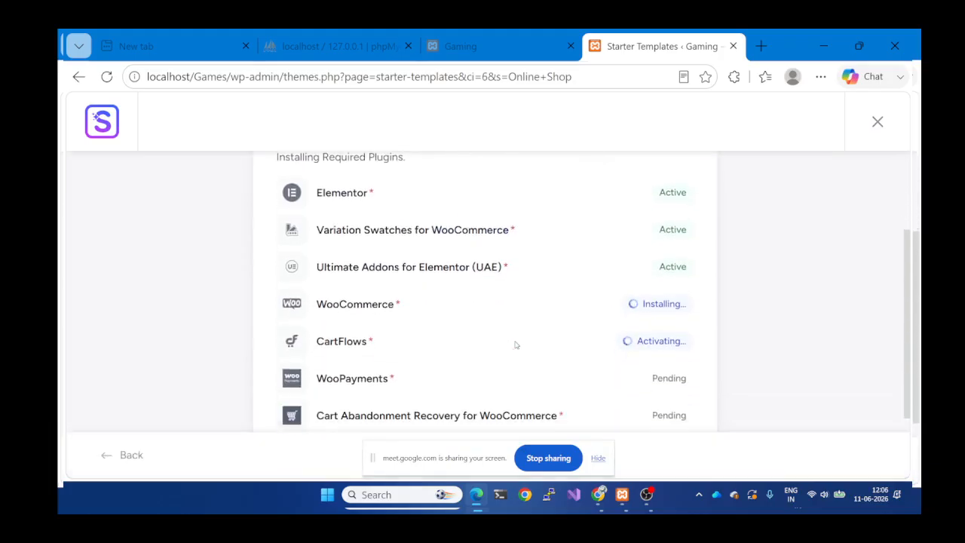
scroll(515, 345, "up", 1)
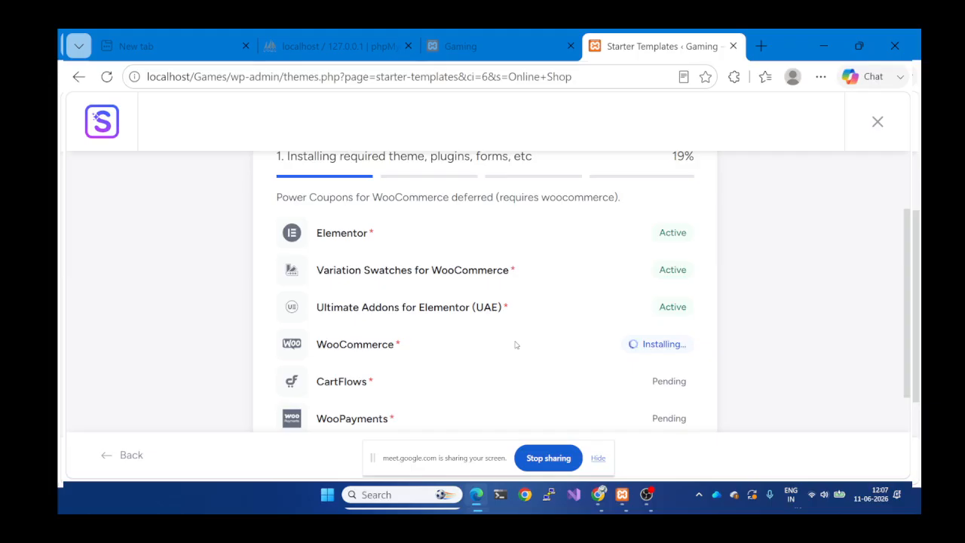
scroll(515, 344, "down", 3)
scroll(516, 345, "up", 2)
scroll(516, 344, "down", 1)
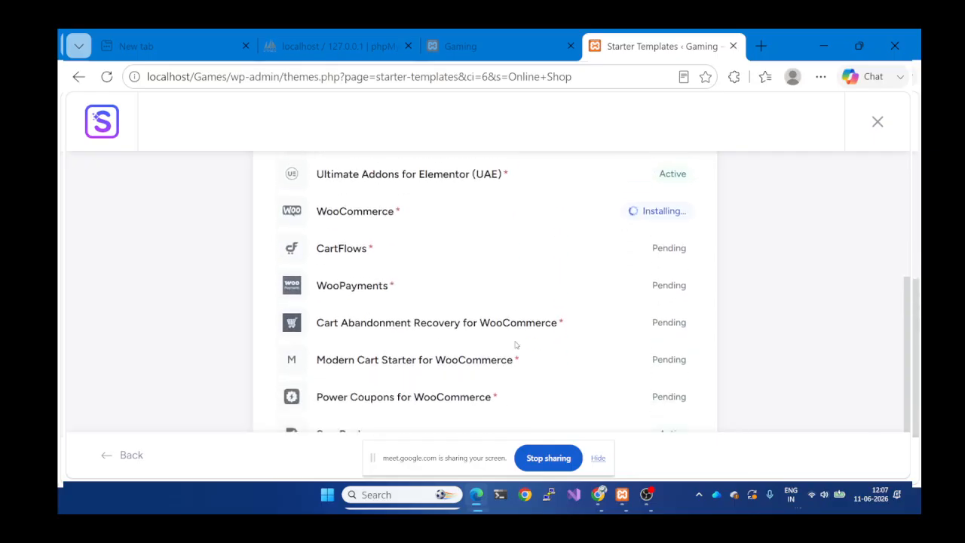
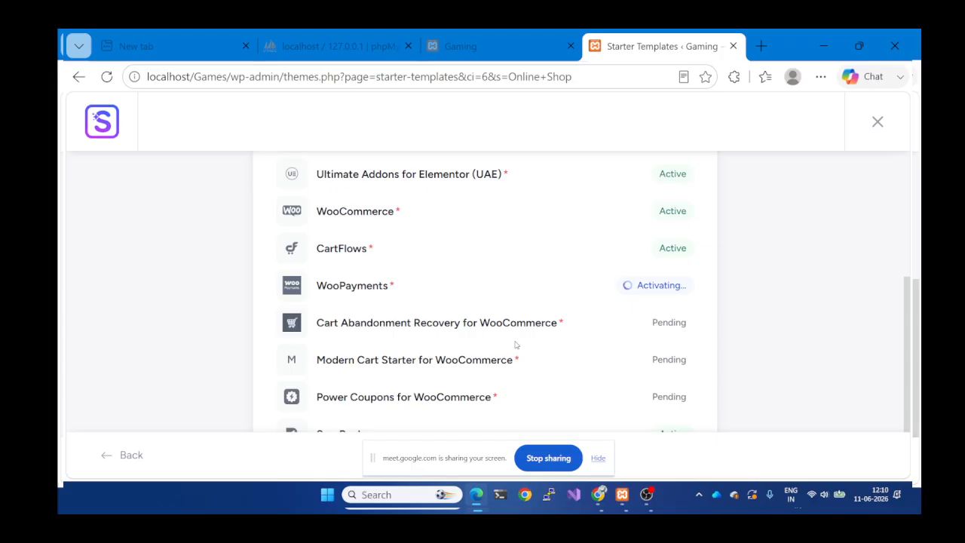
Scroll the Starter Templates plugin list to check each plugin's install status as WooPayments activates.
scroll(515, 345, "down", 1)
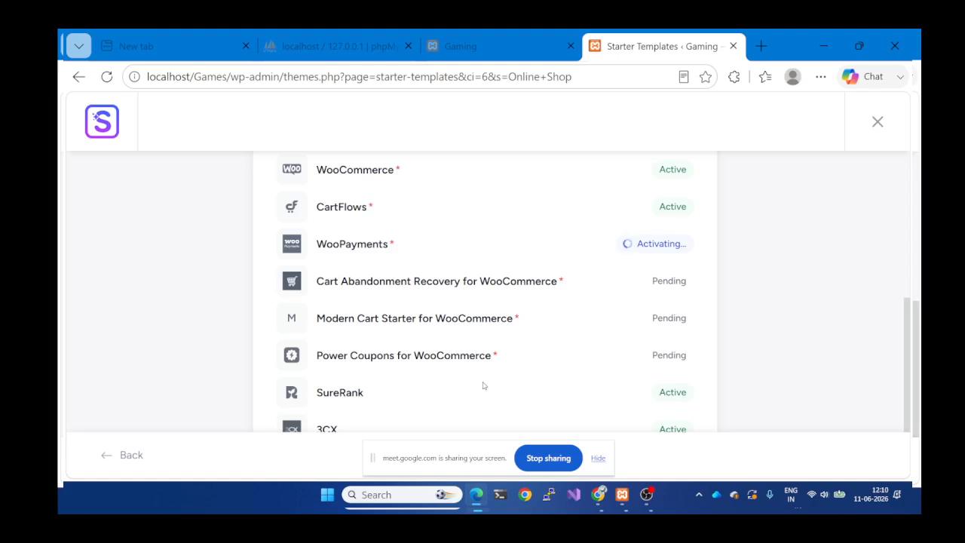
scroll(483, 385, "down", 1)
scroll(483, 385, "down", 1)
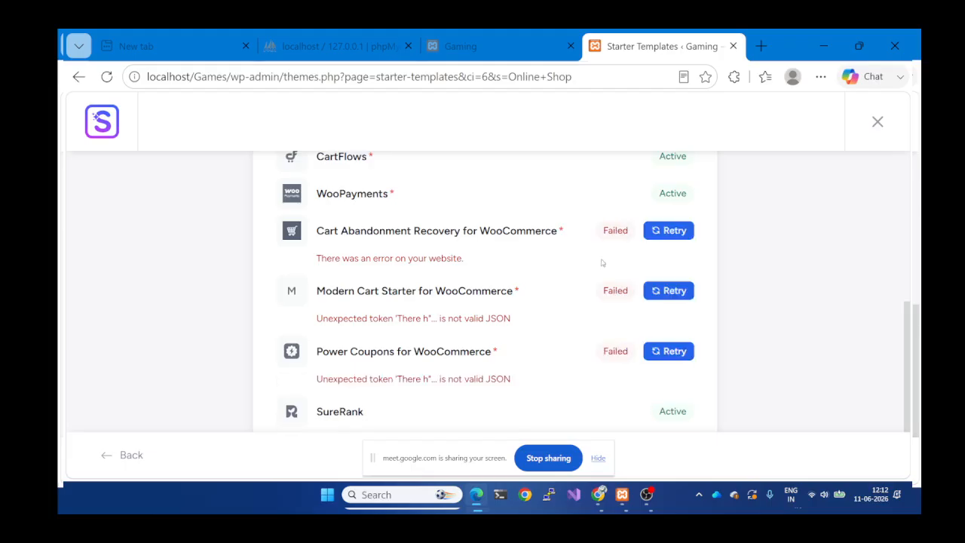
Retry installing the failed Cart Abandonment Recovery for WooCommerce plugin.
left_click(667, 230)
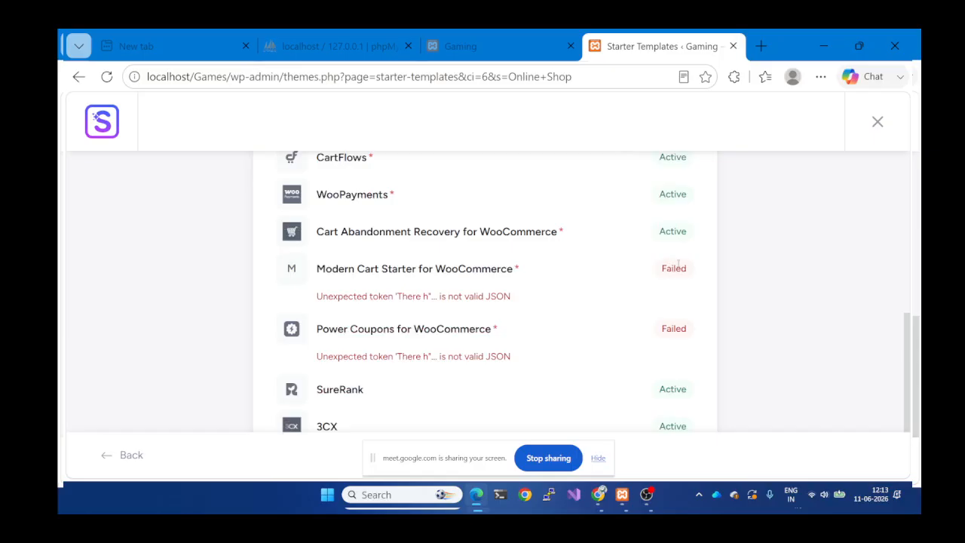
double_click(673, 268)
left_click(601, 282)
right_click(389, 260)
left_click(368, 303)
Hide the Meet screen-sharing bar and scroll through the plugin statuses.
scroll(455, 284, "down", 1)
scroll(453, 284, "up", 1)
scroll(452, 284, "down", 1)
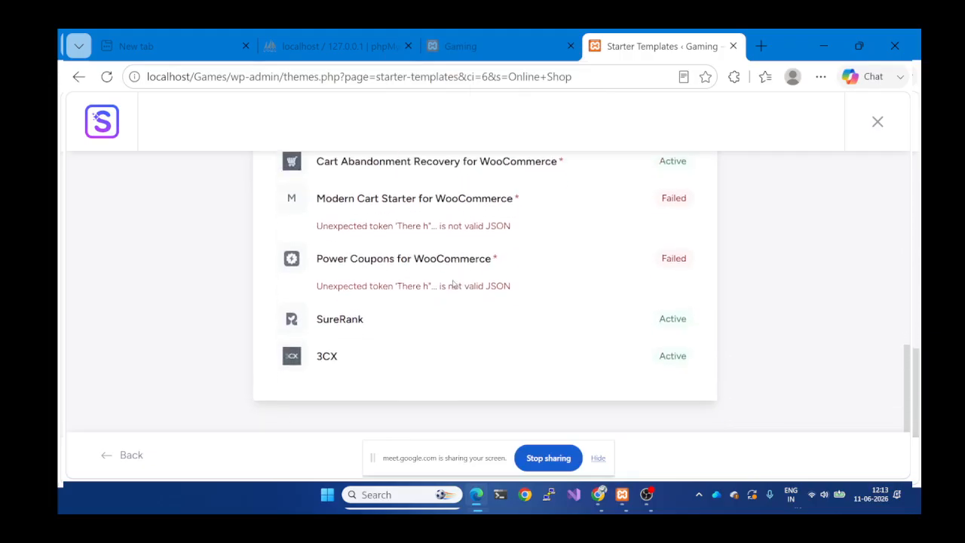
left_click(597, 458)
scroll(551, 367, "up", 4)
scroll(551, 366, "up", 2)
scroll(551, 366, "down", 5)
scroll(551, 367, "up", 2)
scroll(551, 367, "up", 1)
scroll(551, 366, "down", 2)
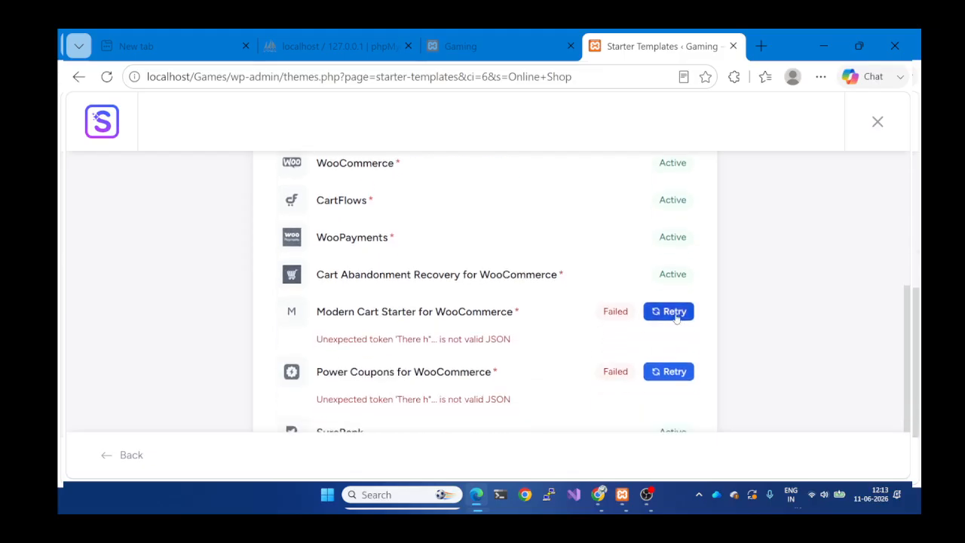
Retry Modern Cart Starter for WooCommerce and scroll the list until it shows Active.
left_click(668, 311)
scroll(596, 328, "up", 2)
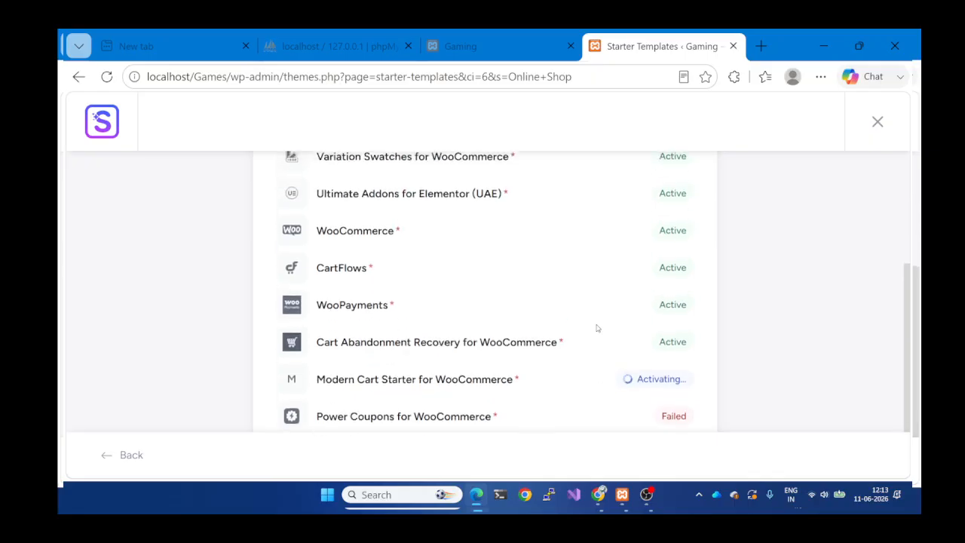
scroll(596, 327, "down", 2)
scroll(596, 327, "up", 5)
scroll(596, 328, "down", 3)
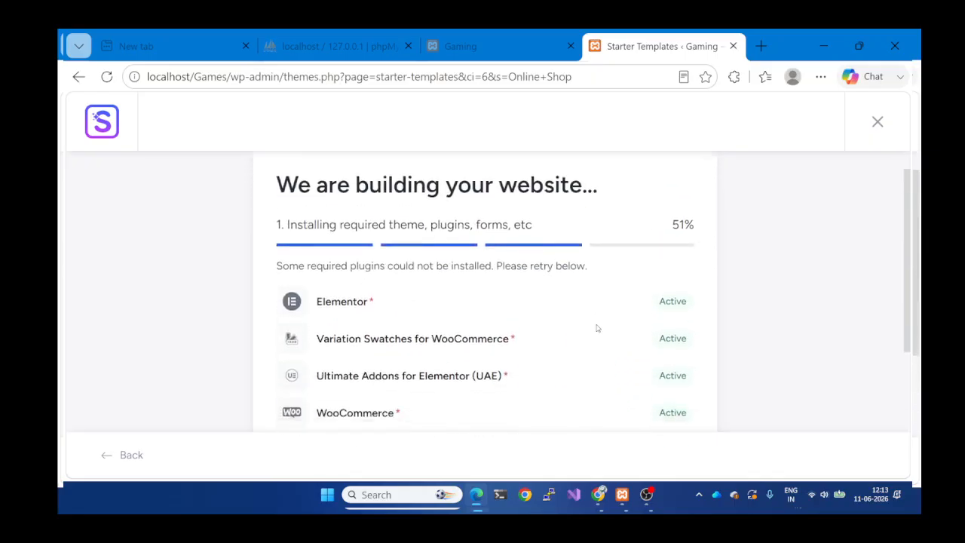
scroll(596, 328, "down", 2)
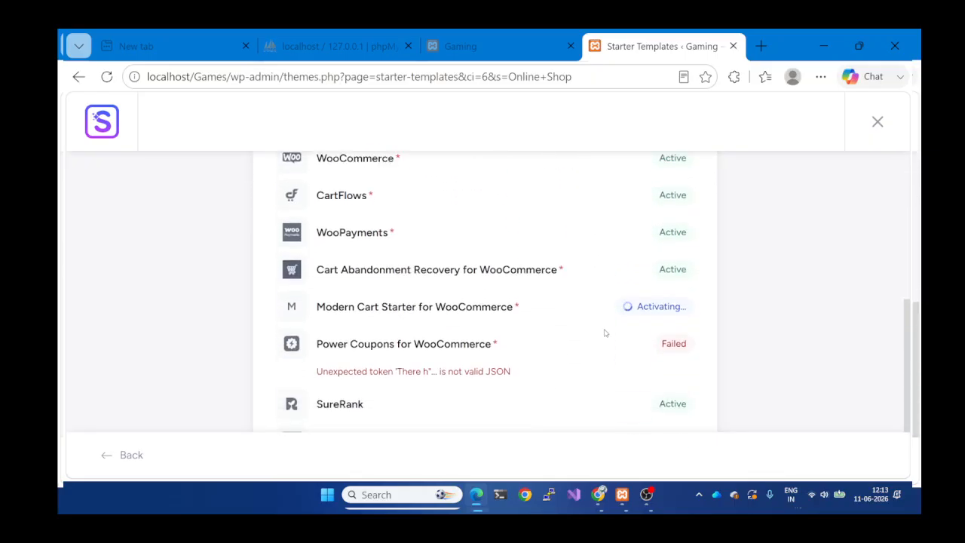
scroll(603, 340, "up", 1)
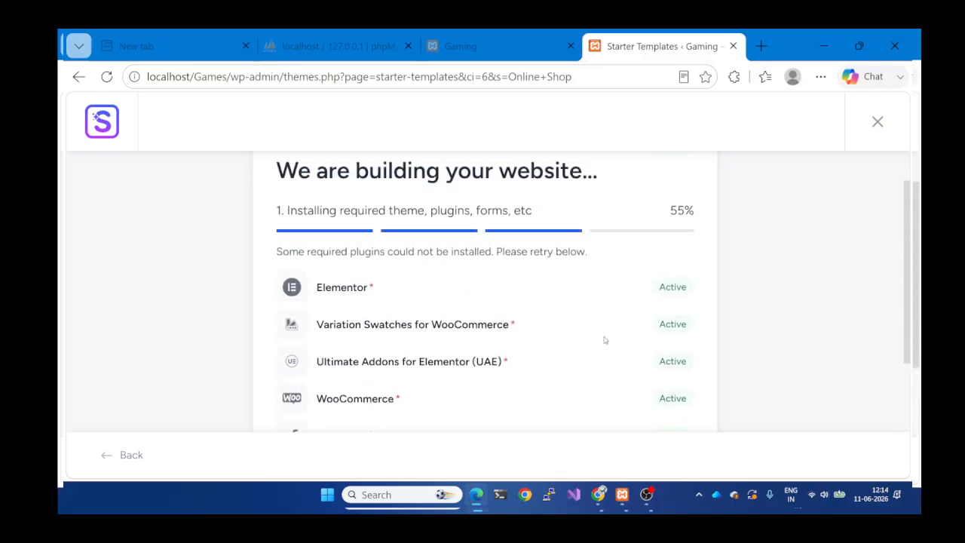
scroll(604, 340, "down", 1)
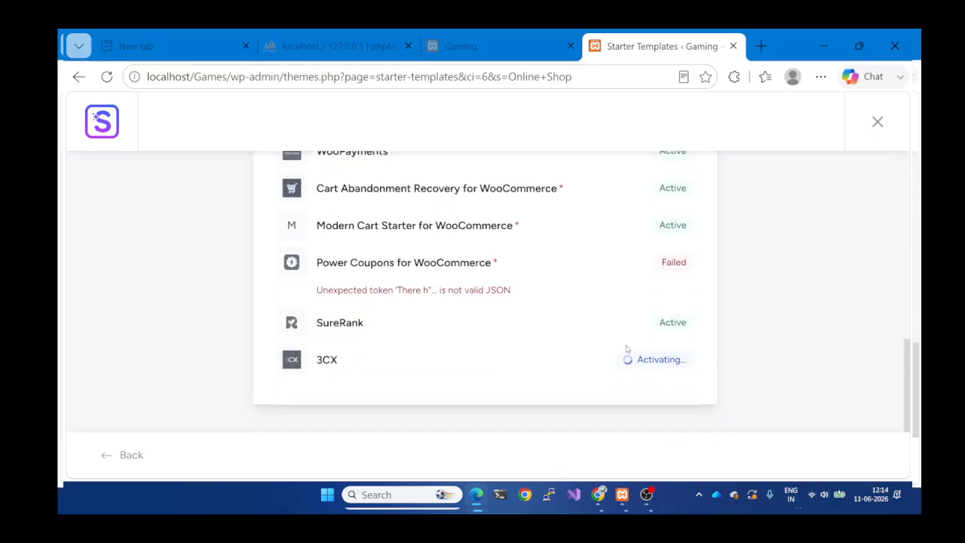
scroll(626, 349, "up", 1)
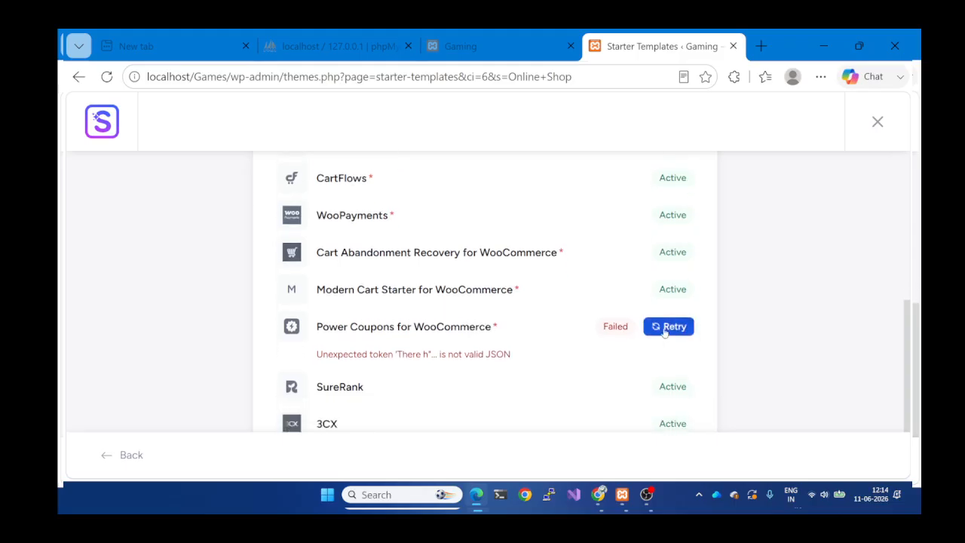
Retry Power Coupons for WooCommerce and wait for the build to reach step 3.
left_click(652, 327)
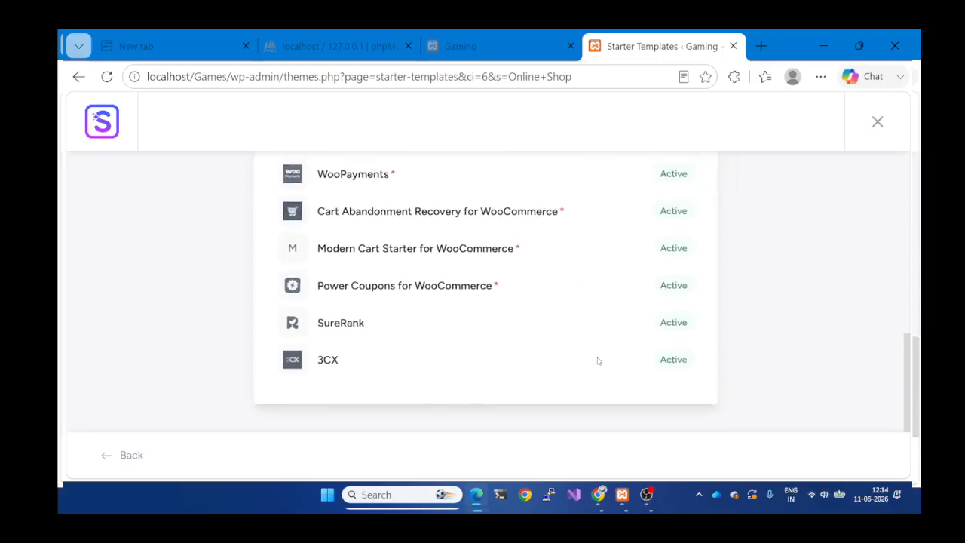
scroll(621, 320, "down", 5)
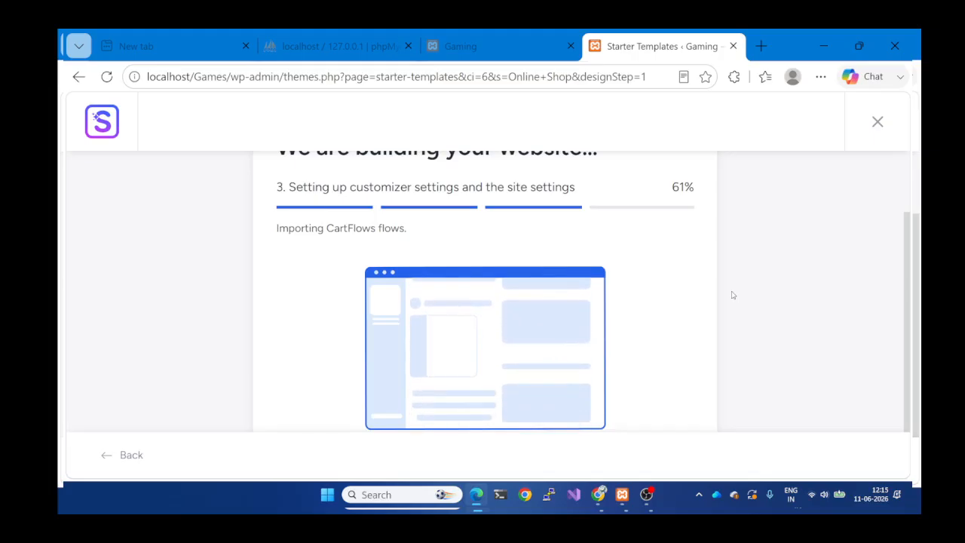
Wait while the import runs through step 4 to the 100% Congratulations screen.
scroll(731, 295, "down", 1)
scroll(726, 273, "up", 2)
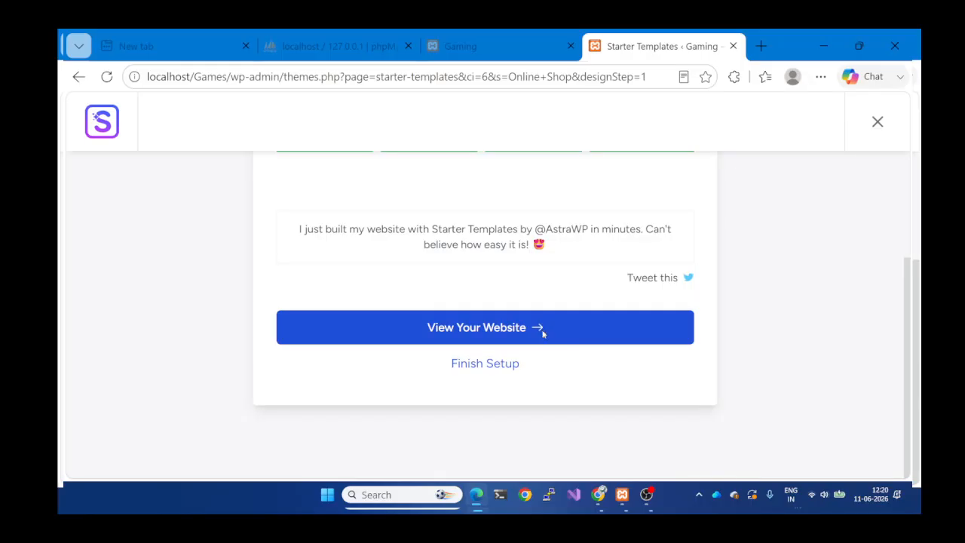
Open the finished site at localhost/Games in a new tab via View Your Website.
left_click(543, 334)
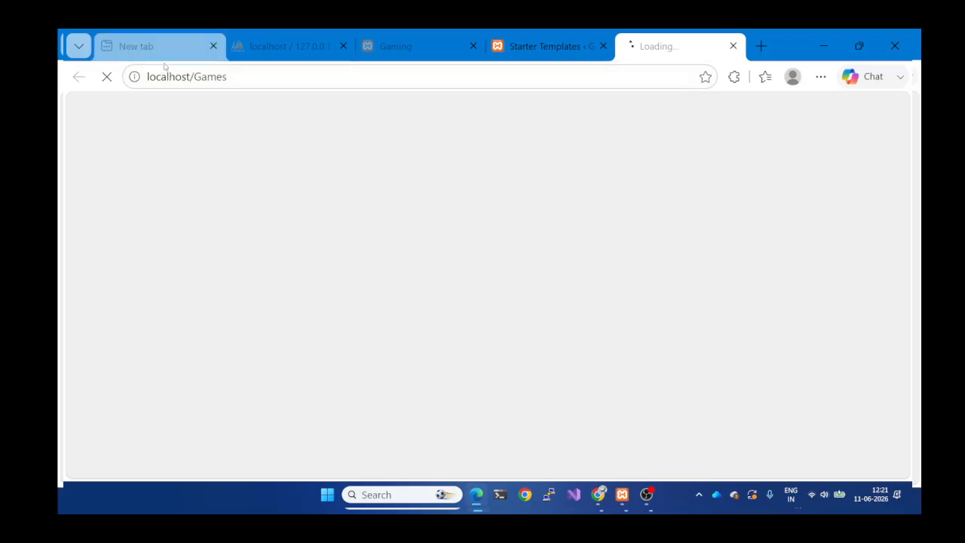
Close the old Gaming tab and switch to the tab loading the new site.
left_click(472, 46)
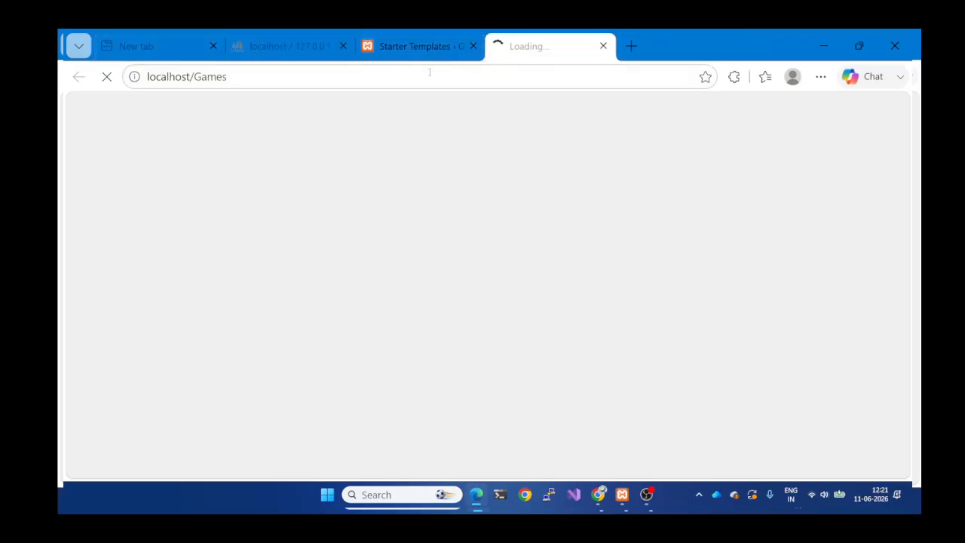
left_click(411, 47)
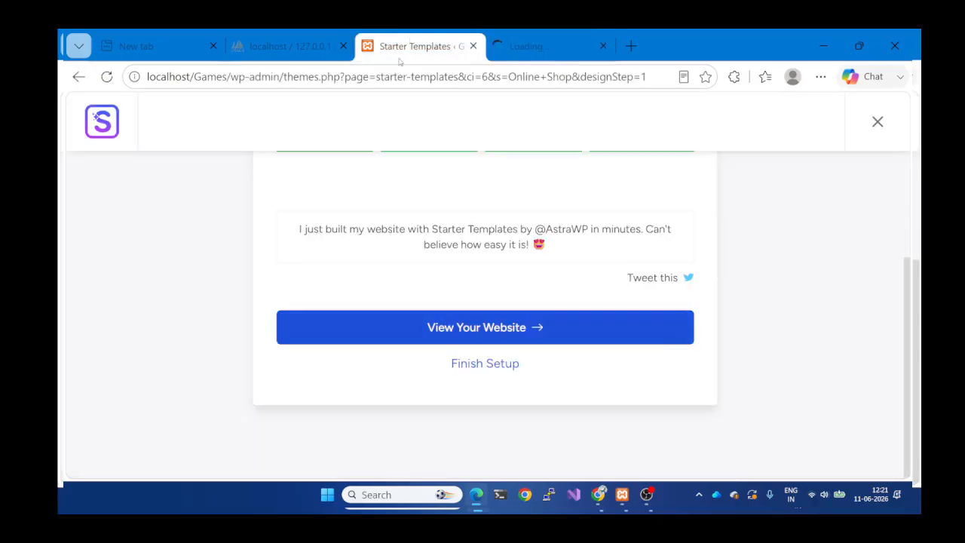
left_click(501, 50)
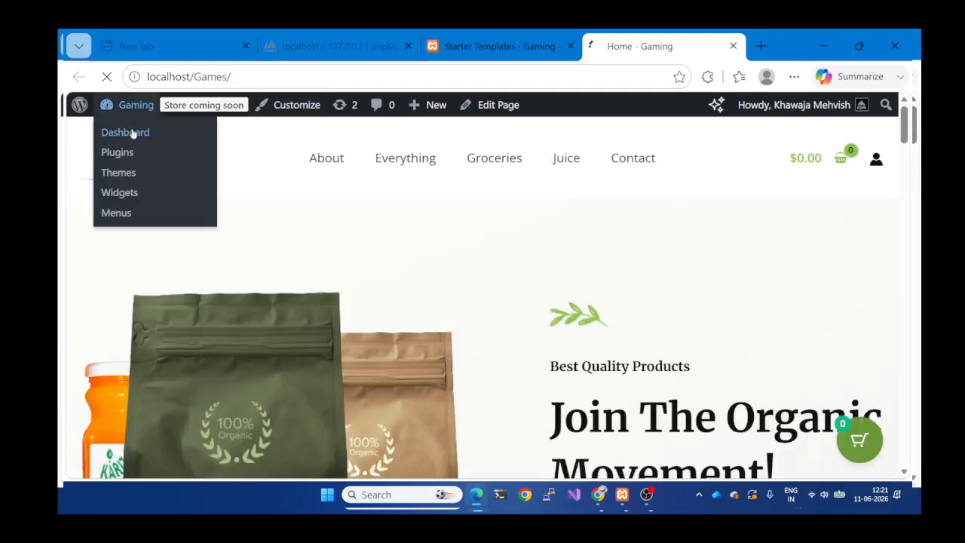
Scroll through the new Organic Store homepage from top to bottom.
scroll(346, 288, "down", 12)
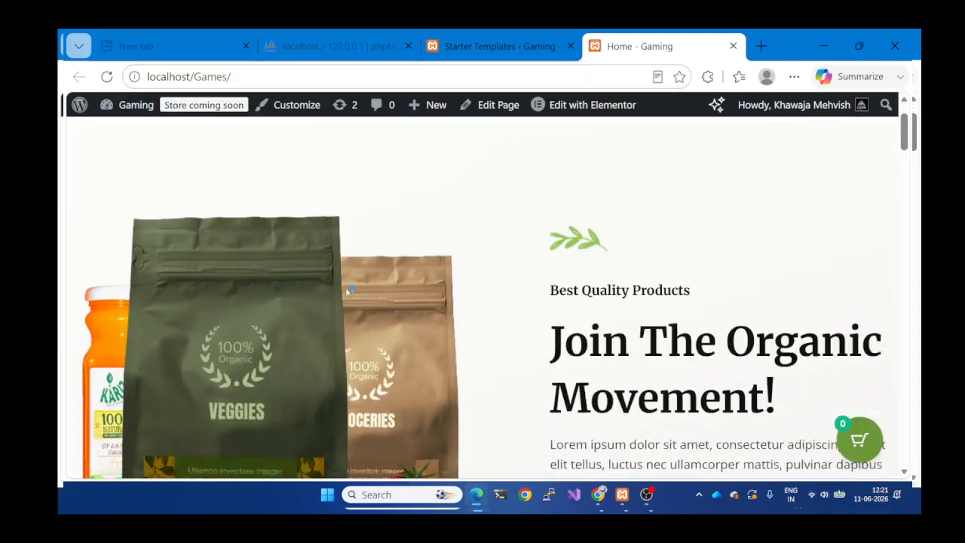
scroll(347, 292, "down", 15)
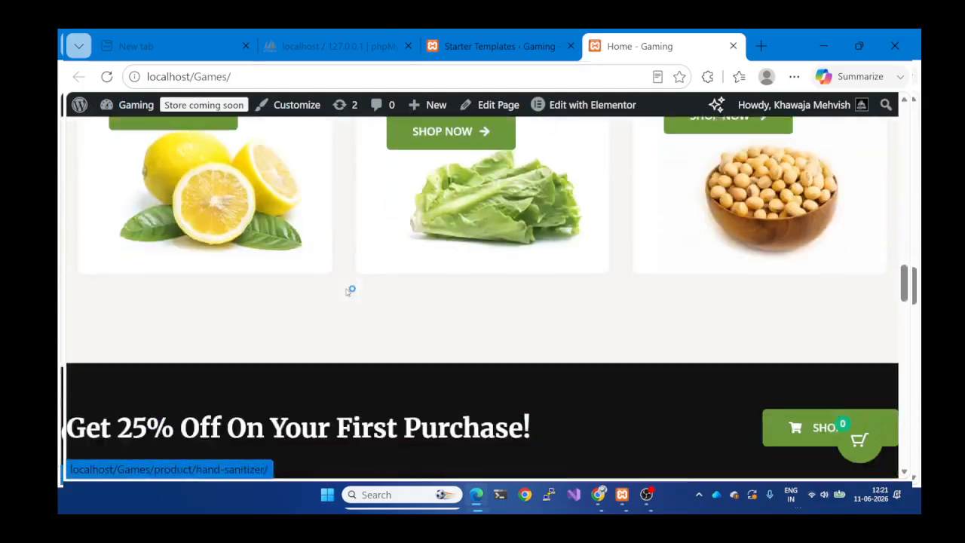
scroll(349, 290, "down", 5)
scroll(347, 291, "up", 10)
scroll(346, 292, "up", 10)
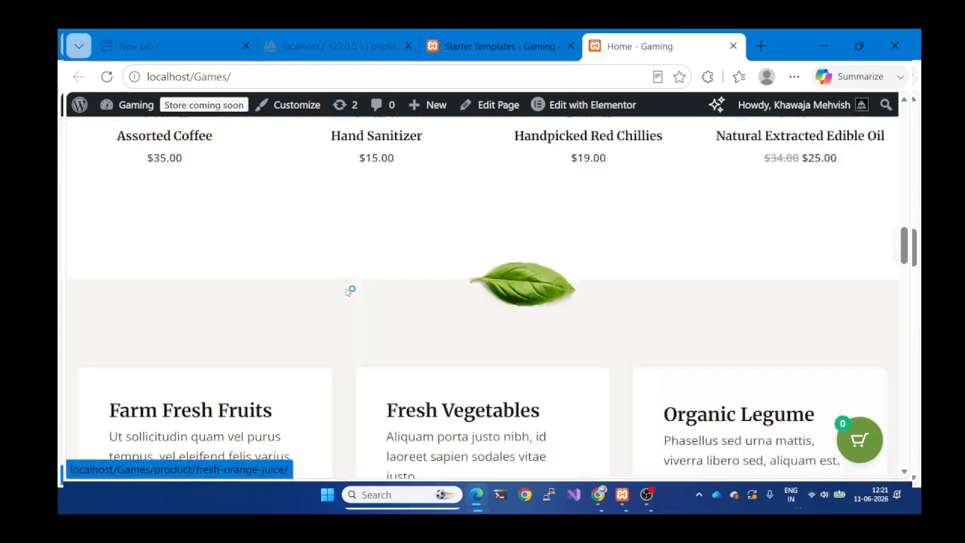
scroll(452, 302, "down", 8)
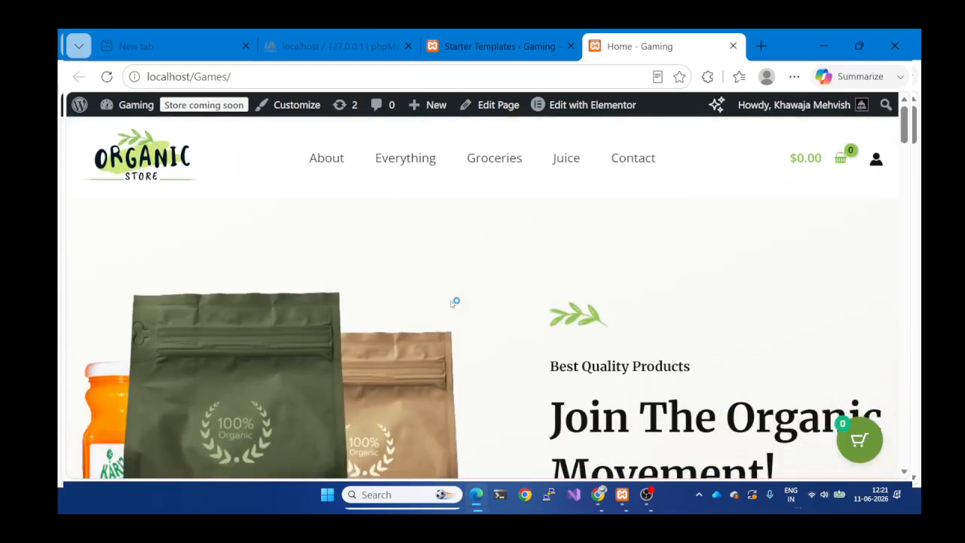
scroll(452, 301, "down", 4)
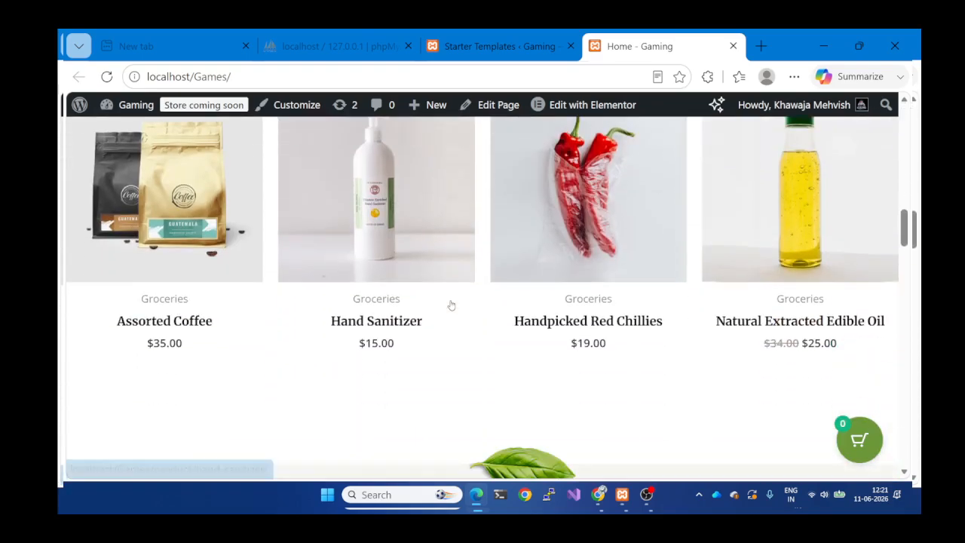
scroll(388, 335, "up", 1)
scroll(385, 335, "down", 4)
scroll(386, 334, "up", 5)
scroll(386, 335, "down", 3)
scroll(528, 274, "up", 3)
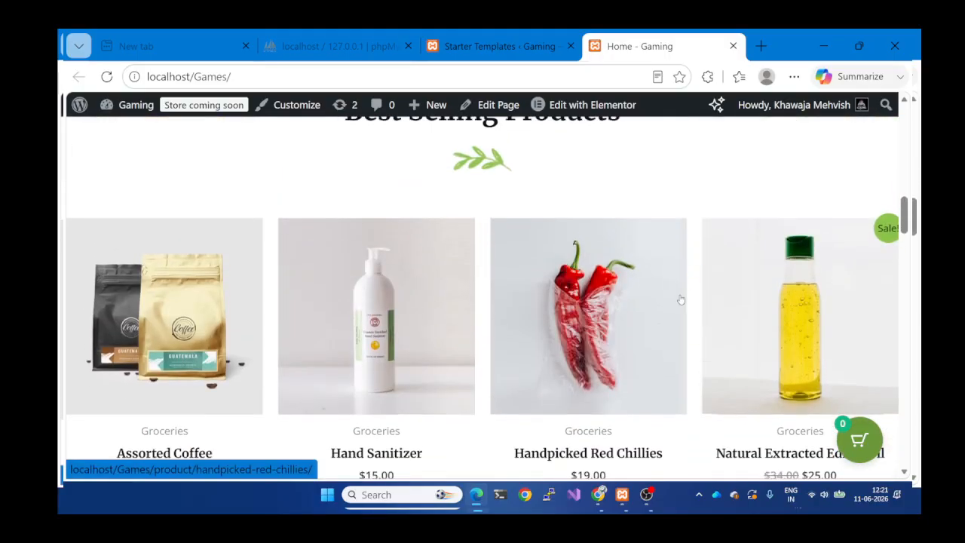
scroll(680, 299, "down", 4)
scroll(680, 299, "down", 3)
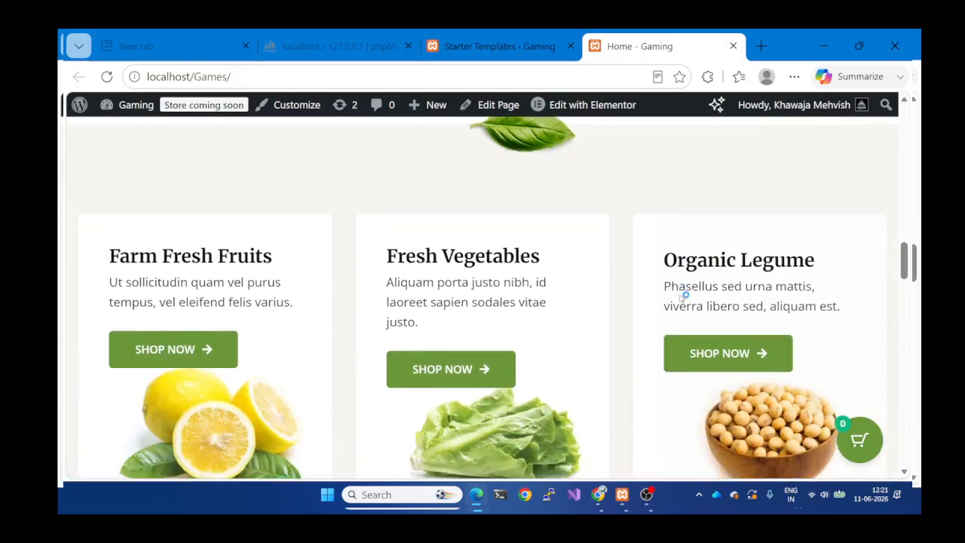
Try the Fresh Vegetables and banner shop links, then open the Everything product listing.
left_click(474, 327)
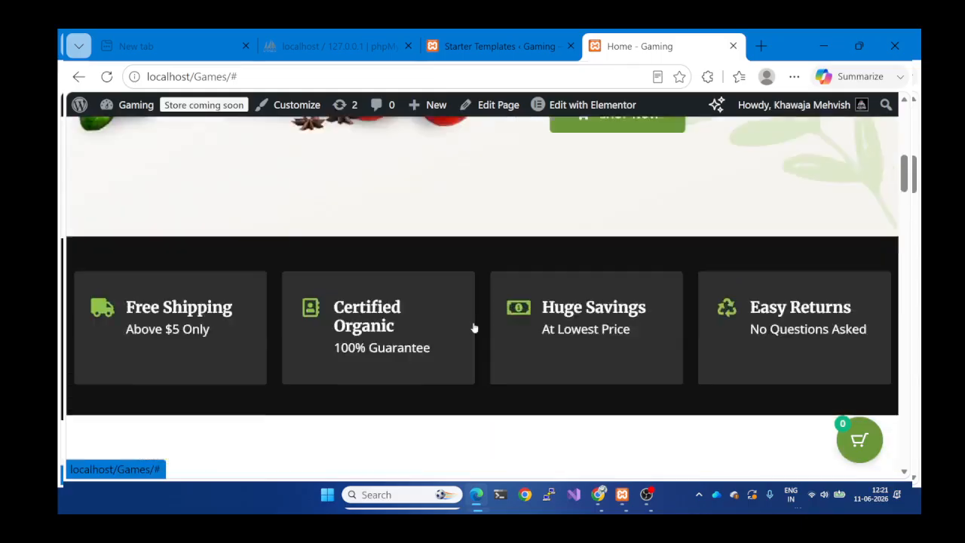
scroll(568, 302, "down", 5)
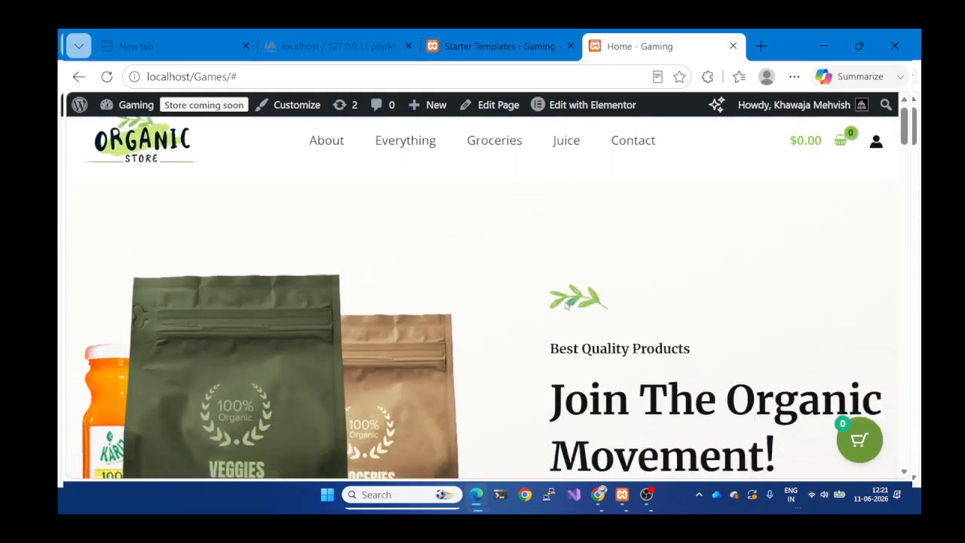
left_click(601, 250)
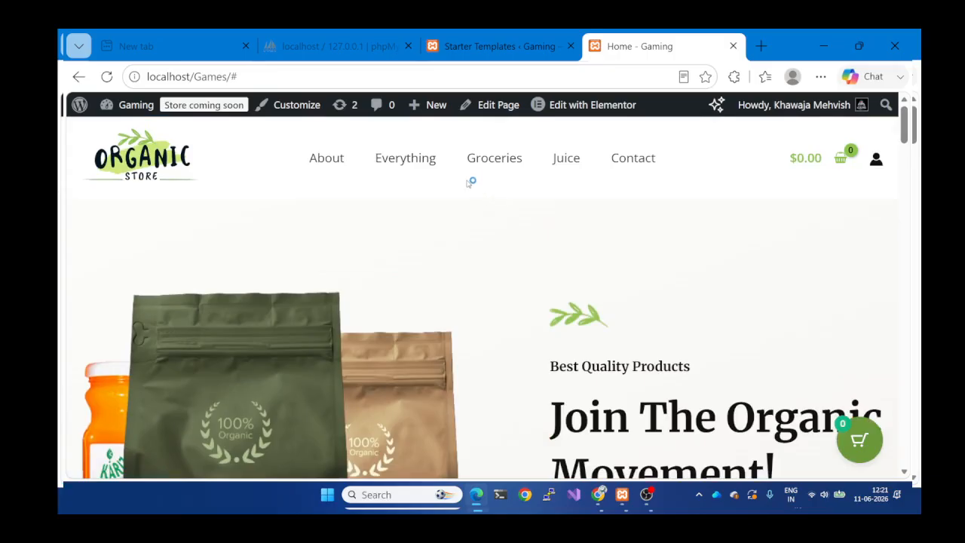
left_click(415, 164)
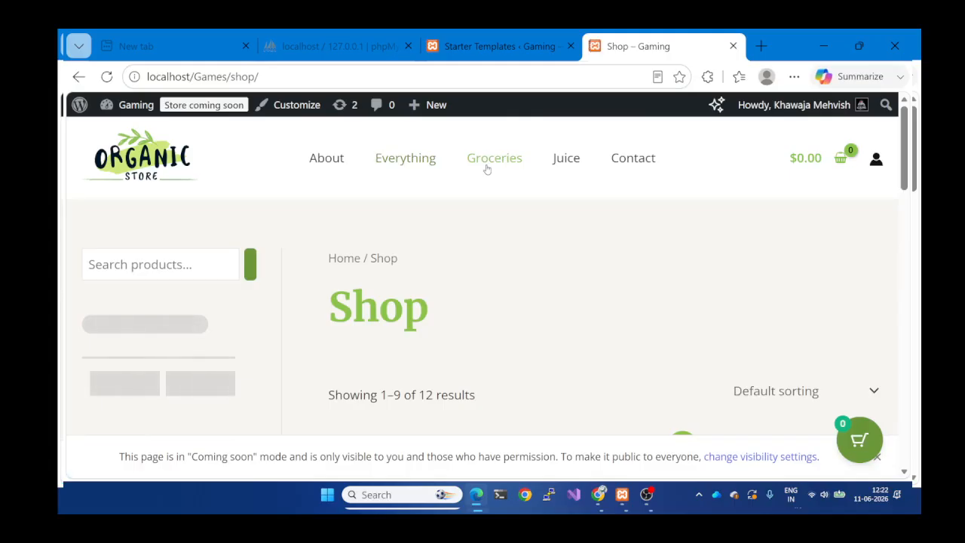
Open the Gaming site's Dashboard in a new browser tab.
scroll(641, 178, "down", 5)
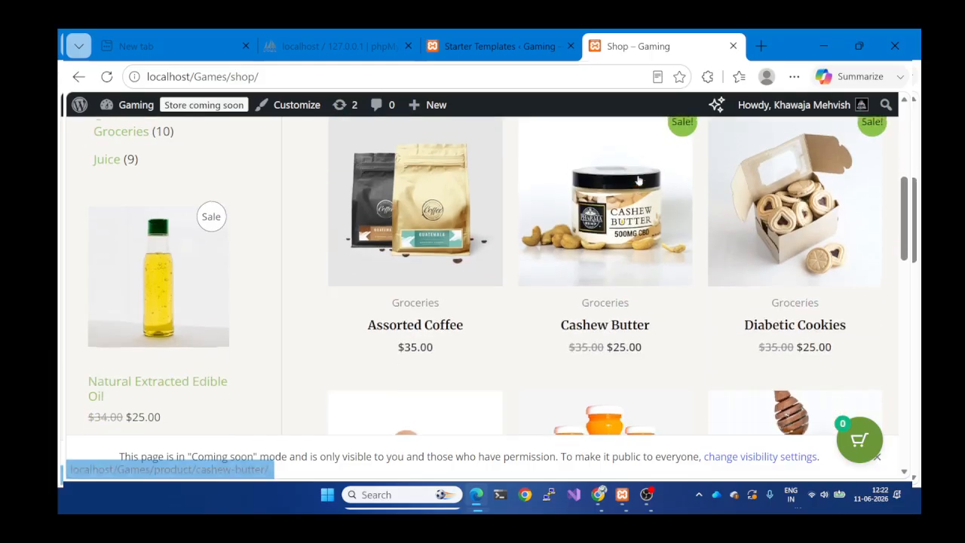
scroll(487, 284, "down", 2)
scroll(481, 293, "up", 1)
scroll(480, 294, "down", 3)
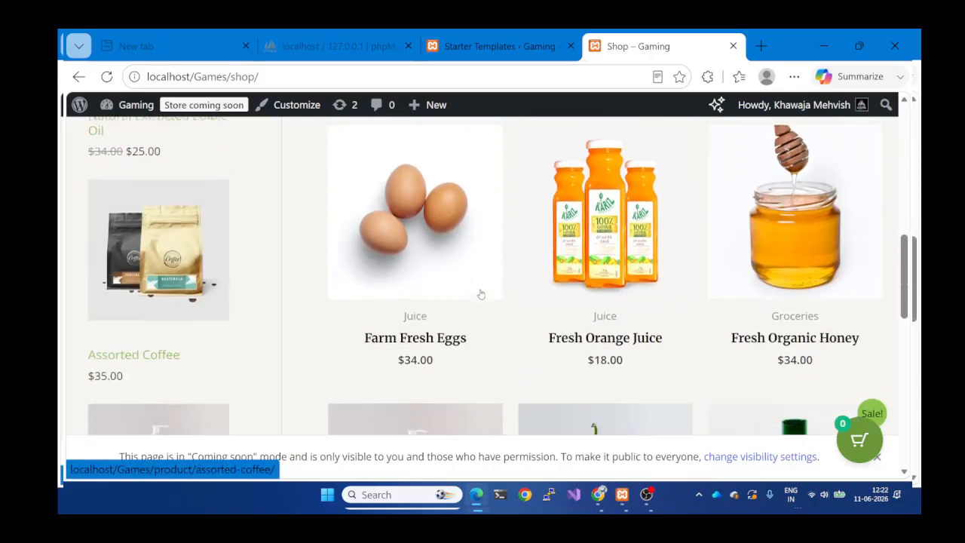
scroll(482, 289, "down", 5)
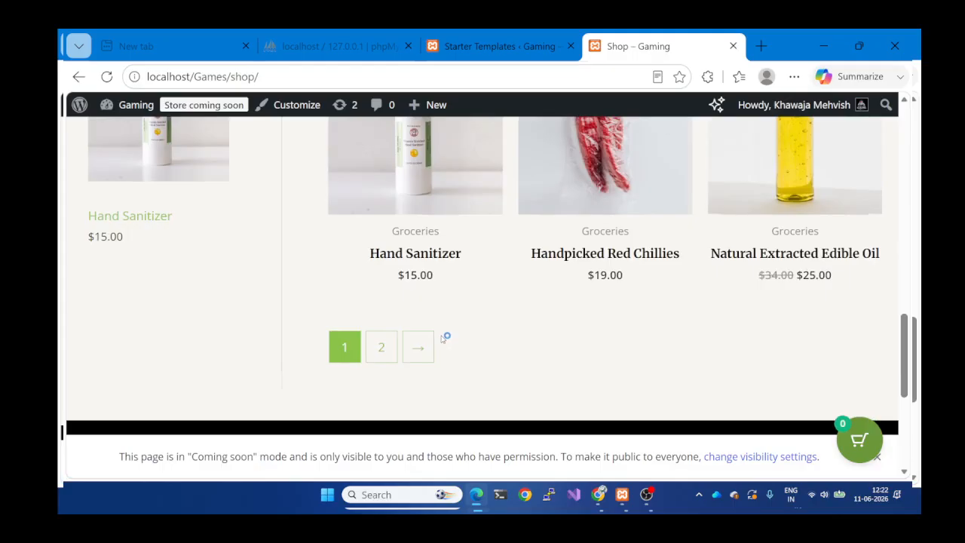
scroll(443, 340, "up", 10)
scroll(443, 339, "down", 2)
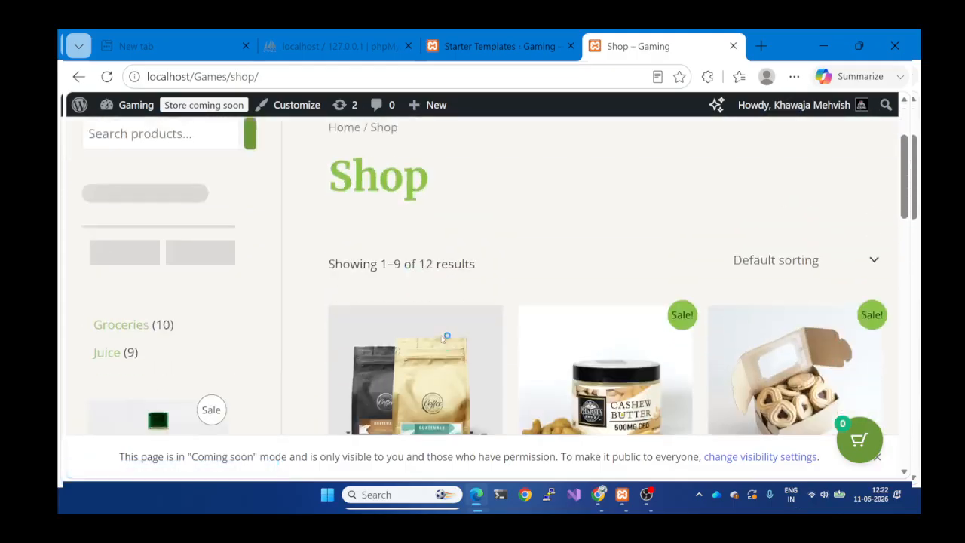
scroll(443, 339, "down", 3)
scroll(426, 407, "up", 5)
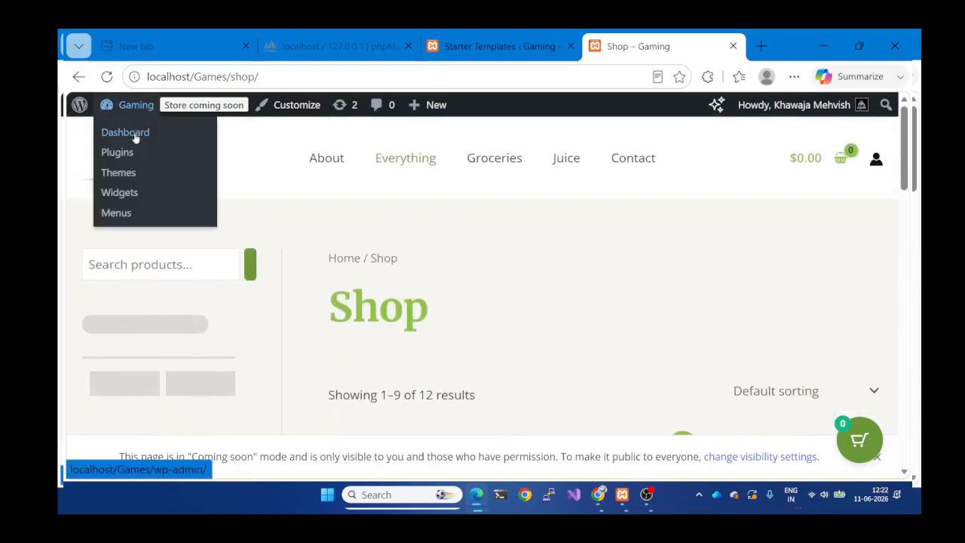
right_click(136, 136)
left_click(204, 154)
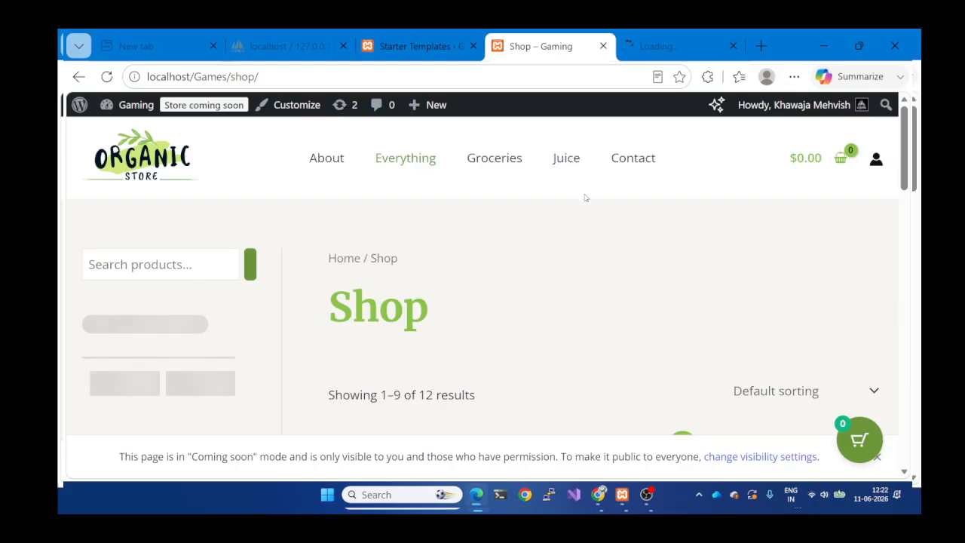
Check the cart, which is empty, and close the cart panel.
scroll(585, 198, "down", 5)
scroll(585, 198, "up", 5)
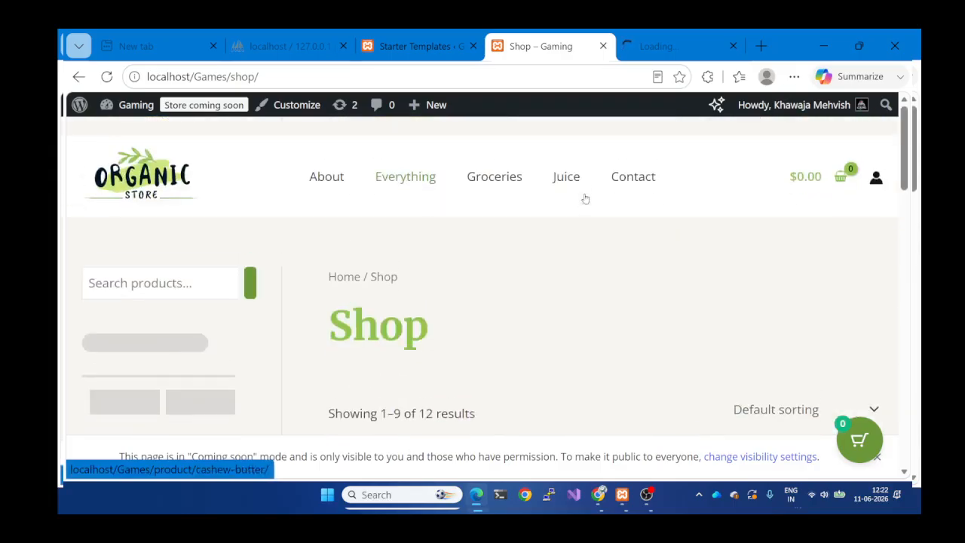
left_click(858, 443)
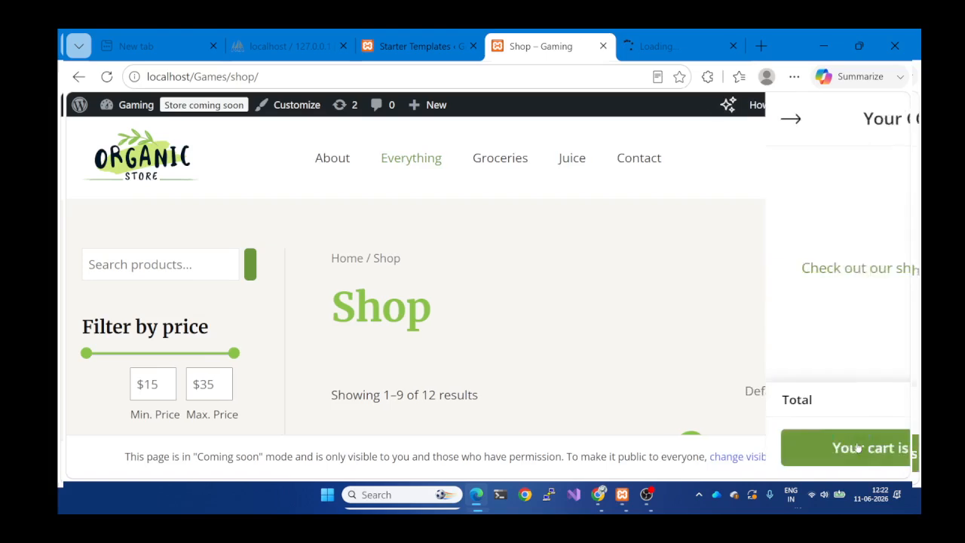
left_click(769, 454)
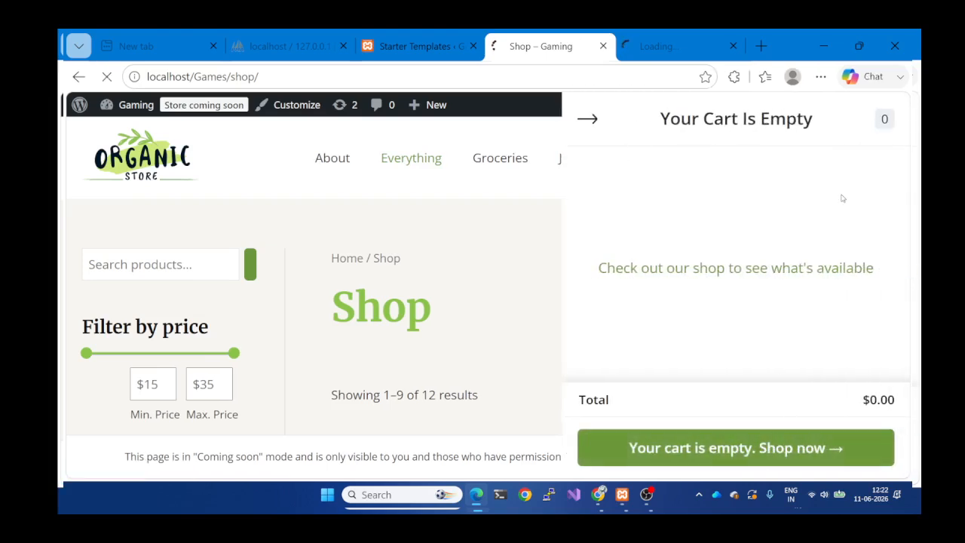
left_click(587, 120)
Filter the shop to prices up to $29.00 and open the Assorted Coffee product.
scroll(256, 286, "down", 1)
left_click_drag(230, 255, 187, 256)
scroll(363, 318, "down", 4)
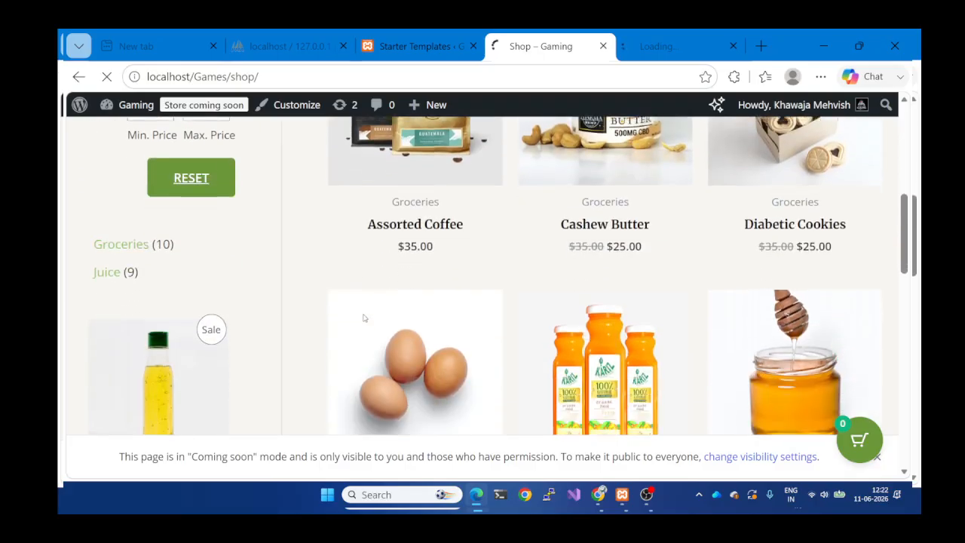
scroll(363, 320, "down", 2)
scroll(159, 271, "down", 2)
scroll(159, 271, "up", 5)
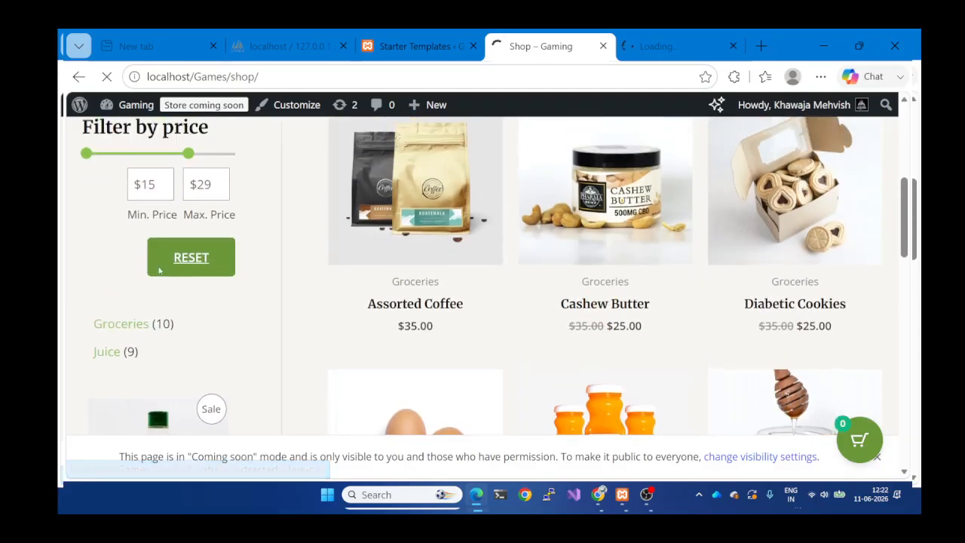
scroll(159, 270, "down", 10)
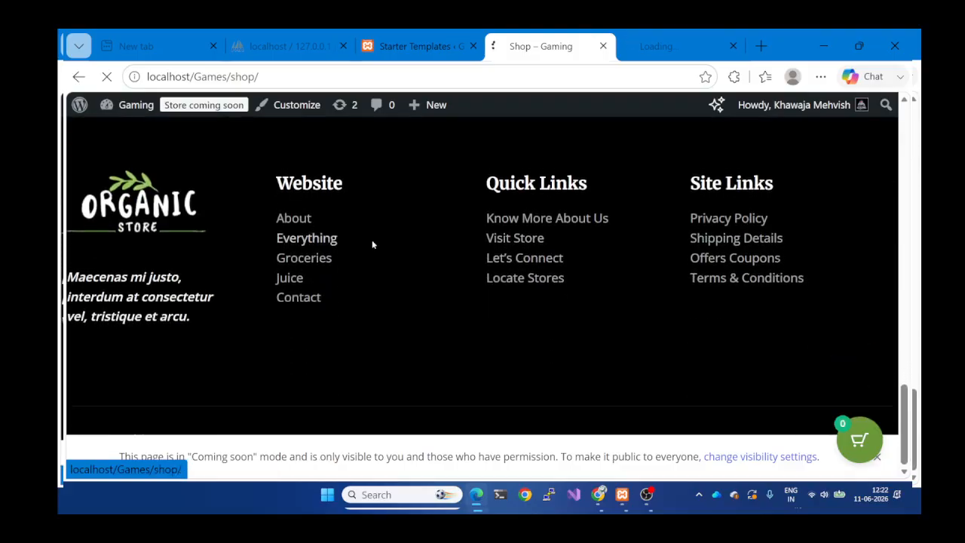
left_click(371, 240)
scroll(508, 225, "down", 4)
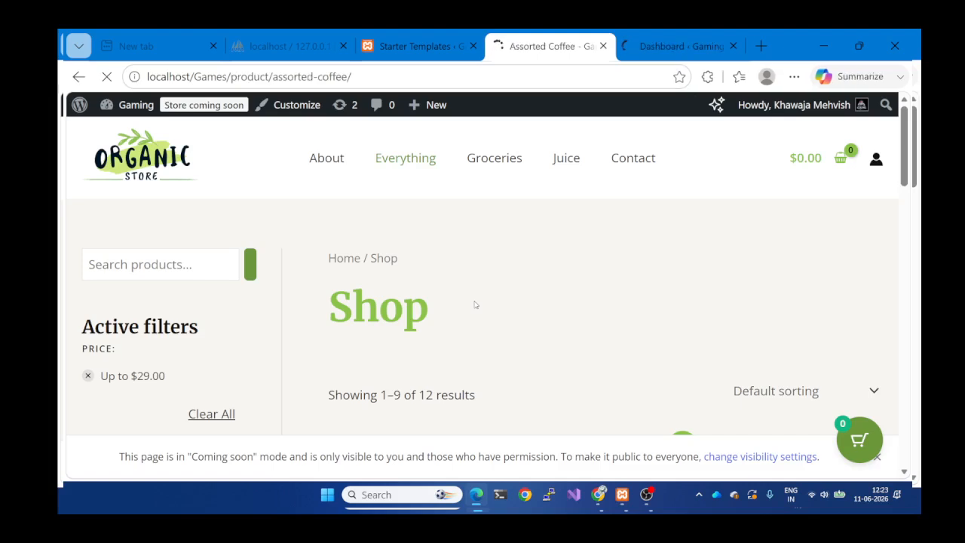
Adjust the Assorted Coffee quantity and add it to the cart.
scroll(475, 304, "down", 3)
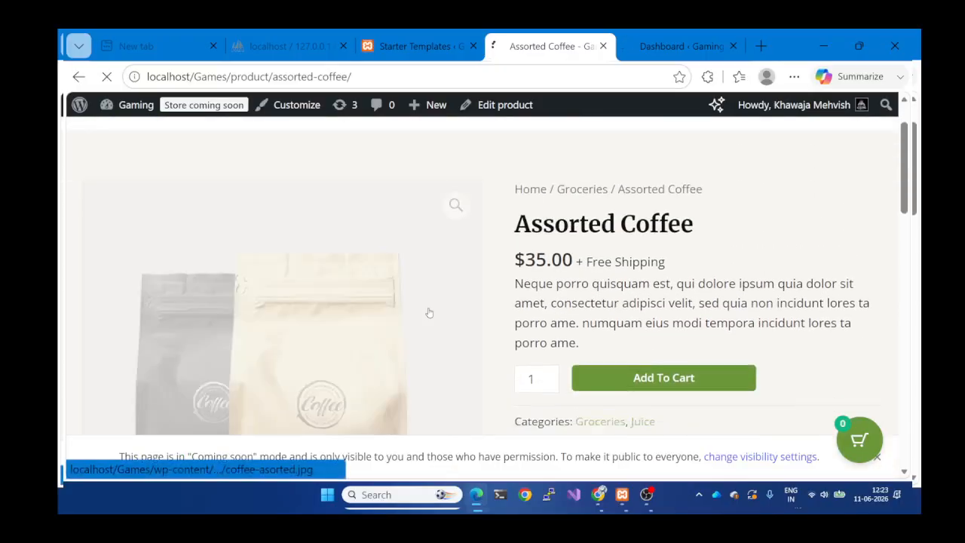
scroll(386, 268, "down", 3)
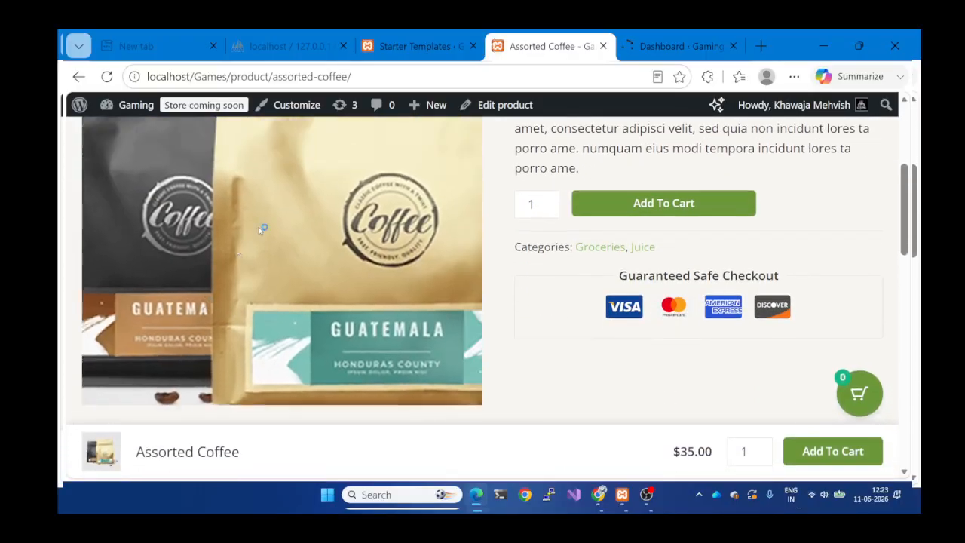
scroll(543, 215, "down", 10)
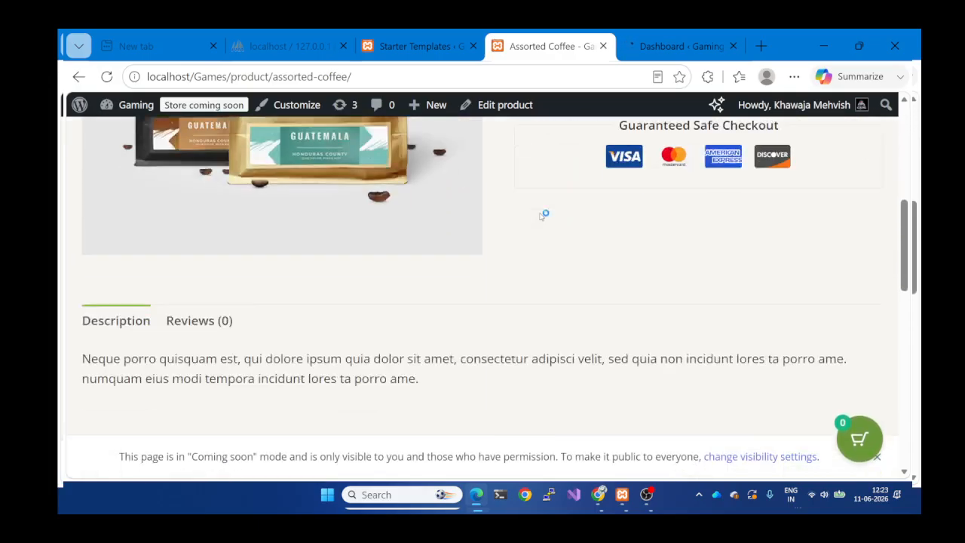
scroll(252, 275, "down", 2)
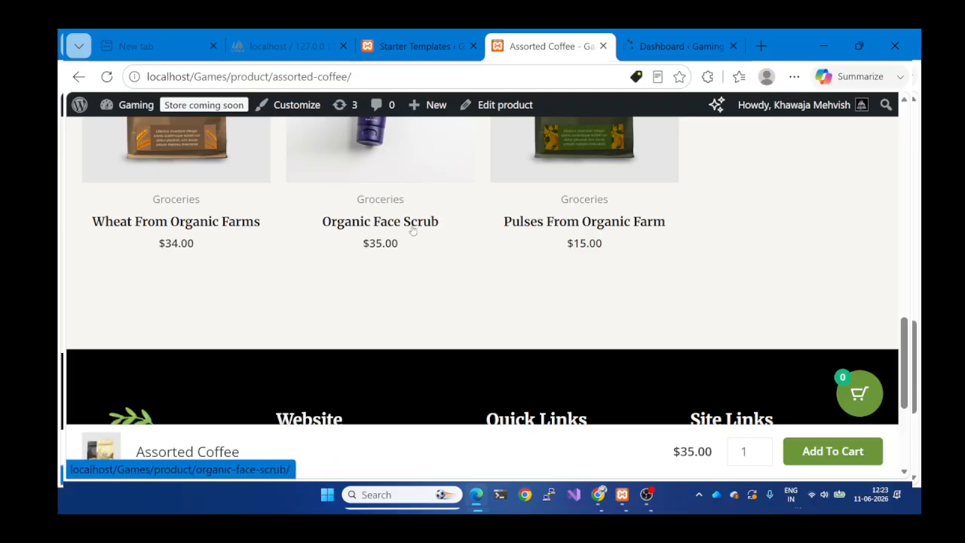
scroll(422, 232, "up", 10)
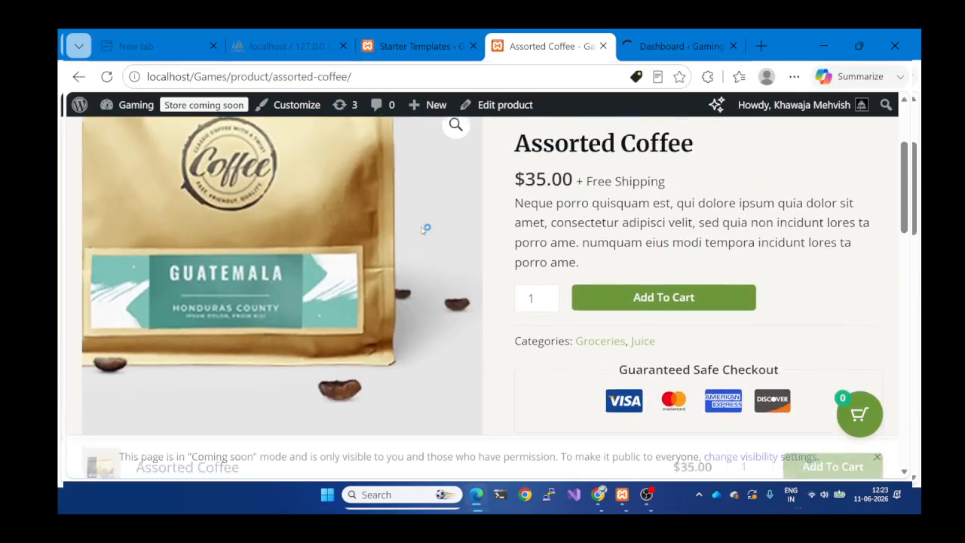
left_click(549, 292)
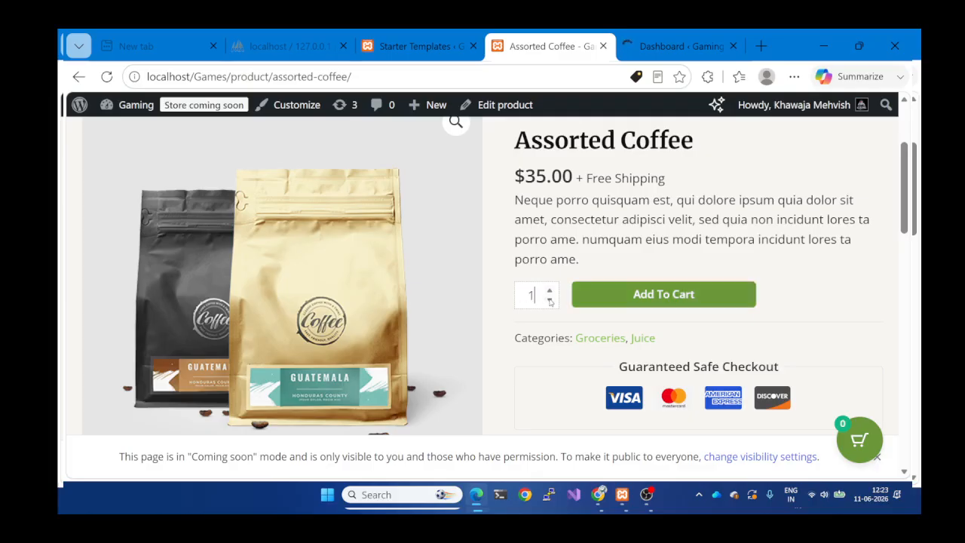
left_click(622, 300)
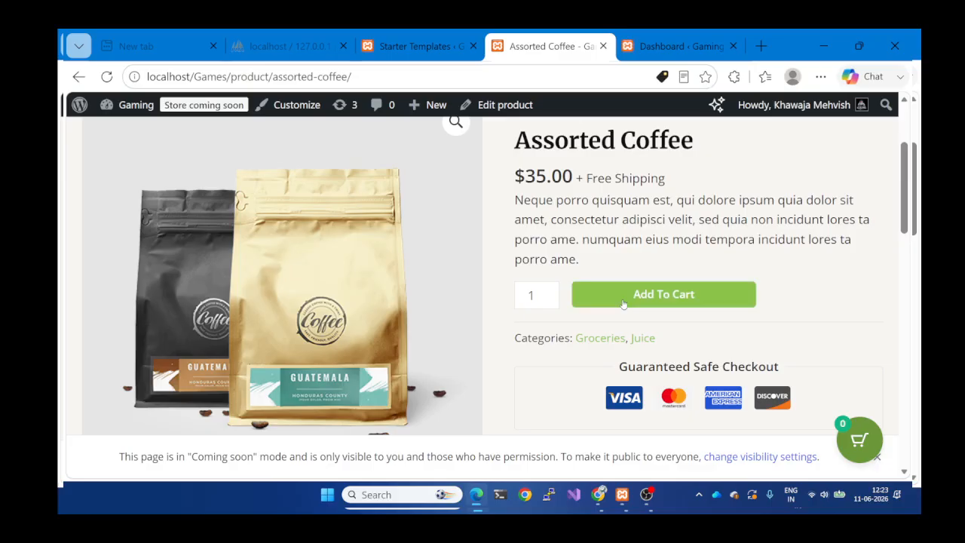
scroll(687, 267, "up", 3)
scroll(687, 265, "down", 4)
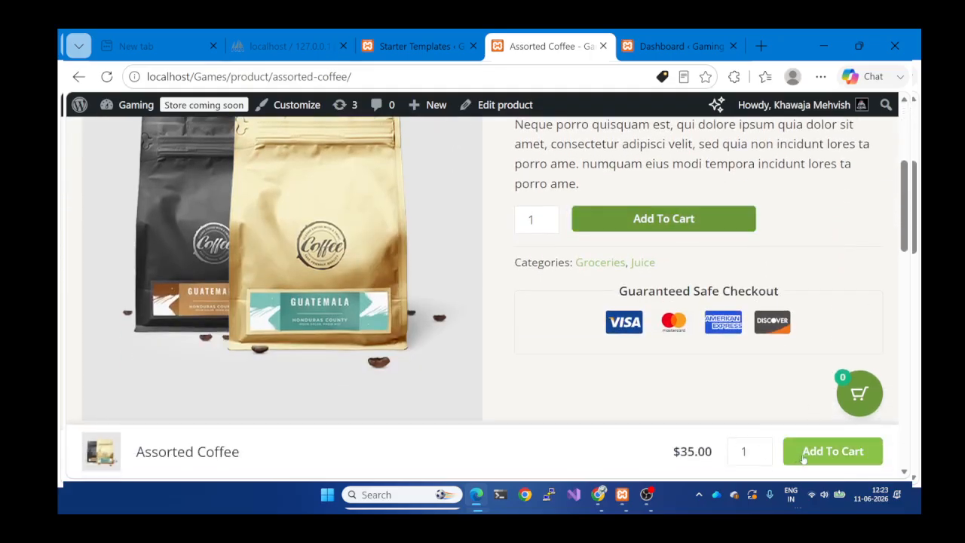
left_click(851, 386)
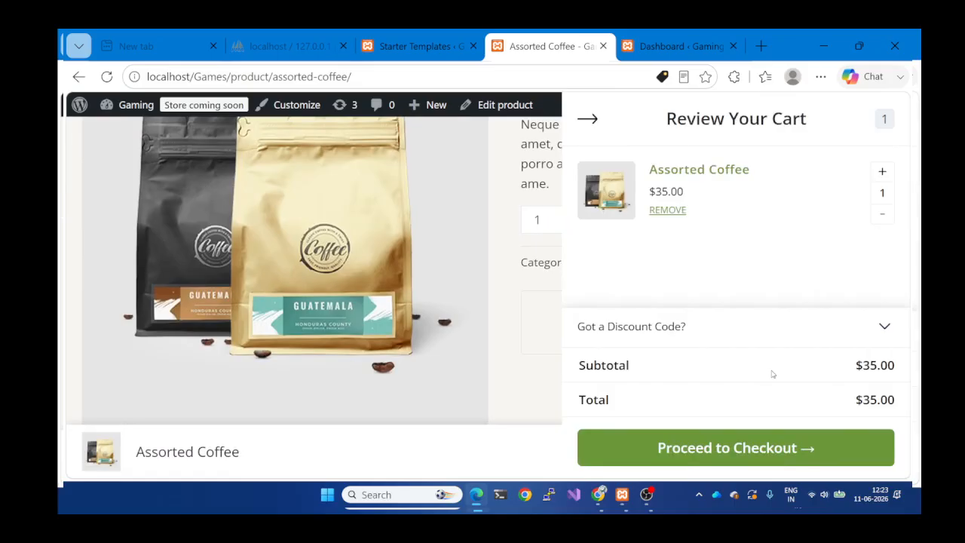
left_click(721, 447)
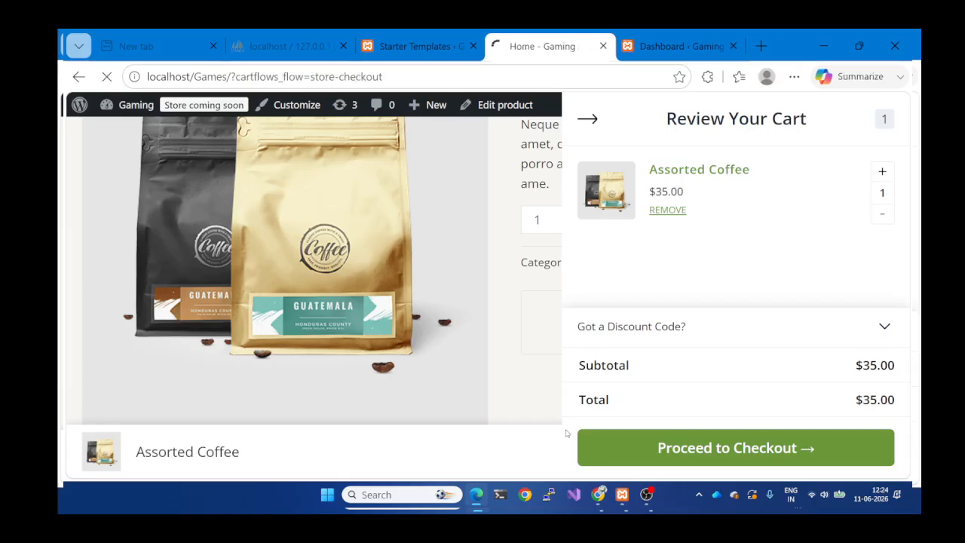
scroll(640, 455, "down", 5)
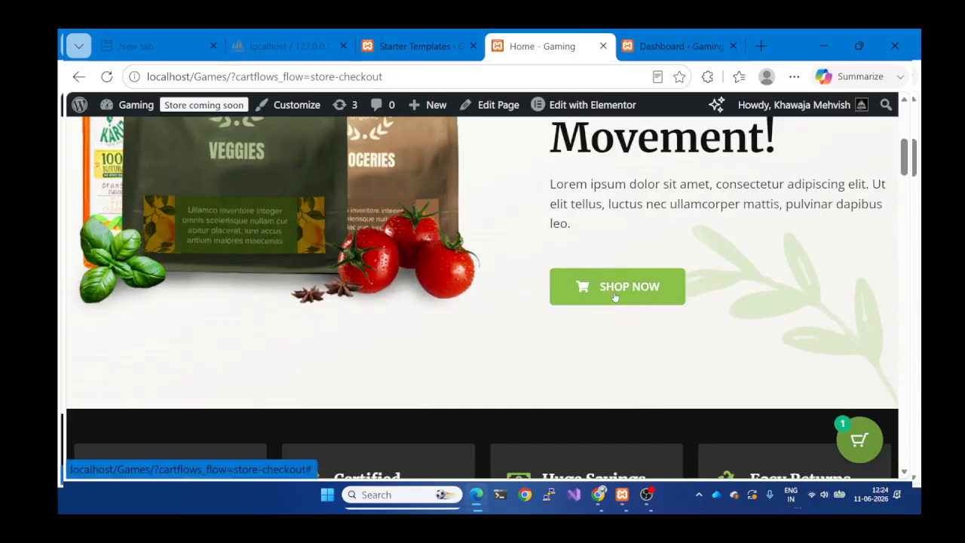
left_click(615, 296)
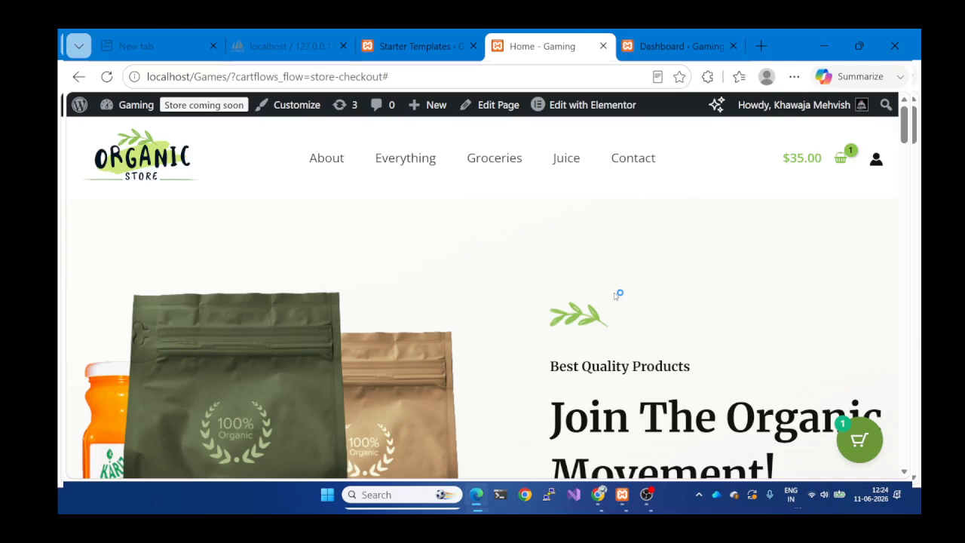
scroll(617, 295, "down", 4)
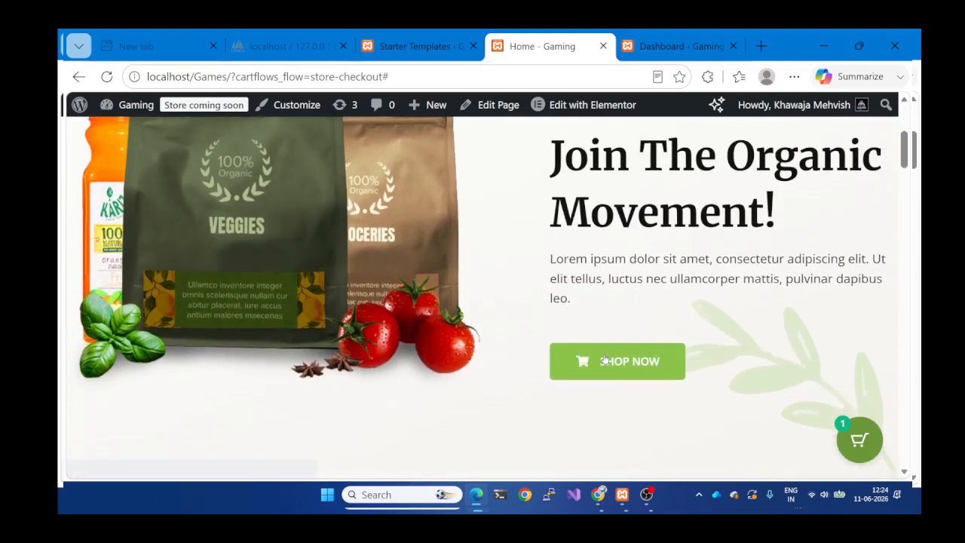
left_click(604, 361)
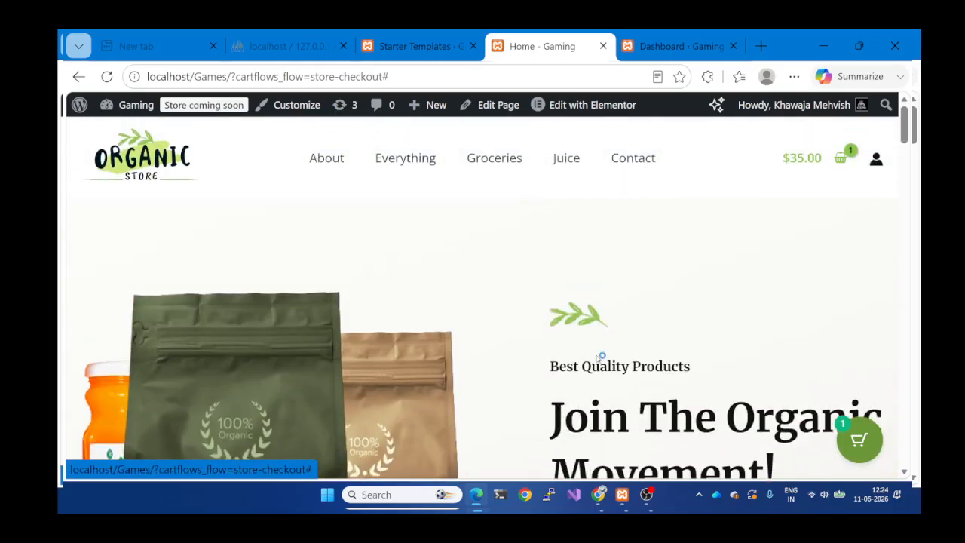
left_click(835, 159)
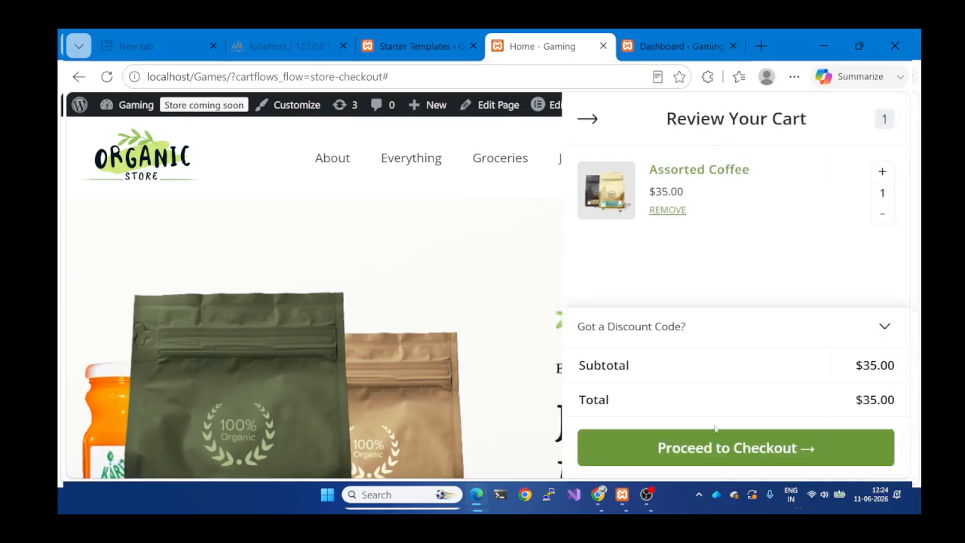
left_click(712, 447)
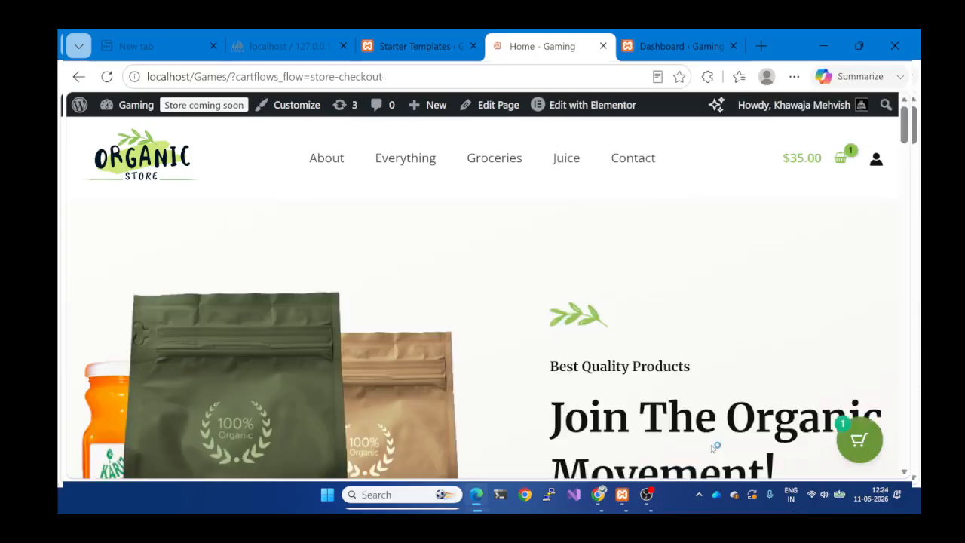
In the admin Dashboard tab, dismiss the SureForms popup and open Products > All Products.
left_click(658, 42)
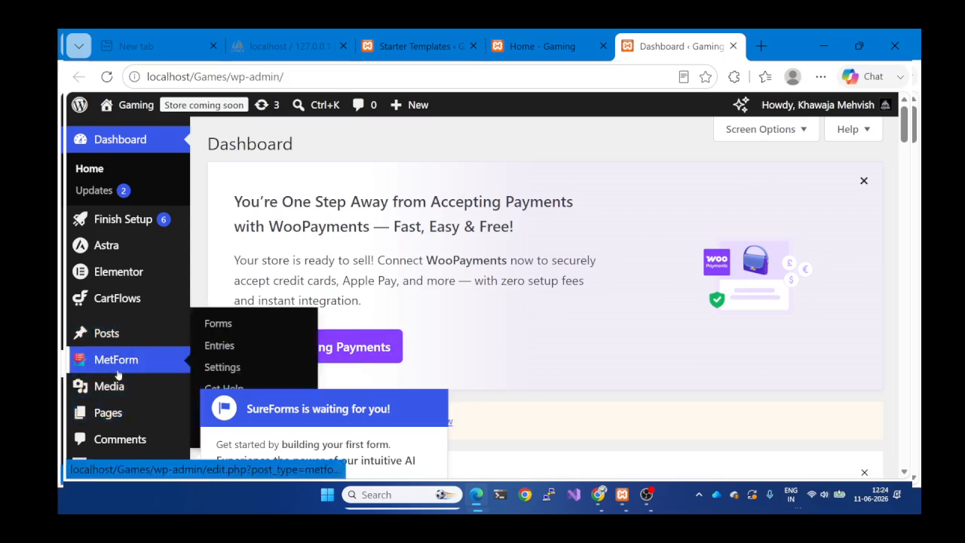
scroll(124, 373, "down", 3)
mouse_move(129, 319)
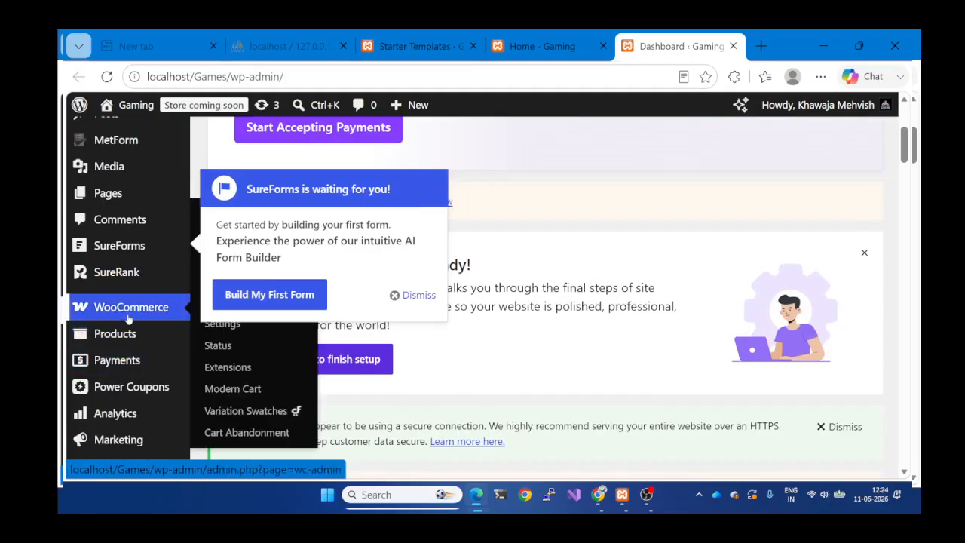
left_click(411, 295)
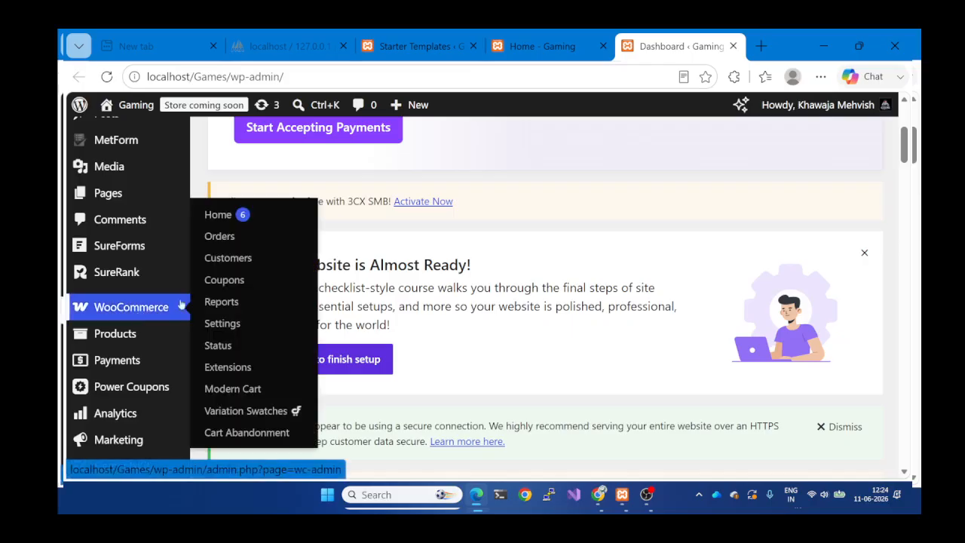
left_click(126, 336)
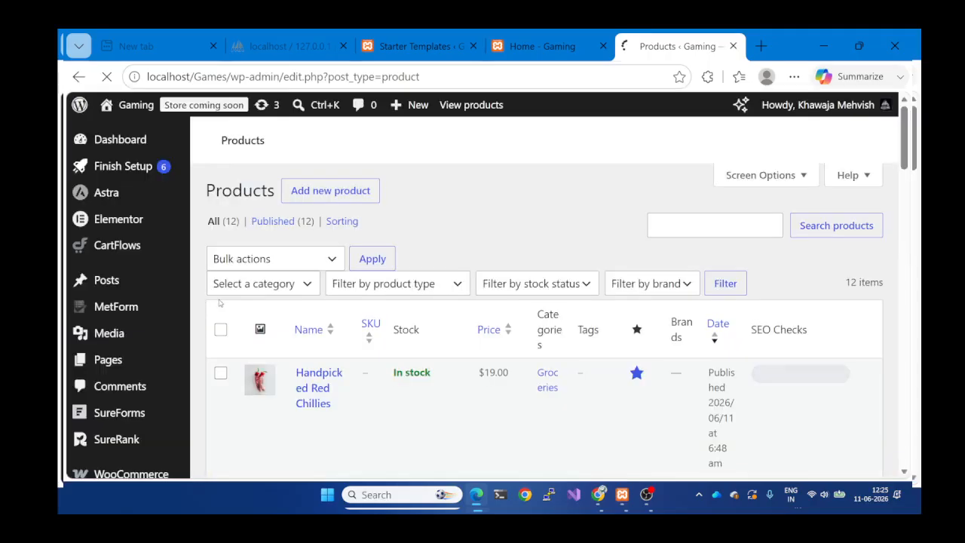
Dismiss the HTTPS connection warning and the Elementor AI announcement while reviewing the products.
scroll(326, 377, "down", 3)
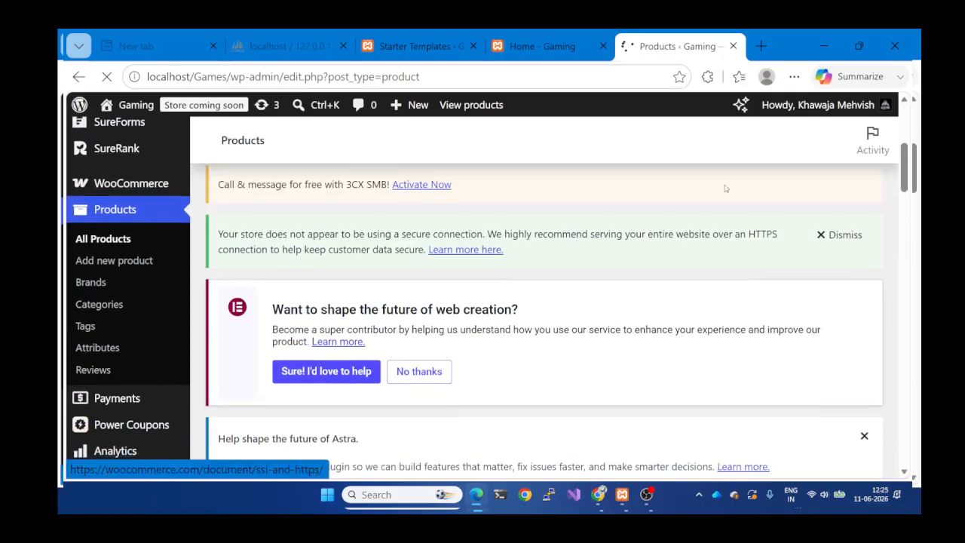
left_click(821, 235)
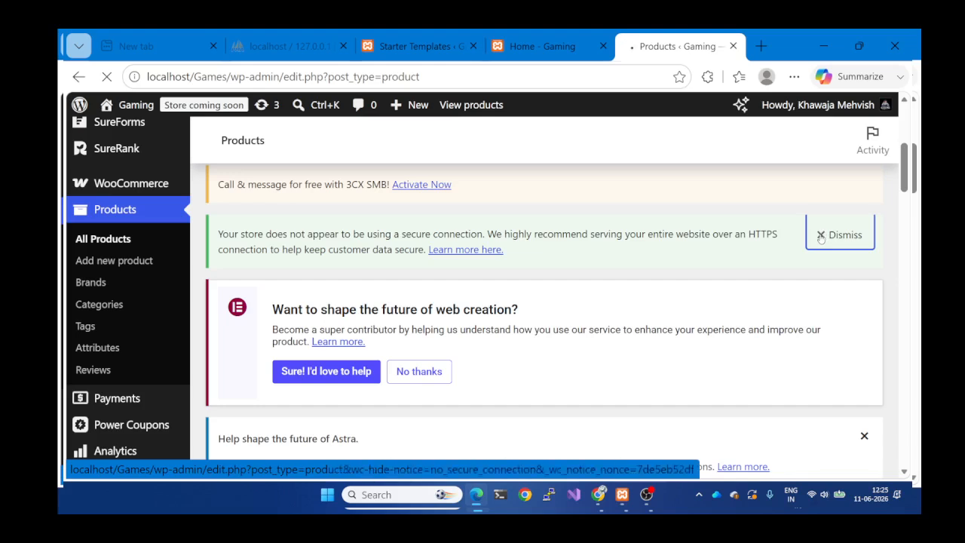
scroll(763, 239, "up", 3)
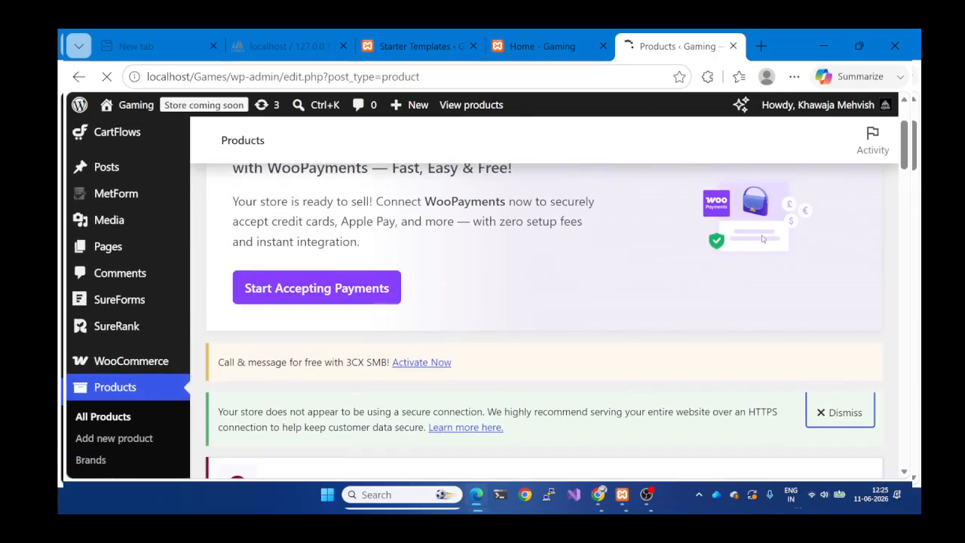
scroll(763, 239, "down", 1)
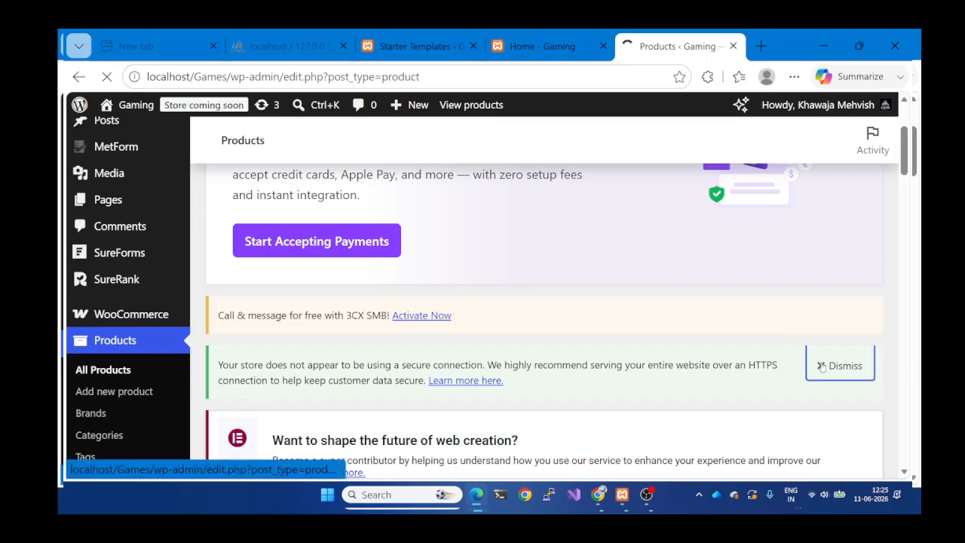
scroll(821, 365, "down", 5)
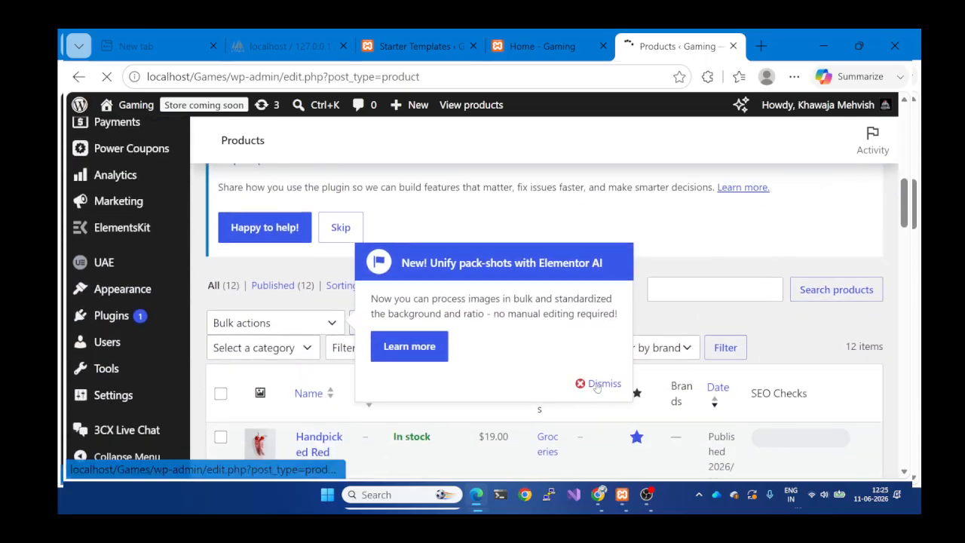
left_click(596, 386)
Scroll through all 12 products and close the WooPayments promotion banner.
scroll(434, 367, "down", 5)
scroll(434, 367, "down", 10)
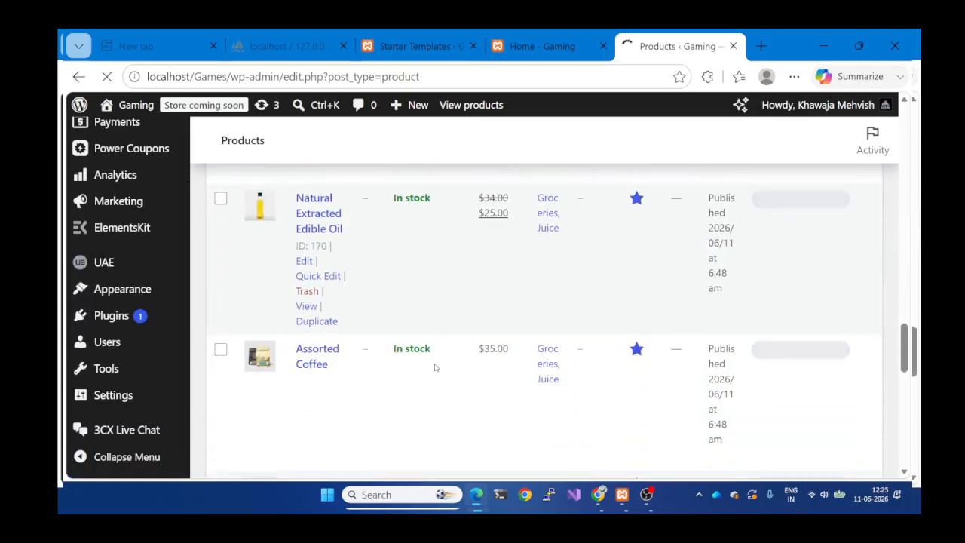
scroll(434, 367, "down", 10)
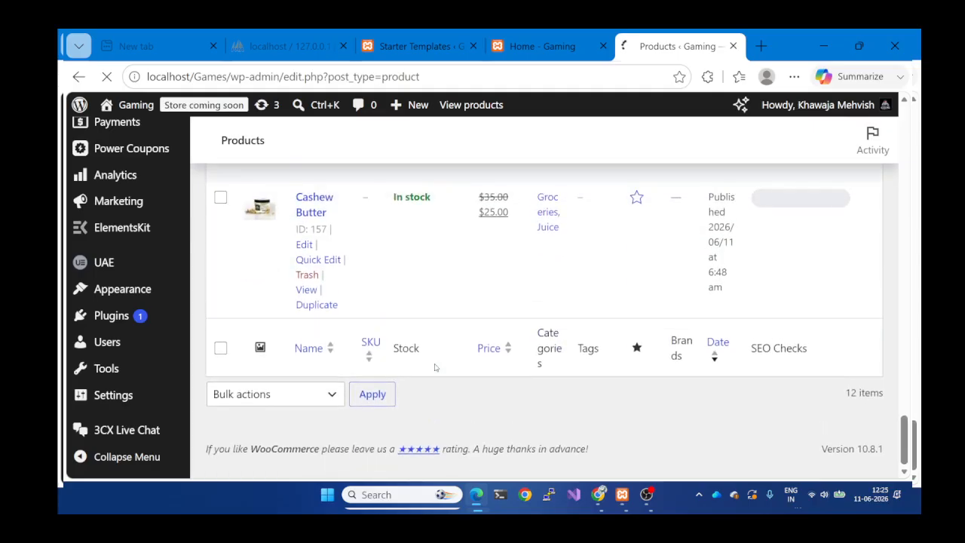
scroll(434, 367, "up", 20)
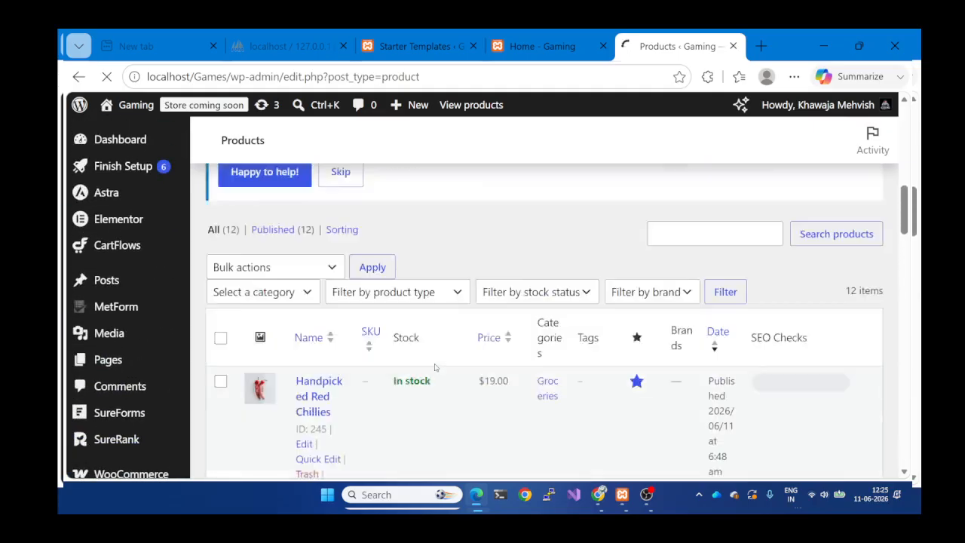
scroll(434, 367, "up", 5)
scroll(322, 391, "down", 1)
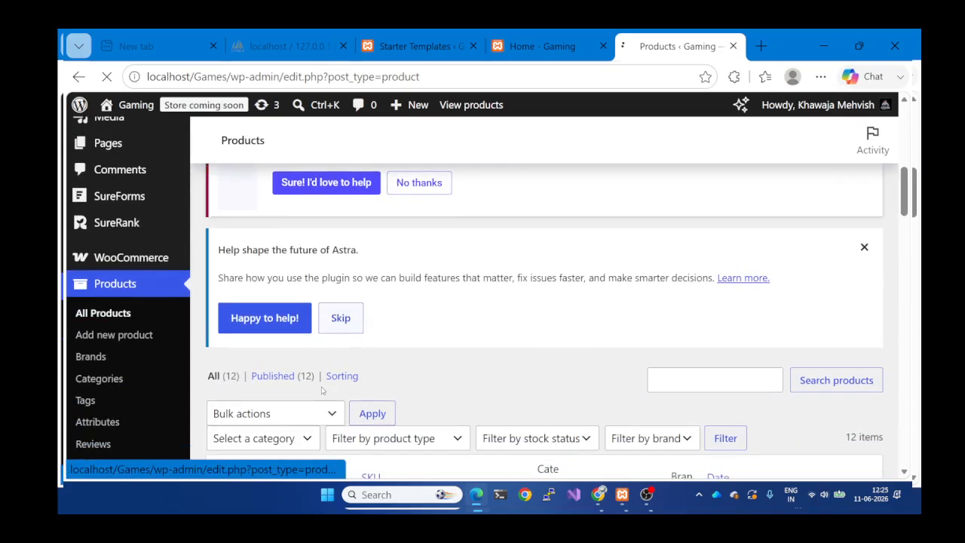
scroll(429, 405, "down", 1)
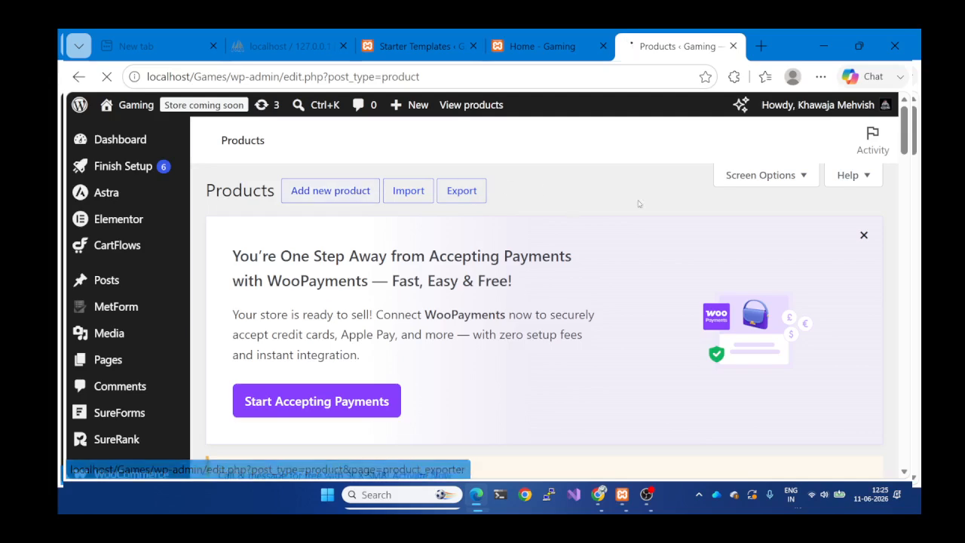
left_click(863, 236)
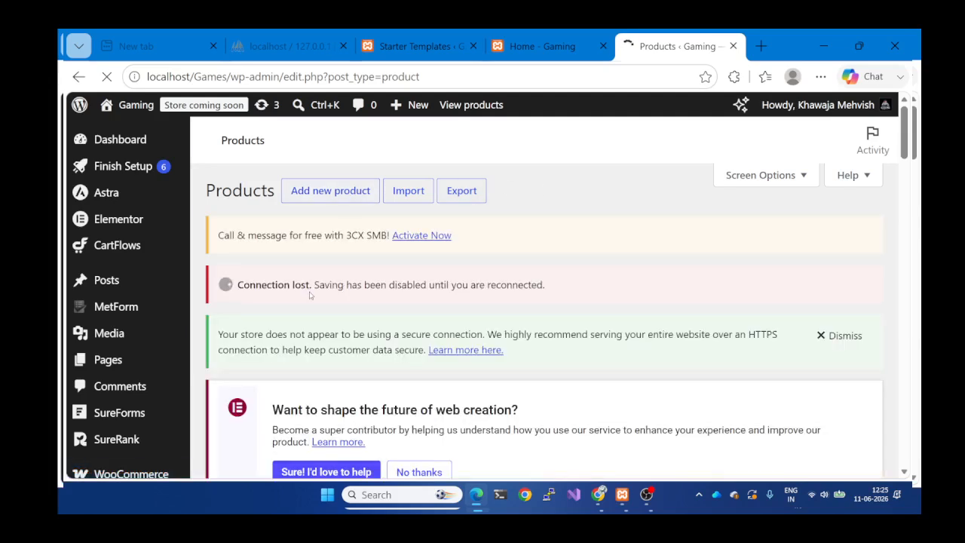
scroll(306, 264, "down", 1)
mouse_move(132, 408)
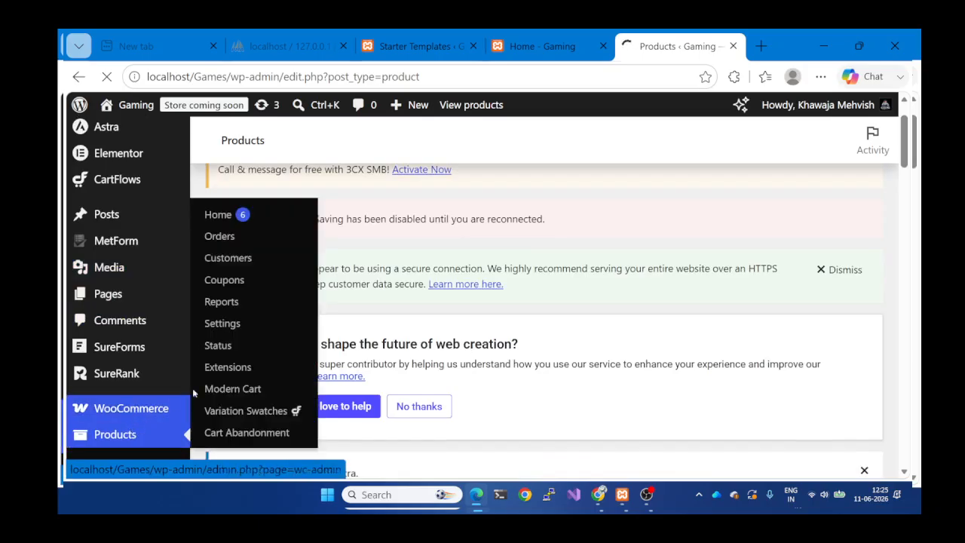
Open WooCommerce Settings on the General tab.
left_click(222, 324)
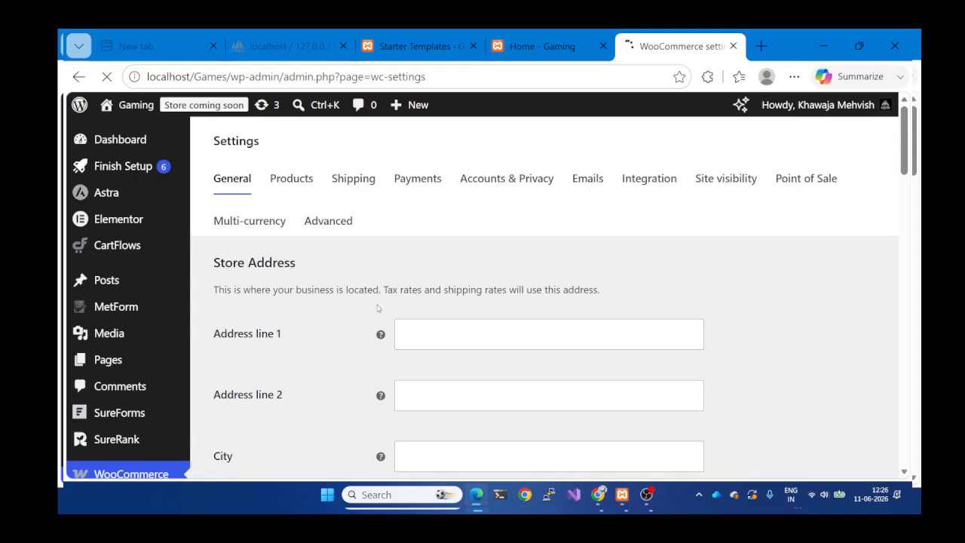
scroll(378, 307, "down", 6)
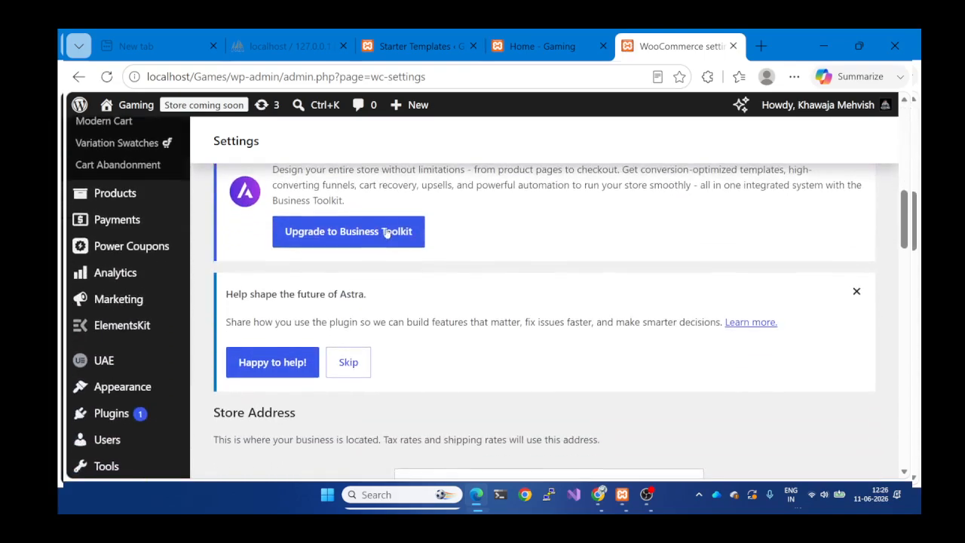
scroll(388, 233, "up", 8)
scroll(362, 304, "down", 7)
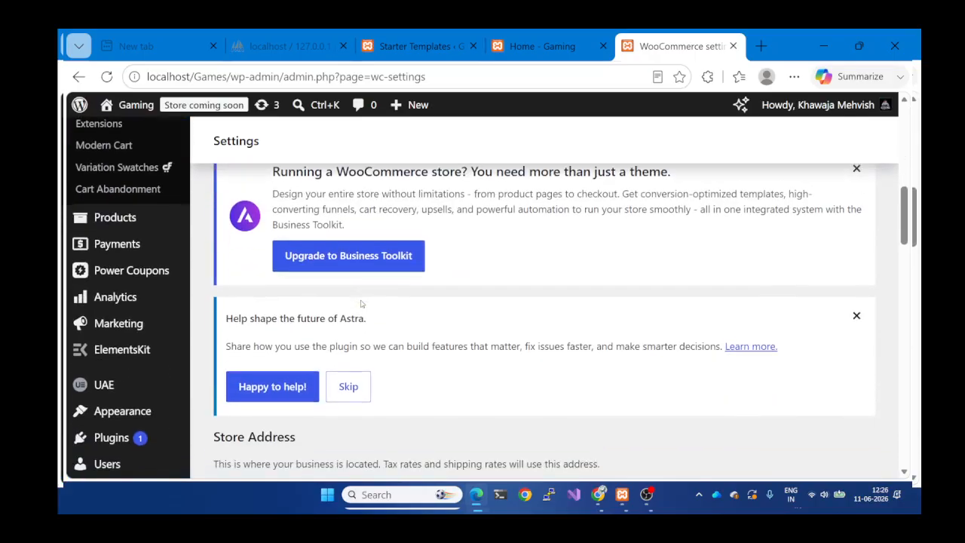
scroll(361, 303, "up", 8)
Close the WooPayments, 'Running a WooCommerce store', Elementor feedback and Astra feedback notices.
left_click(856, 275)
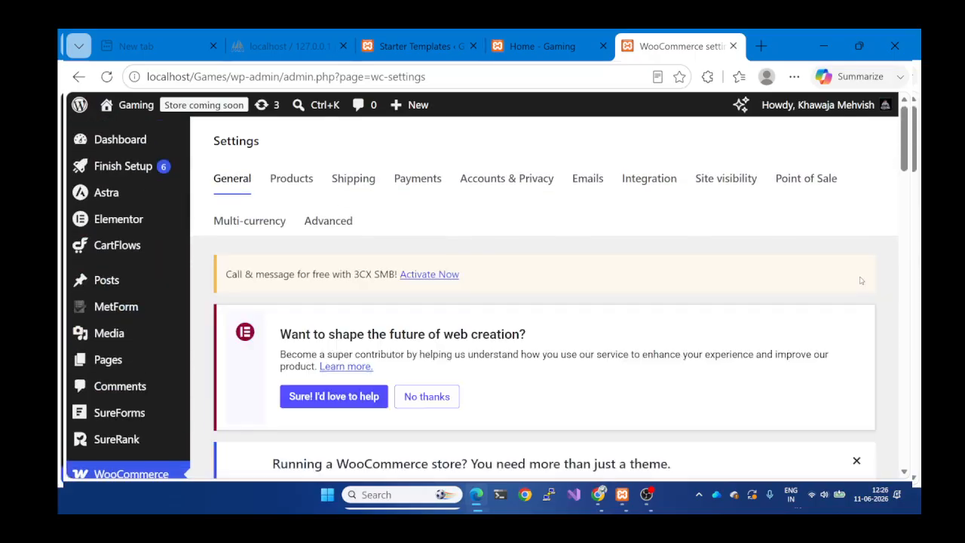
scroll(832, 329, "down", 1)
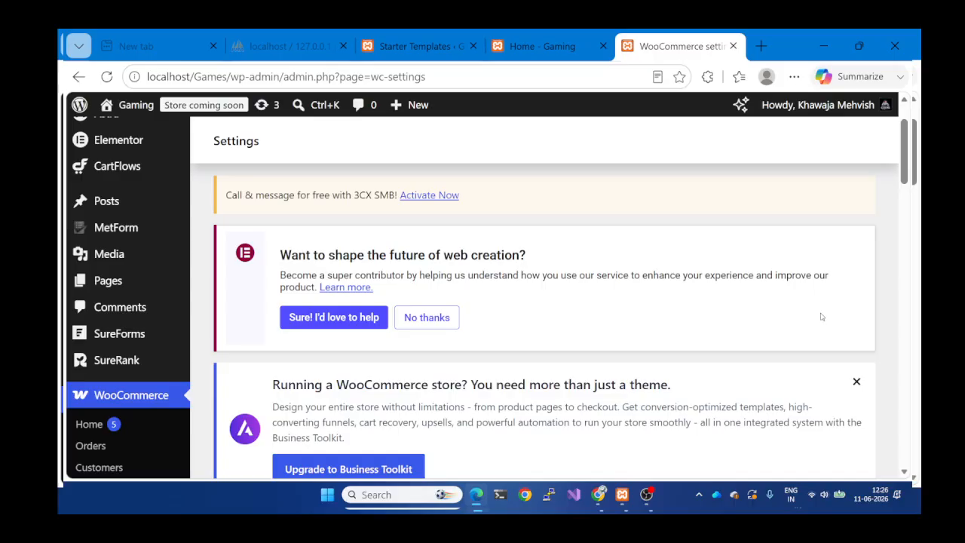
scroll(821, 316, "down", 1)
left_click(856, 314)
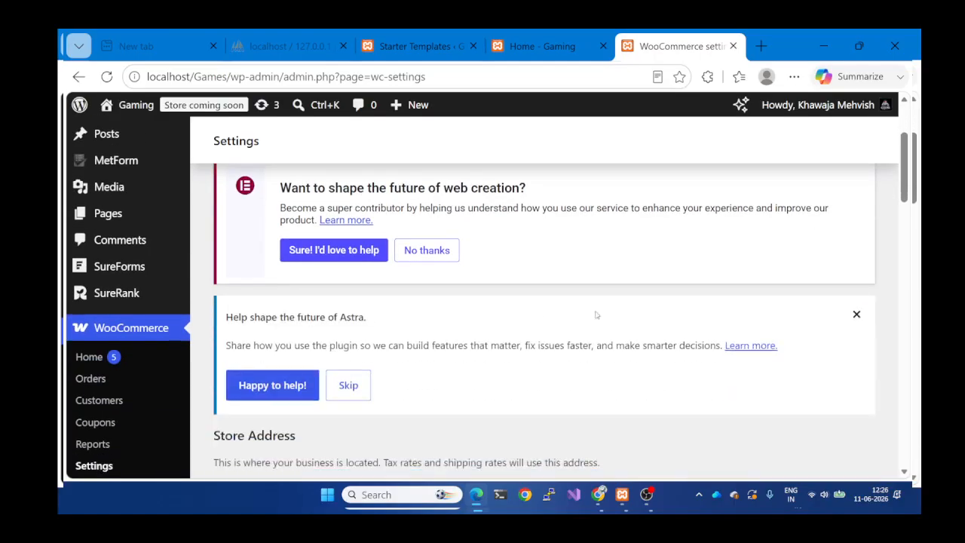
left_click(427, 251)
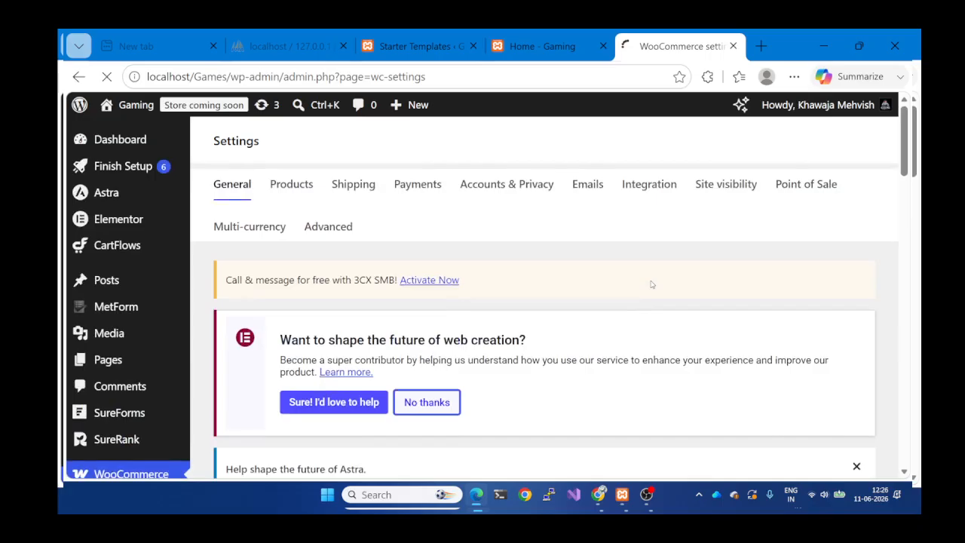
left_click(855, 304)
scroll(594, 336, "down", 2)
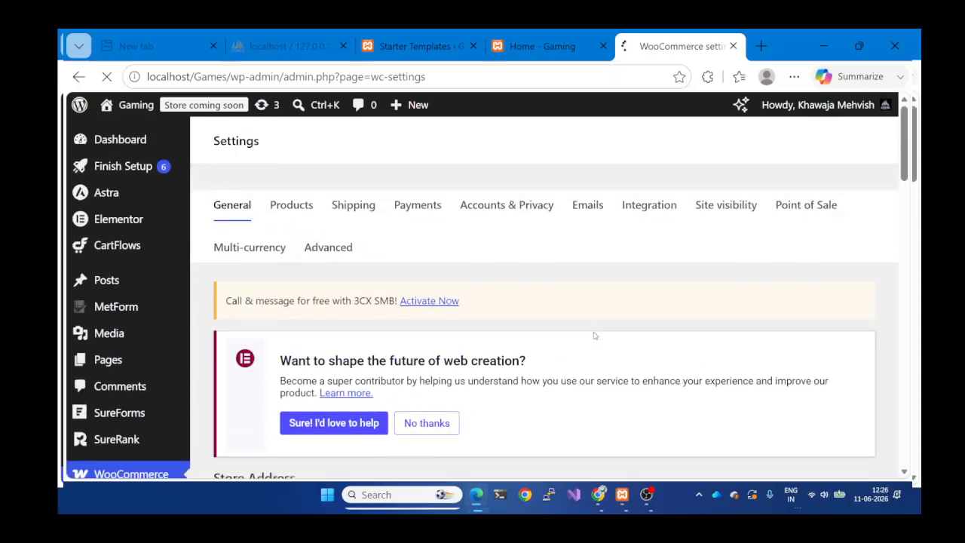
scroll(594, 336, "down", 3)
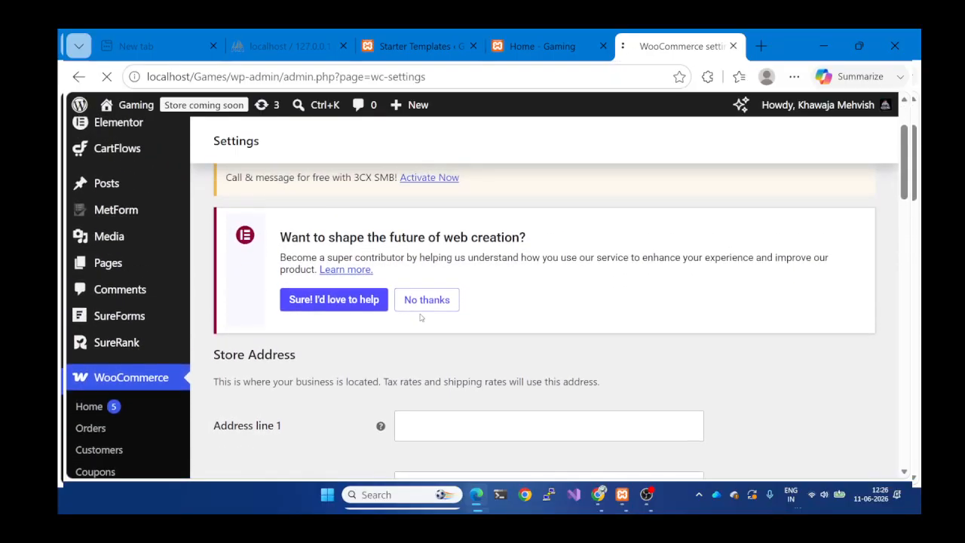
Glance at the storefront home page, then return to the Store Address section of settings.
left_click(543, 46)
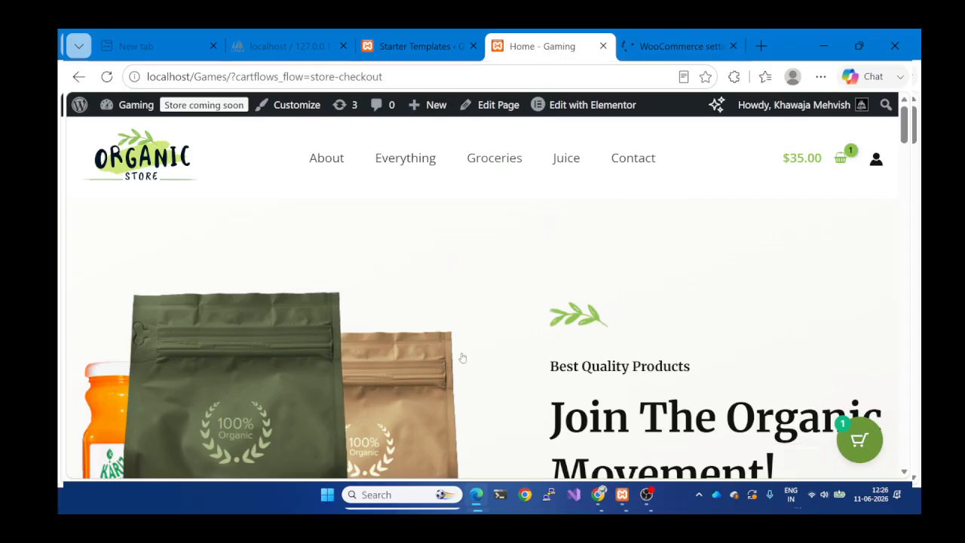
scroll(520, 361, "down", 3)
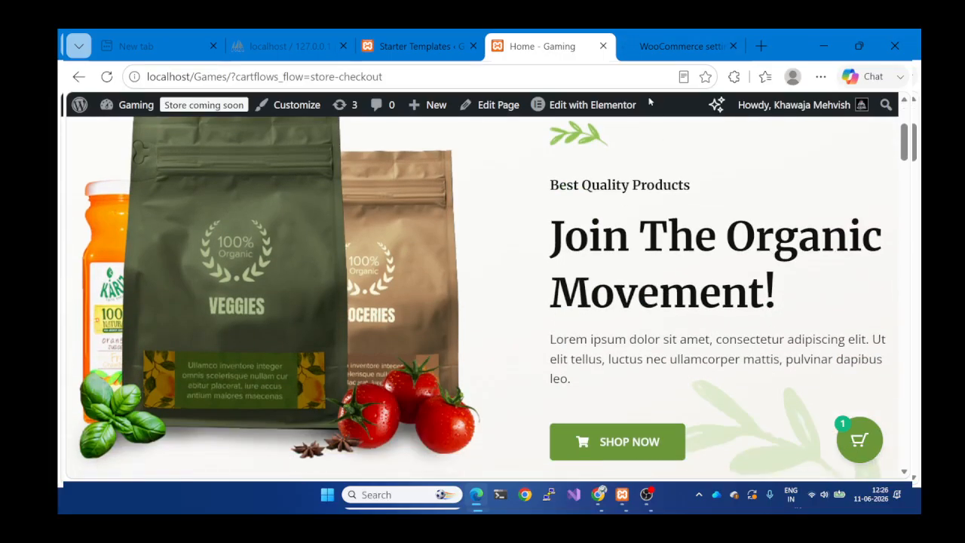
left_click(652, 48)
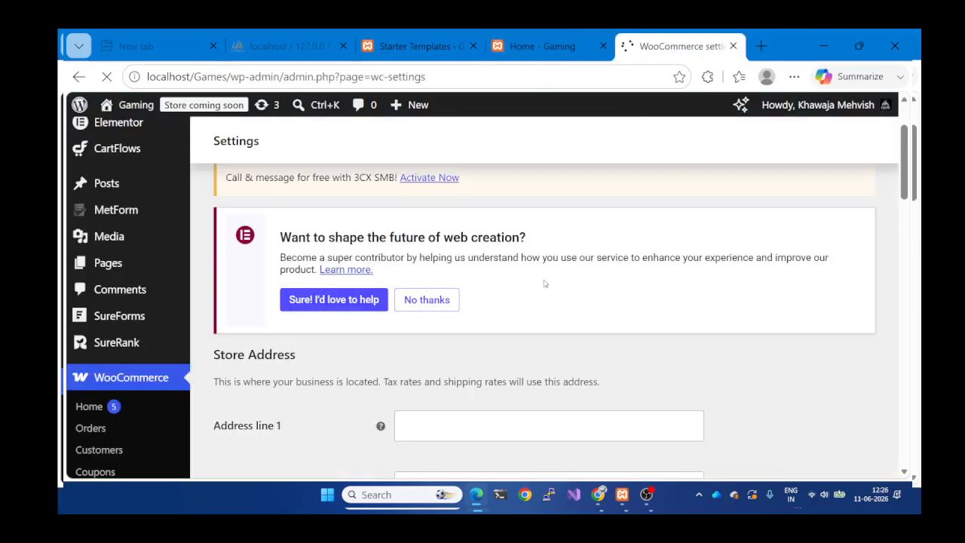
scroll(544, 283, "down", 2)
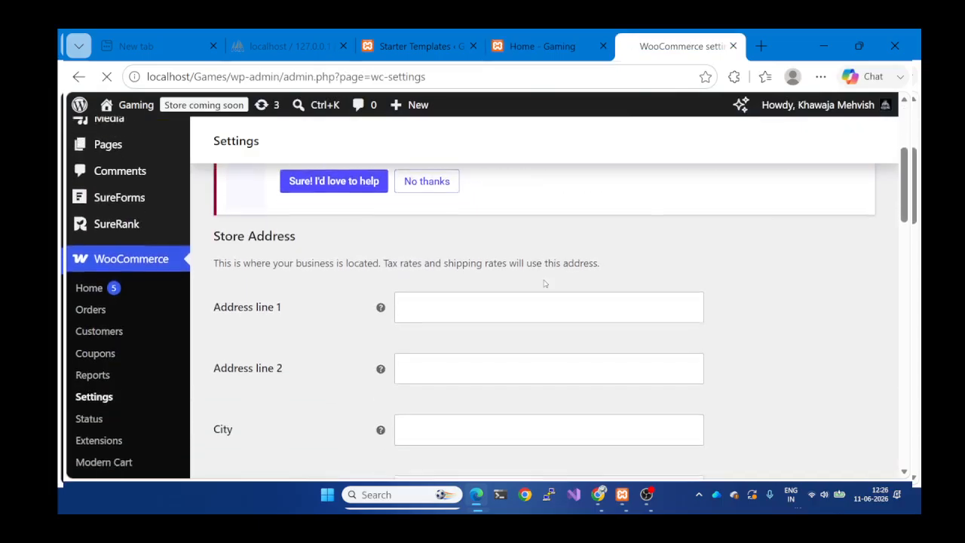
Autofill the store's street address and city from saved browser info.
left_click(408, 305)
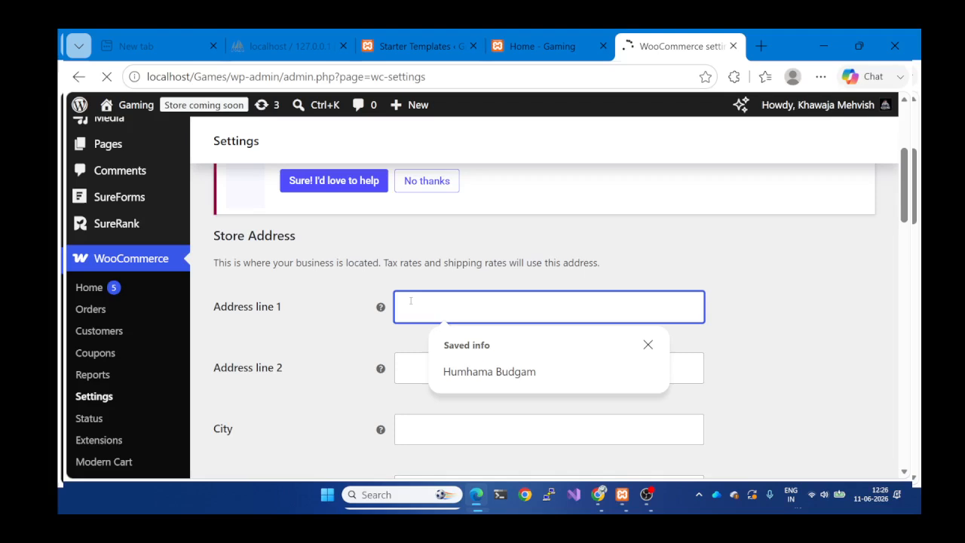
left_click(495, 371)
left_click(495, 368)
scroll(495, 369, "down", 3)
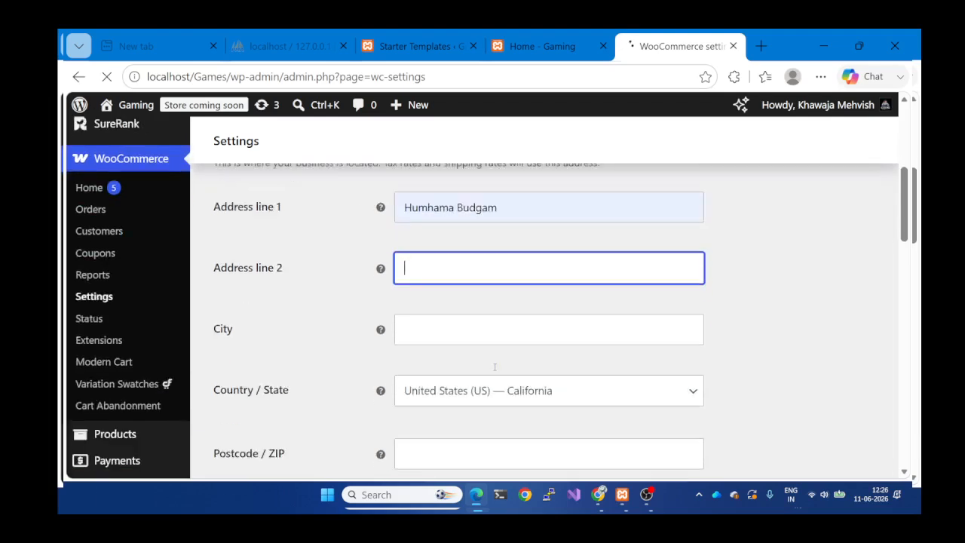
left_click(485, 253)
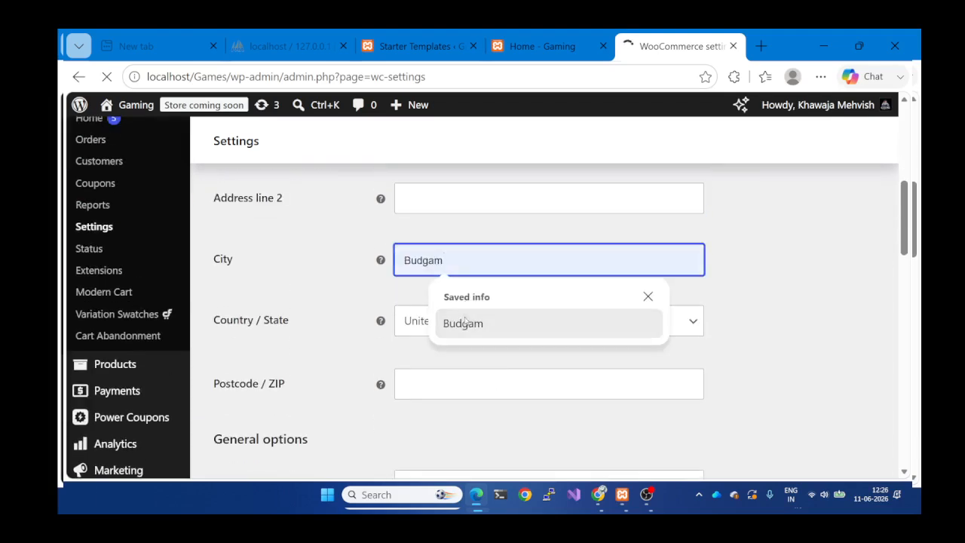
left_click(545, 329)
Search 'india' to set Country / State to India — Jammu and Kashmir, then autofill the postcode.
left_click(579, 321)
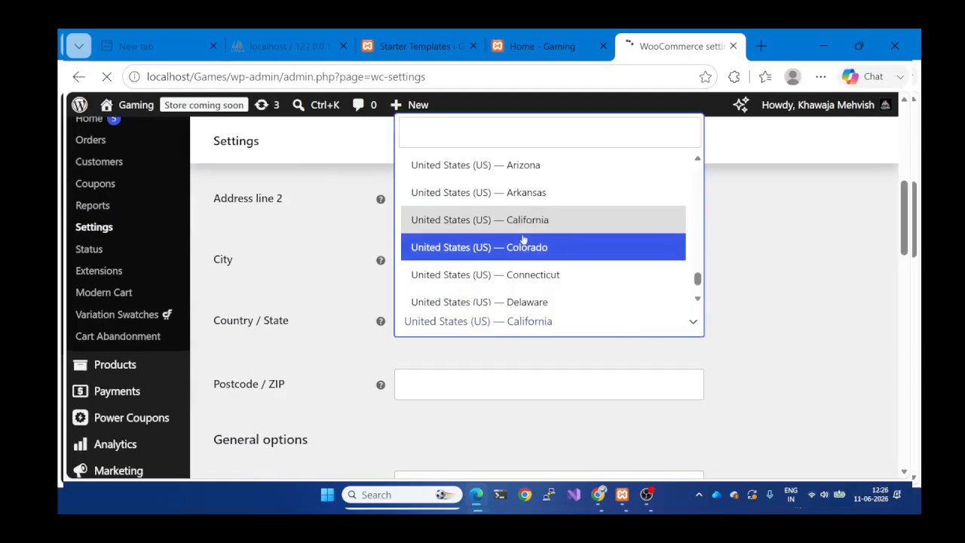
scroll(523, 245, "up", 1)
left_click(484, 128)
type("ind")
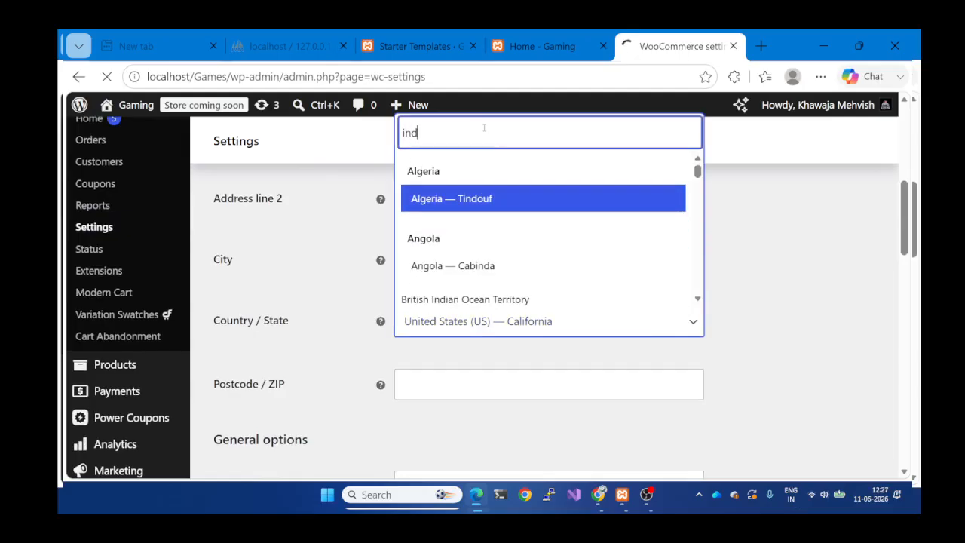
type("ia")
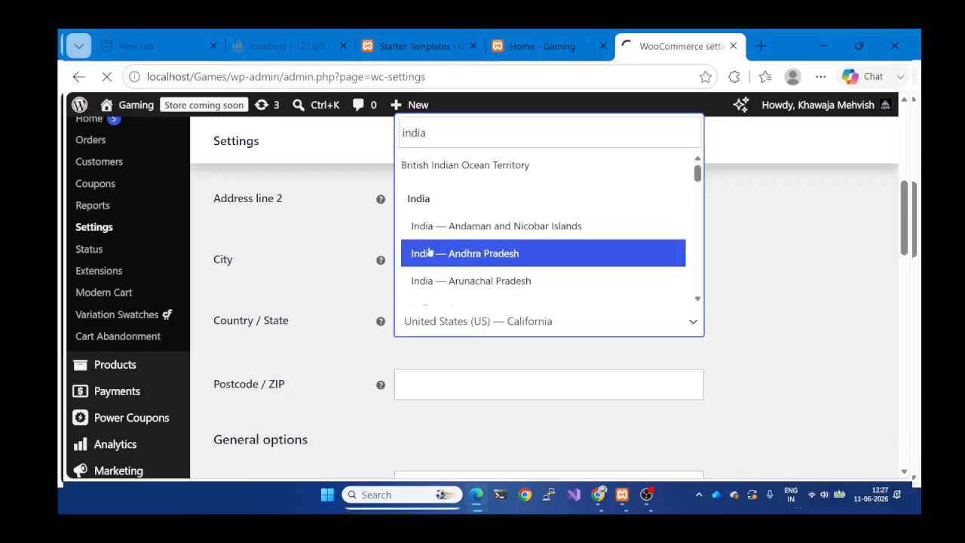
scroll(435, 270, "down", 3)
scroll(435, 273, "down", 6)
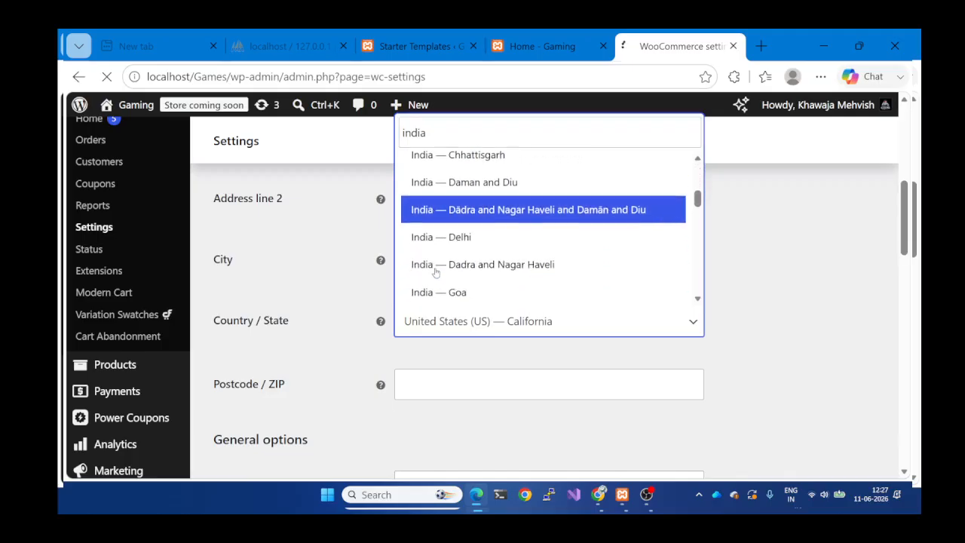
left_click(441, 262)
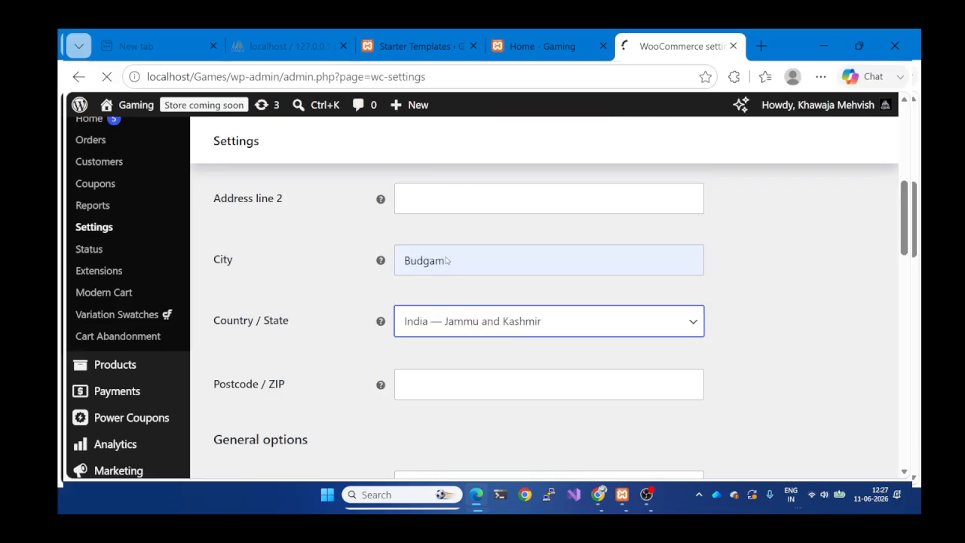
scroll(441, 286, "down", 2)
scroll(437, 321, "up", 1)
left_click(436, 296)
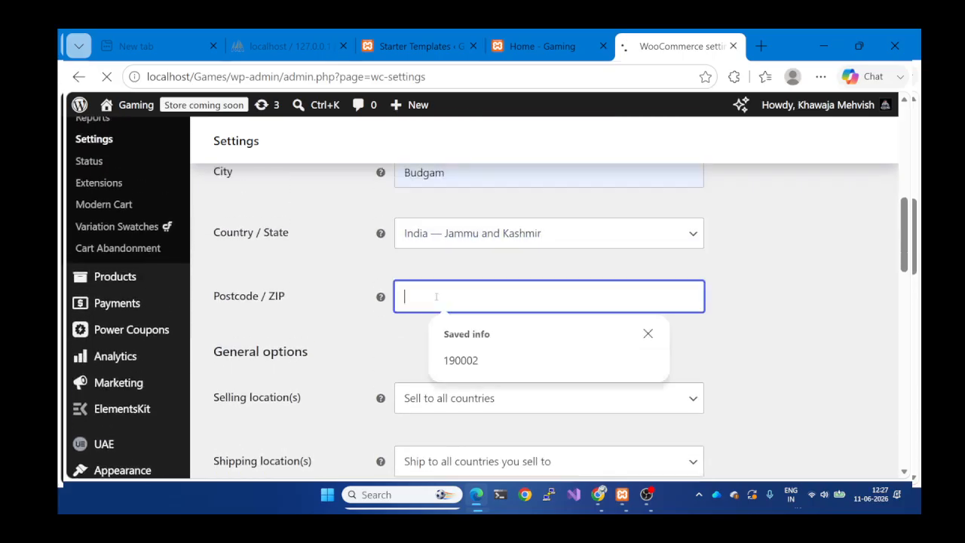
left_click(458, 359)
scroll(458, 301, "down", 2)
scroll(458, 291, "down", 1)
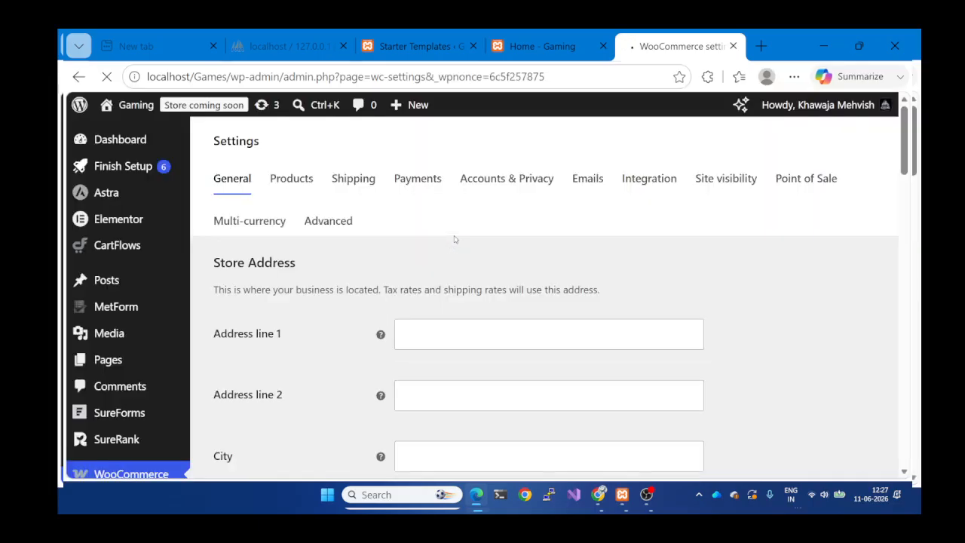
Dismiss the site performance notice and autofill the store's street address again.
scroll(455, 240, "down", 5)
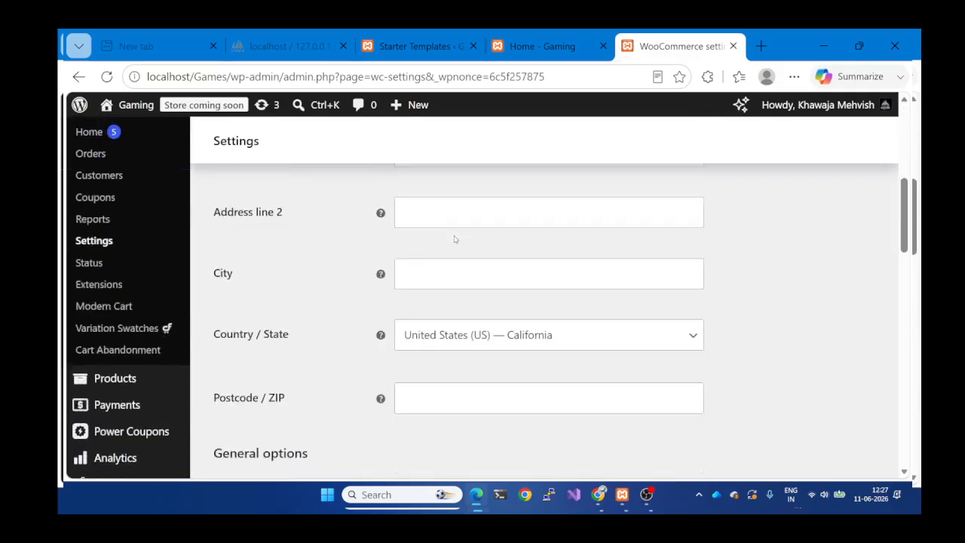
scroll(455, 239, "up", 3)
scroll(455, 239, "up", 3)
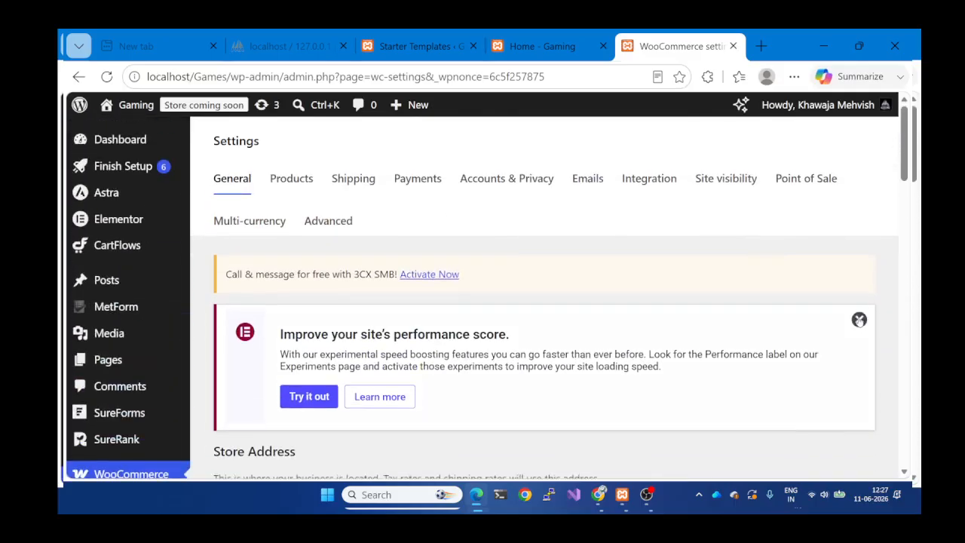
left_click(857, 319)
scroll(498, 323, "down", 1)
left_click(463, 317)
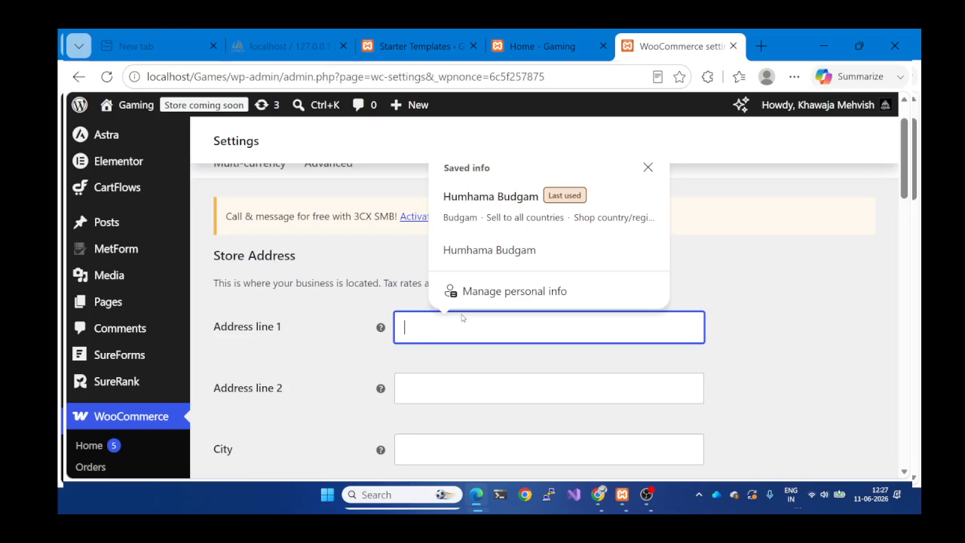
left_click(471, 202)
scroll(468, 206, "down", 2)
scroll(444, 287, "up", 8)
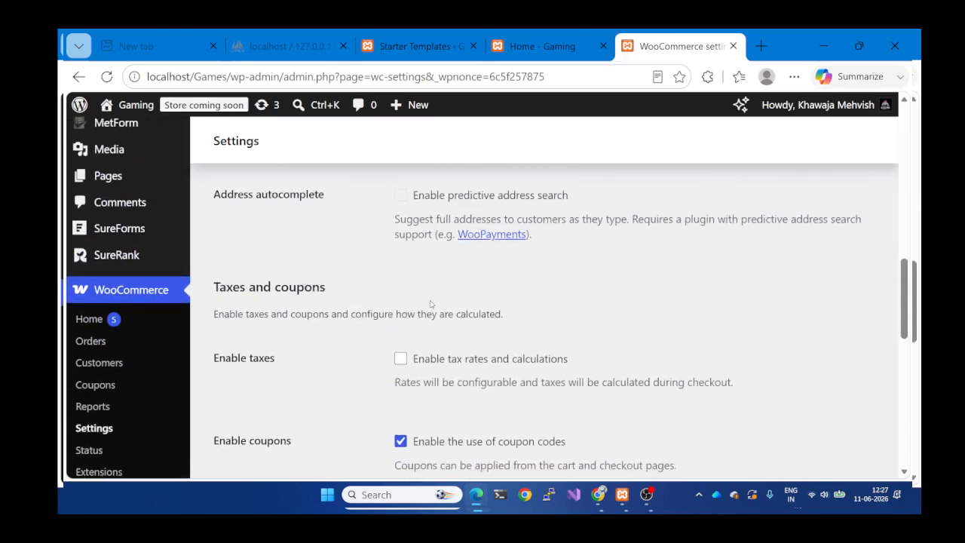
scroll(430, 304, "up", 7)
scroll(430, 303, "down", 4)
scroll(430, 301, "up", 2)
scroll(496, 269, "down", 1)
Set Country / State to India — Jammu and Kashmir via search and autofill the postcode.
left_click(685, 341)
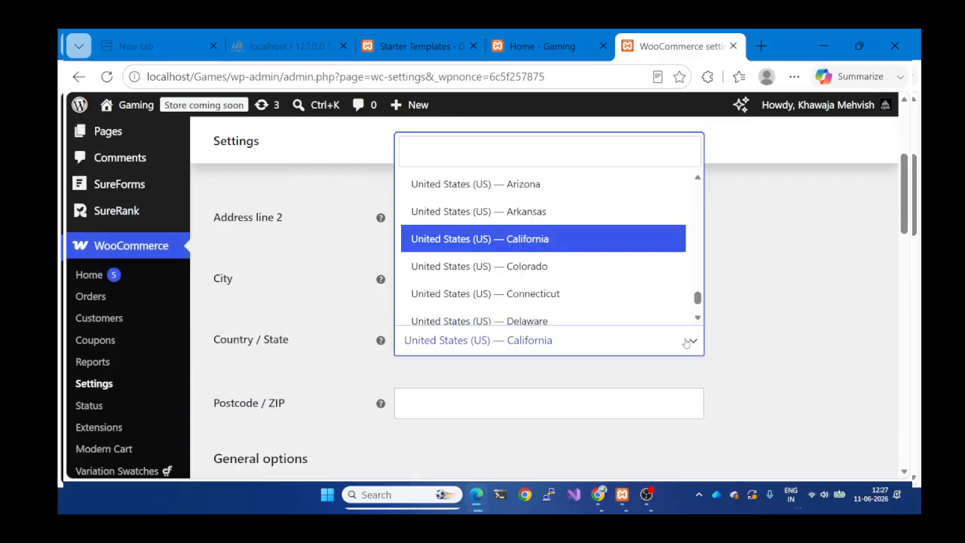
type("india")
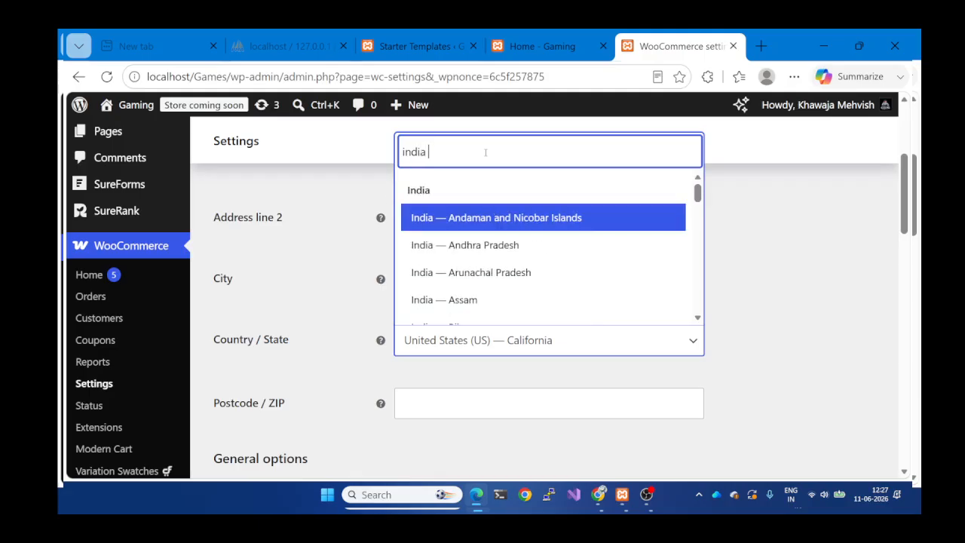
type(" pan")
key("BackSpace")
key("BackSpace")
key("BackSpace")
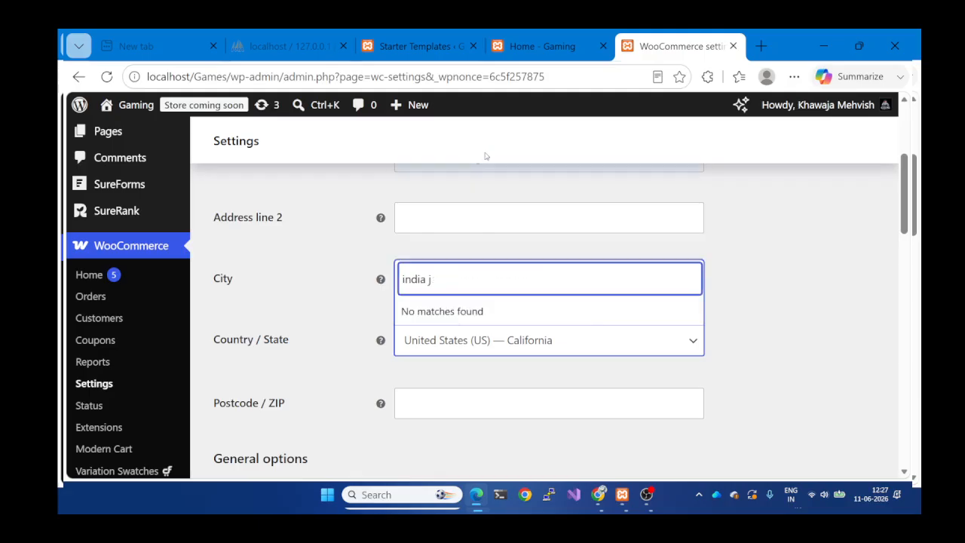
type("--")
key("BackSpace")
key("BackSpace")
key("Down")
key("Down")
key("Down")
key("Down")
key("Down")
key("Down")
key("Down")
key("Down")
key("Down")
key("Down")
key("Down")
key("Down")
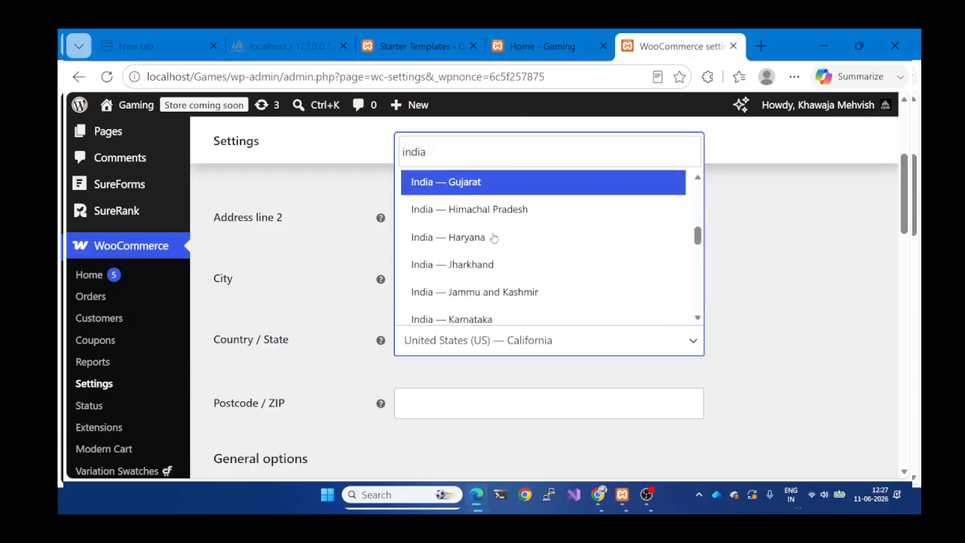
left_click(464, 290)
scroll(442, 290, "down", 2)
left_click(454, 263)
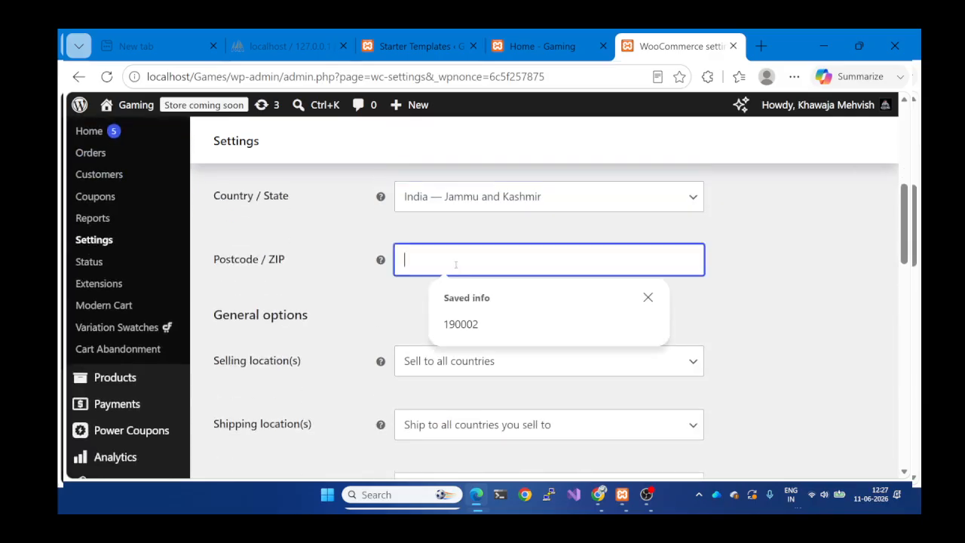
left_click(462, 321)
scroll(462, 322, "down", 1)
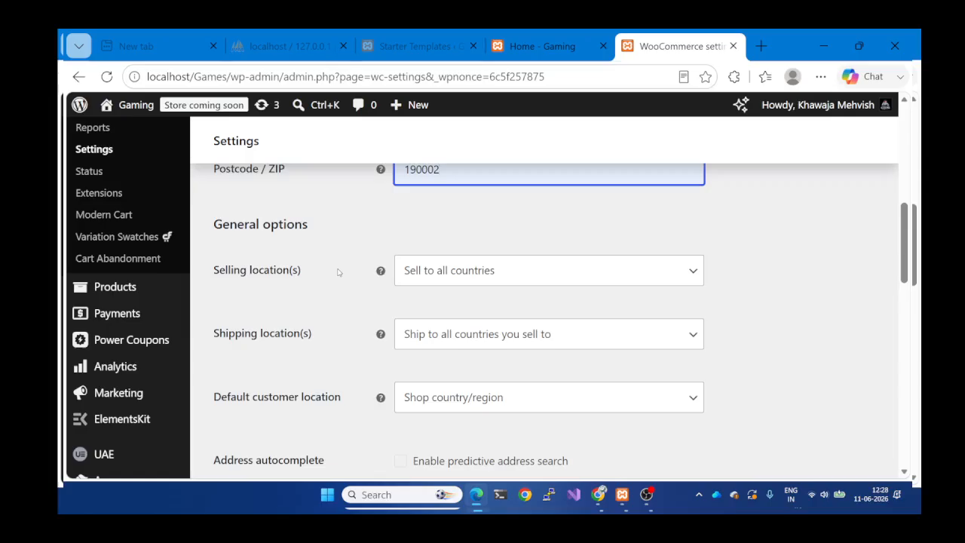
Set Selling location(s) to 'Sell to specific countries'.
left_click(695, 272)
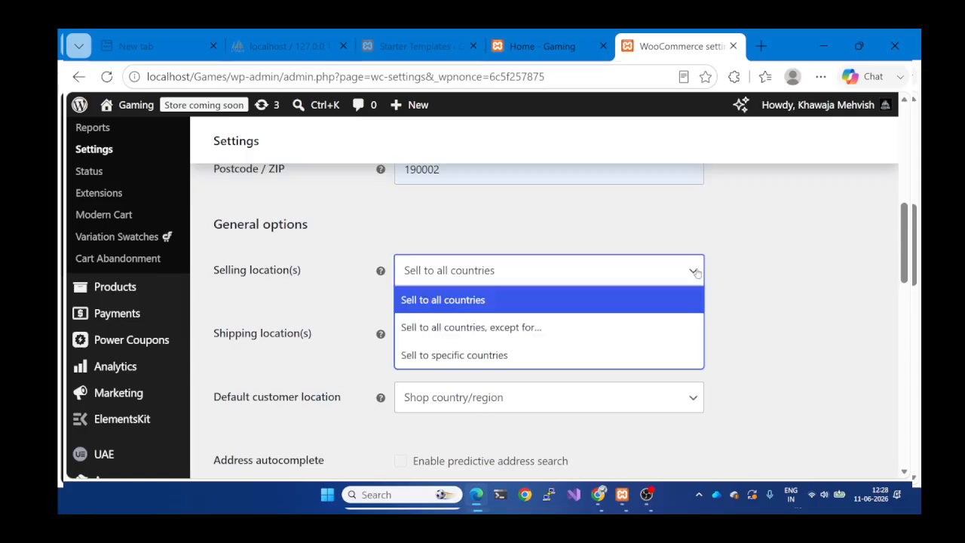
left_click(457, 355)
left_click(465, 343)
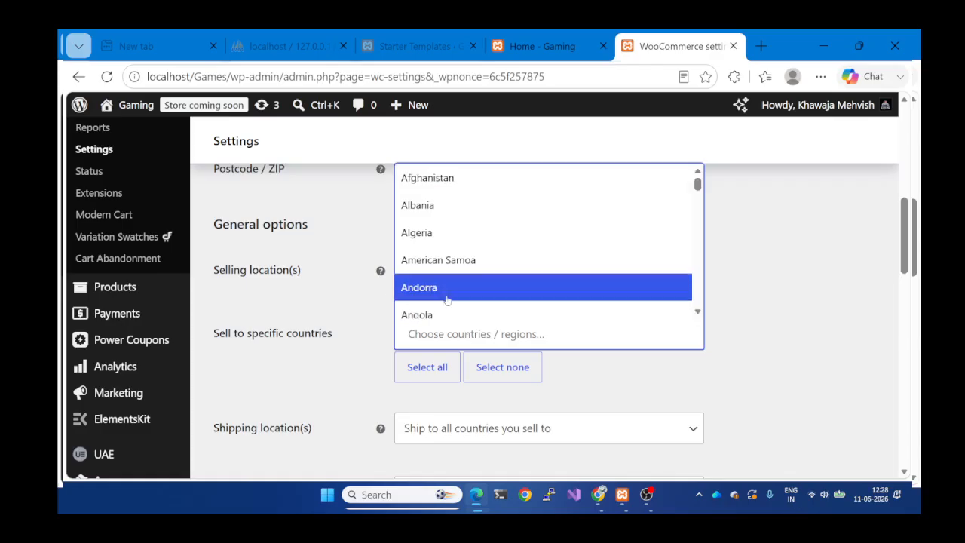
scroll(460, 264, "down", 2)
scroll(460, 262, "down", 1)
Add India as the selling country, briefly adding then removing Sri Lanka.
left_click(450, 335)
type("indi")
left_click(439, 309)
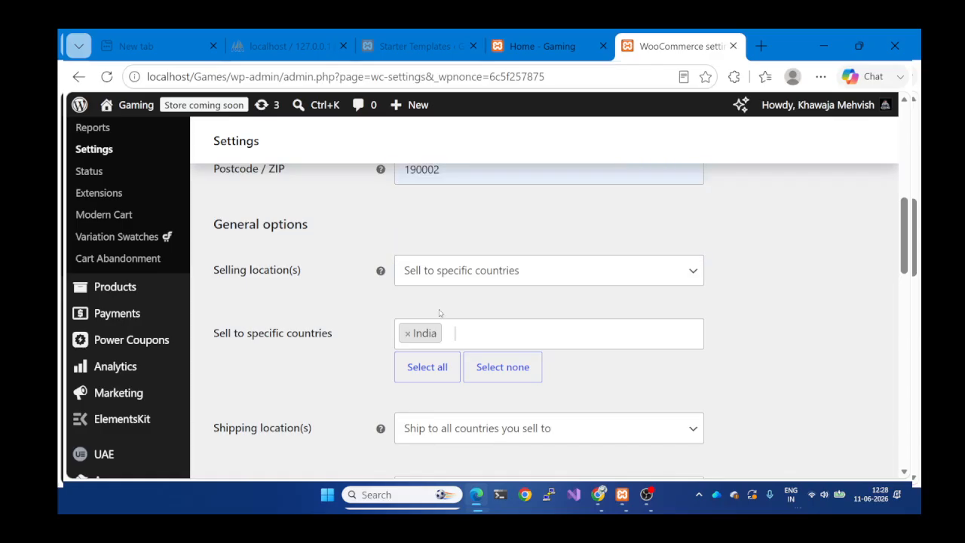
left_click(467, 327)
type("sri")
key("Return")
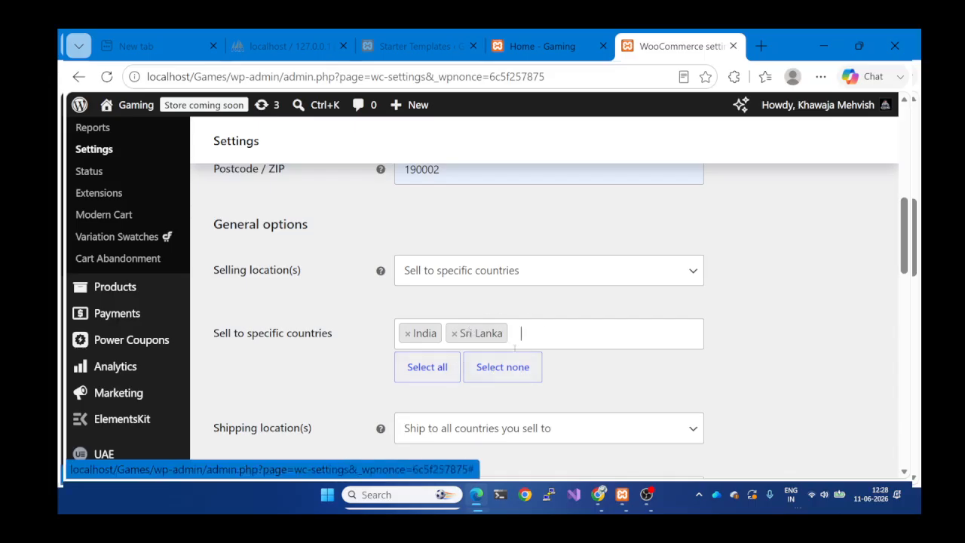
left_click(454, 333)
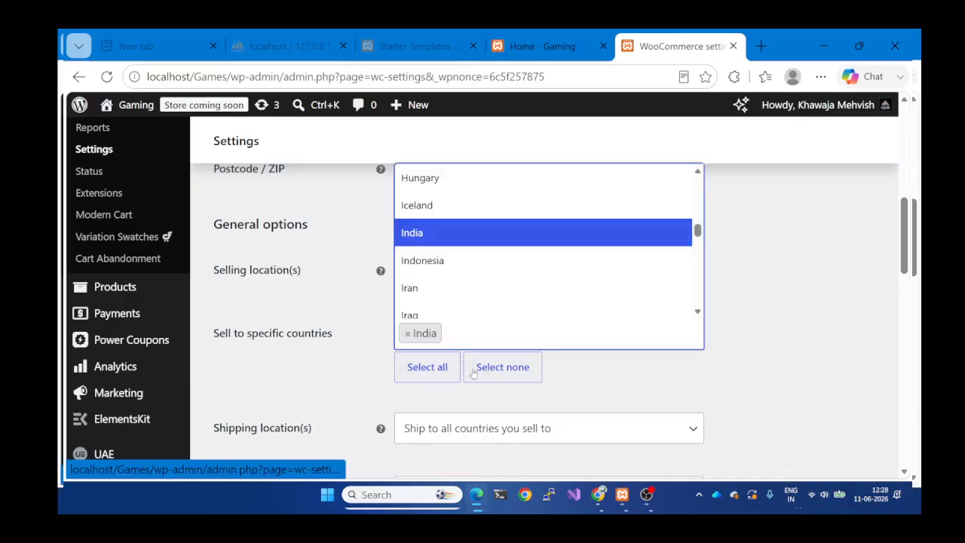
left_click(558, 372)
scroll(557, 368, "down", 2)
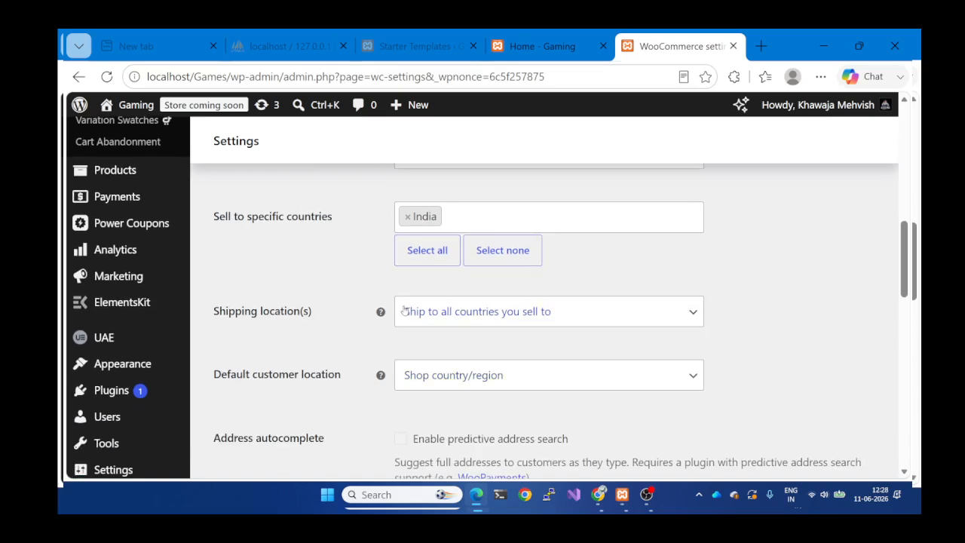
Keep Shipping location(s) set to ship to all countries you sell to.
left_click(697, 311)
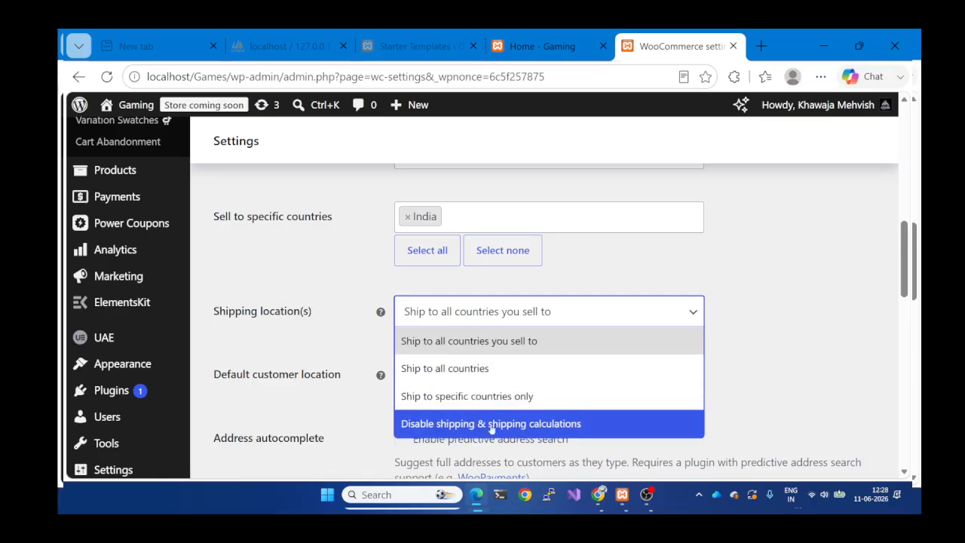
left_click(460, 318)
scroll(455, 319, "down", 1)
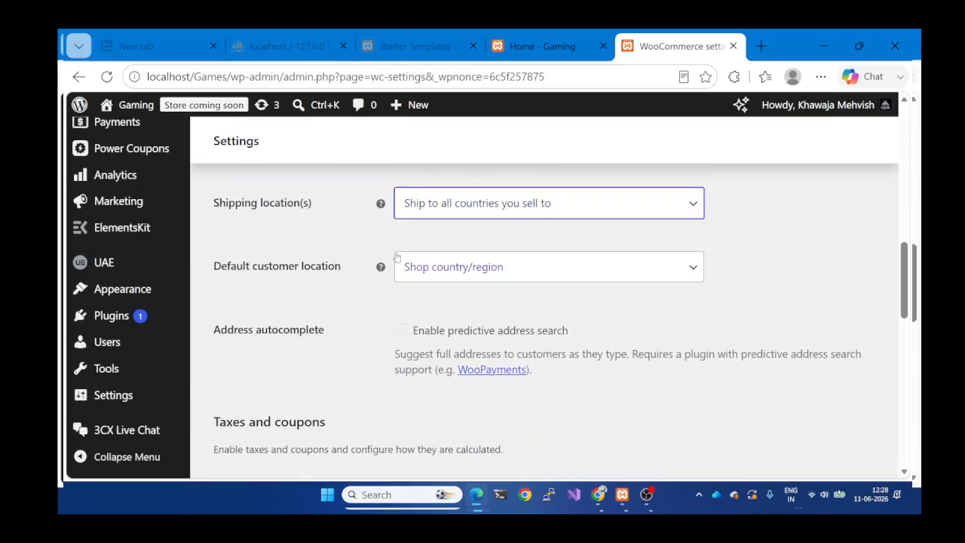
scroll(411, 318, "down", 2)
scroll(412, 318, "down", 2)
Cancel the 'Leave site?' dialog to stay on the General settings page.
scroll(412, 318, "up", 2)
scroll(412, 318, "down", 7)
scroll(412, 318, "up", 2)
scroll(412, 318, "down", 3)
scroll(298, 324, "up", 8)
scroll(299, 324, "up", 5)
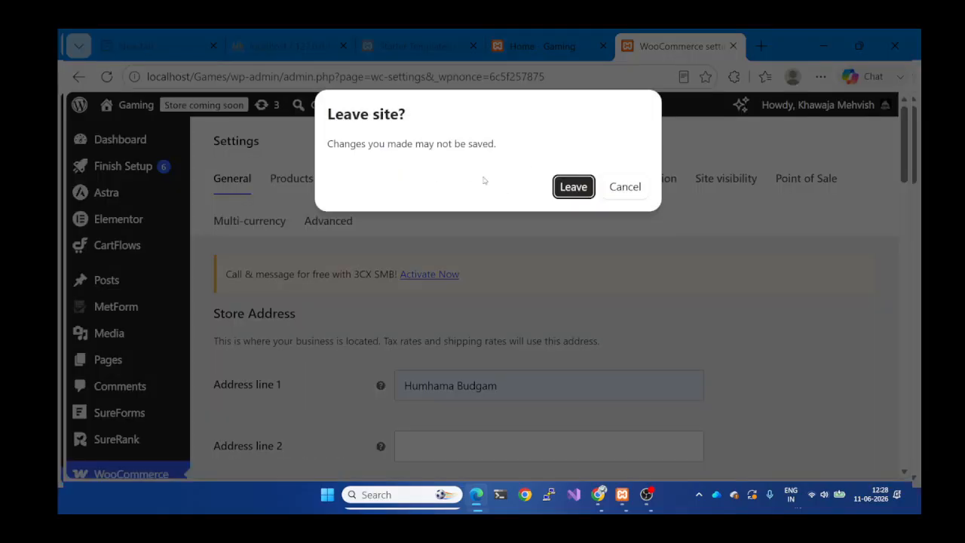
left_click(609, 193)
Save the General tab settings with Save changes and confirm the saved notice.
scroll(406, 320, "down", 20)
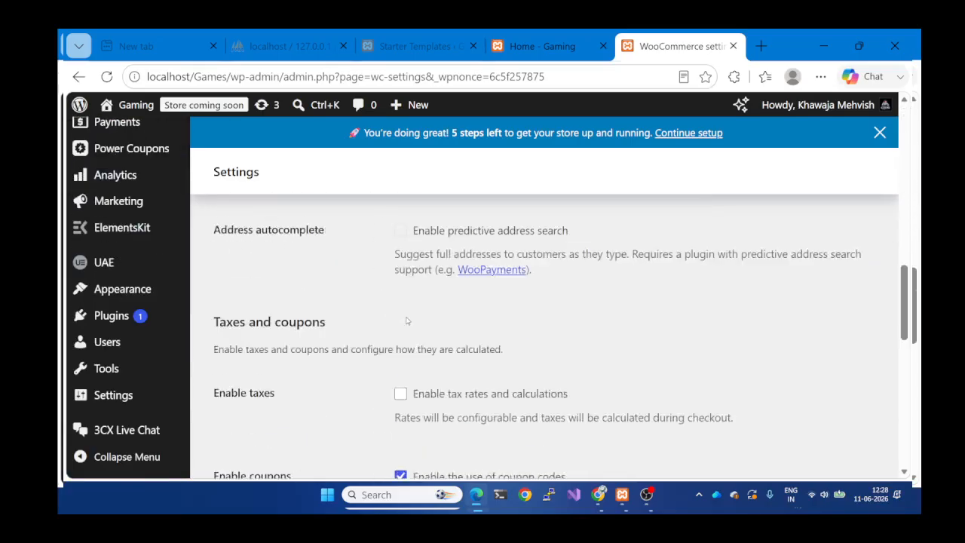
left_click(252, 369)
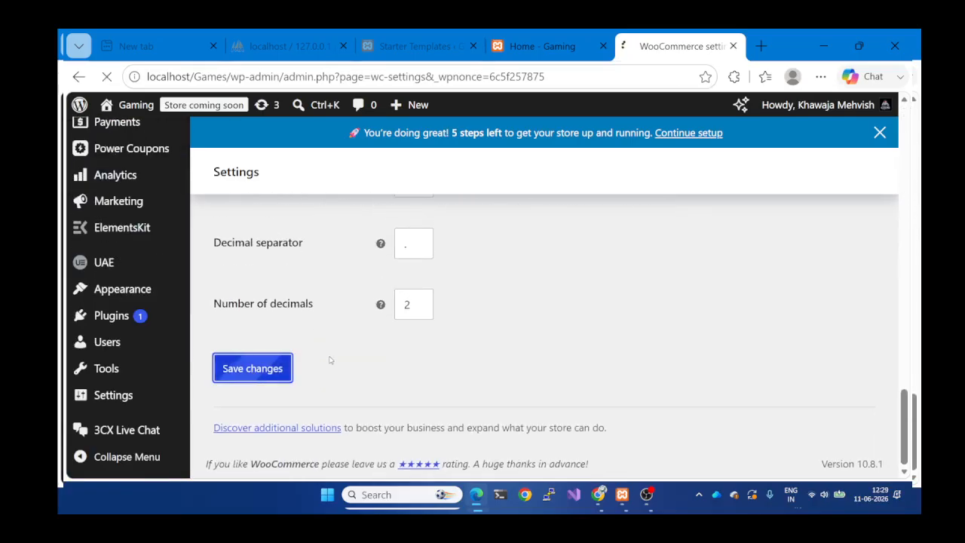
scroll(327, 359, "up", 20)
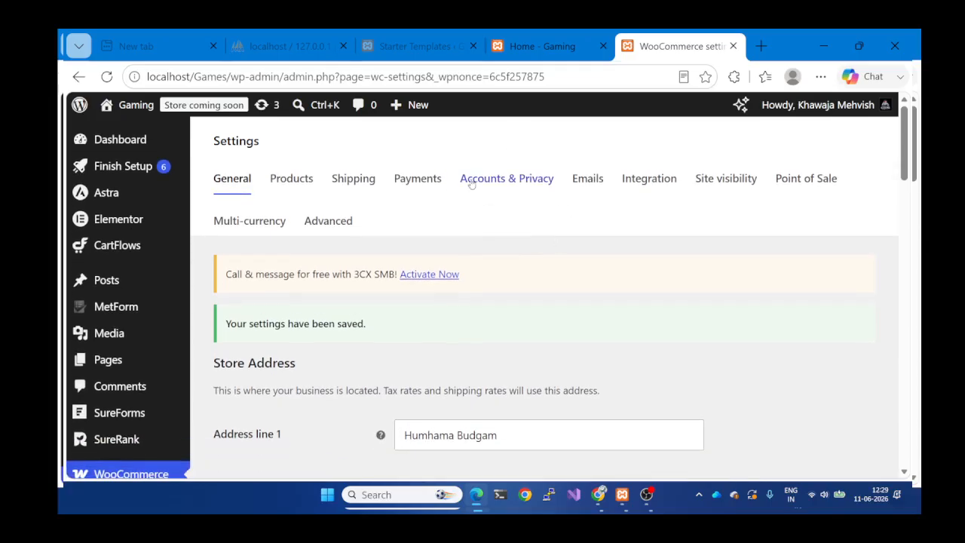
scroll(513, 289, "down", 4)
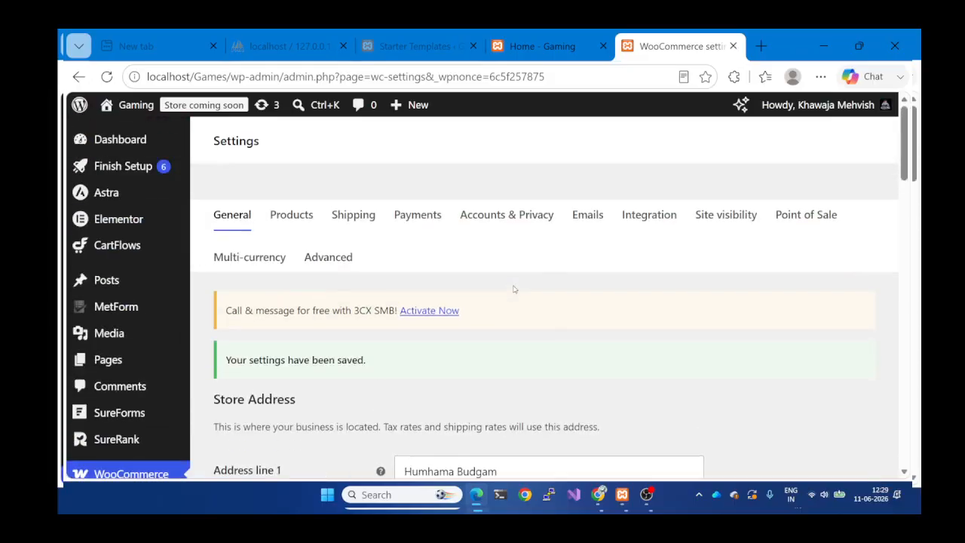
Switch to the Payments tab and wait for the WooPayments setup wizard to load.
left_click(403, 181)
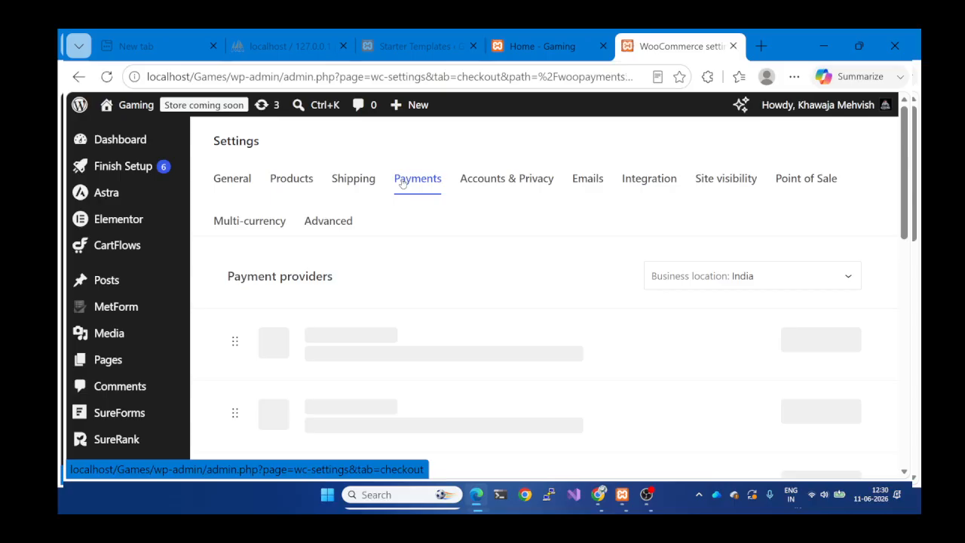
scroll(538, 274, "down", 3)
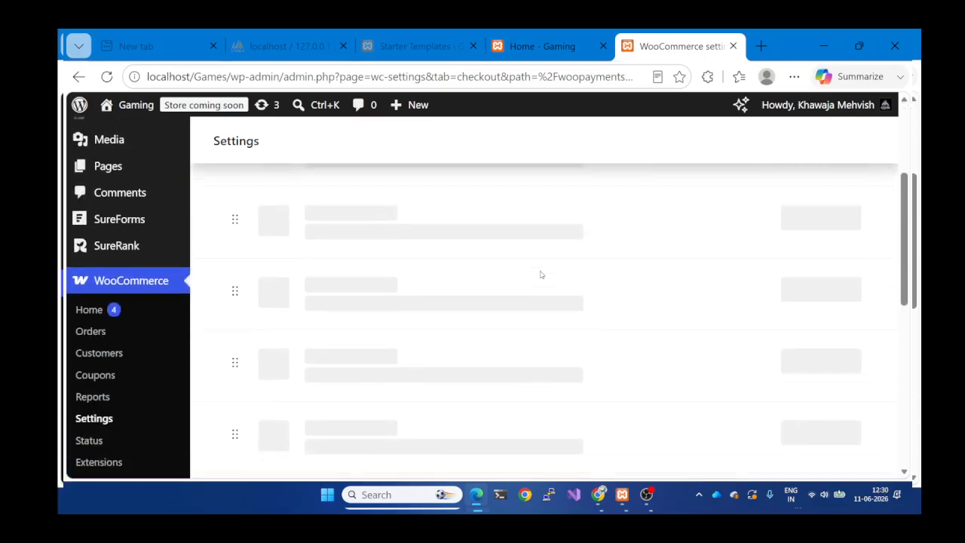
scroll(540, 274, "up", 3)
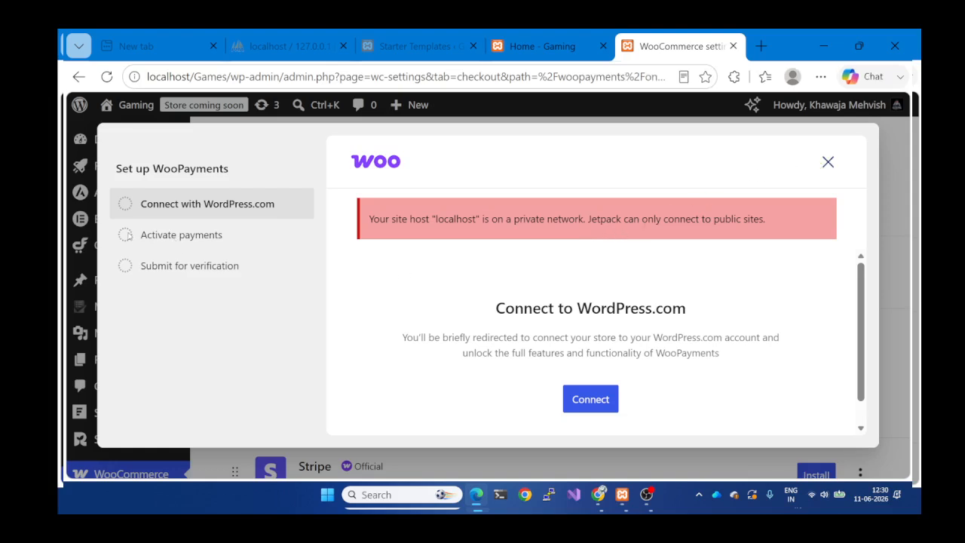
Try connecting WooPayments to WordPress.com and inspect the missing client_id error page.
left_click(595, 400)
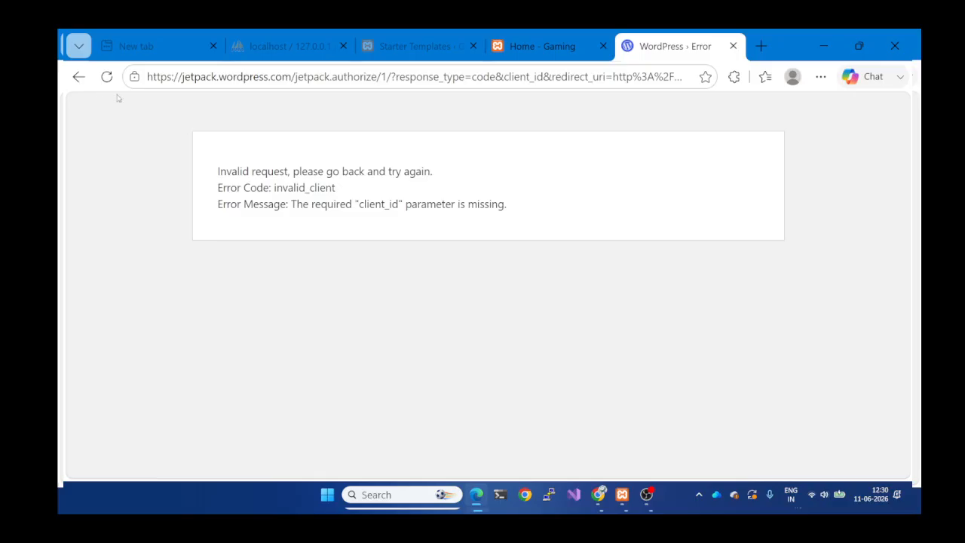
left_click(76, 78)
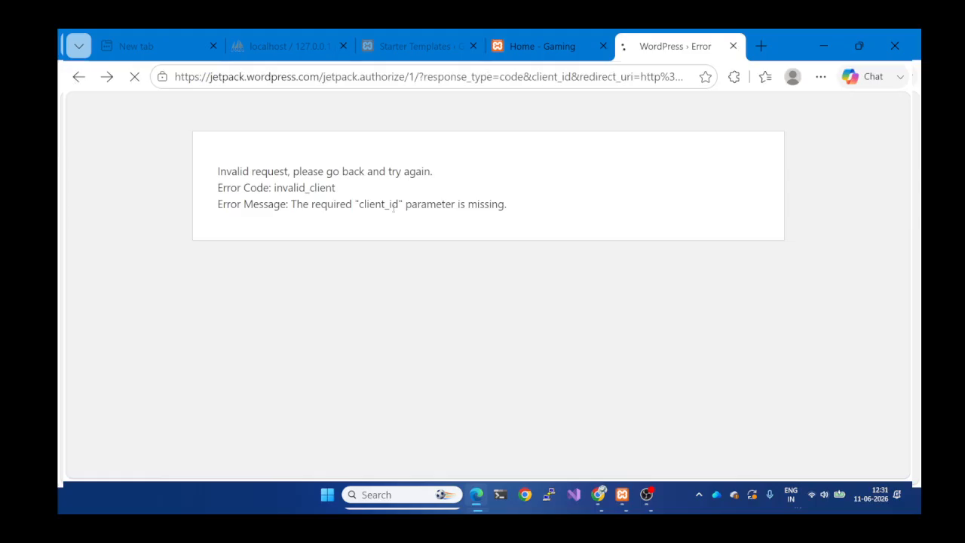
left_click(520, 39)
left_click(671, 46)
left_click_drag(501, 204, 256, 187)
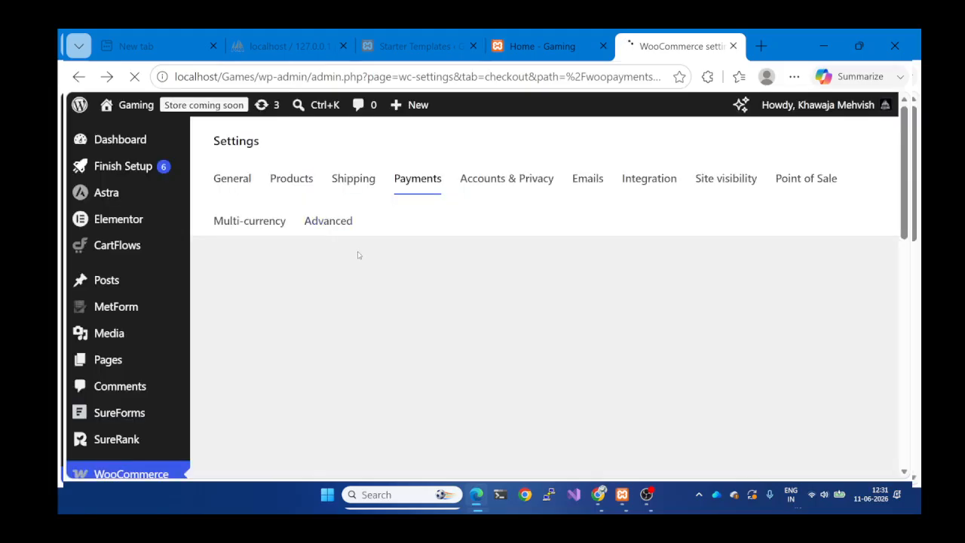
Close the WooPayments setup modal with its X, back to the Payment providers list.
scroll(441, 295, "down", 2)
scroll(442, 297, "up", 2)
scroll(443, 297, "down", 3)
scroll(442, 297, "up", 3)
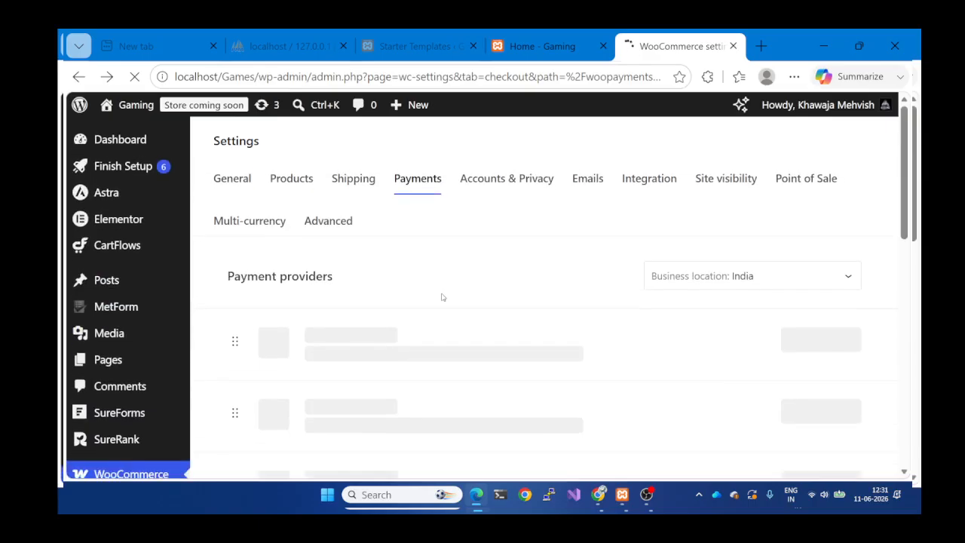
scroll(442, 296, "down", 4)
scroll(442, 297, "down", 4)
scroll(443, 296, "up", 4)
scroll(442, 297, "down", 1)
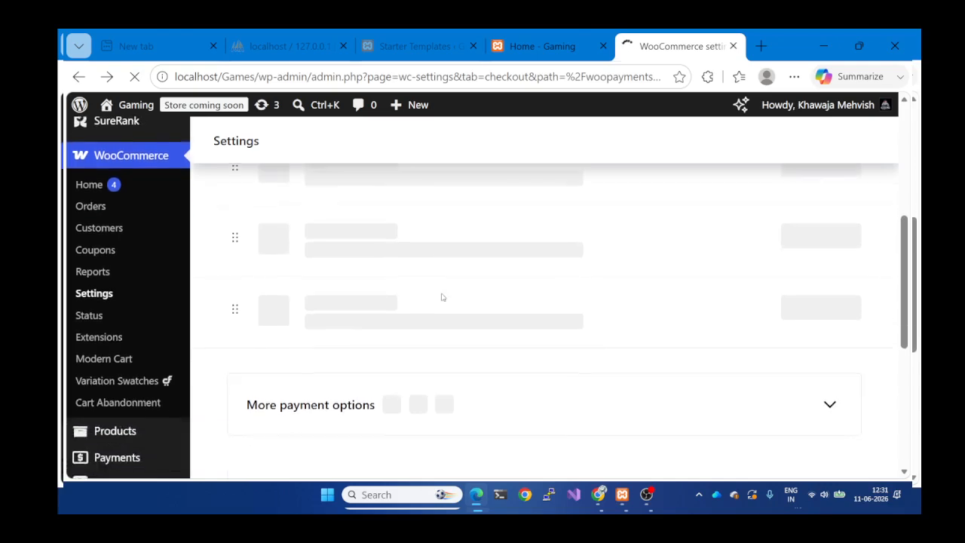
scroll(442, 297, "up", 4)
scroll(575, 287, "down", 2)
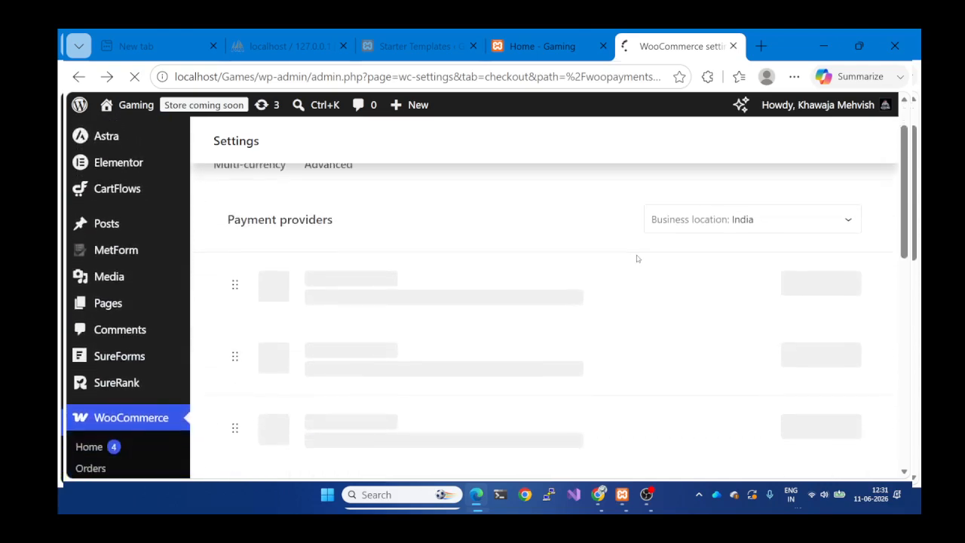
scroll(633, 259, "up", 1)
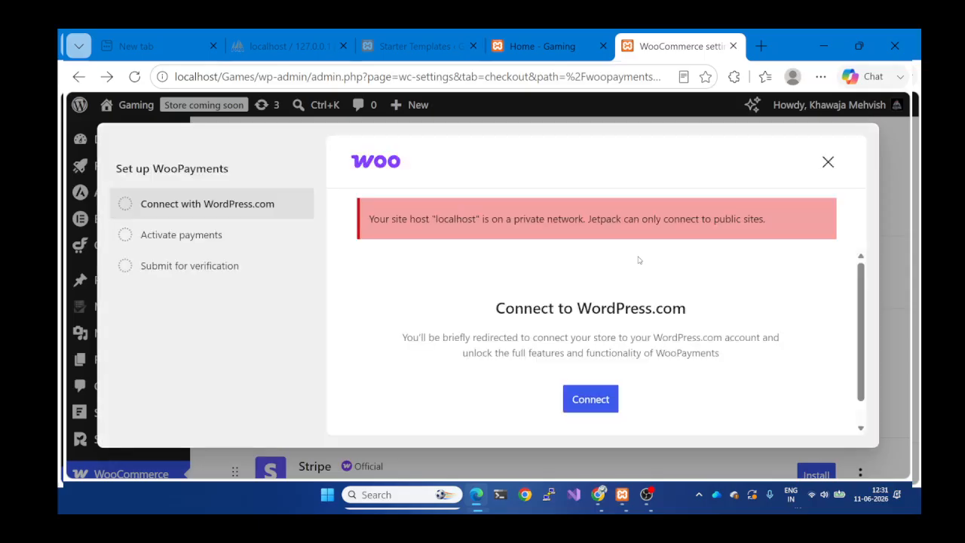
left_click(829, 160)
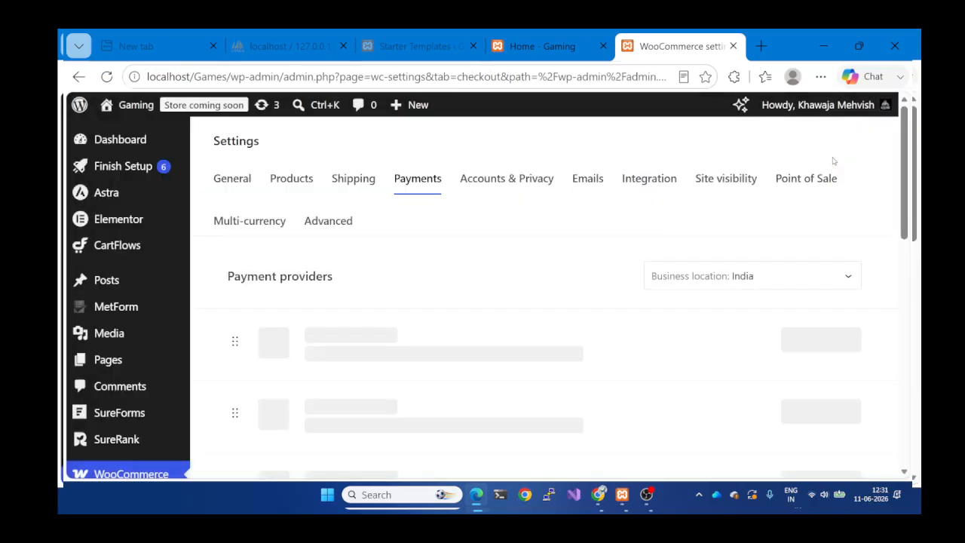
left_click(538, 46)
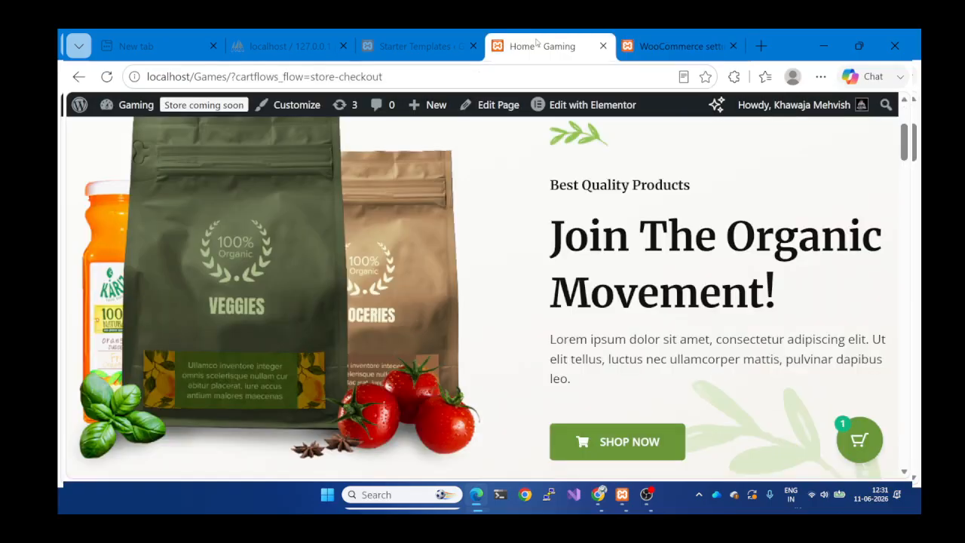
scroll(380, 156, "up", 3)
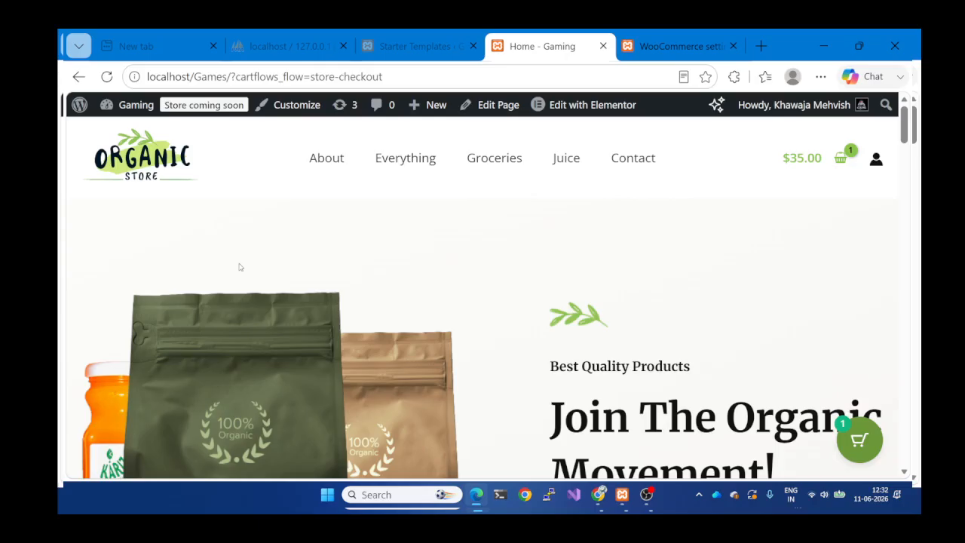
scroll(238, 267, "down", 10)
scroll(239, 267, "up", 3)
scroll(240, 267, "up", 7)
Return to the WooCommerce payments settings and start installing the Stripe payment plugin.
left_click(674, 46)
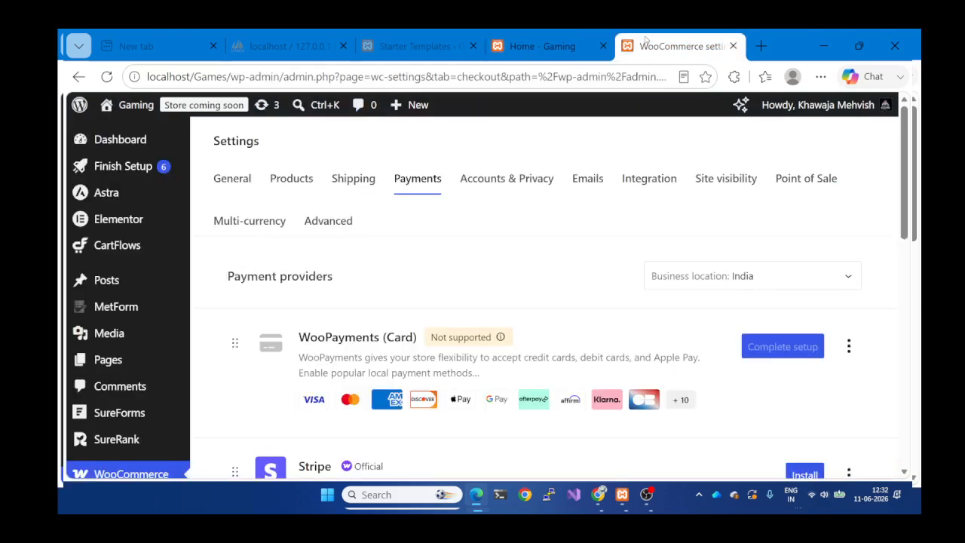
scroll(581, 252, "down", 3)
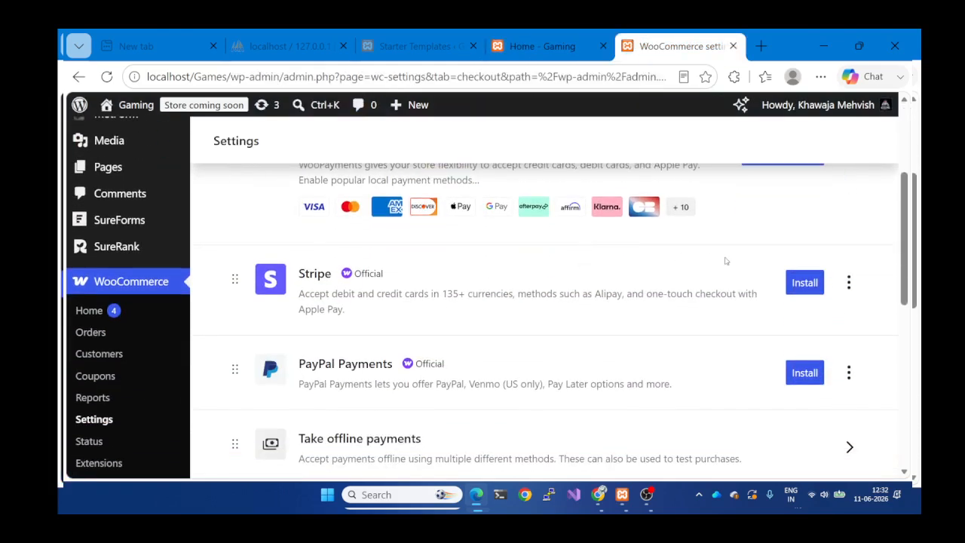
left_click(808, 284)
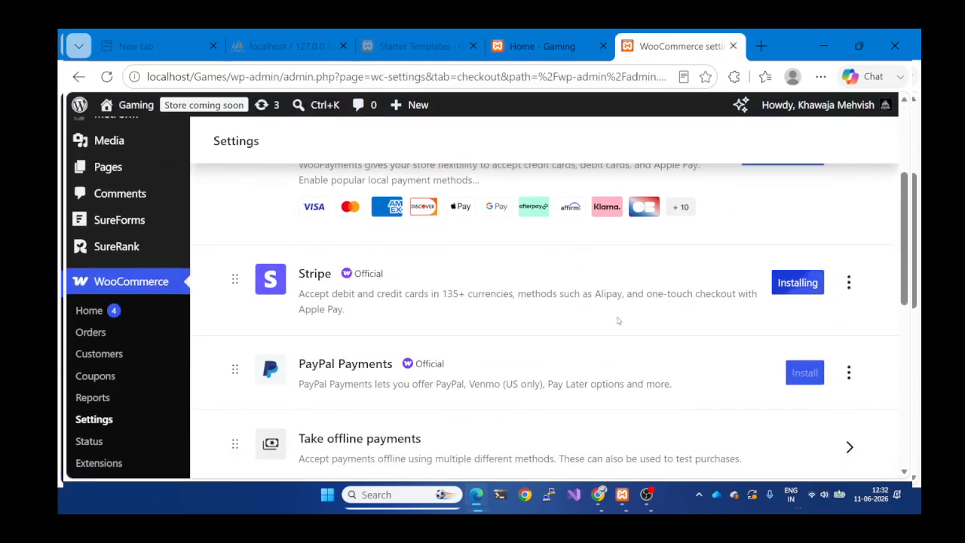
scroll(620, 319, "down", 1)
scroll(618, 321, "down", 1)
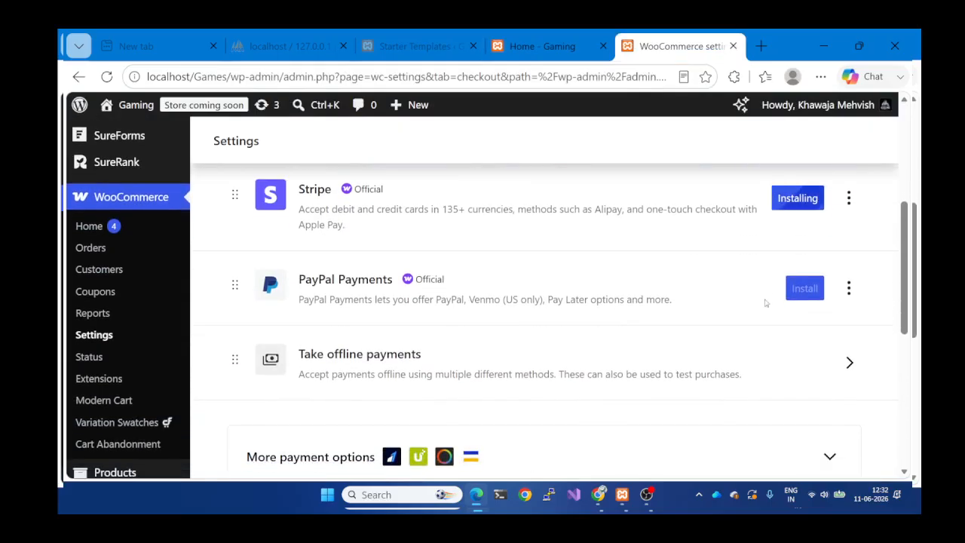
scroll(636, 339, "down", 2)
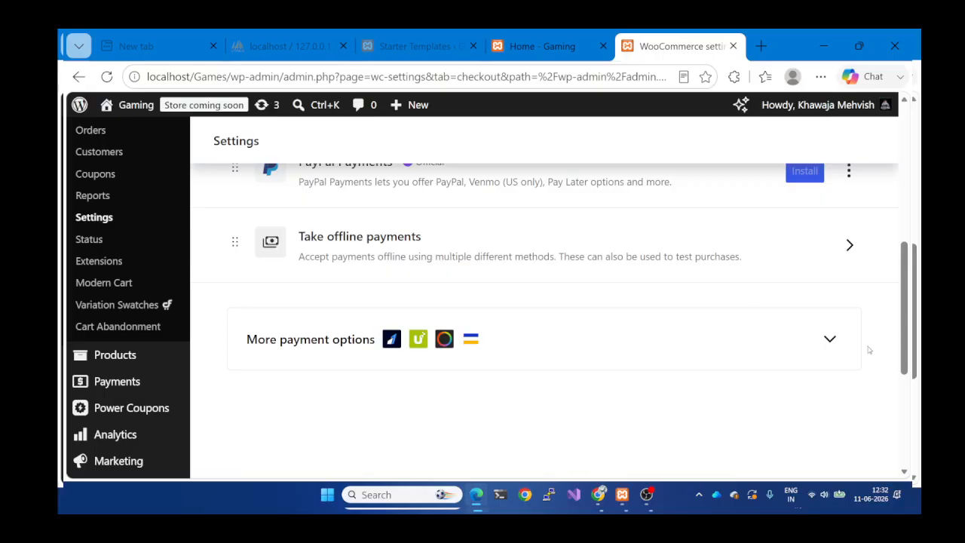
Expand the More payment options list and browse the available providers.
left_click(832, 348)
scroll(728, 338, "up", 3)
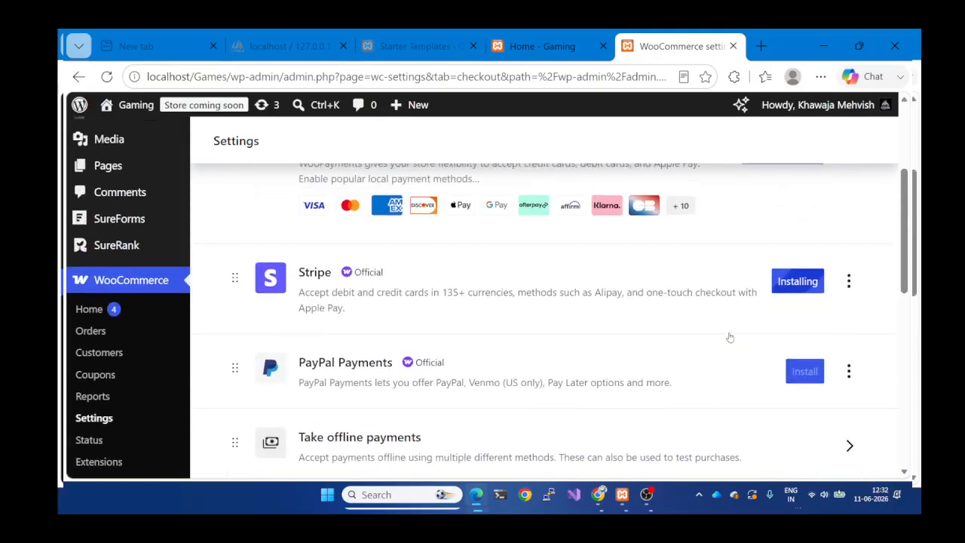
scroll(684, 350, "up", 2)
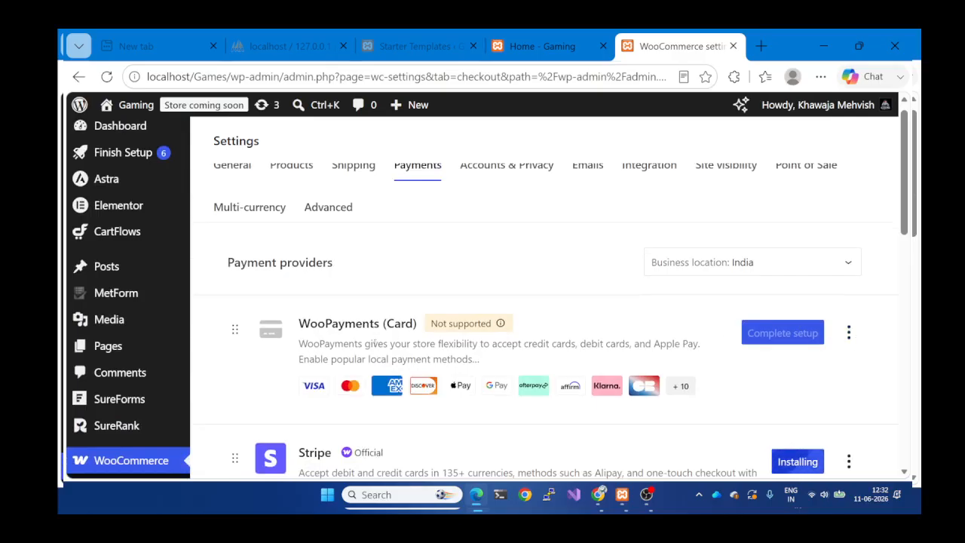
scroll(520, 355, "down", 1)
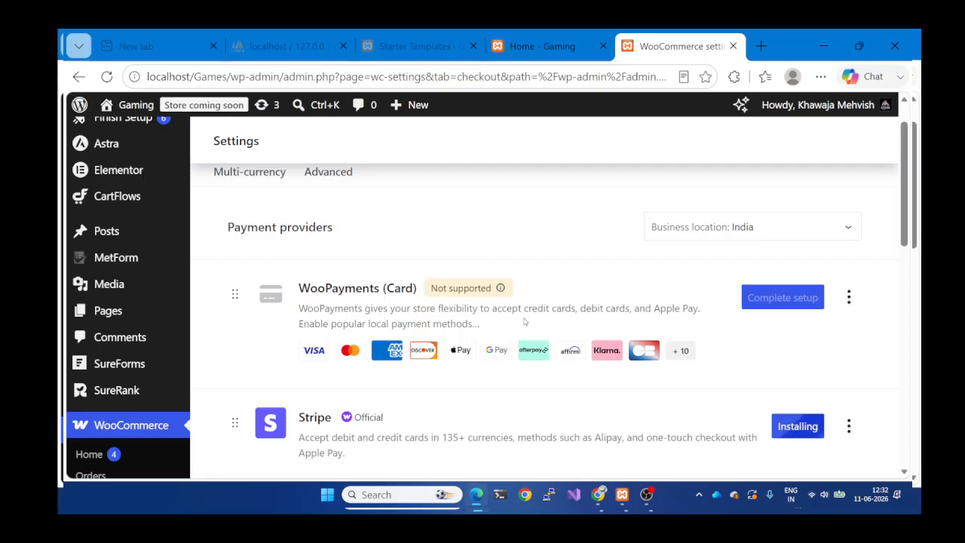
scroll(524, 321, "down", 1)
scroll(524, 320, "down", 1)
scroll(523, 320, "up", 2)
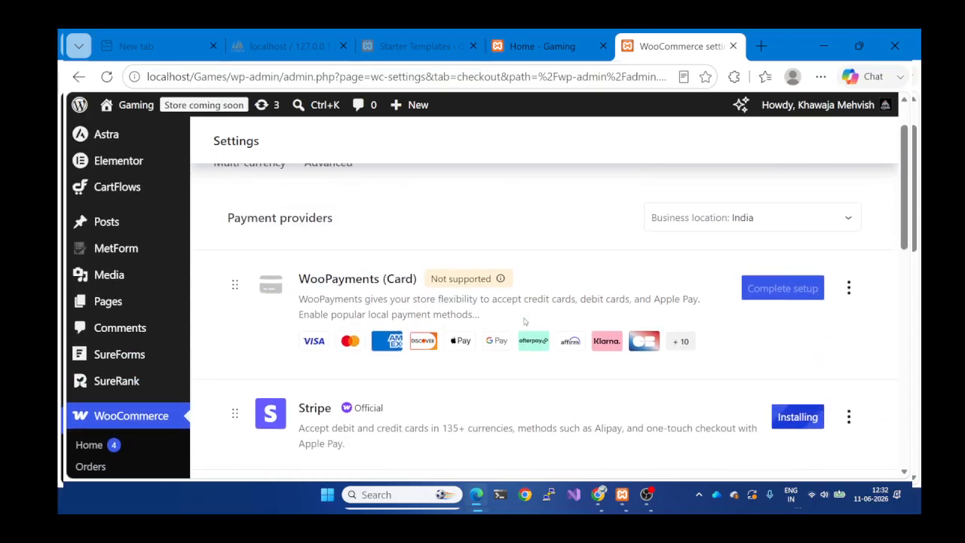
Open and then close the extra actions menu for WooPayments (Card).
left_click(848, 288)
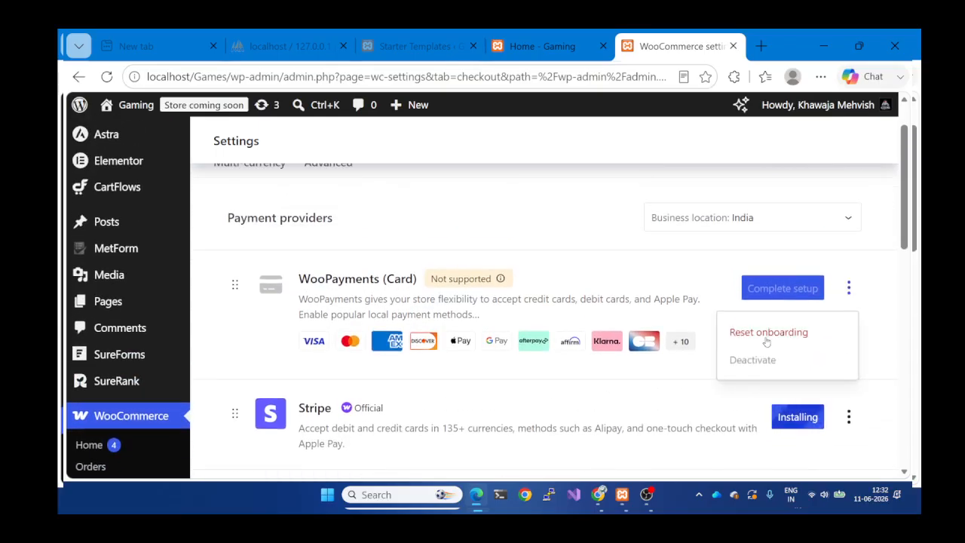
left_click(685, 376)
scroll(651, 360, "down", 2)
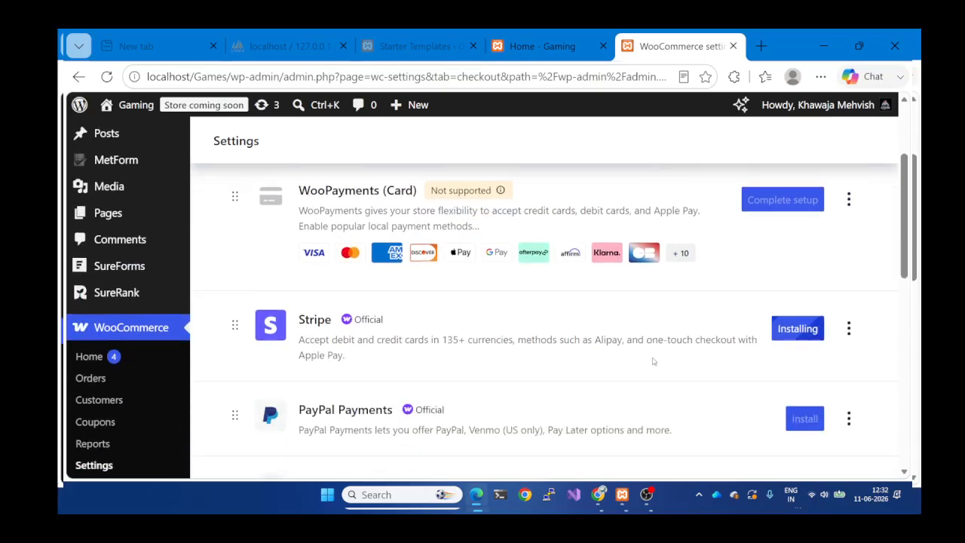
scroll(652, 360, "up", 3)
scroll(653, 360, "down", 4)
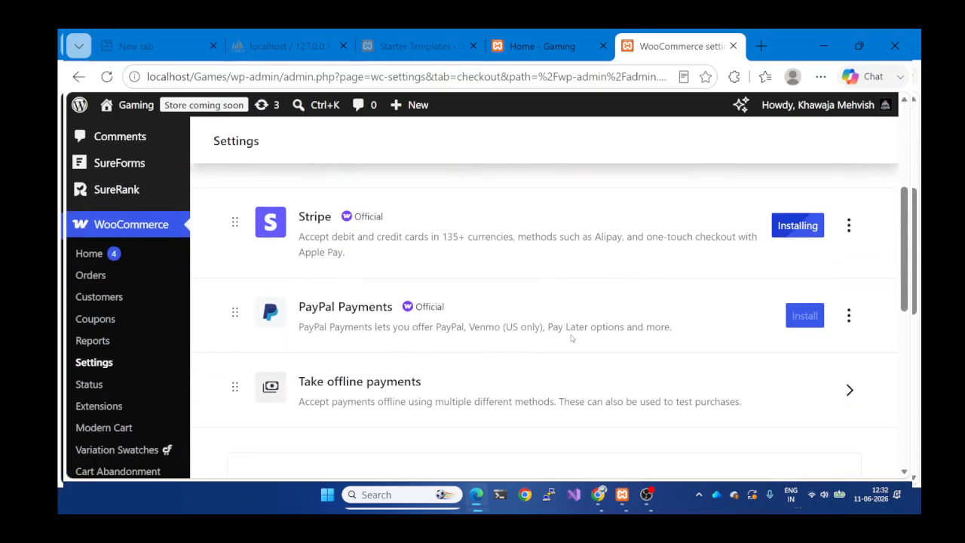
Open the offline payments page showing bank transfer, checks and cash on delivery.
left_click(820, 379)
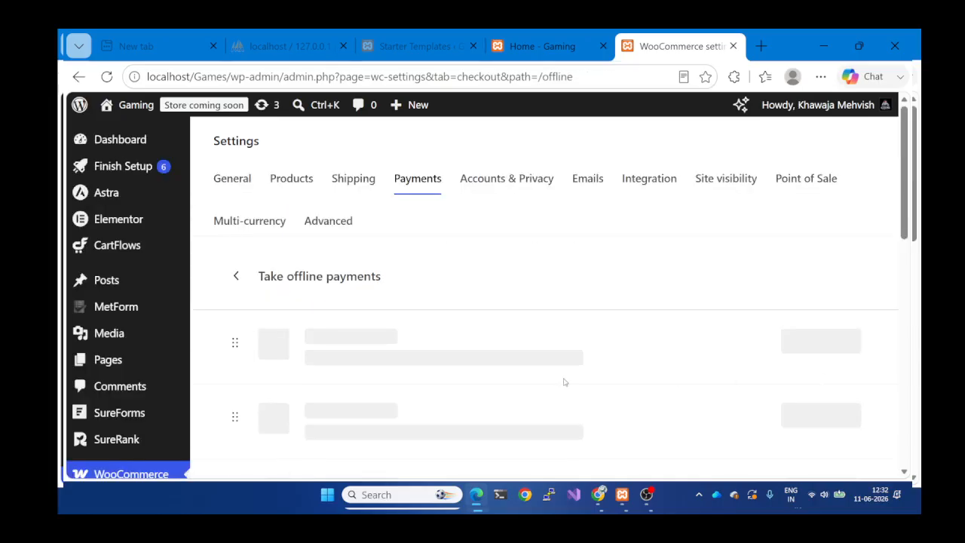
scroll(451, 377, "down", 2)
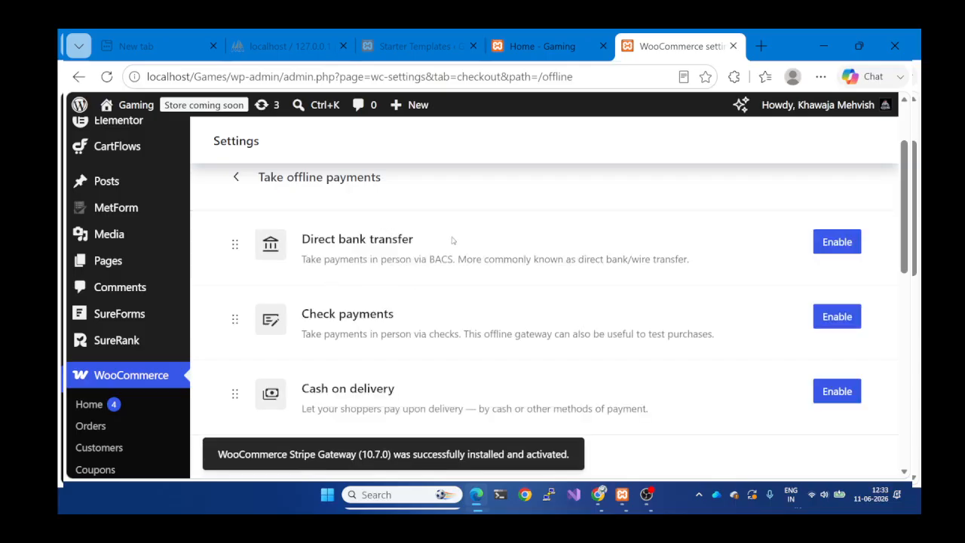
scroll(588, 279, "down", 1)
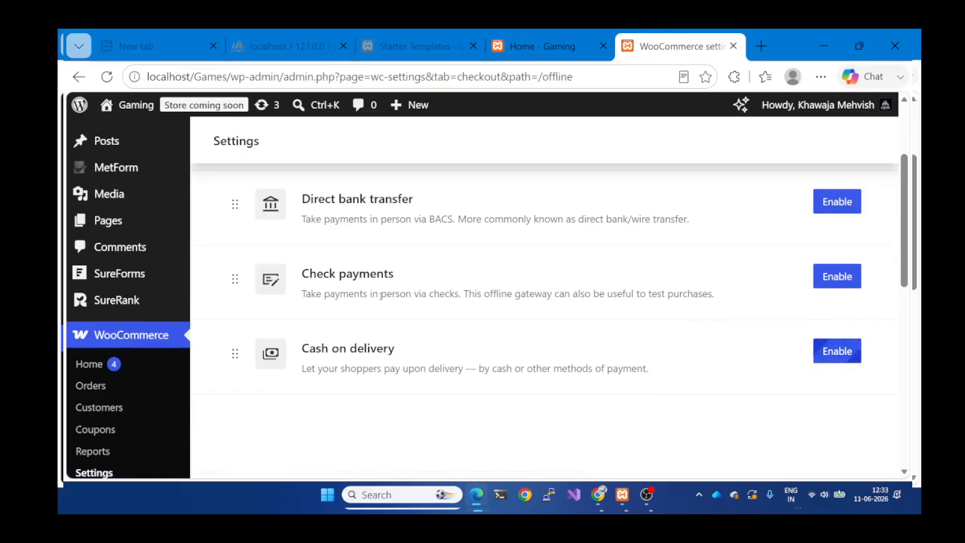
scroll(380, 295, "up", 2)
scroll(381, 295, "down", 1)
scroll(380, 295, "up", 1)
scroll(381, 299, "up", 1)
scroll(380, 299, "down", 2)
scroll(381, 299, "up", 2)
scroll(381, 299, "down", 1)
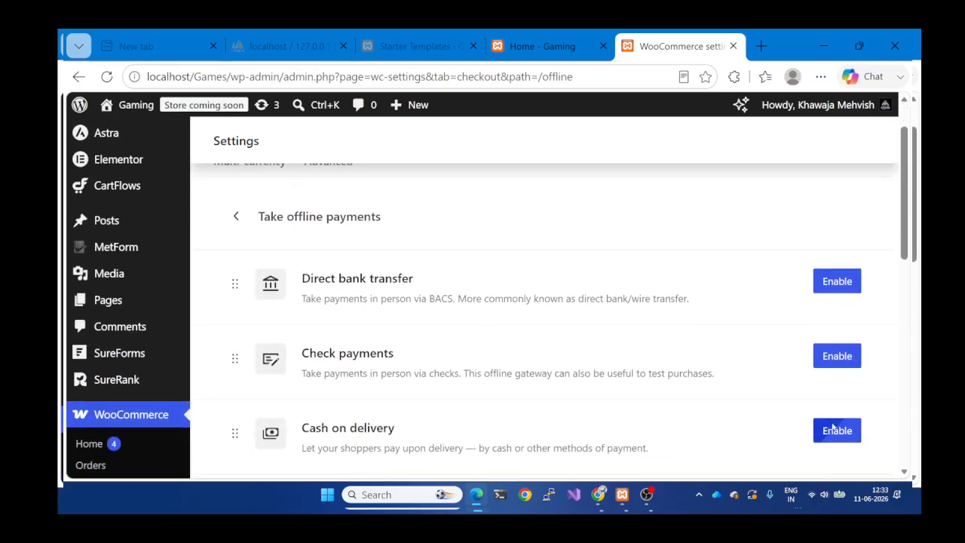
Go back from the offline methods page to the full Payment providers list.
scroll(593, 375, "down", 6)
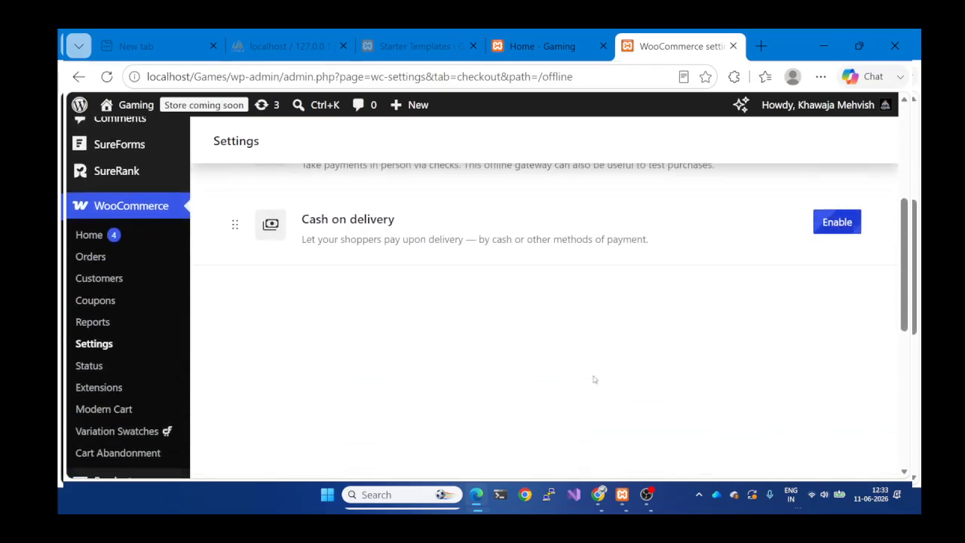
scroll(593, 379, "up", 5)
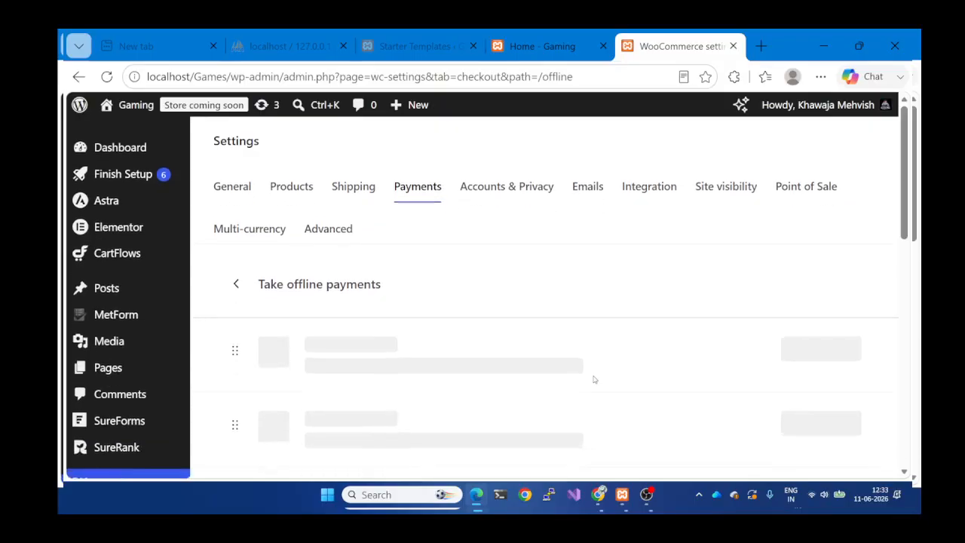
scroll(593, 379, "down", 2)
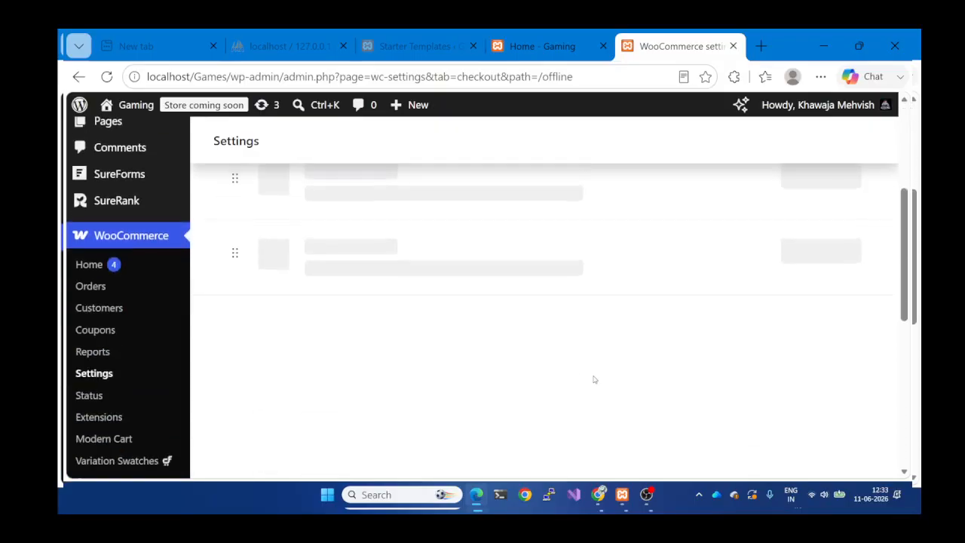
scroll(593, 379, "up", 1)
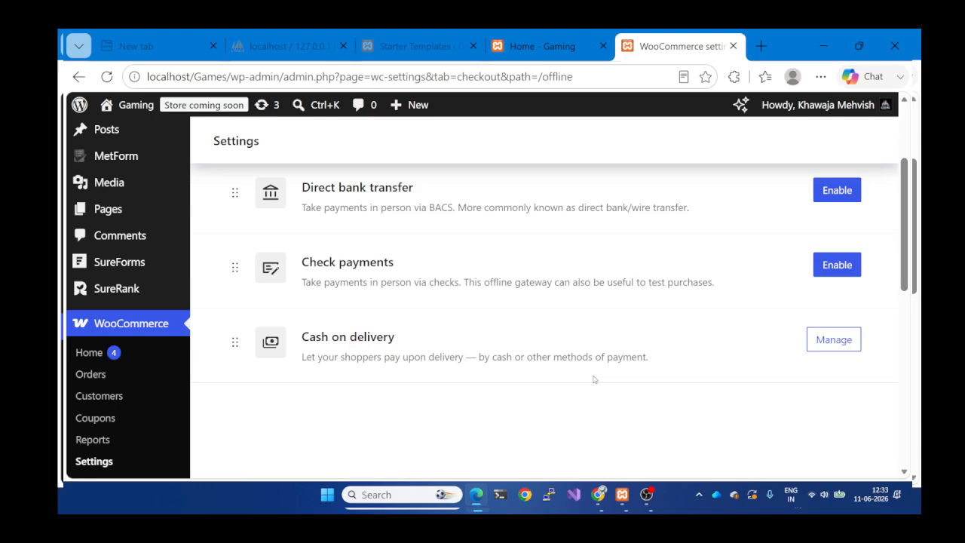
scroll(593, 379, "up", 2)
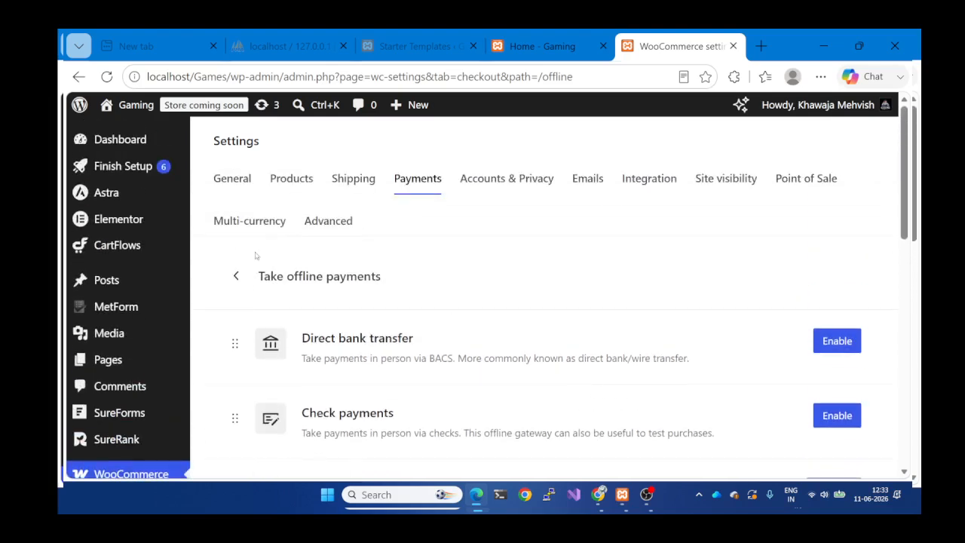
left_click(234, 278)
scroll(390, 272, "down", 2)
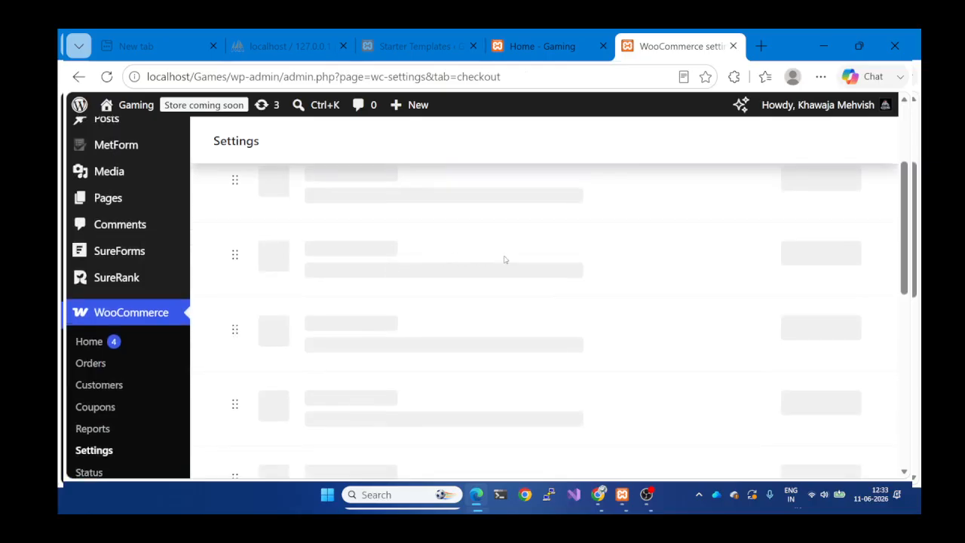
scroll(505, 261, "up", 2)
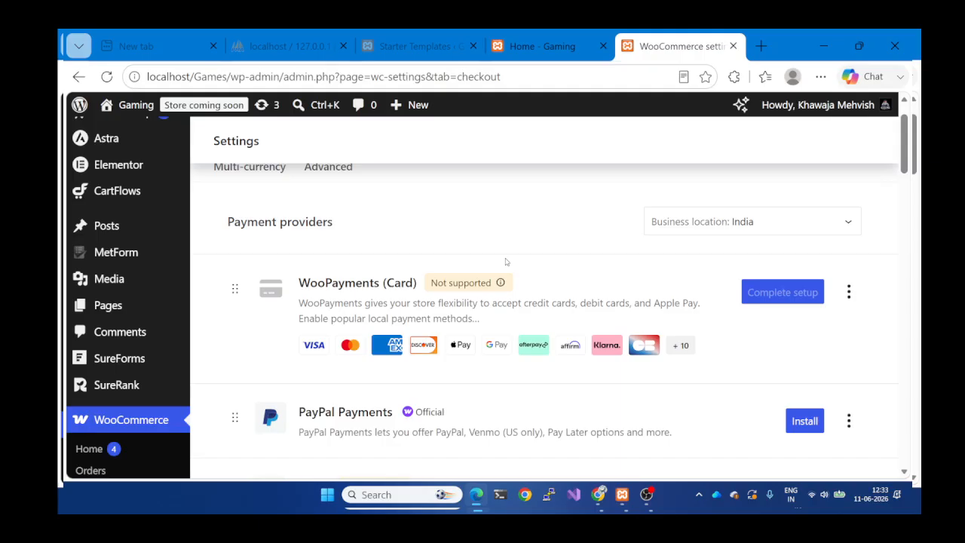
scroll(594, 256, "down", 3)
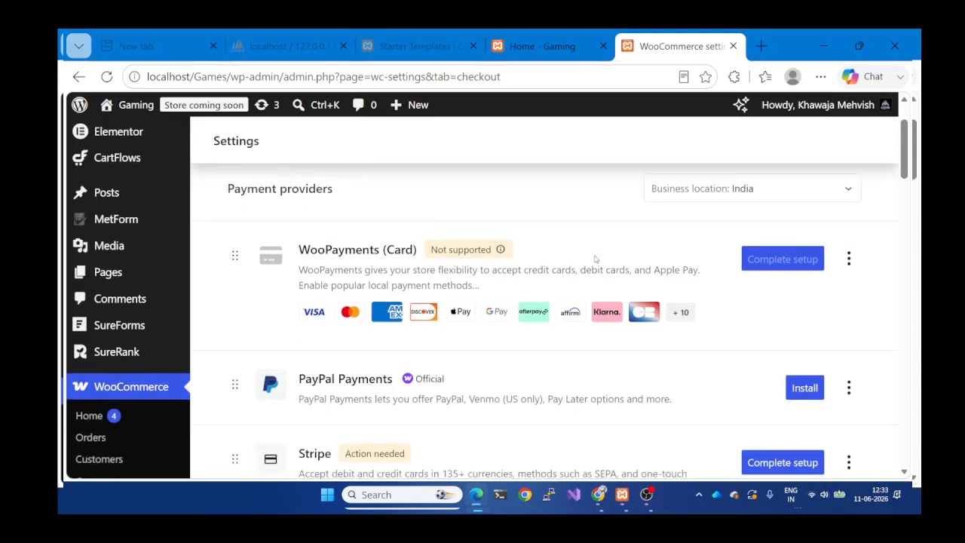
scroll(594, 258, "down", 2)
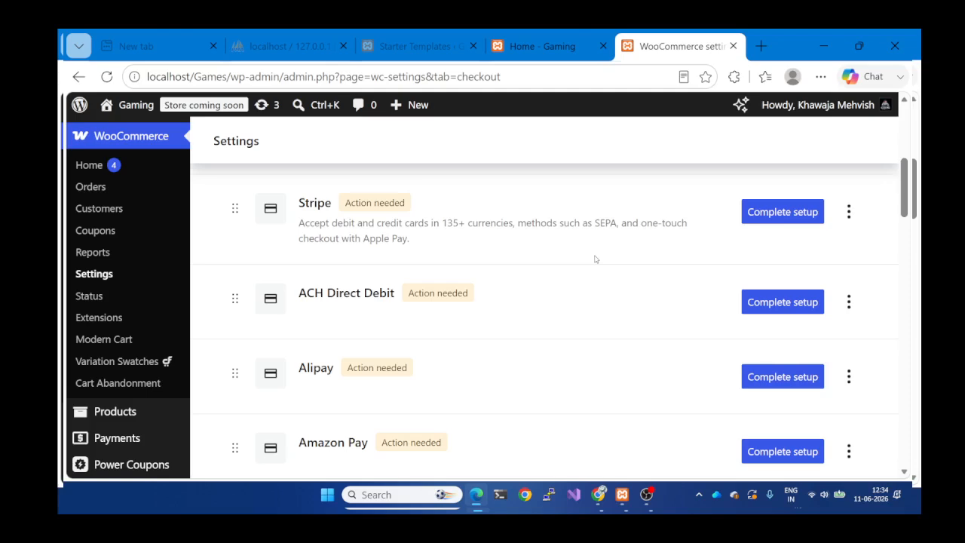
scroll(594, 258, "up", 2)
scroll(594, 259, "down", 3)
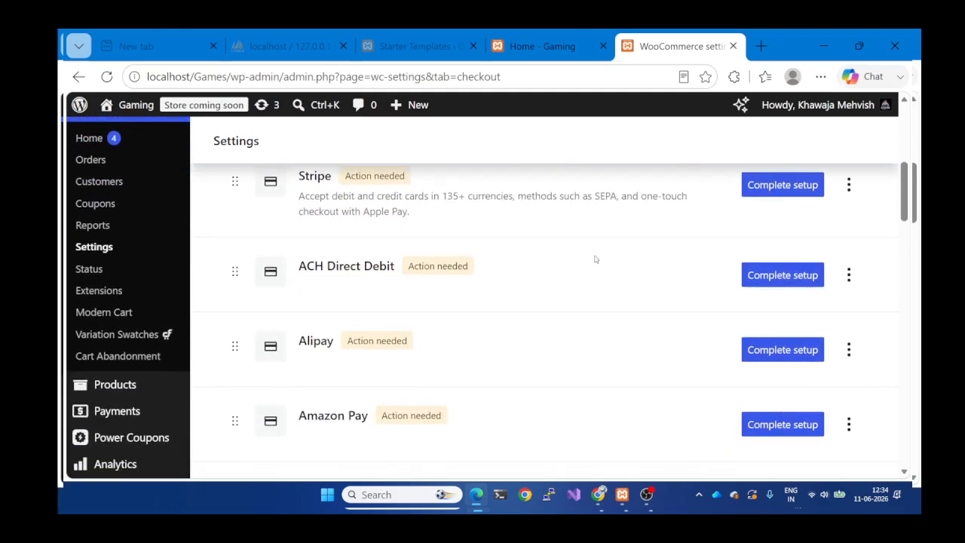
scroll(595, 259, "down", 4)
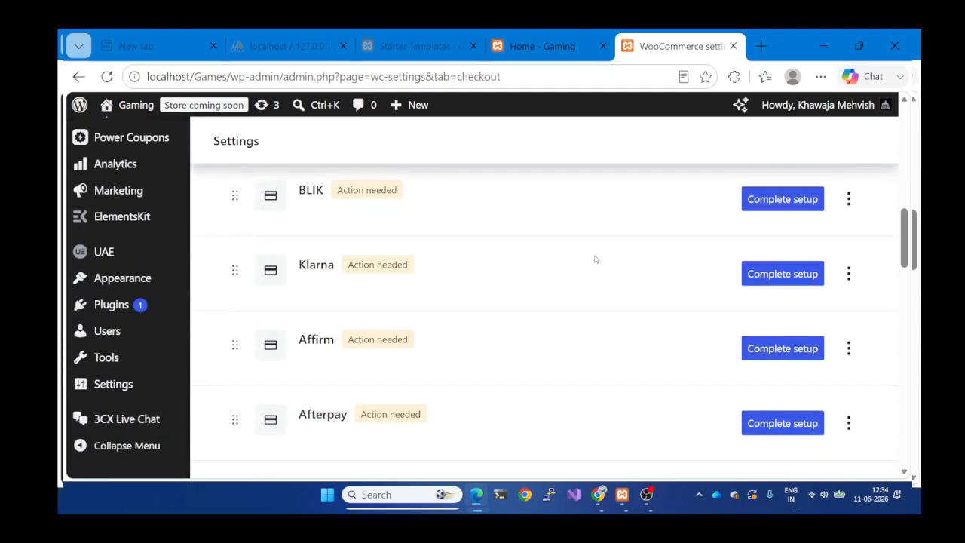
scroll(595, 259, "down", 5)
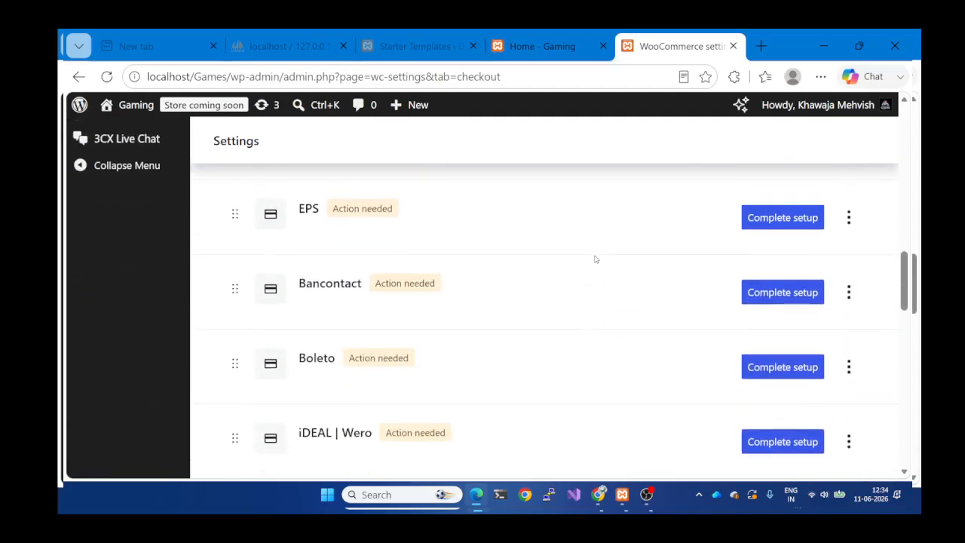
scroll(595, 259, "down", 5)
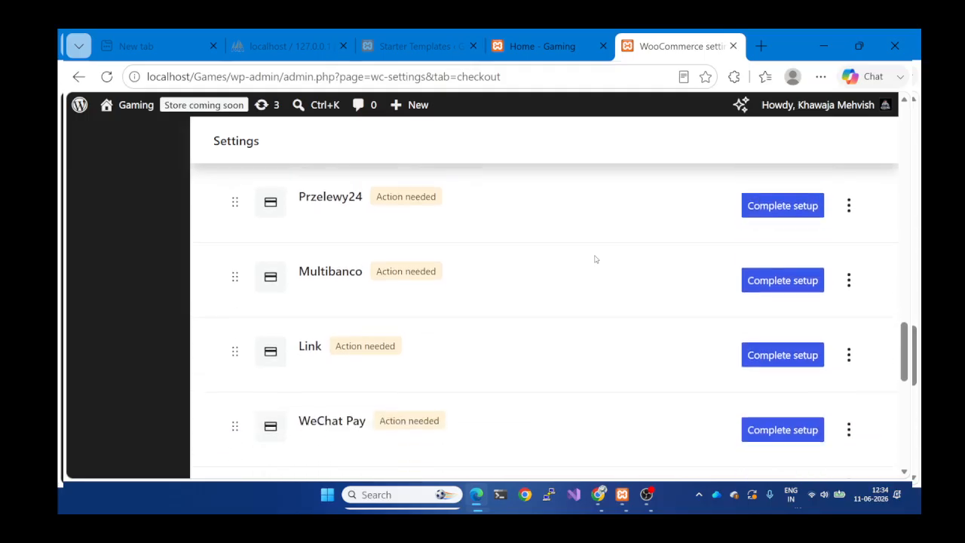
scroll(595, 258, "down", 5)
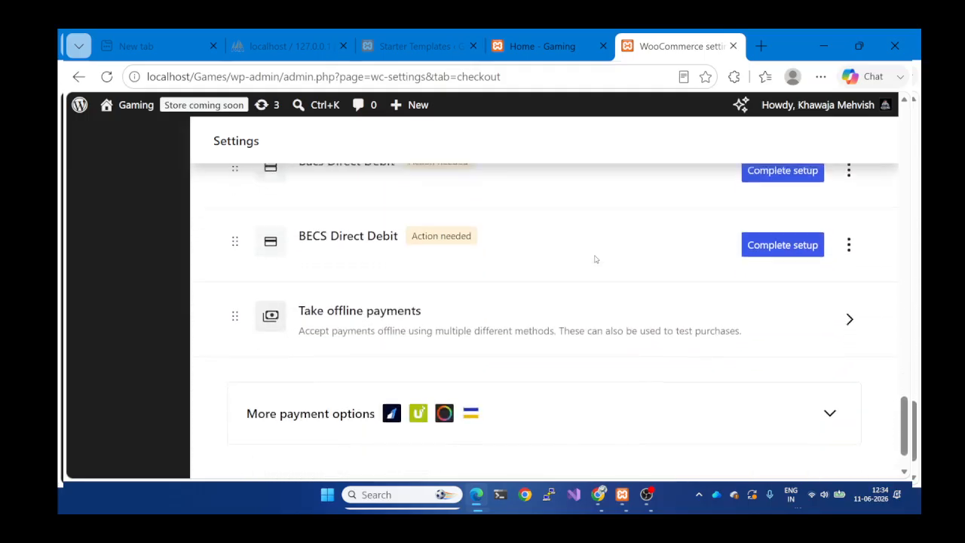
scroll(595, 258, "up", 6)
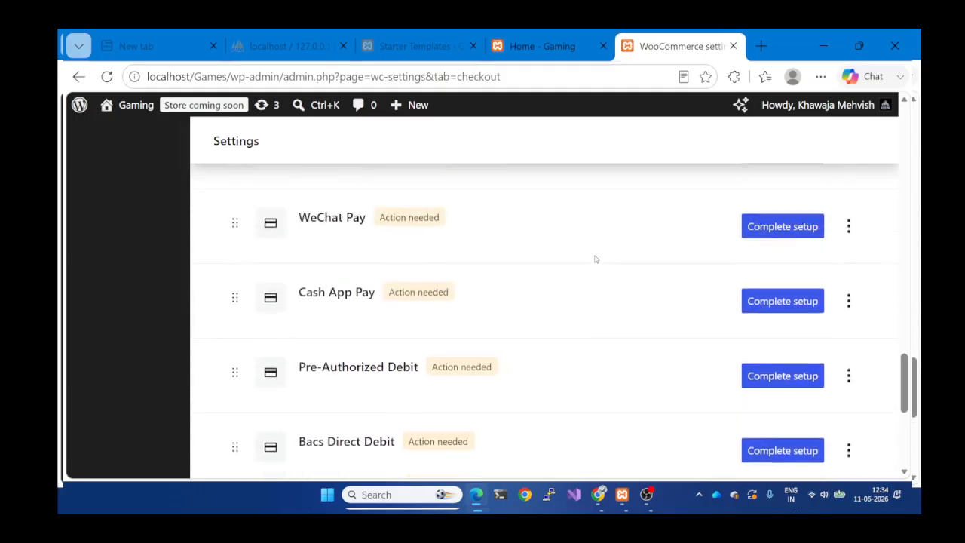
scroll(595, 258, "up", 8)
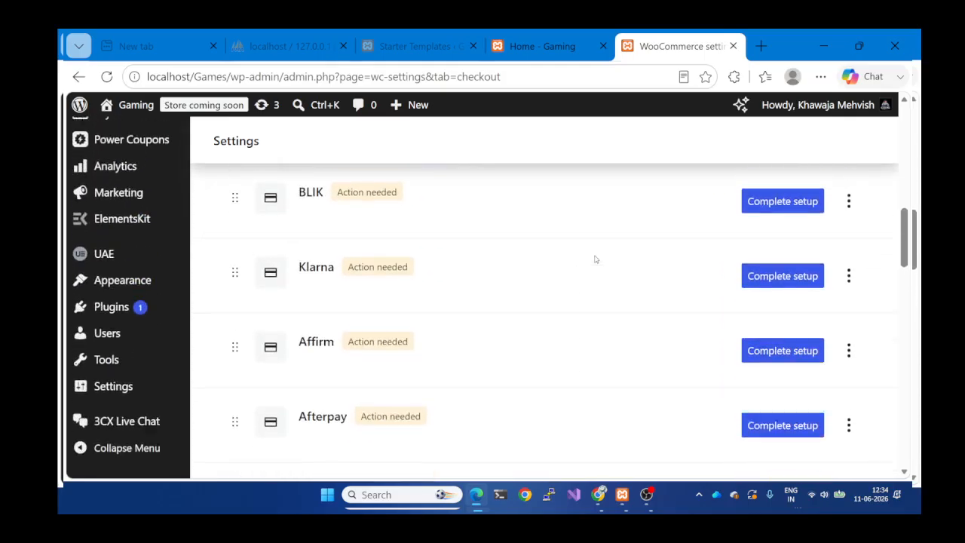
scroll(595, 259, "up", 6)
scroll(595, 258, "down", 3)
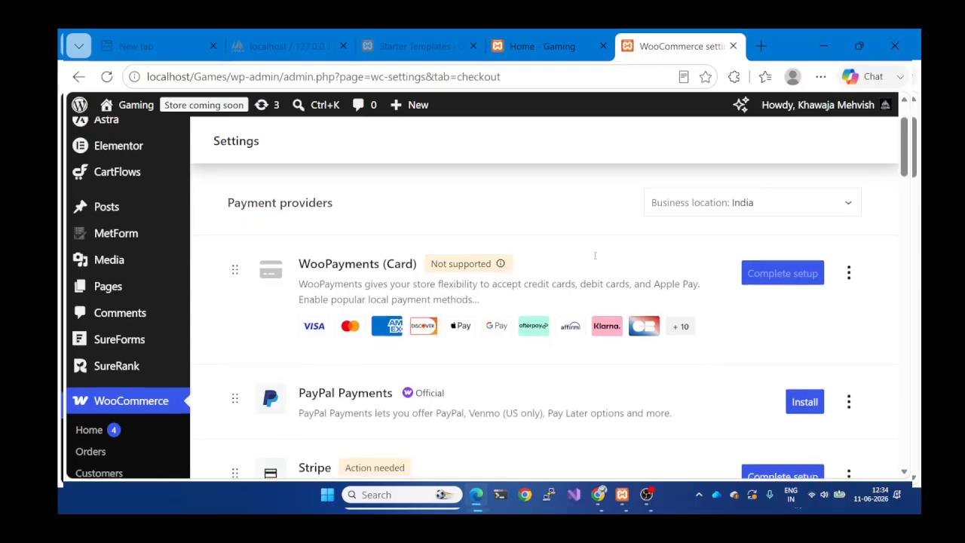
scroll(594, 258, "down", 2)
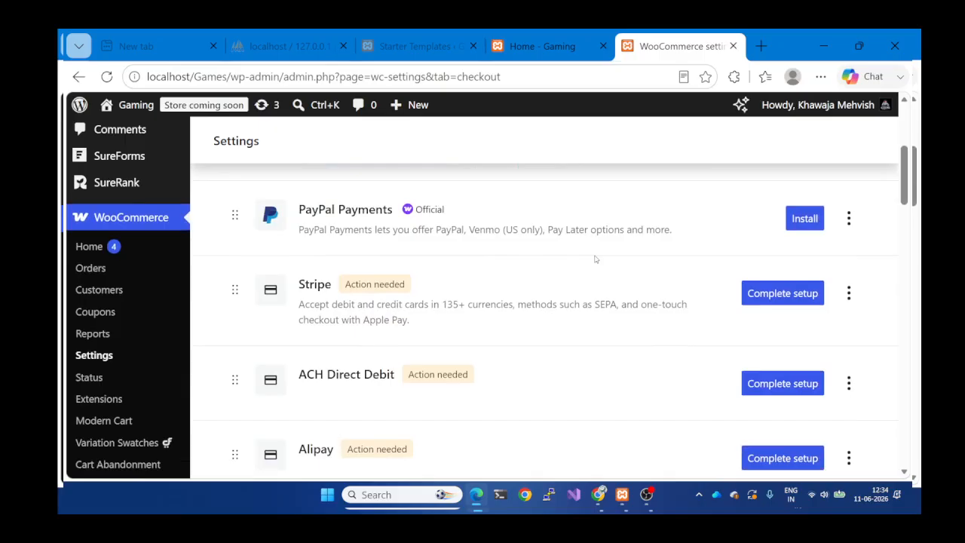
scroll(659, 258, "down", 8)
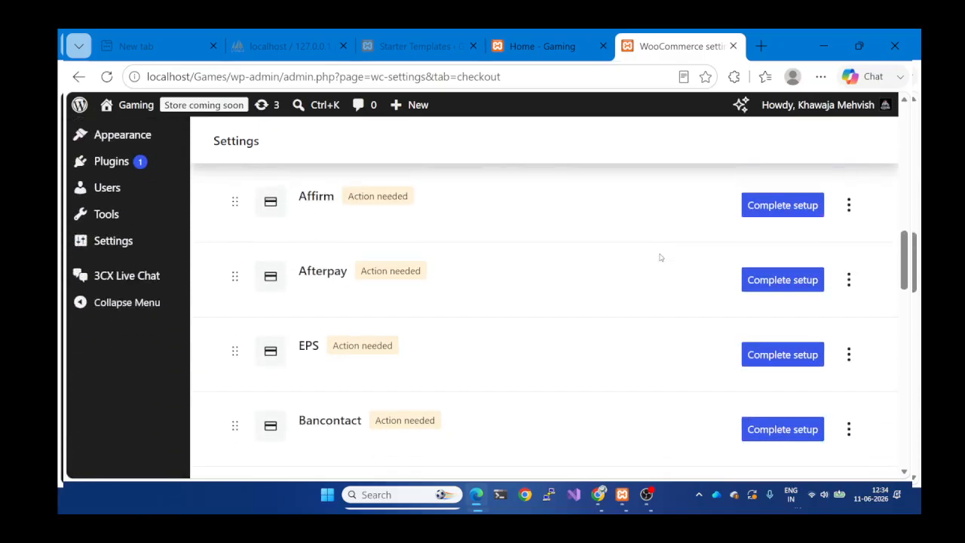
scroll(523, 301, "down", 15)
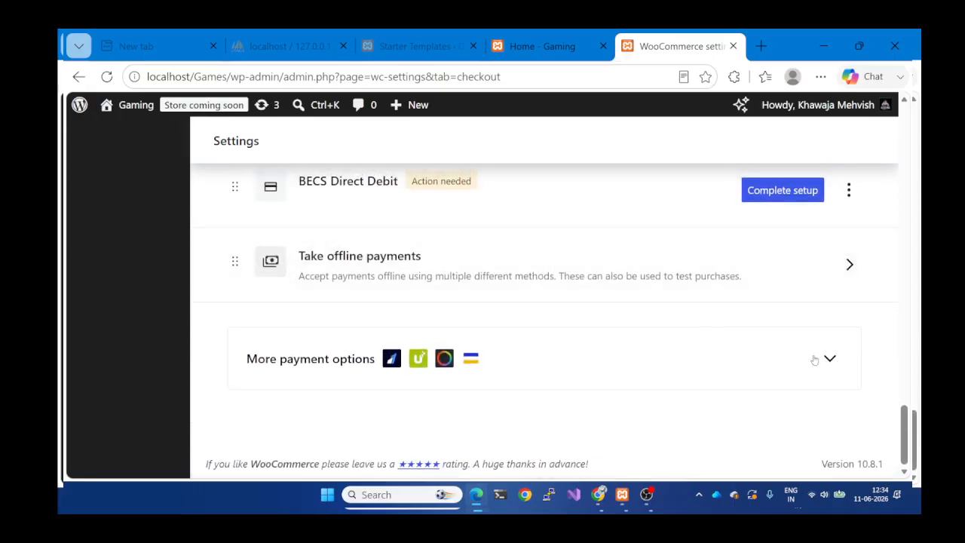
Expand More payment options to reveal Razorpay, PayU India, Payoneer Checkout and Visa Acceptance Solutions.
left_click(836, 362)
scroll(612, 373, "down", 3)
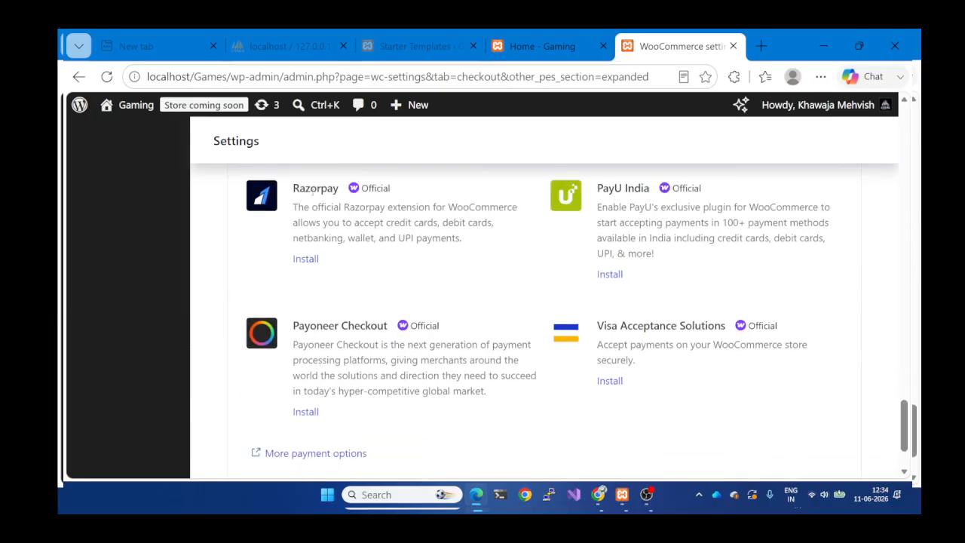
scroll(311, 187, "up", 1)
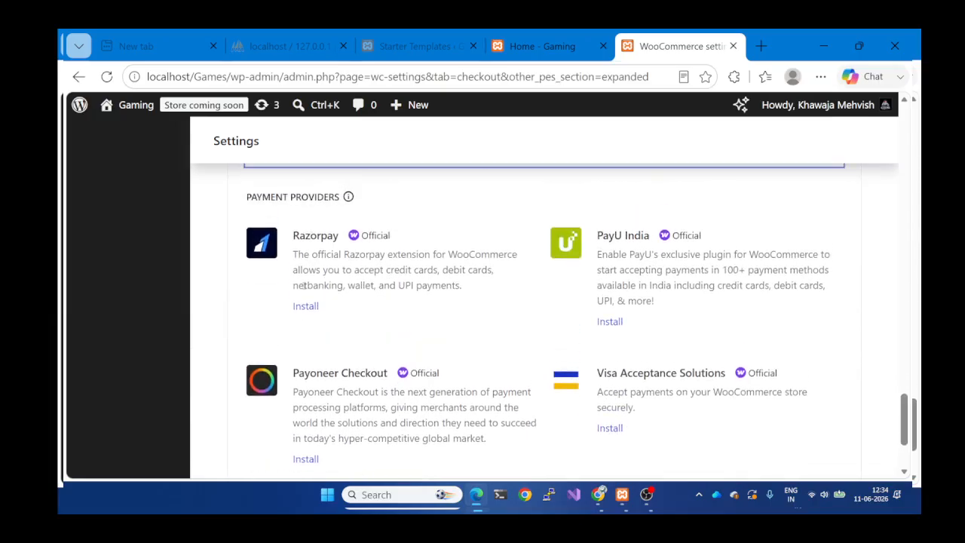
scroll(302, 285, "up", 15)
mouse_move(190, 289)
scroll(190, 288, "down", 5)
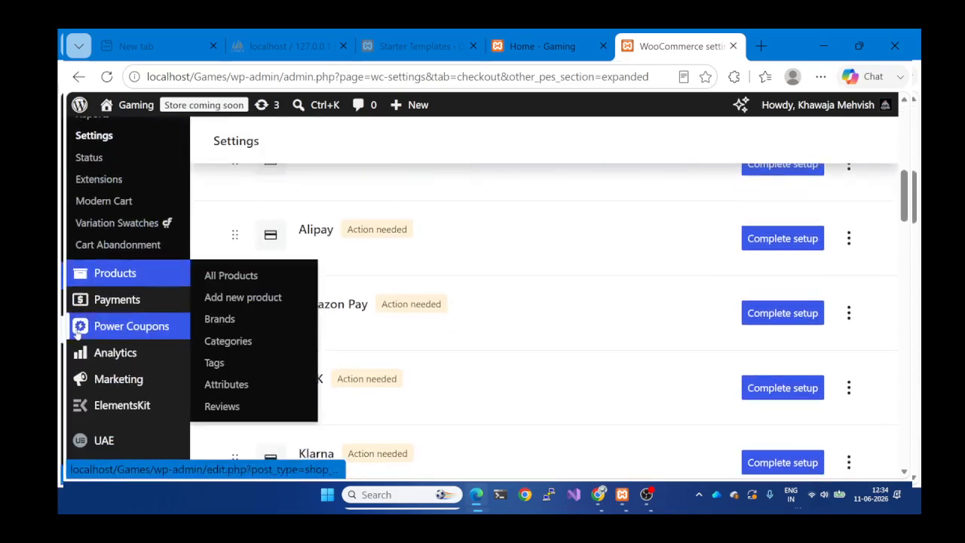
scroll(119, 385, "down", 3)
Open Installed Plugins and review the 16 active plugins.
mouse_move(126, 332)
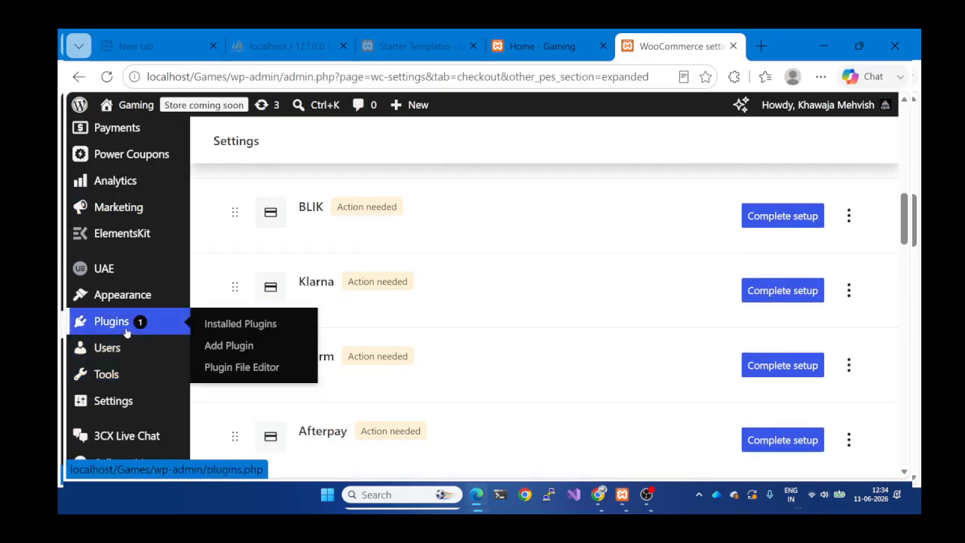
left_click(236, 324)
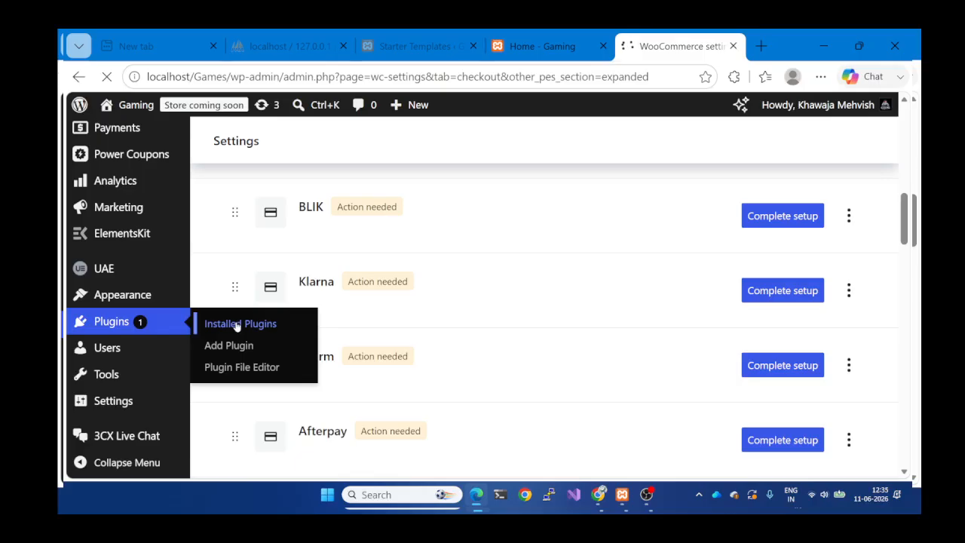
left_click(273, 322)
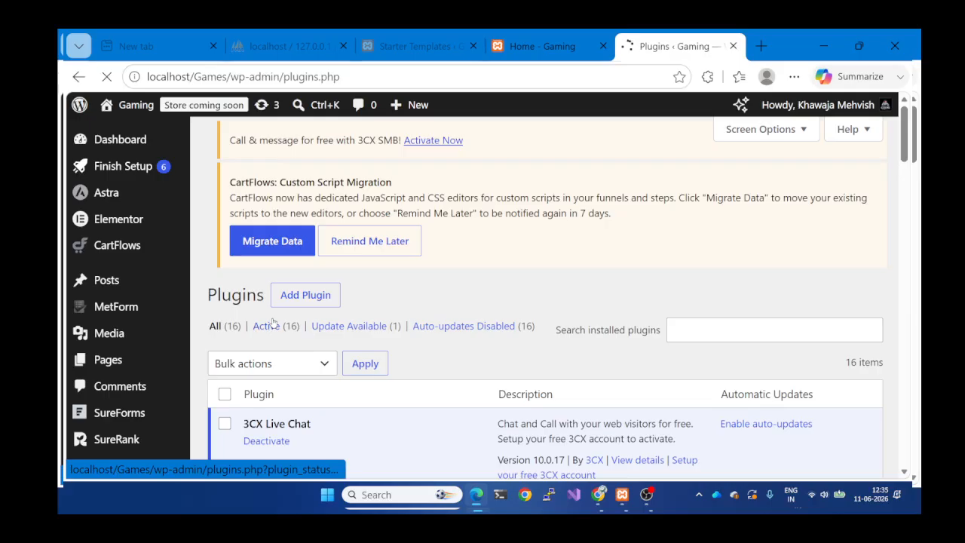
scroll(467, 310, "down", 2)
scroll(467, 310, "up", 2)
Go to the Add Plugins page and browse its listings.
left_click(308, 150)
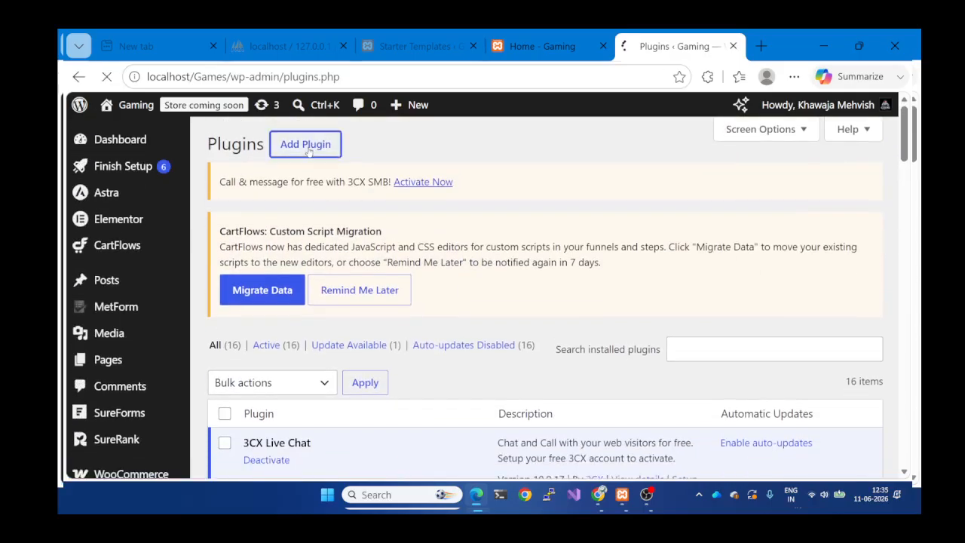
scroll(503, 276, "down", 15)
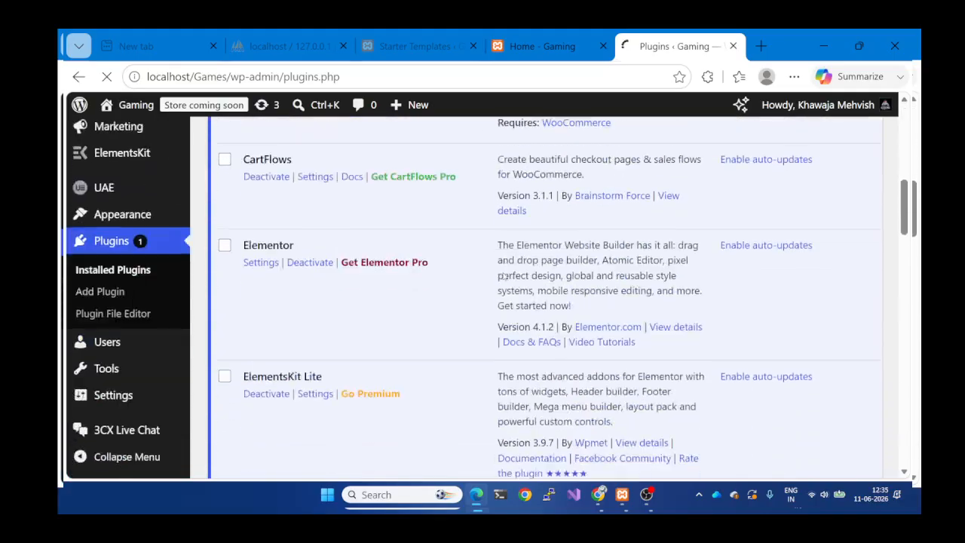
scroll(503, 277, "down", 15)
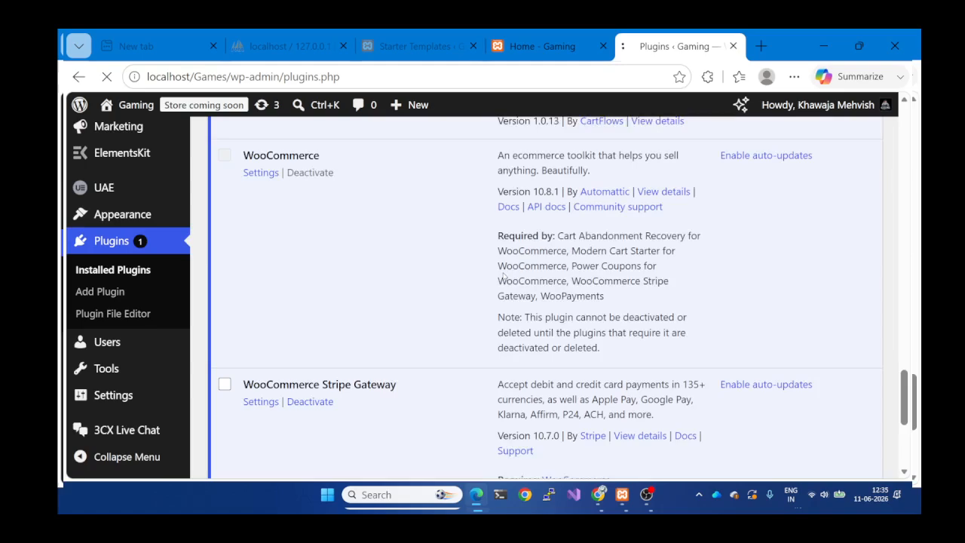
scroll(503, 277, "down", 3)
scroll(504, 276, "up", 20)
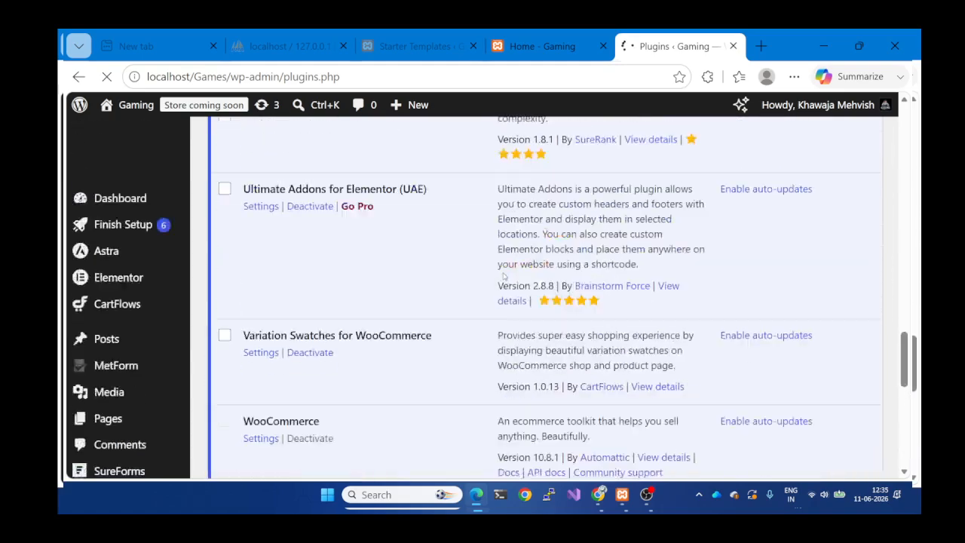
scroll(503, 276, "up", 3)
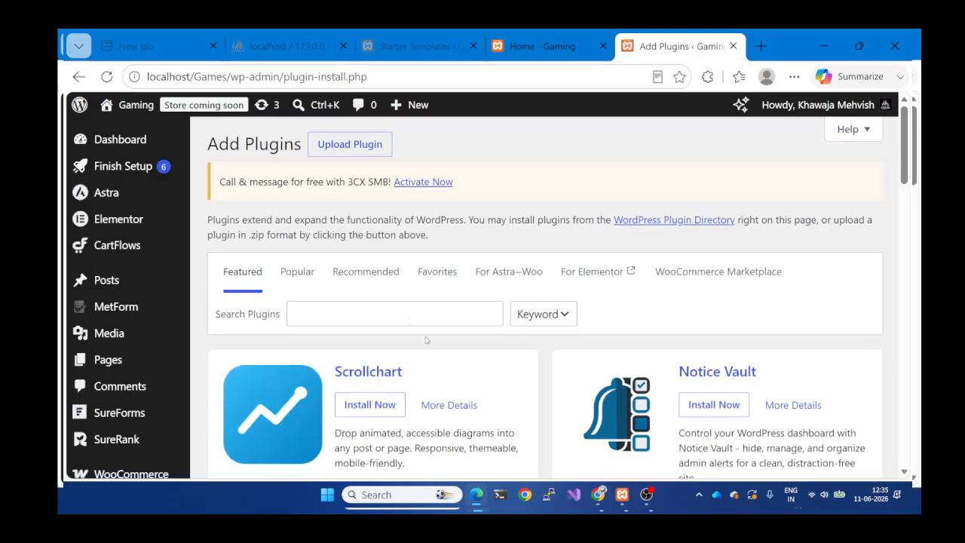
Search the plugin directory for 'razorpay', fixing the misspelled 'rozarpay' along the way.
left_click(400, 313)
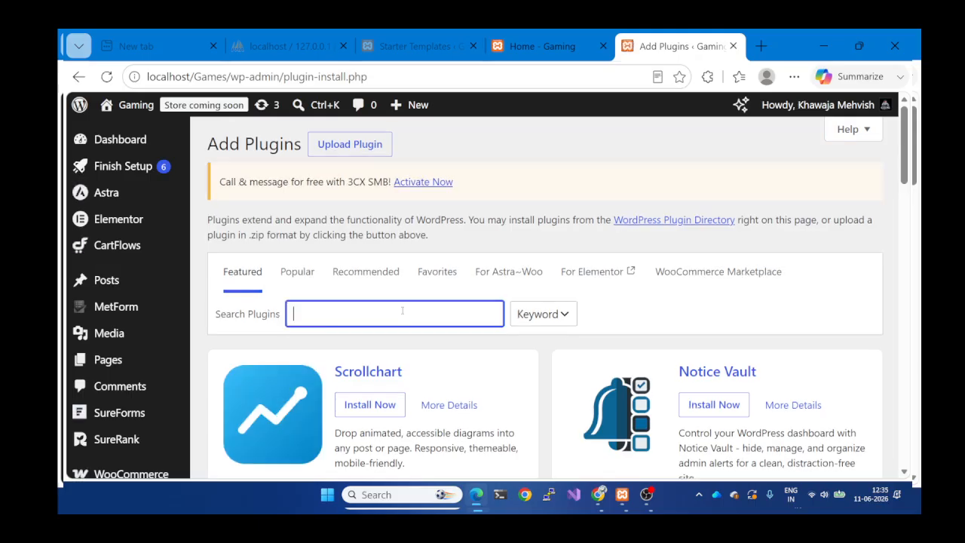
type("rozarpay")
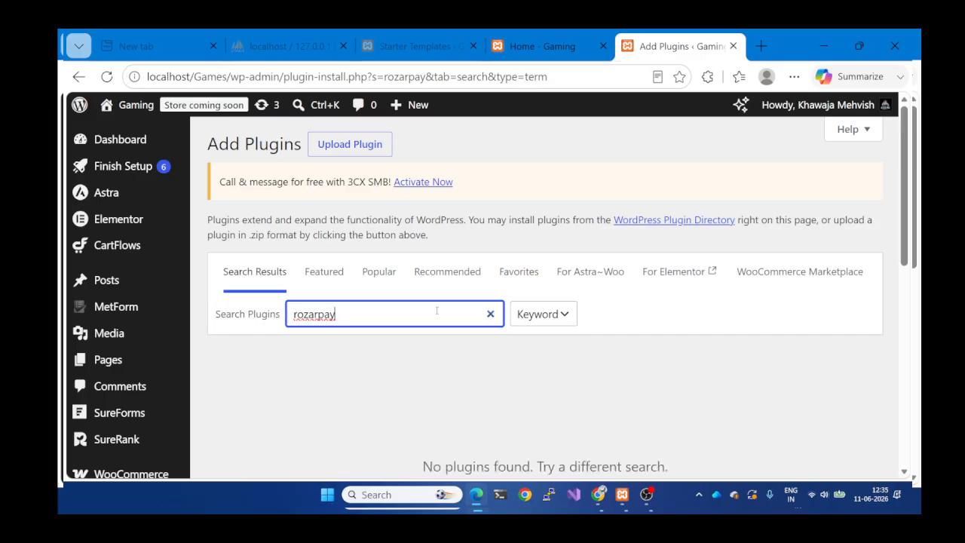
key("BackSpace")
key("BackSpace")
key("BackSpace")
key("BackSpace")
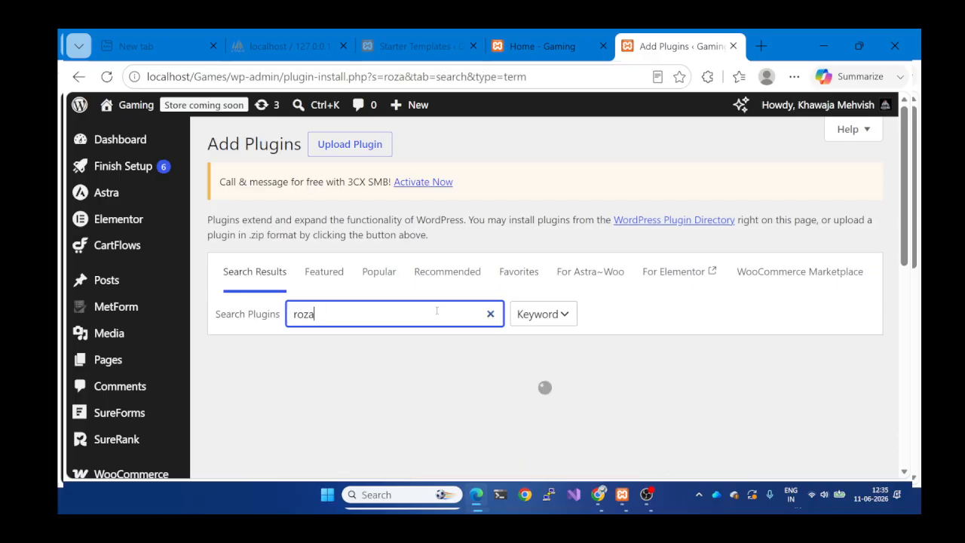
type("r")
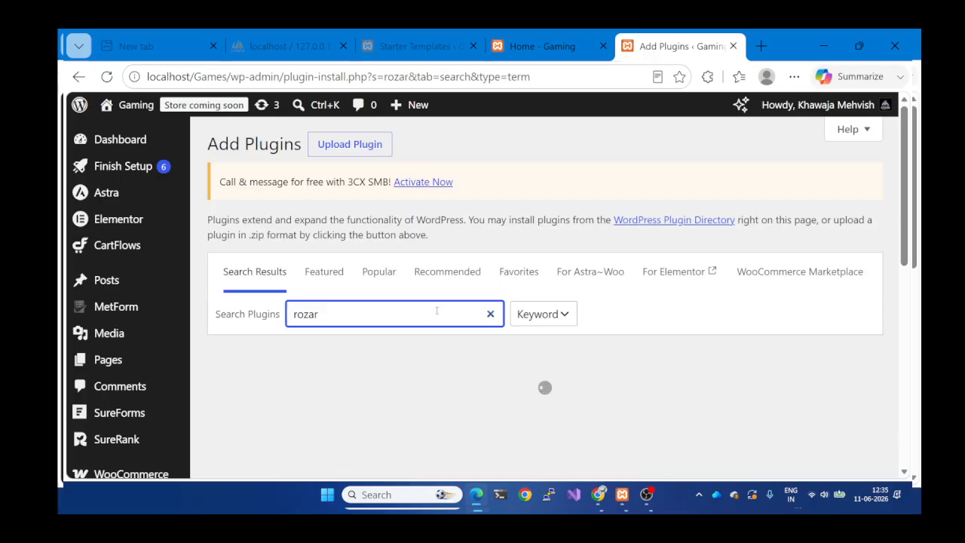
key("BackSpace")
key("BackSpace")
key("BackSpace")
key("BackSpace")
type("azor")
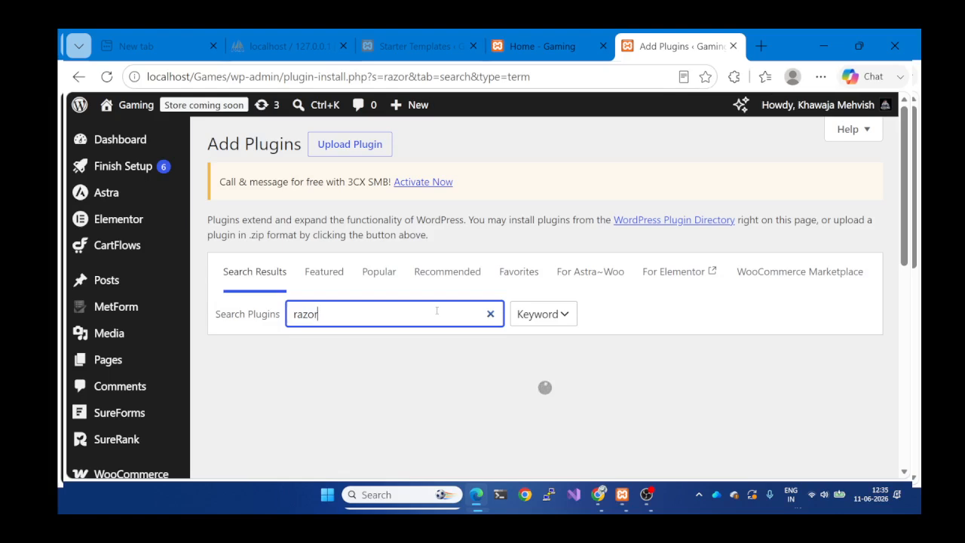
scroll(436, 311, "down", 1)
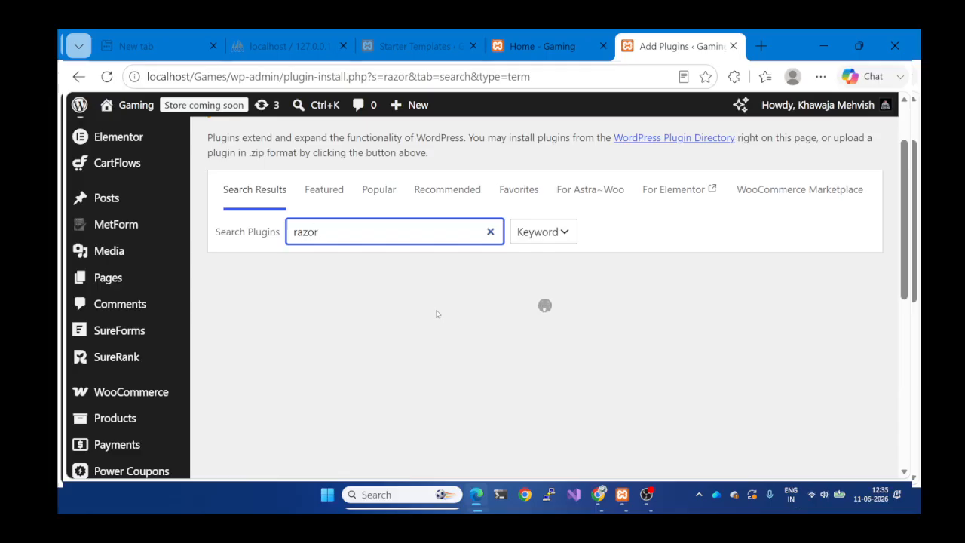
scroll(465, 306, "down", 5)
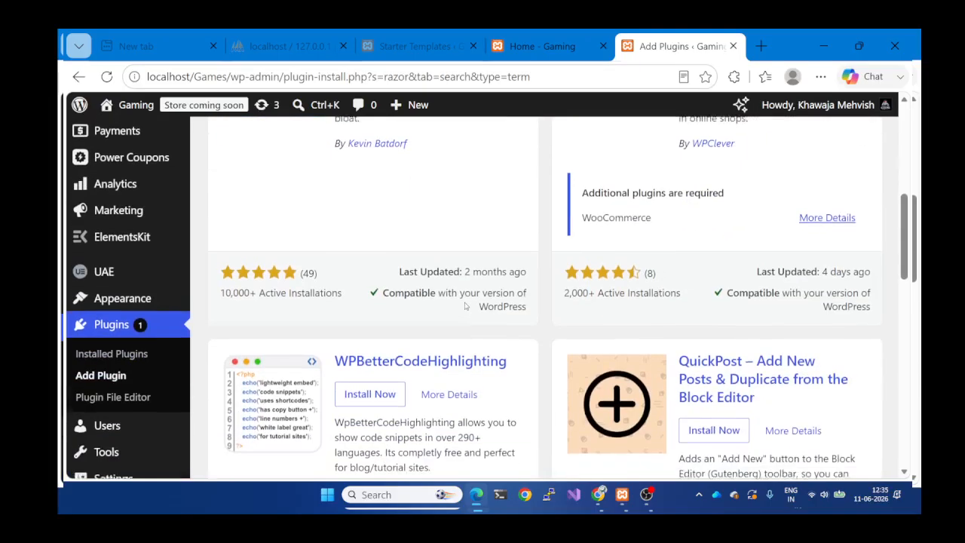
scroll(465, 305, "down", 10)
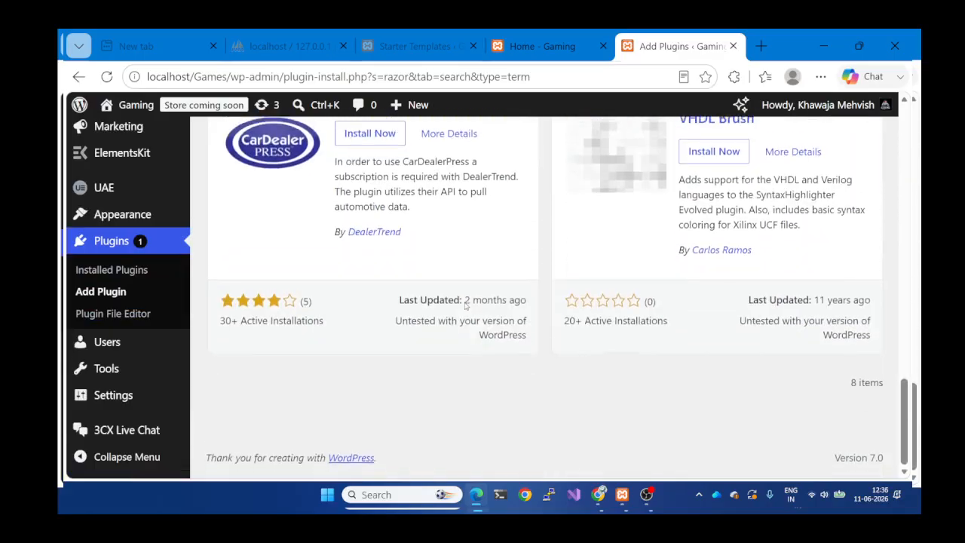
scroll(465, 304, "up", 15)
scroll(364, 293, "down", 1)
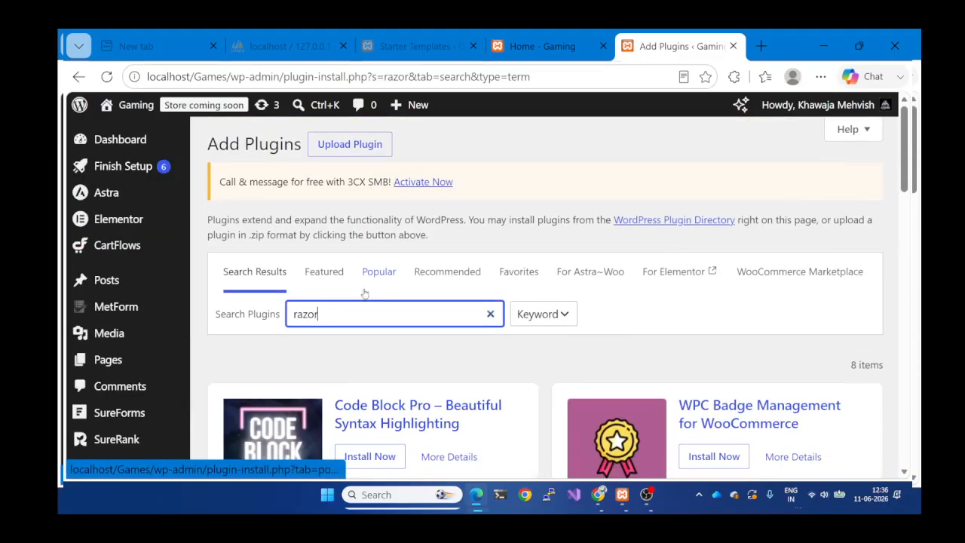
type("pay")
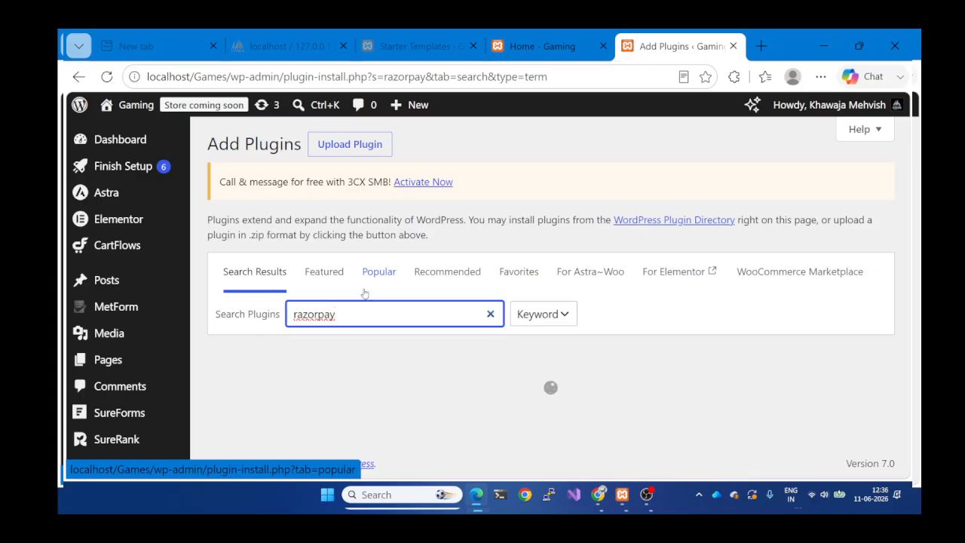
Replace the Razorpay search with 'paypal'.
key("BackSpace")
key("BackSpace")
key("BackSpace")
key("BackSpace")
key("BackSpace")
key("BackSpace")
key("BackSpace")
key("BackSpace")
type("pap")
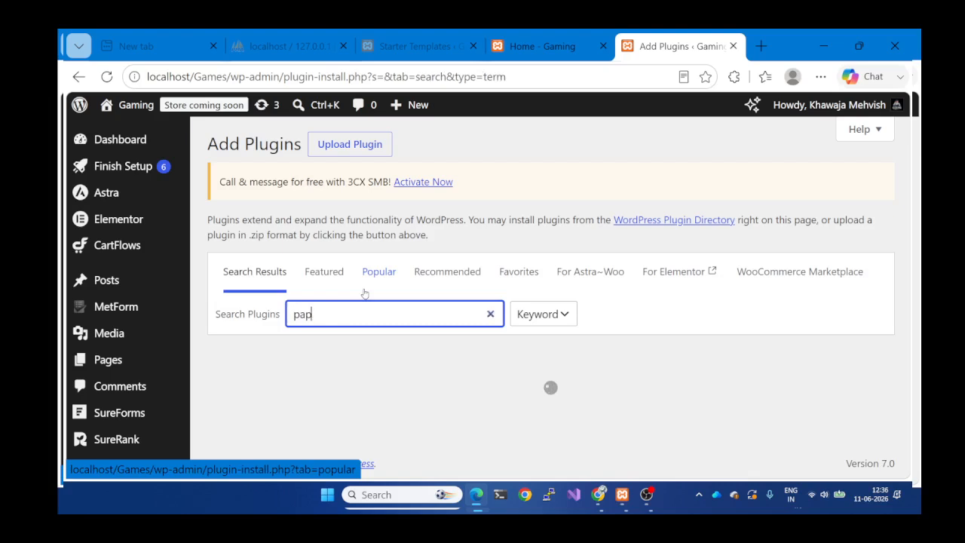
key("BackSpace")
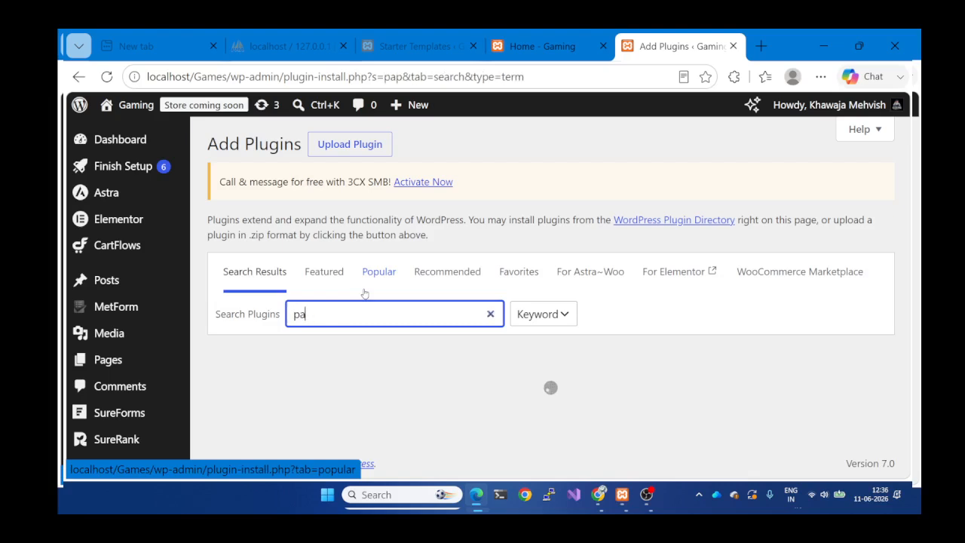
type("y")
key("Num_Lock")
type("pal")
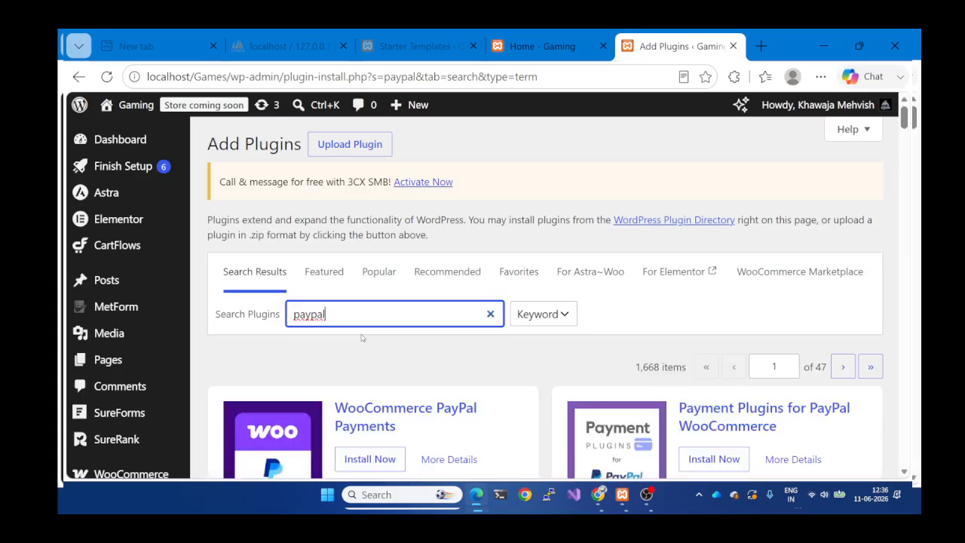
Install Payment Plugins for PayPal WooCommerce from the PayPal results.
scroll(481, 372, "down", 2)
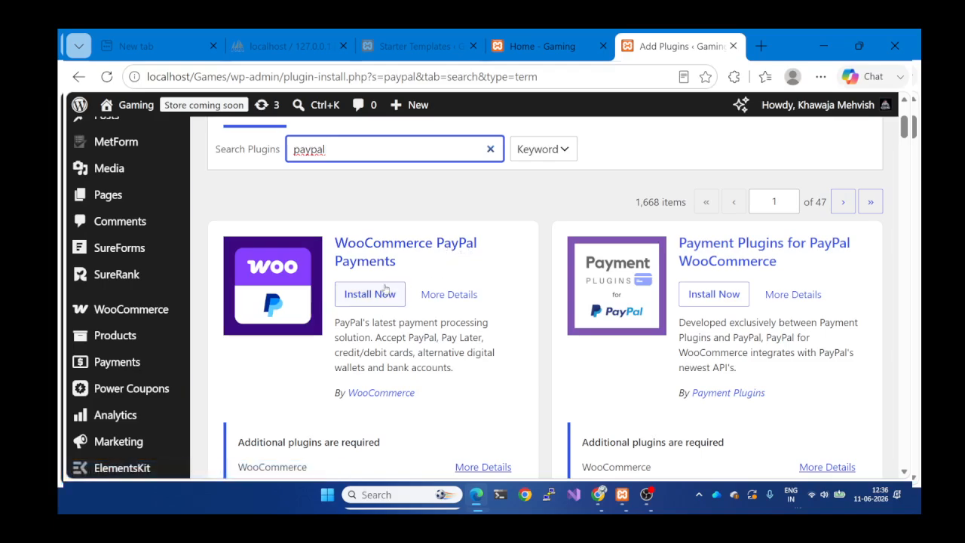
scroll(372, 292, "down", 2)
scroll(635, 304, "up", 3)
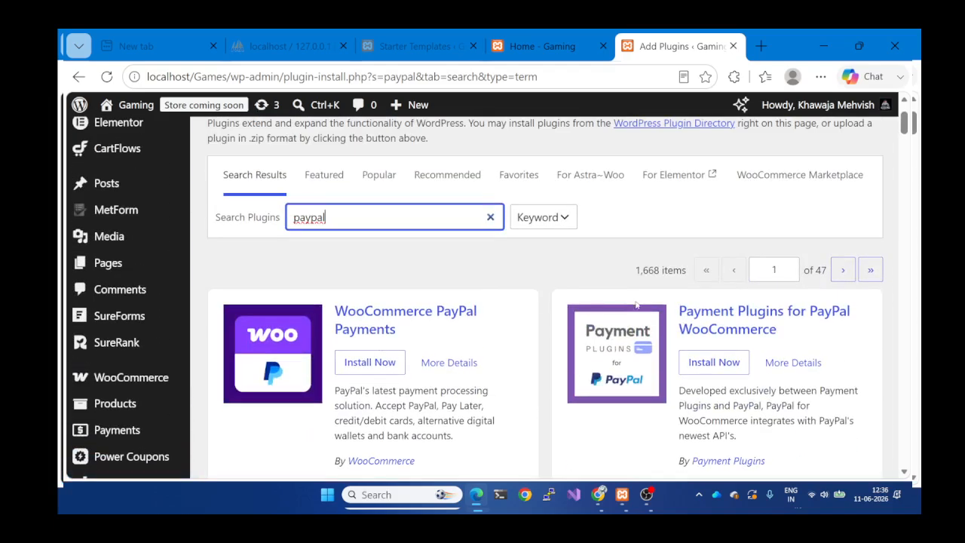
left_click(720, 362)
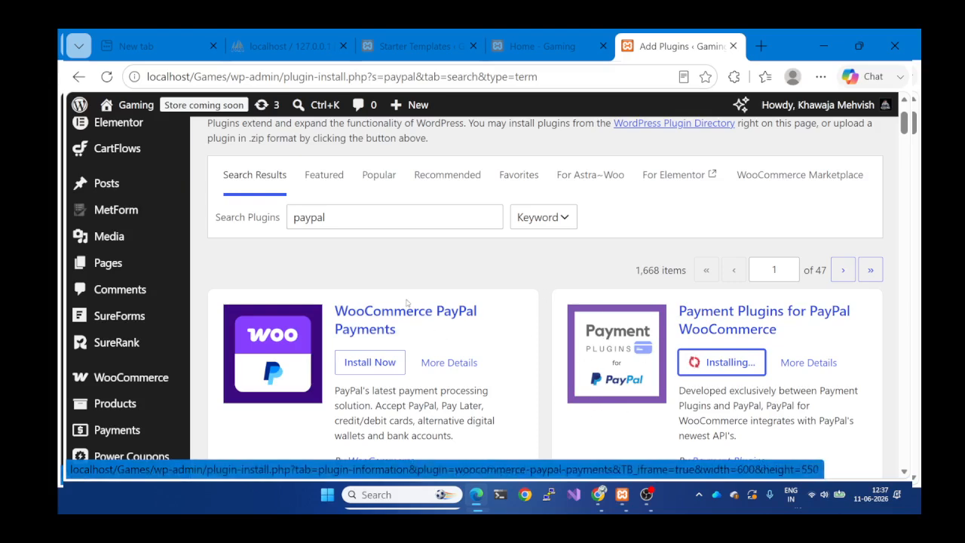
scroll(406, 303, "down", 1)
scroll(405, 303, "up", 2)
left_click(339, 236)
Search plugins for 'stripe' and install Payment Plugins for Stripe WooCommerce.
key("BackSpace")
key("BackSpace")
key("BackSpace")
key("BackSpace")
key("BackSpace")
key("BackSpace")
type("stripe")
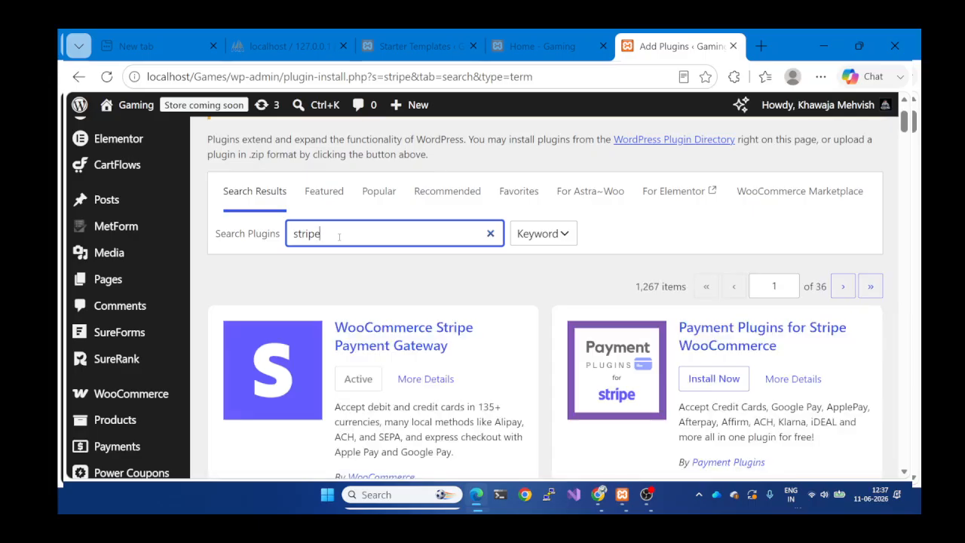
left_click(728, 381)
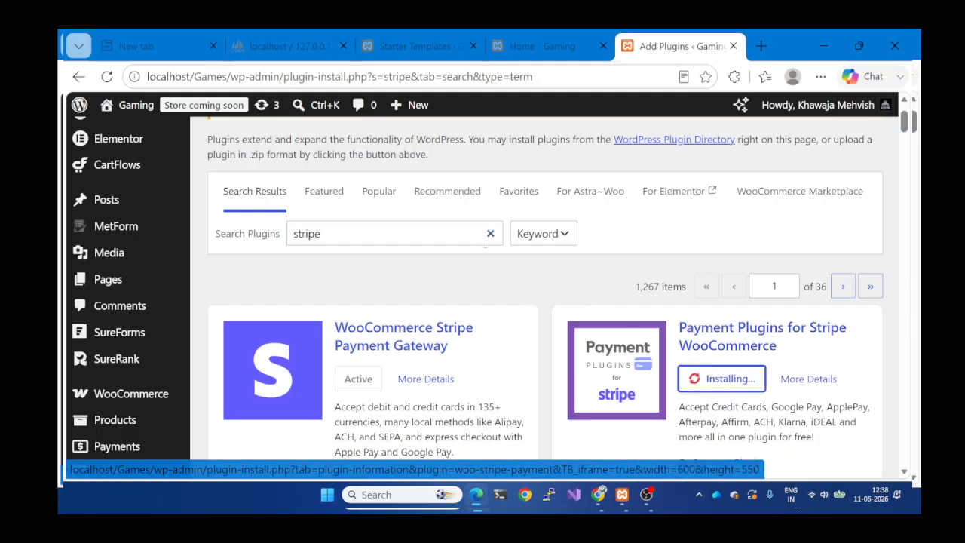
scroll(485, 247, "up", 1)
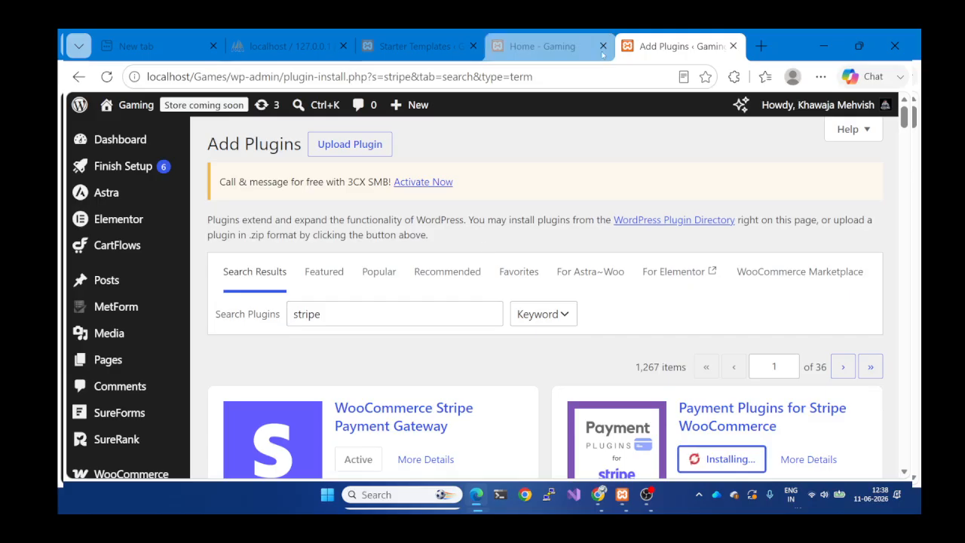
In a new tab, search Bing for 'stripe' and open the sponsored Razorpay Payment Gateway link.
key("ctrl+t")
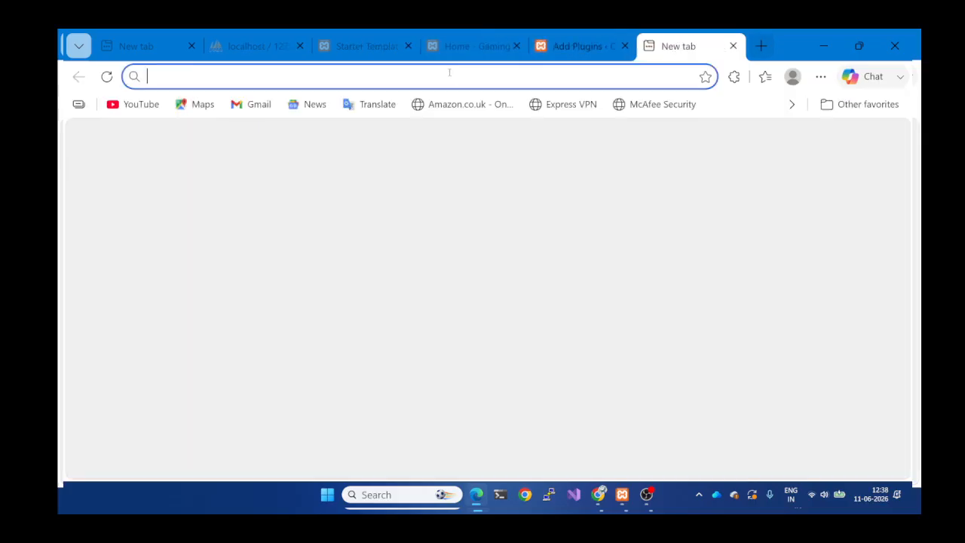
type("str")
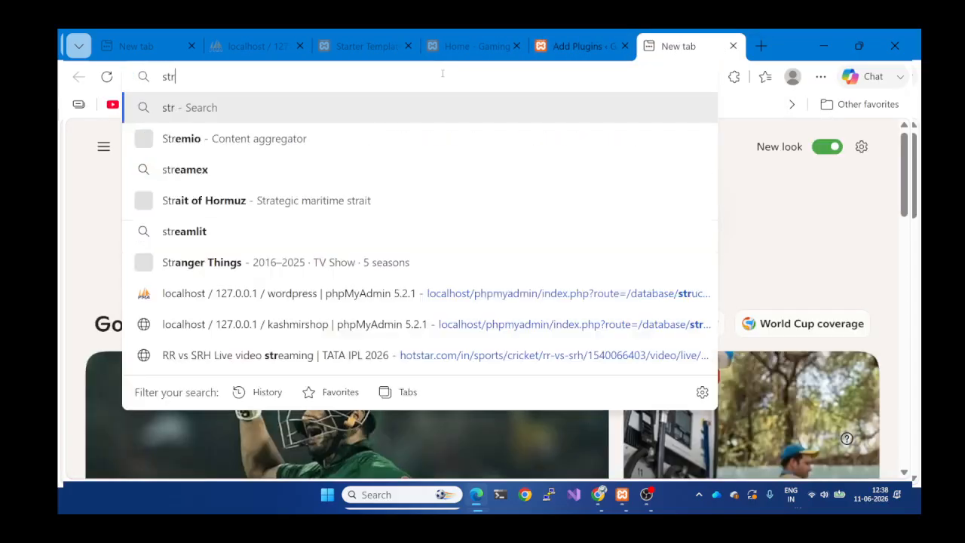
type("ipe")
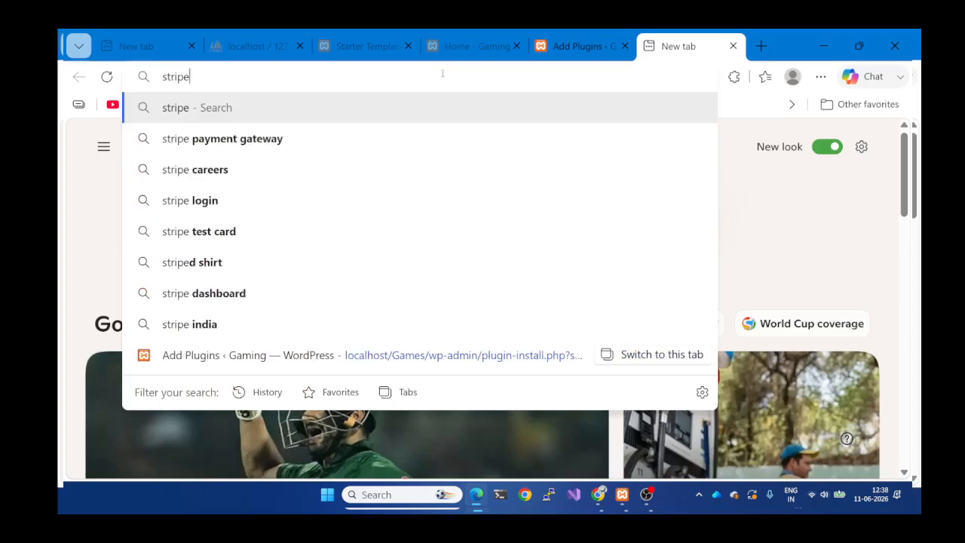
key("Return")
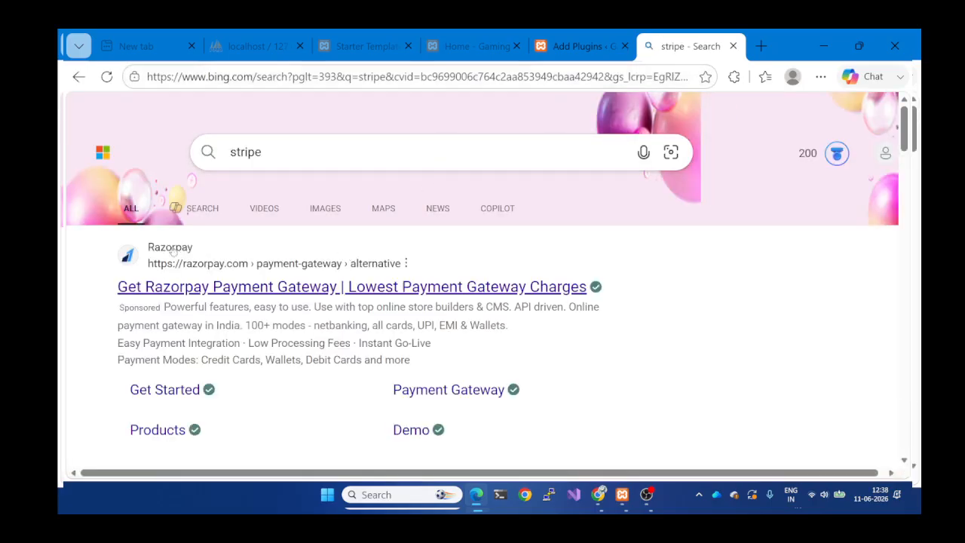
scroll(226, 294, "down", 2)
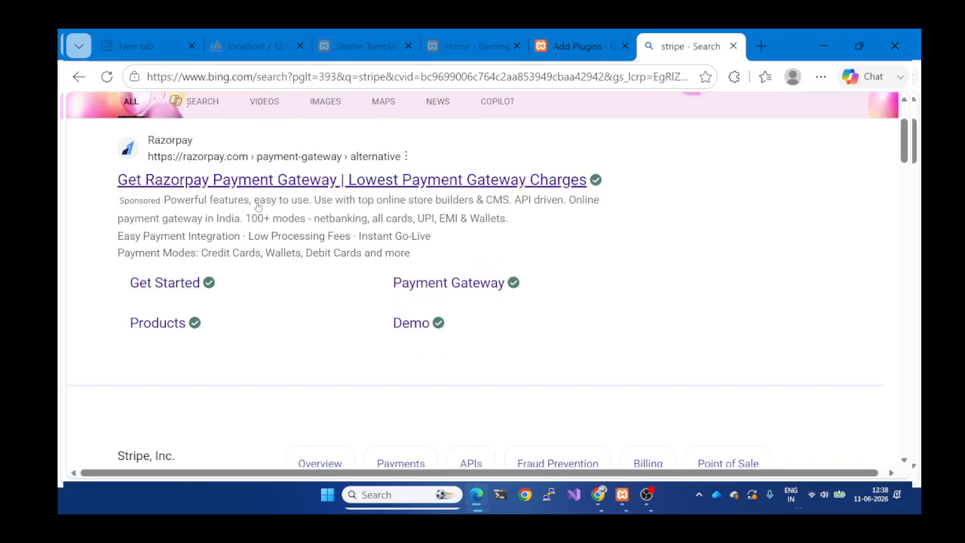
left_click(260, 187)
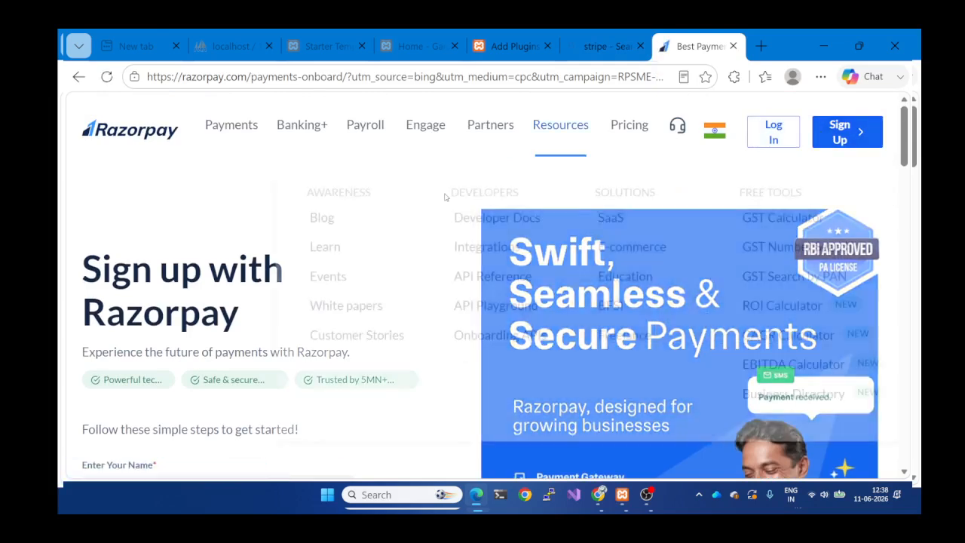
scroll(446, 197, "down", 1)
Log in to Razorpay with a Google account and keep India as the business country.
scroll(686, 126, "up", 1)
left_click(785, 131)
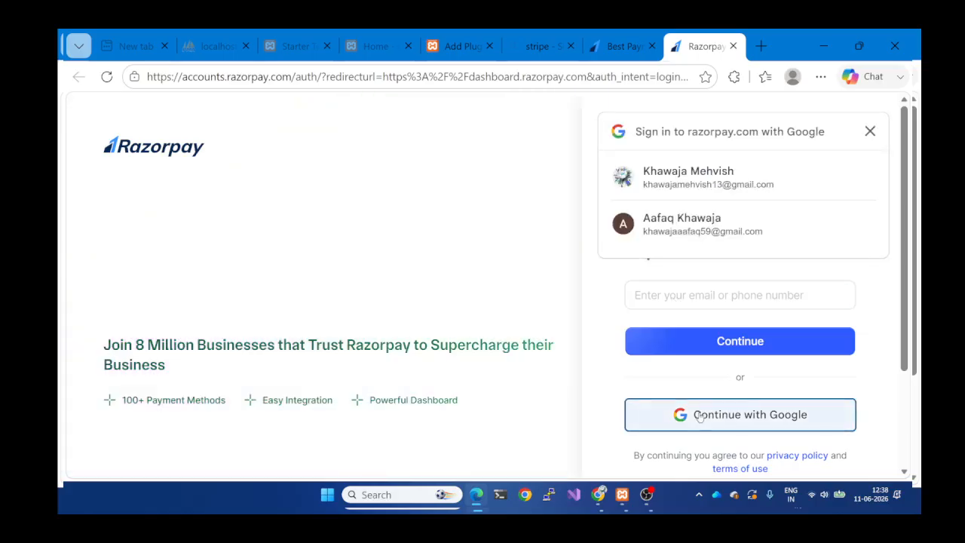
left_click(697, 410)
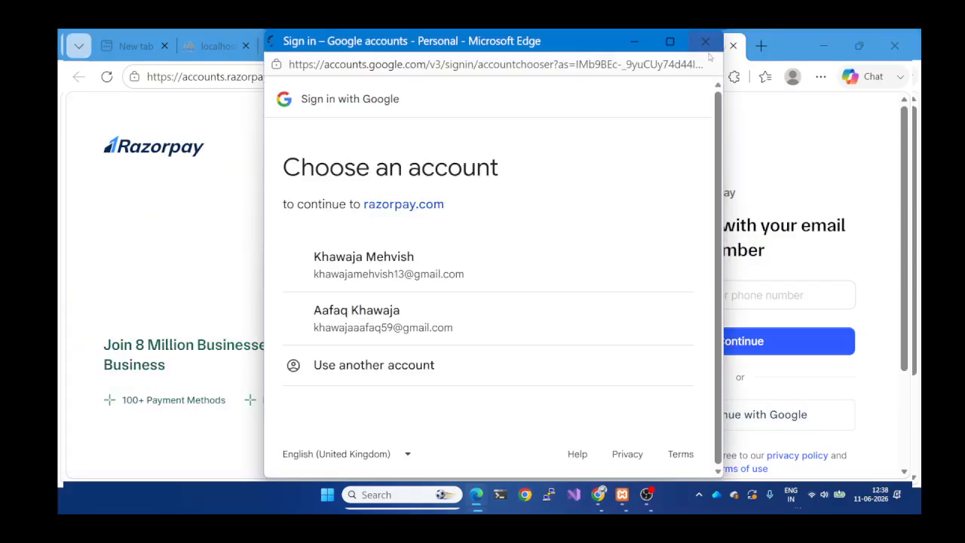
left_click(484, 276)
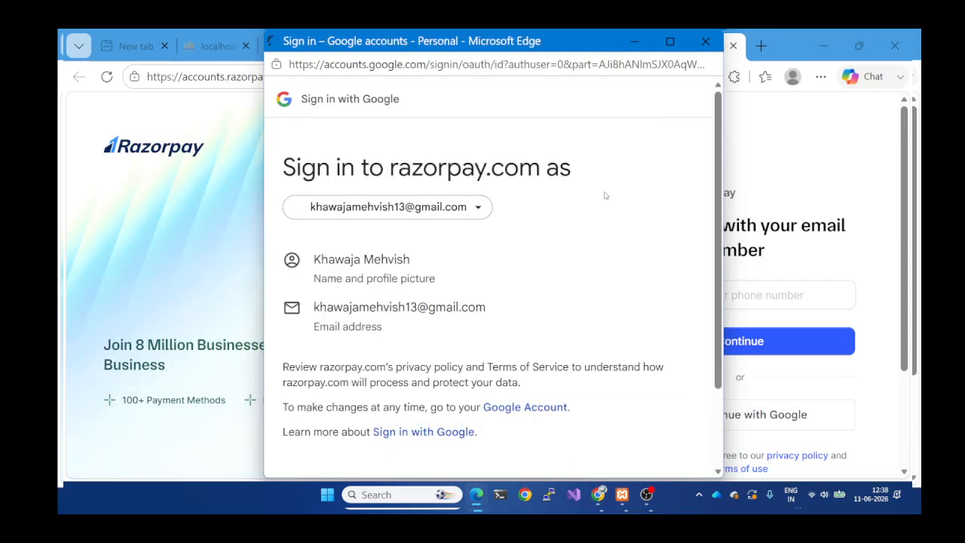
scroll(563, 286, "down", 3)
left_click(568, 391)
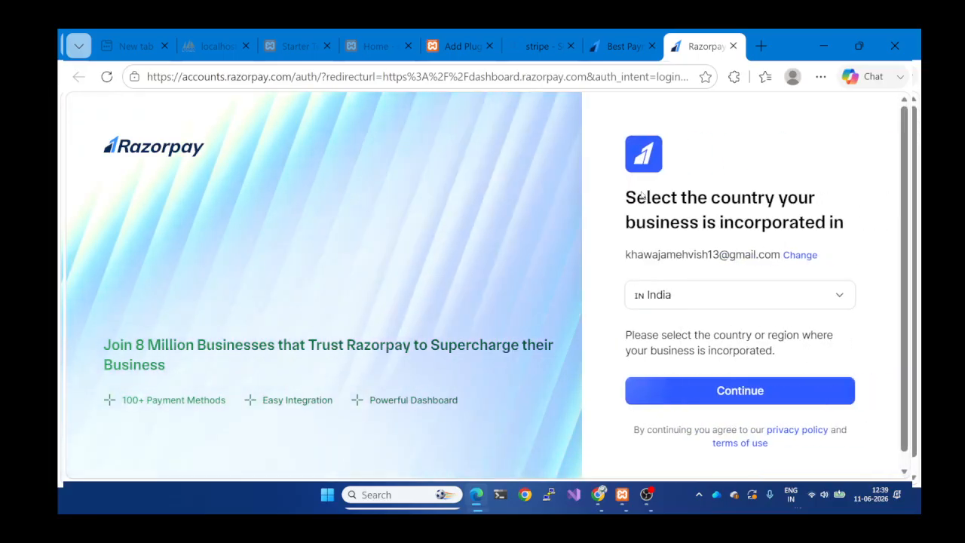
left_click(803, 390)
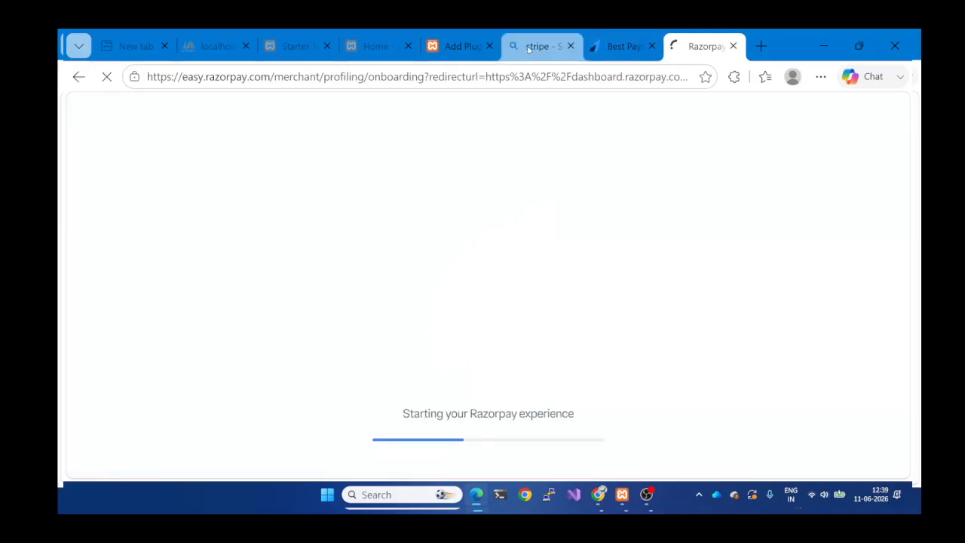
left_click(463, 47)
scroll(382, 285, "down", 3)
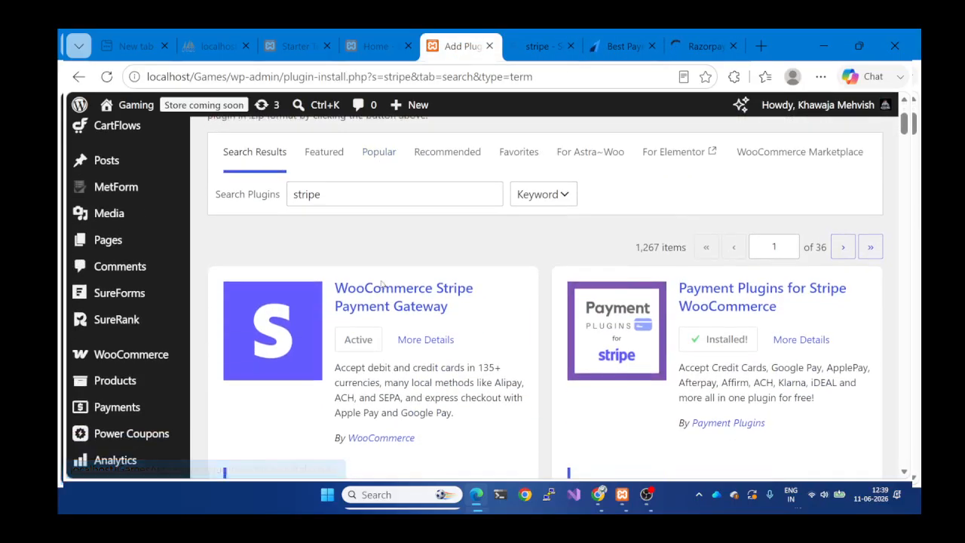
scroll(376, 283, "up", 3)
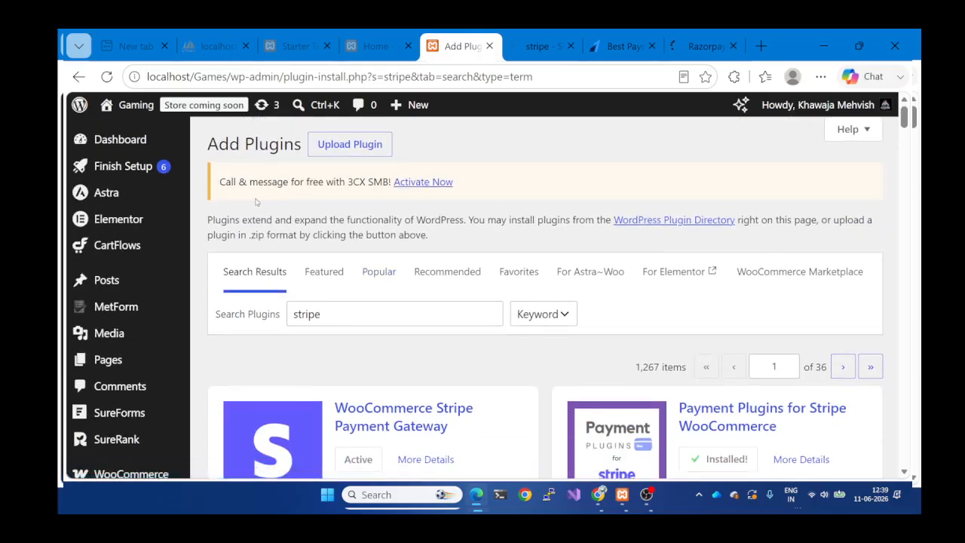
scroll(191, 359, "down", 5)
scroll(147, 384, "down", 4)
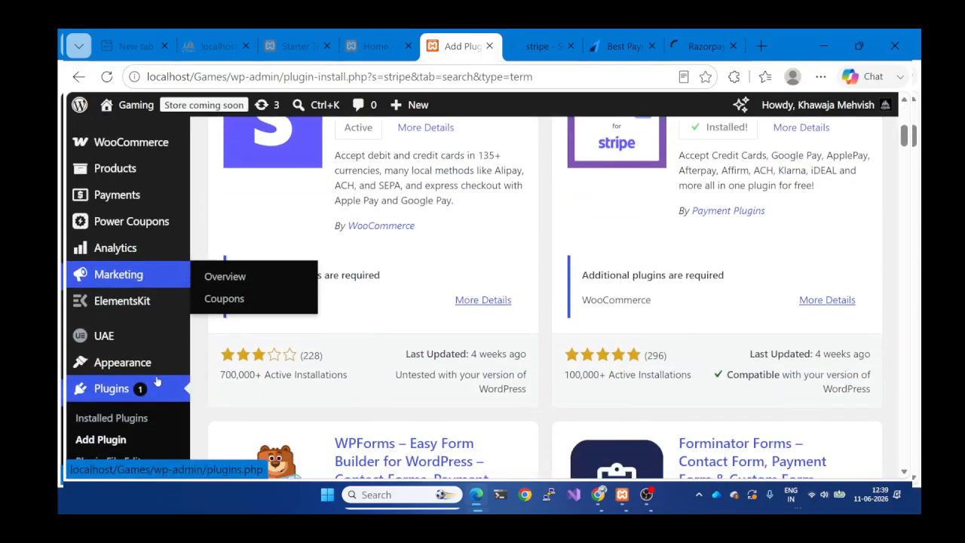
scroll(132, 388, "down", 1)
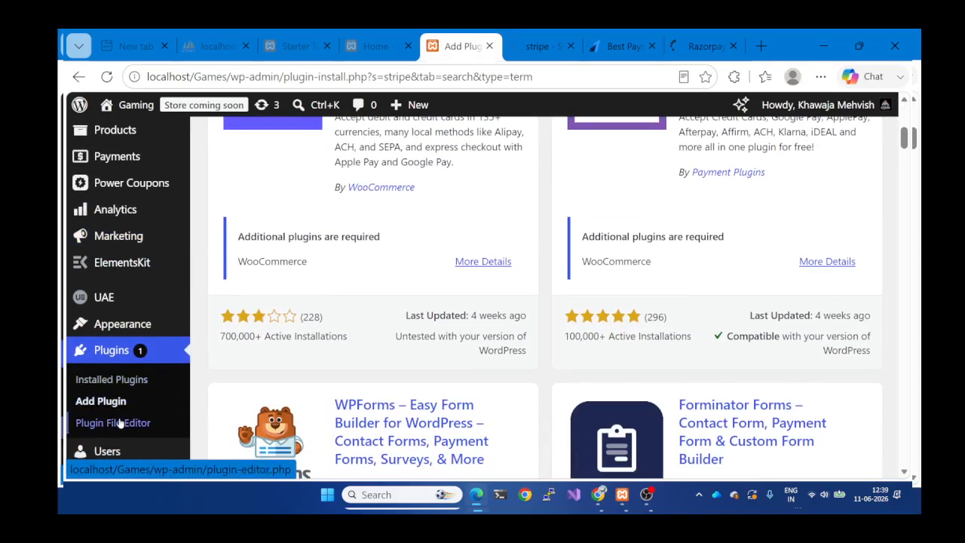
left_click(120, 379)
left_click(563, 189)
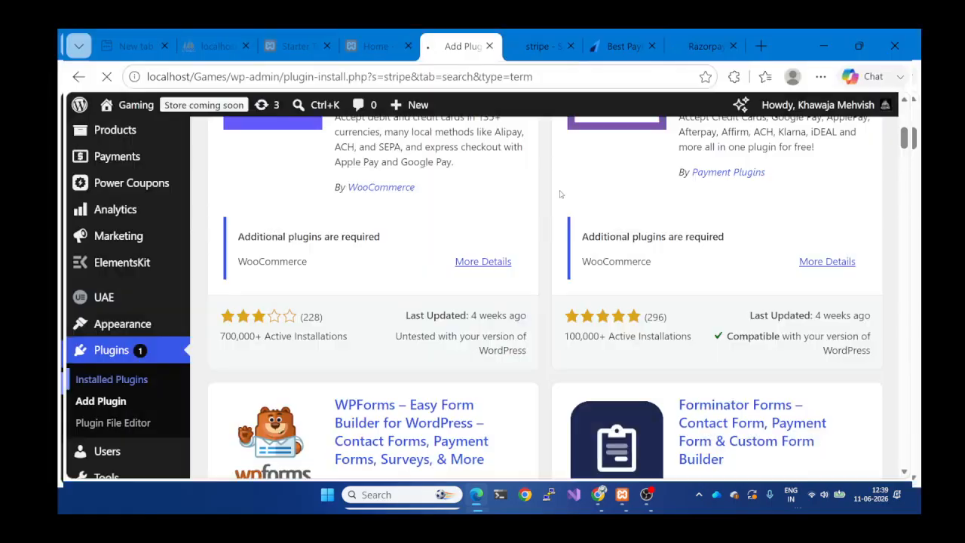
left_click(676, 54)
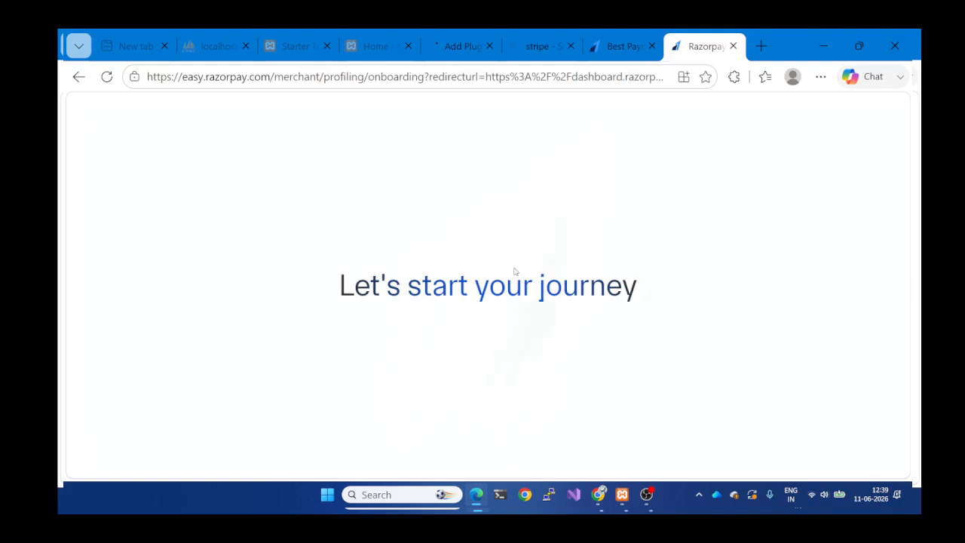
Enter a Business PAN twice in Razorpay onboarding; both entries are rejected as invalid.
left_click(489, 300)
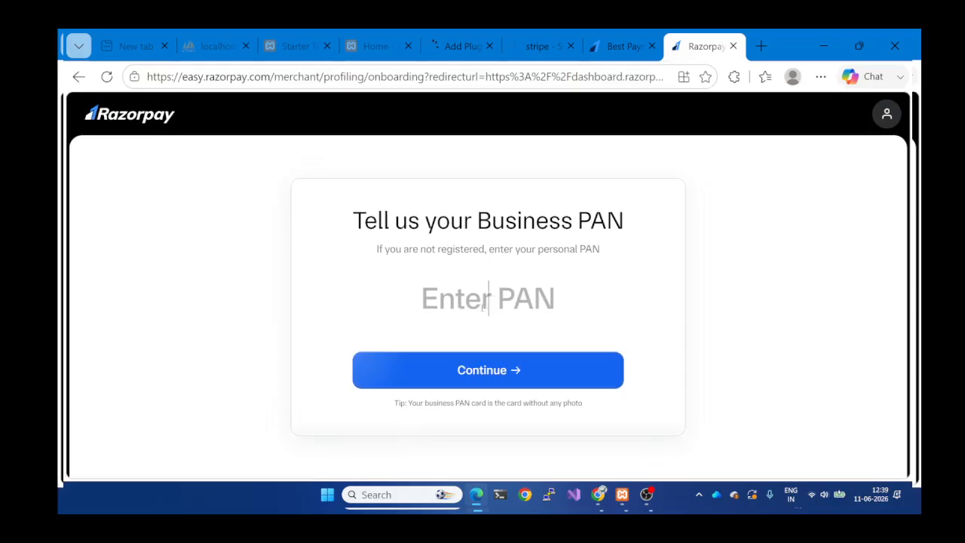
type("4321")
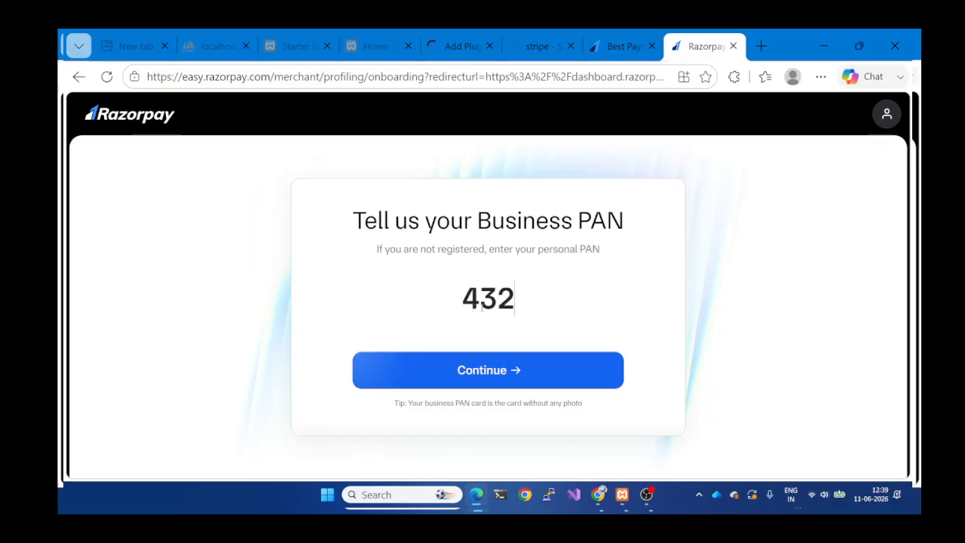
left_click(501, 383)
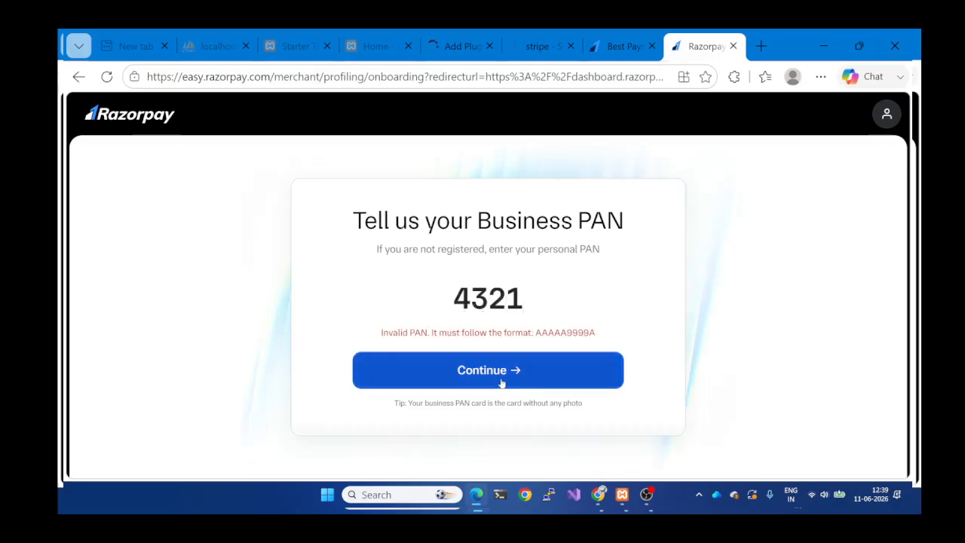
left_click_drag(526, 298, 433, 297)
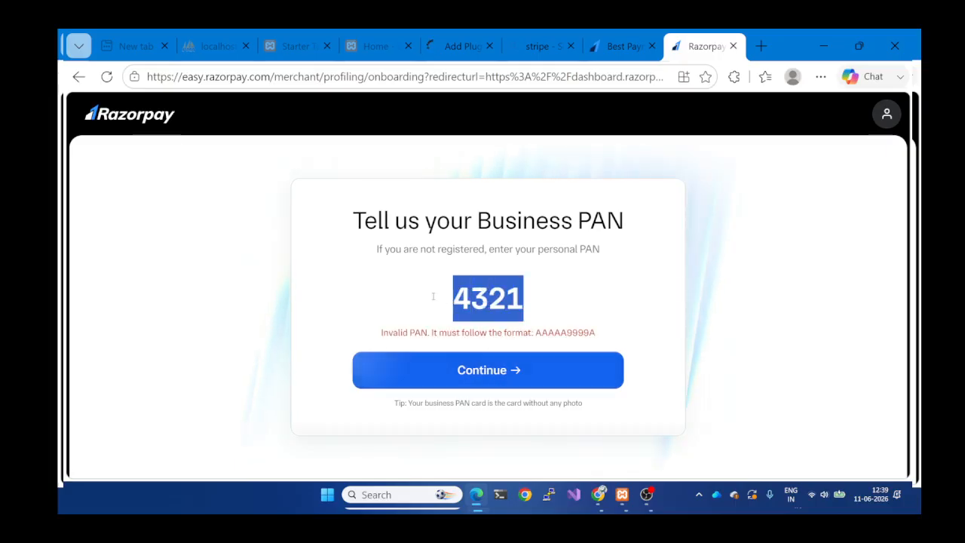
key("BackSpace")
type("1234")
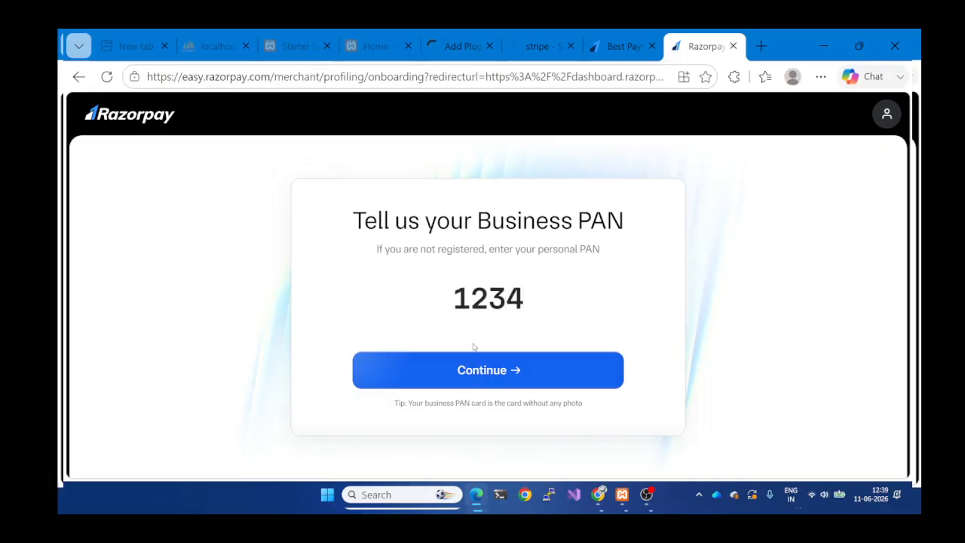
left_click(482, 375)
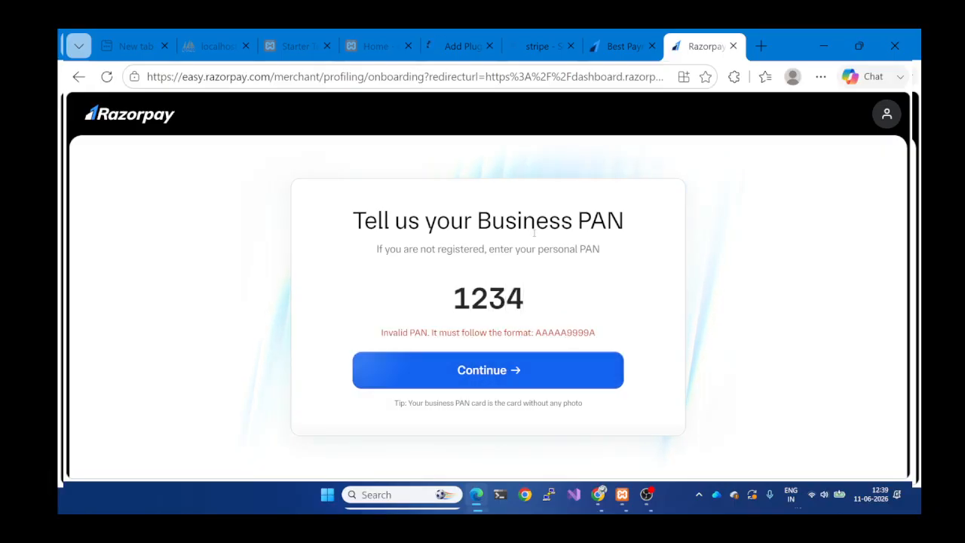
Close the Razorpay onboarding tab and switch to the Bing 'stripe' search results.
left_click(733, 46)
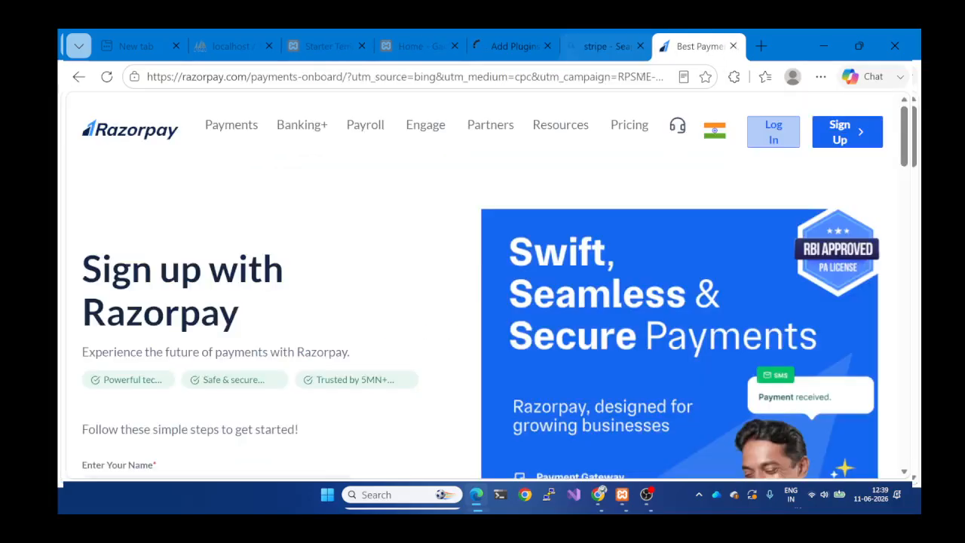
scroll(443, 199, "down", 4)
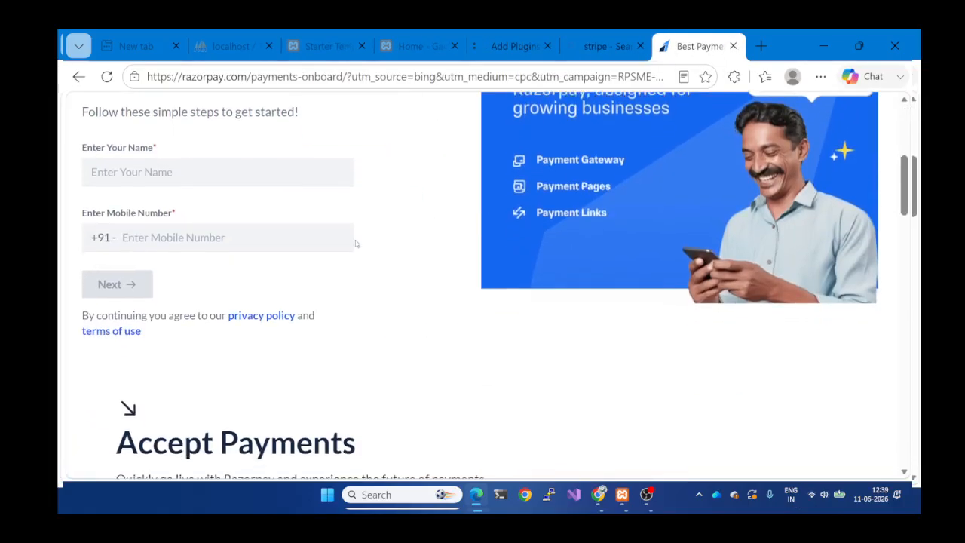
scroll(356, 243, "up", 3)
scroll(356, 243, "down", 4)
scroll(356, 244, "up", 7)
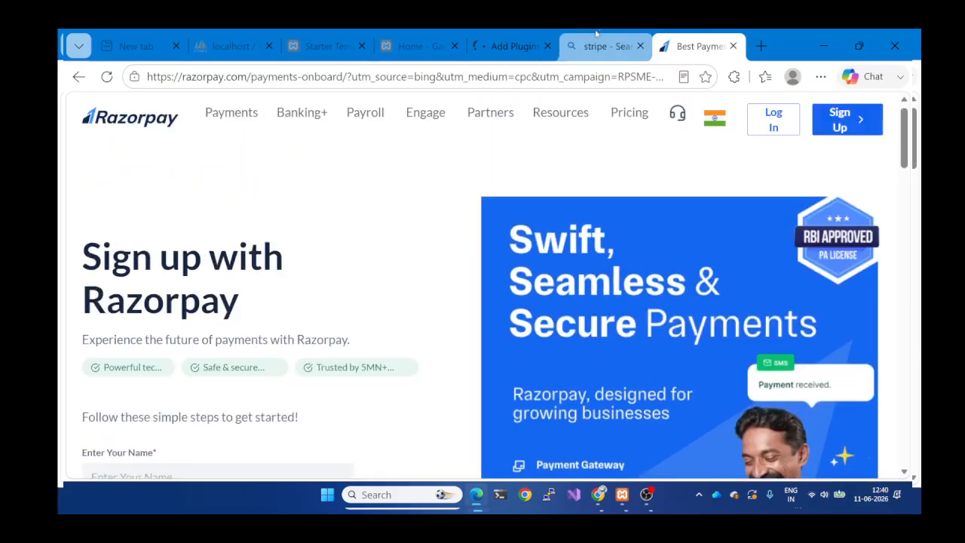
left_click(596, 46)
Go back to the Add Plugins 'stripe' results, down to the installed Payment Plugins for Stripe WooCommerce.
left_click(513, 46)
scroll(416, 200, "down", 1)
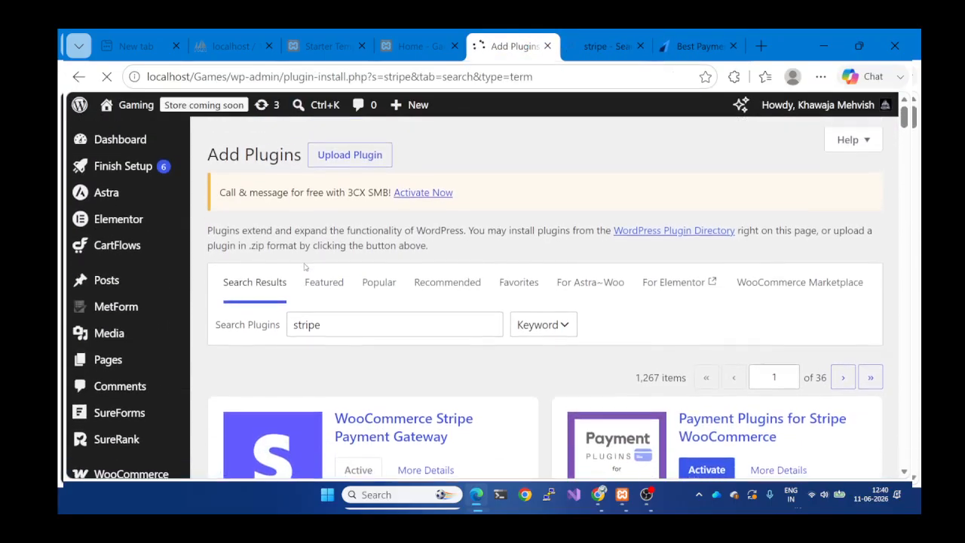
scroll(277, 343, "down", 1)
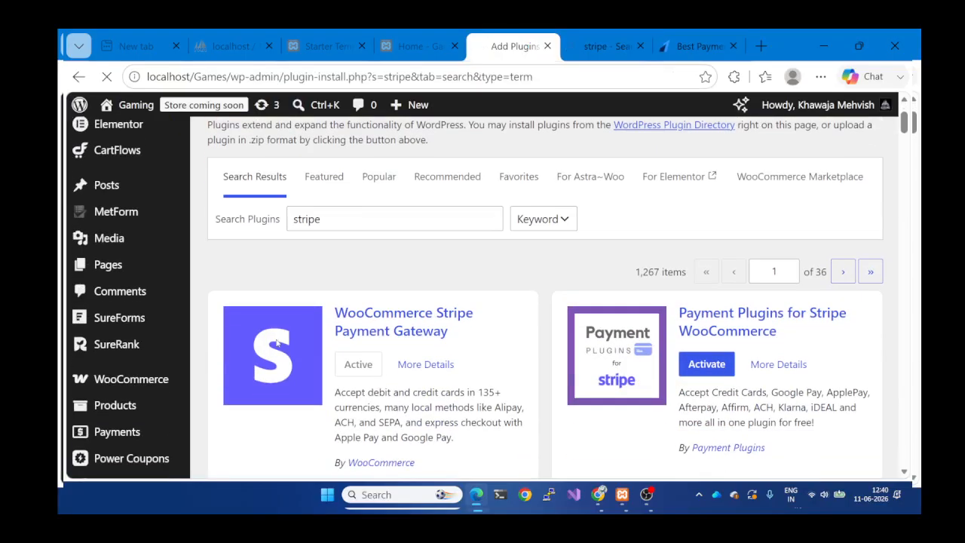
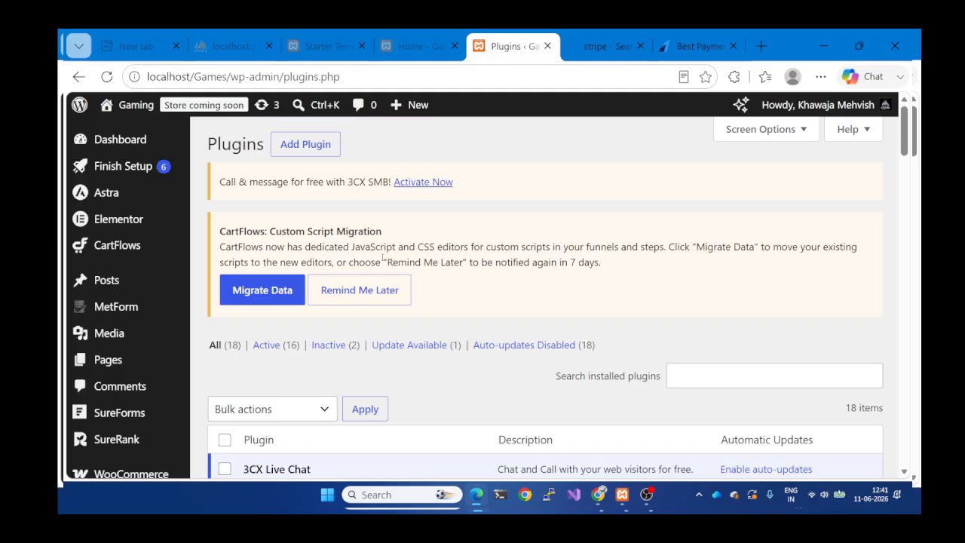
Tick the Payment Plugins for PayPal and Stripe checkboxes in the Plugins list.
scroll(435, 263, "down", 1)
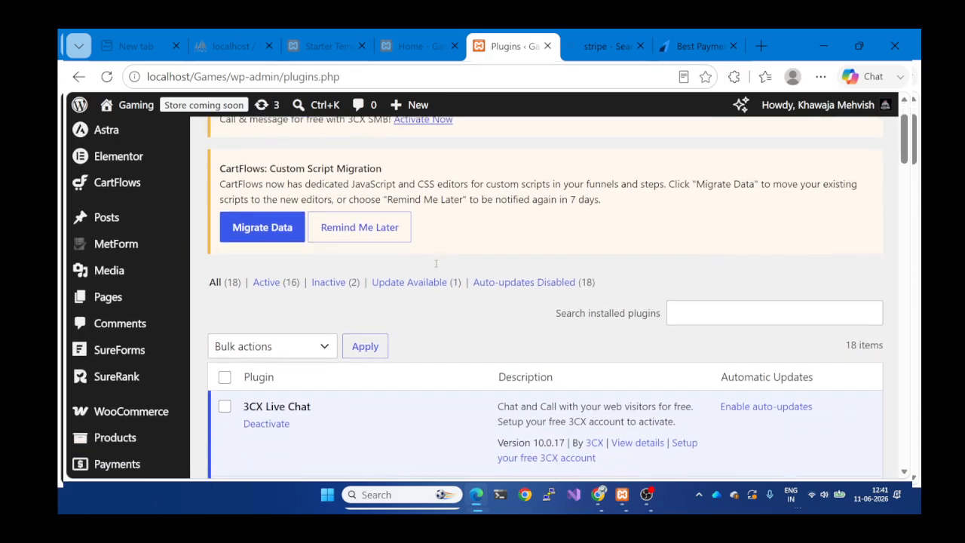
scroll(435, 264, "down", 3)
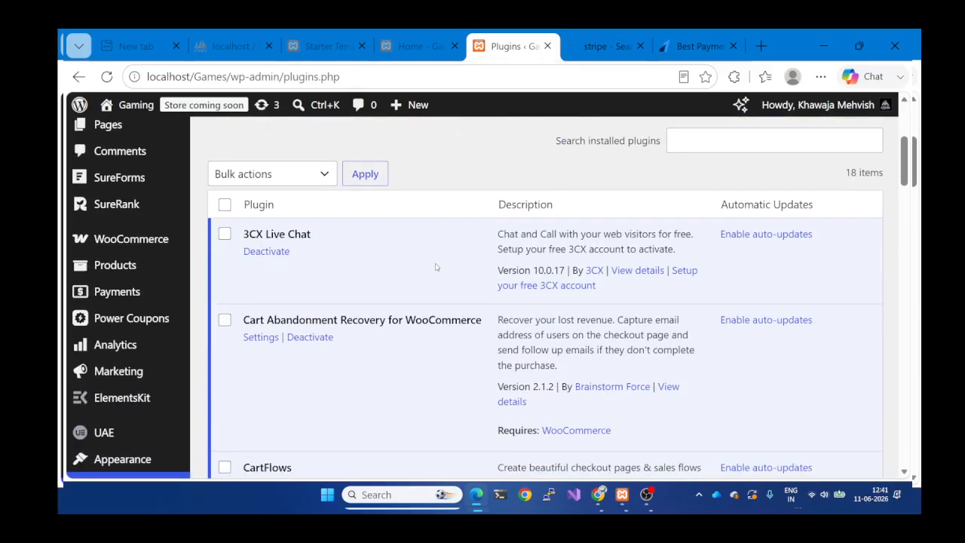
left_click(226, 236)
left_click(225, 328)
left_click(225, 323)
left_click(225, 235)
scroll(264, 288, "down", 2)
scroll(265, 288, "down", 9)
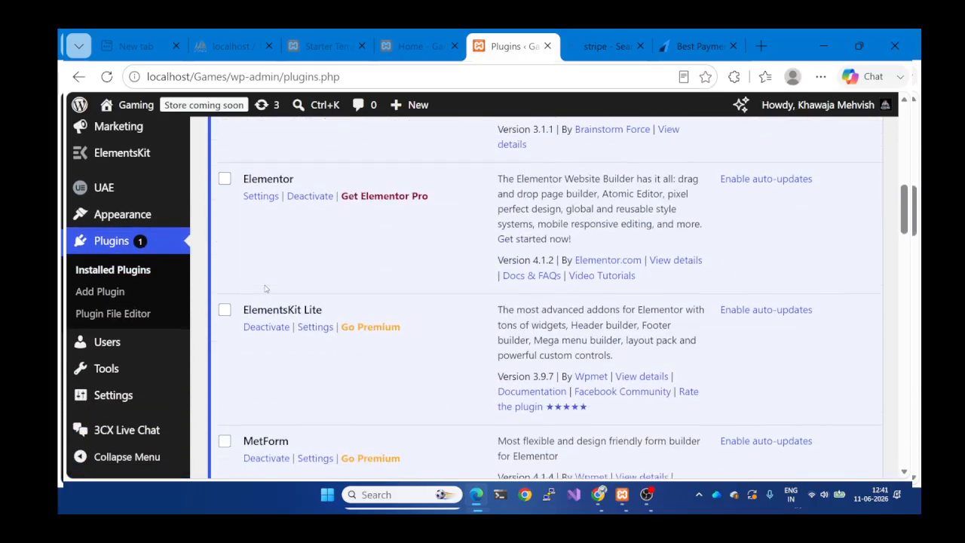
left_click(224, 262)
left_click(225, 363)
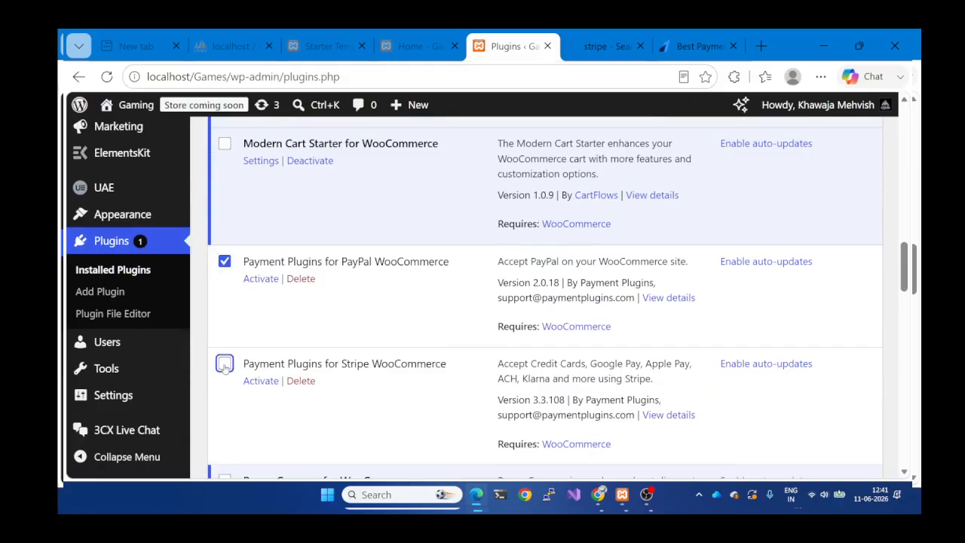
Activate both selected payment plugins with the Activate bulk action.
scroll(271, 322, "down", 3)
scroll(270, 322, "up", 15)
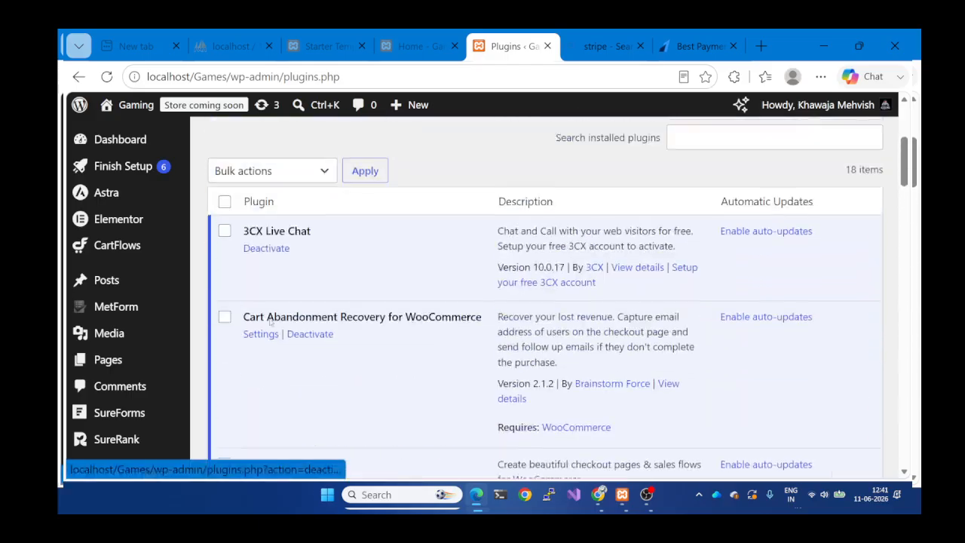
left_click(316, 410)
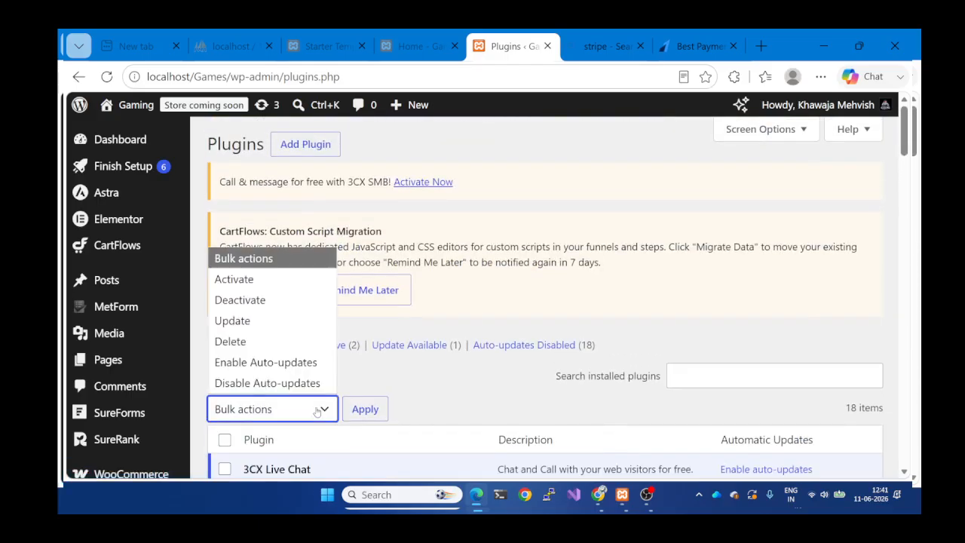
left_click(267, 288)
left_click(371, 416)
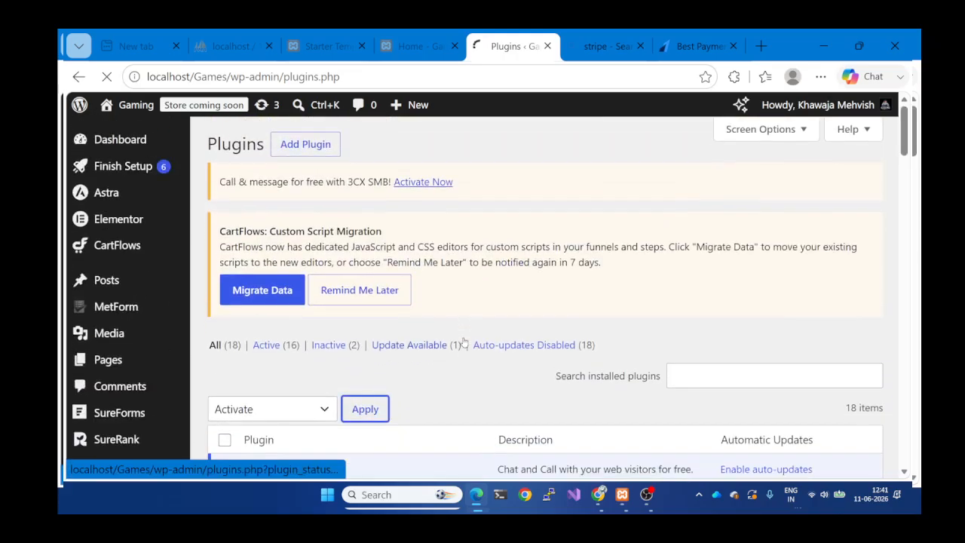
scroll(463, 342, "down", 3)
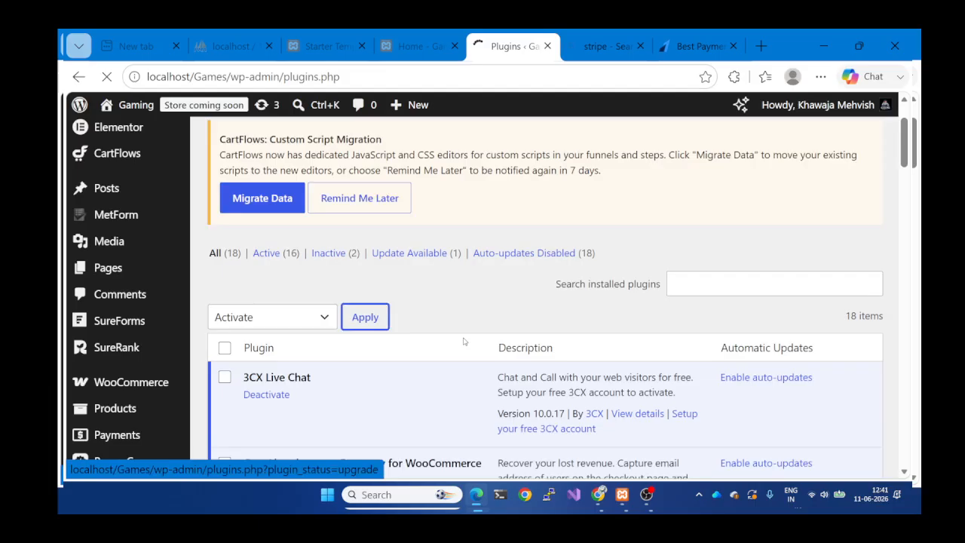
scroll(463, 341, "down", 12)
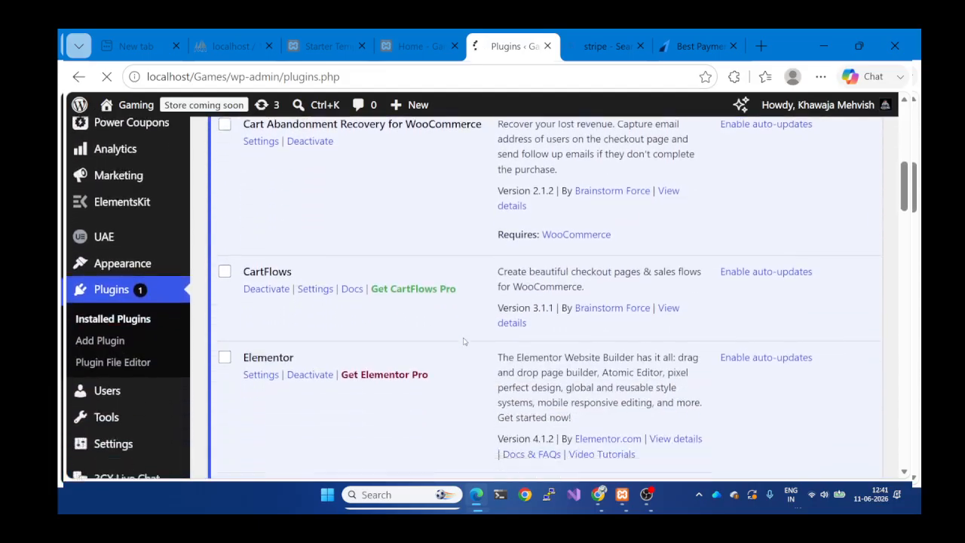
scroll(463, 342, "up", 3)
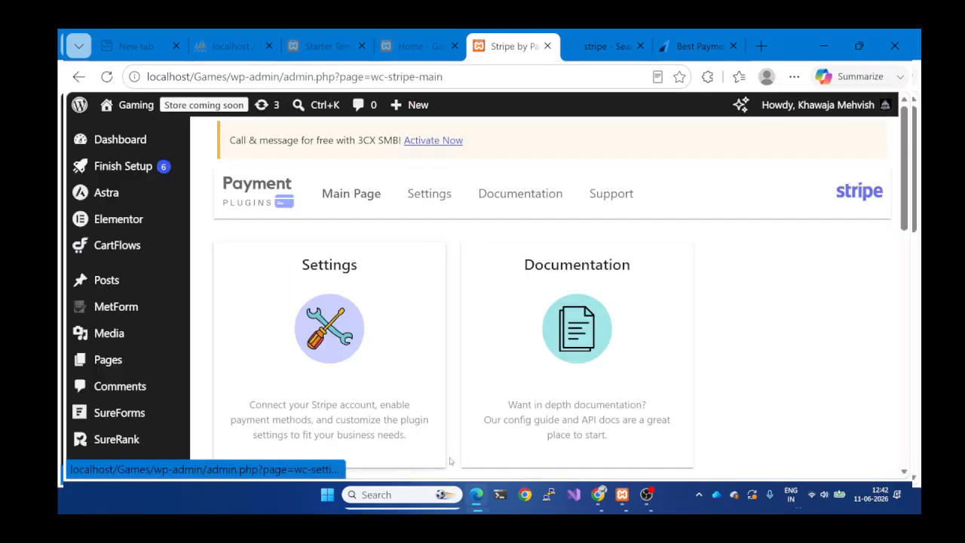
Open the 3CX Live Chat setup page through its Activate Now link.
scroll(450, 461, "down", 5)
scroll(450, 460, "up", 6)
scroll(450, 461, "down", 10)
scroll(450, 461, "up", 2)
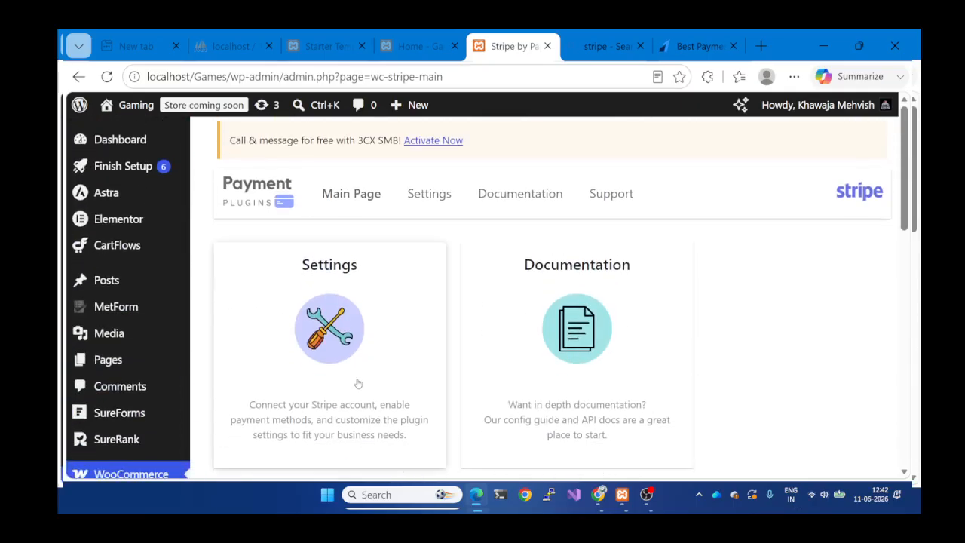
scroll(407, 422, "down", 10)
scroll(358, 382, "up", 10)
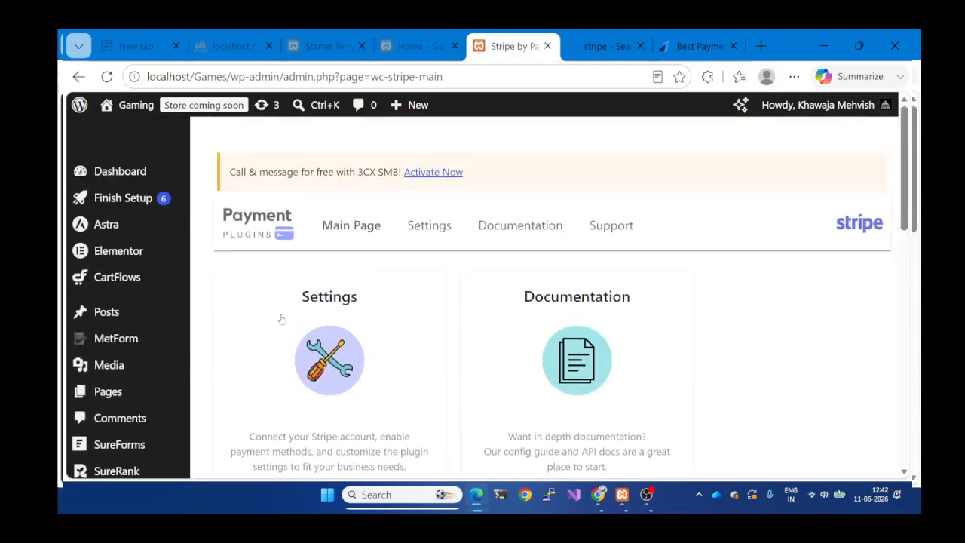
scroll(279, 319, "down", 1)
left_click(420, 143)
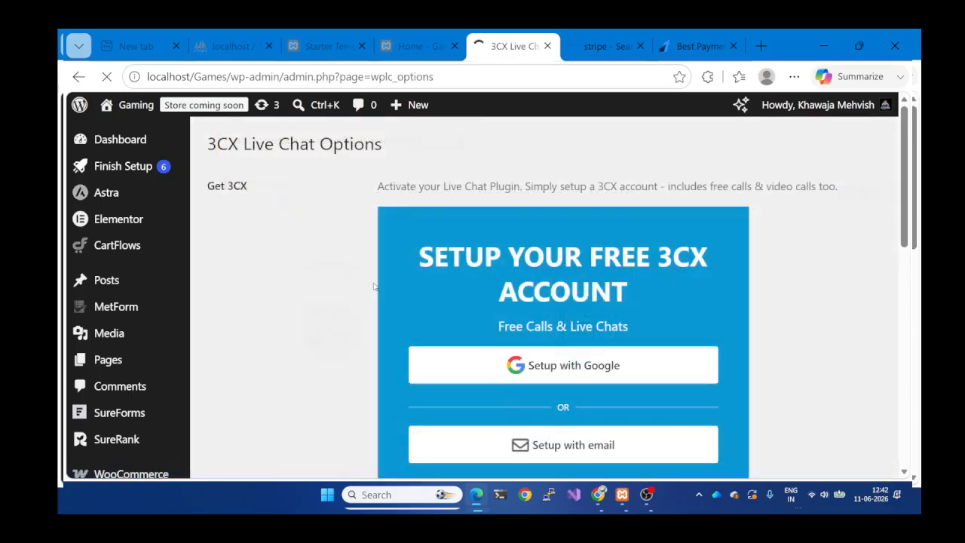
Go to WooCommerce > Settings from the admin sidebar.
scroll(407, 305, "down", 7)
scroll(493, 310, "up", 1)
scroll(493, 309, "up", 6)
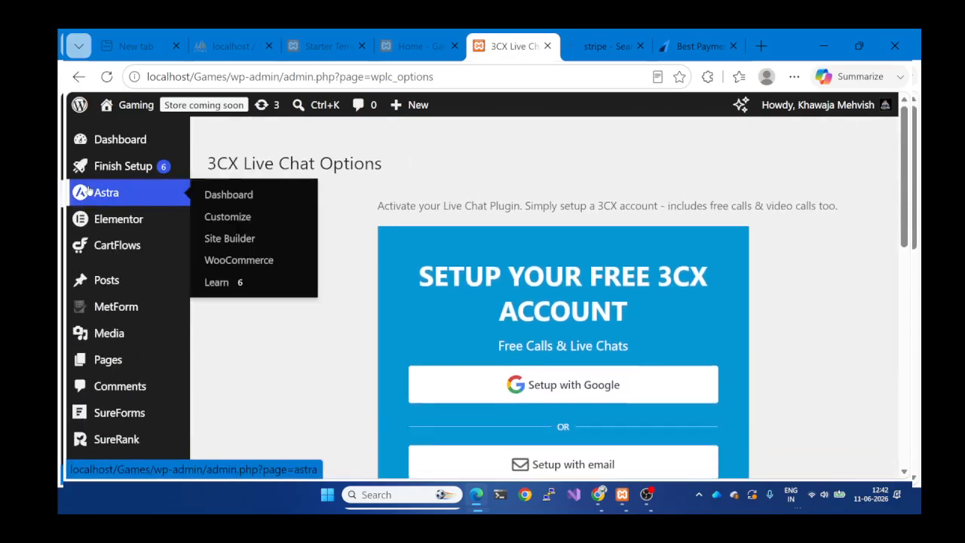
mouse_move(109, 280)
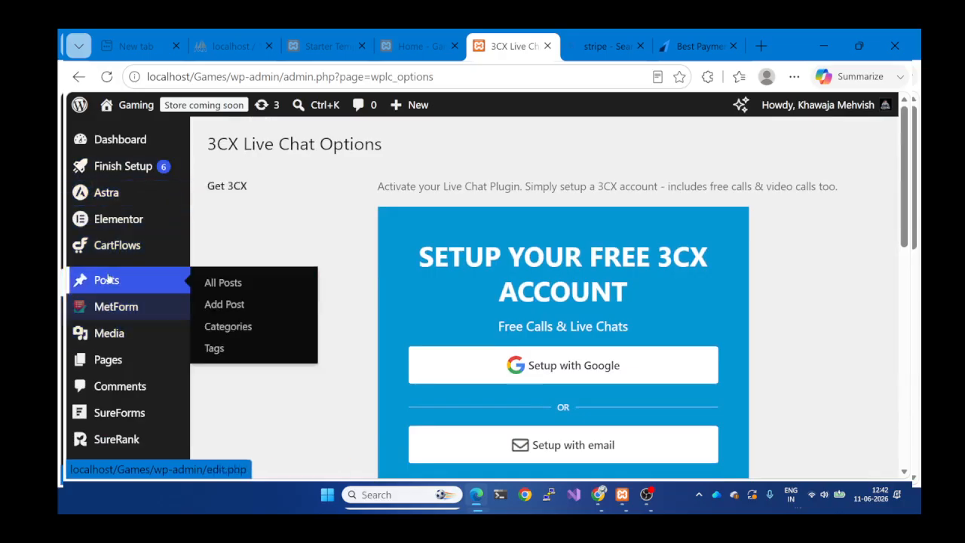
scroll(105, 324, "down", 3)
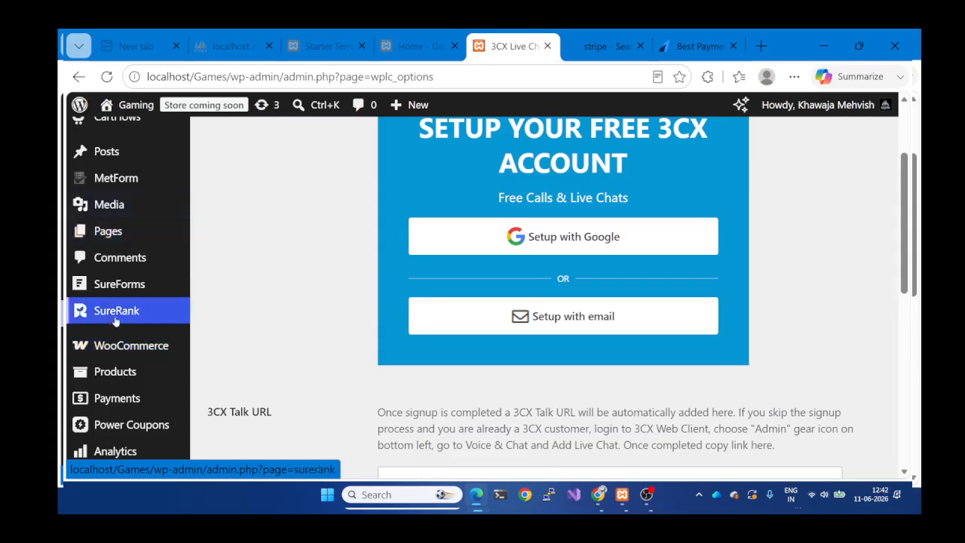
mouse_move(123, 353)
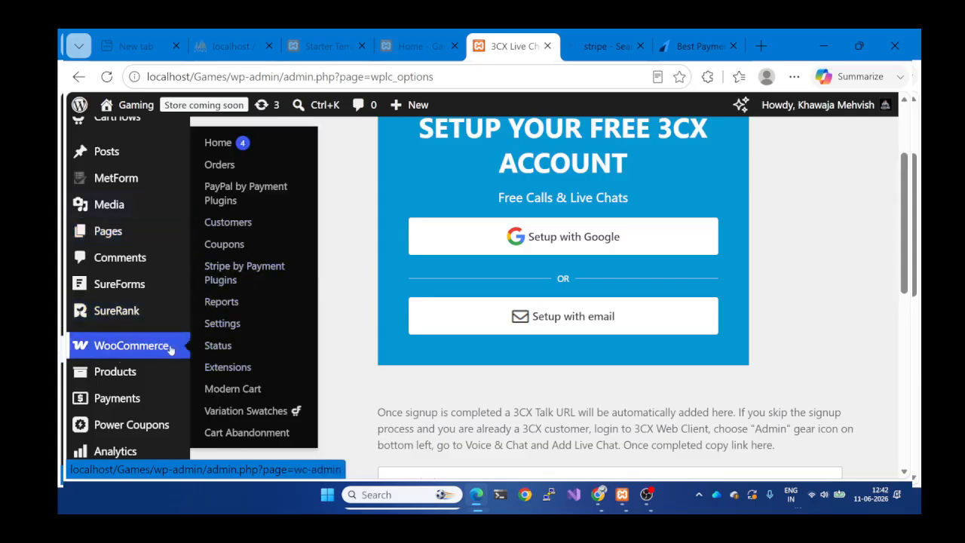
mouse_move(177, 352)
left_click(225, 325)
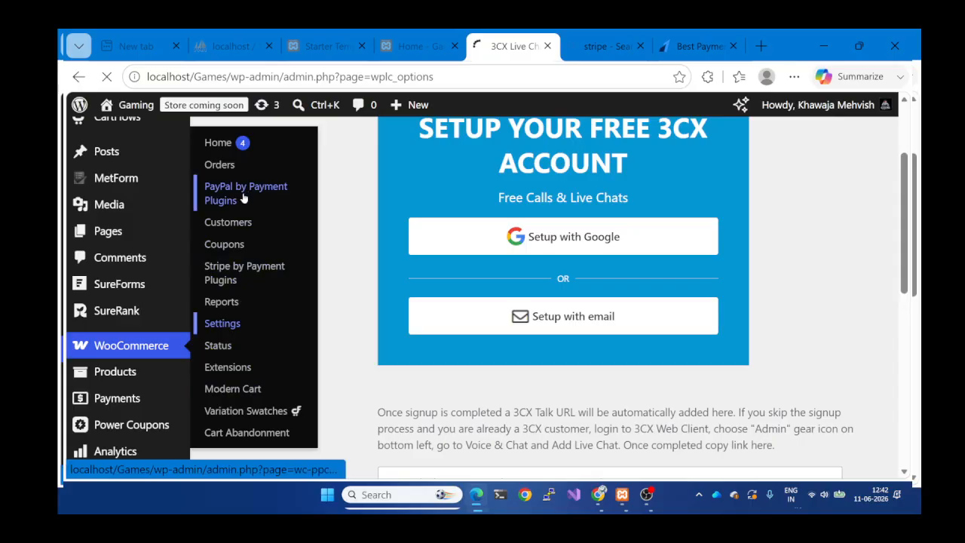
left_click(222, 324)
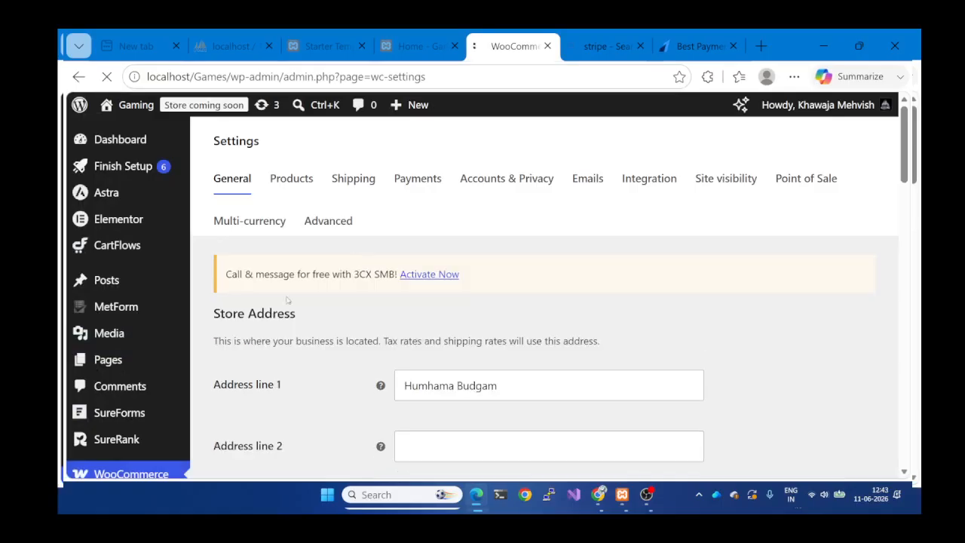
Switch WooCommerce settings to the Payments tab and browse the payment providers.
left_click(411, 183)
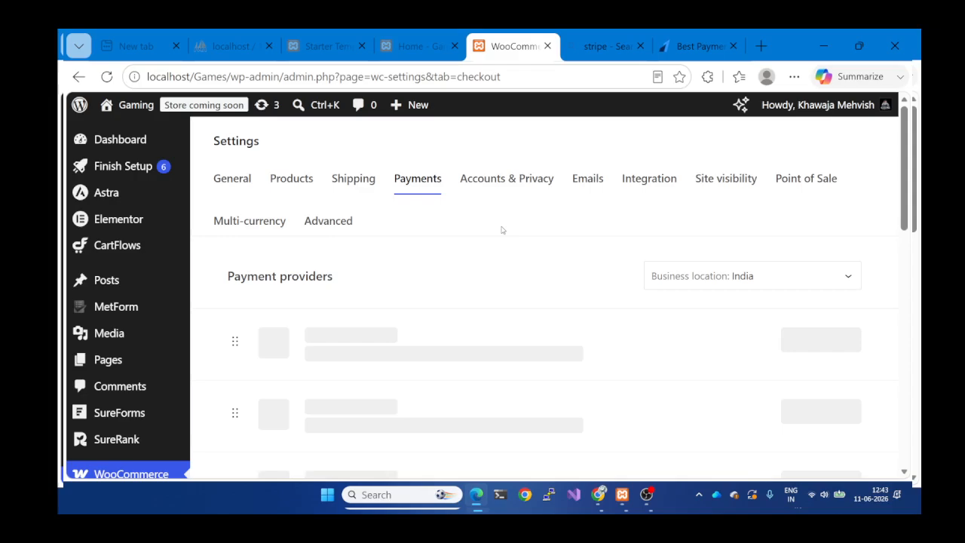
scroll(502, 230, "down", 3)
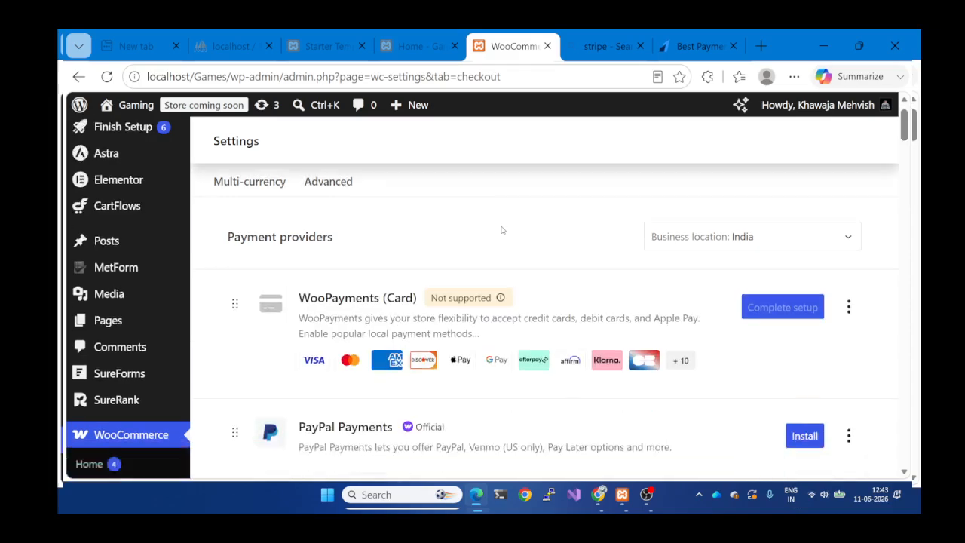
scroll(502, 229, "down", 3)
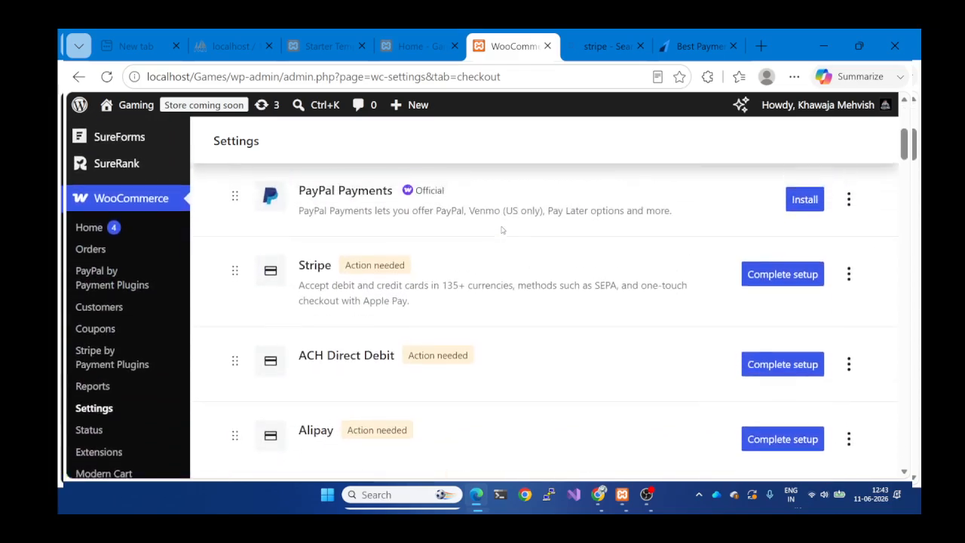
scroll(501, 230, "up", 1)
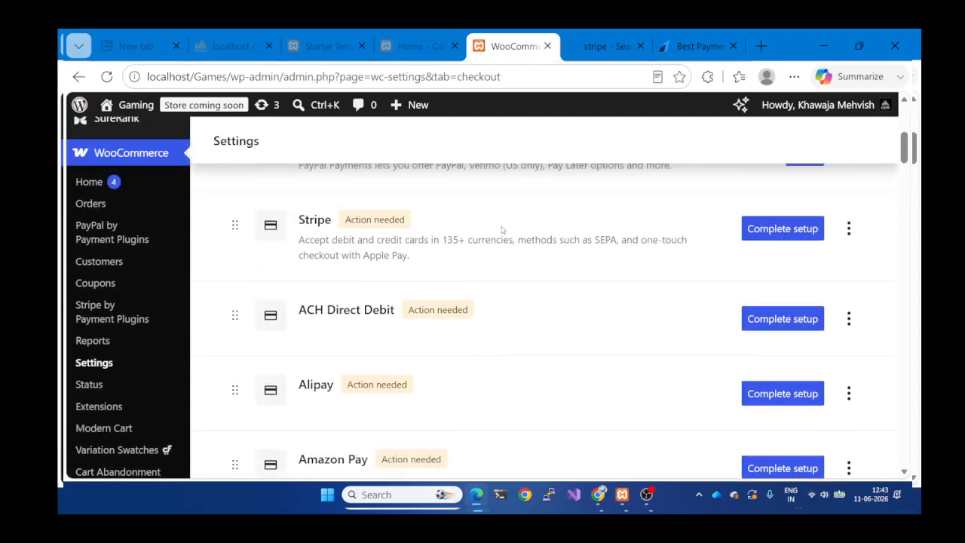
scroll(708, 226, "down", 2)
scroll(708, 227, "down", 12)
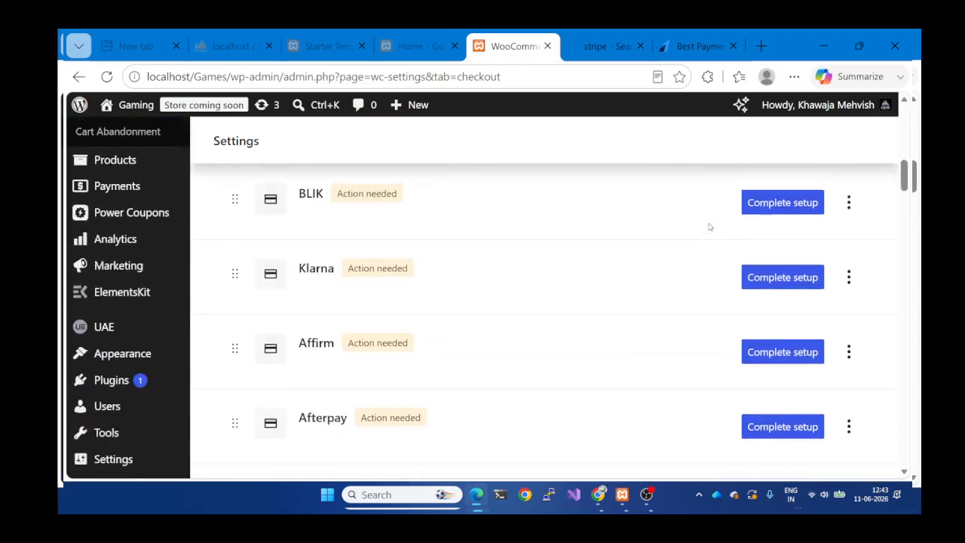
scroll(708, 227, "down", 18)
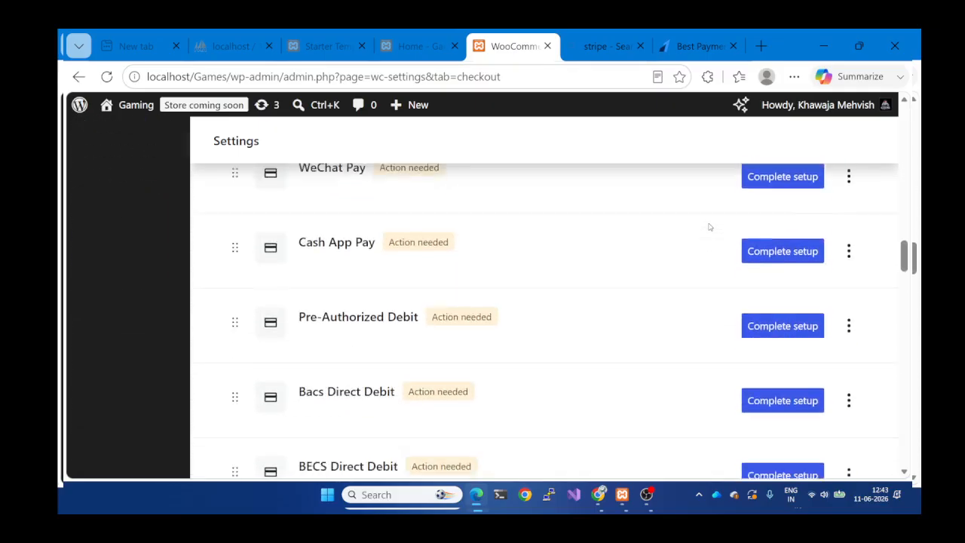
scroll(709, 227, "down", 12)
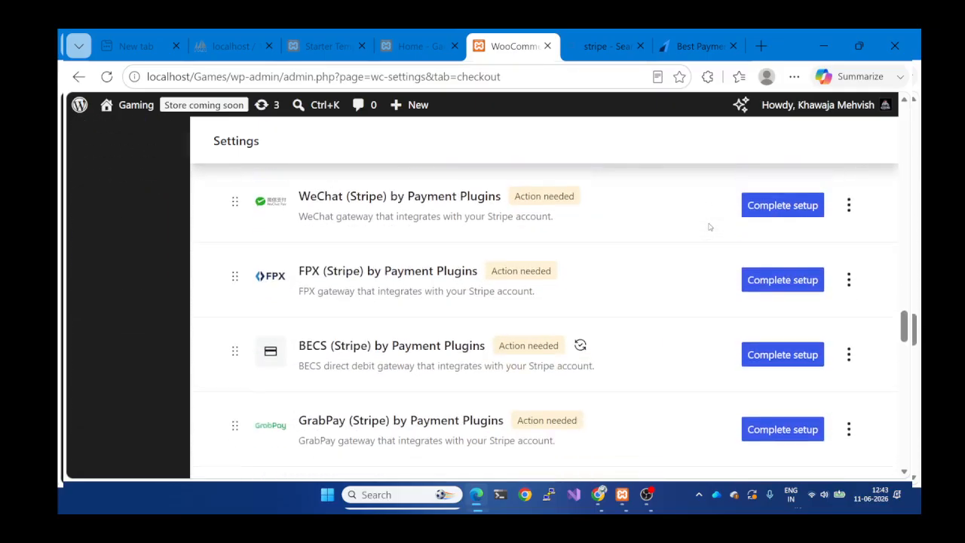
scroll(709, 227, "up", 20)
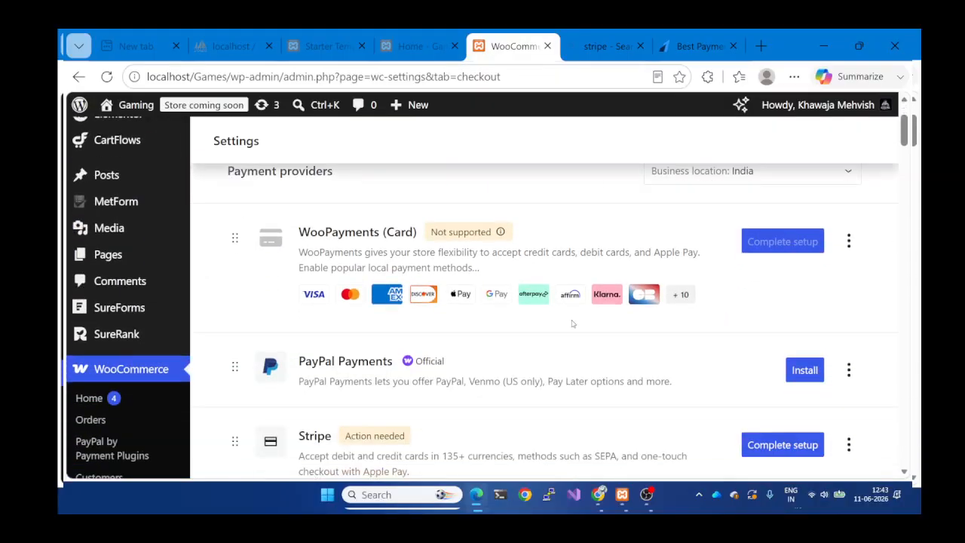
Choose Complete setup from the Stripe method's ⋮ menu, marked Action needed.
scroll(571, 323, "down", 2)
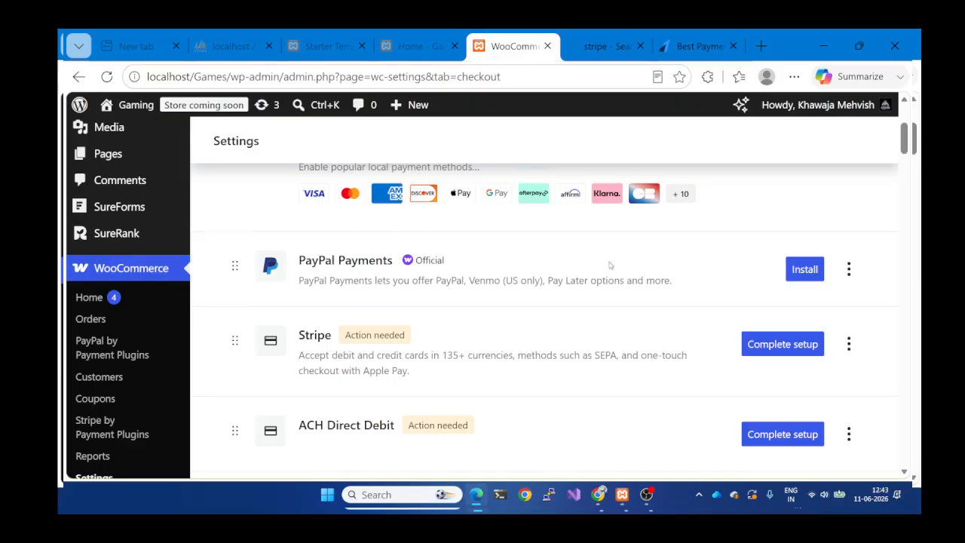
scroll(610, 265, "down", 1)
scroll(598, 322, "down", 8)
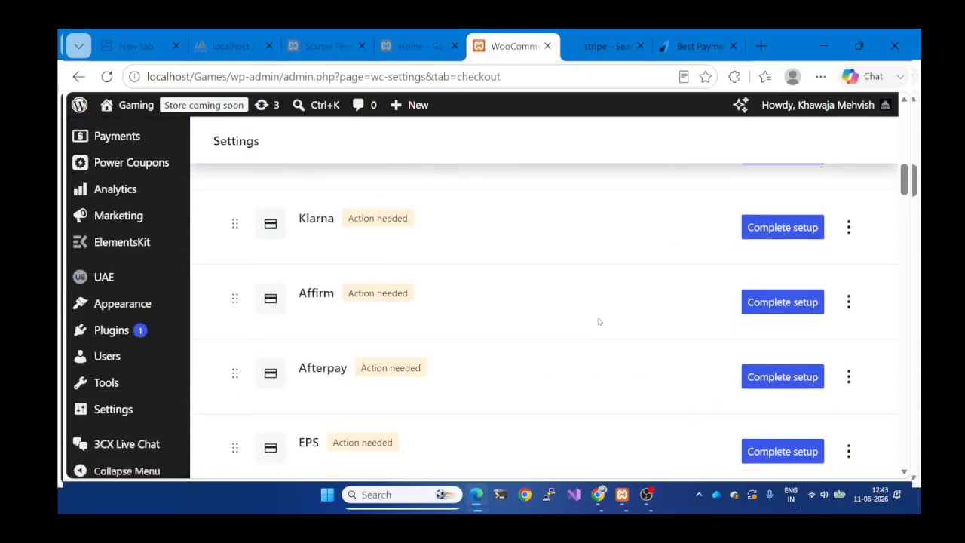
scroll(599, 321, "up", 12)
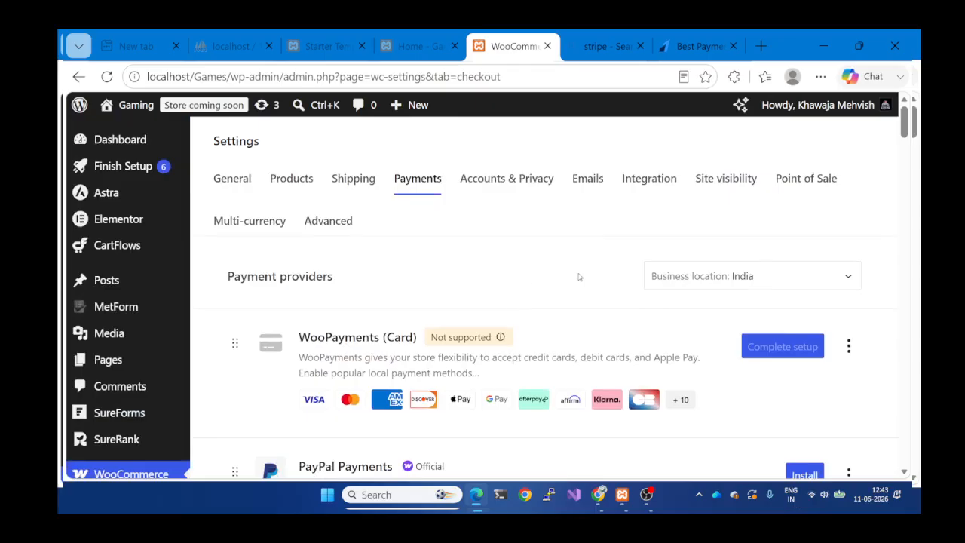
scroll(826, 379, "down", 2)
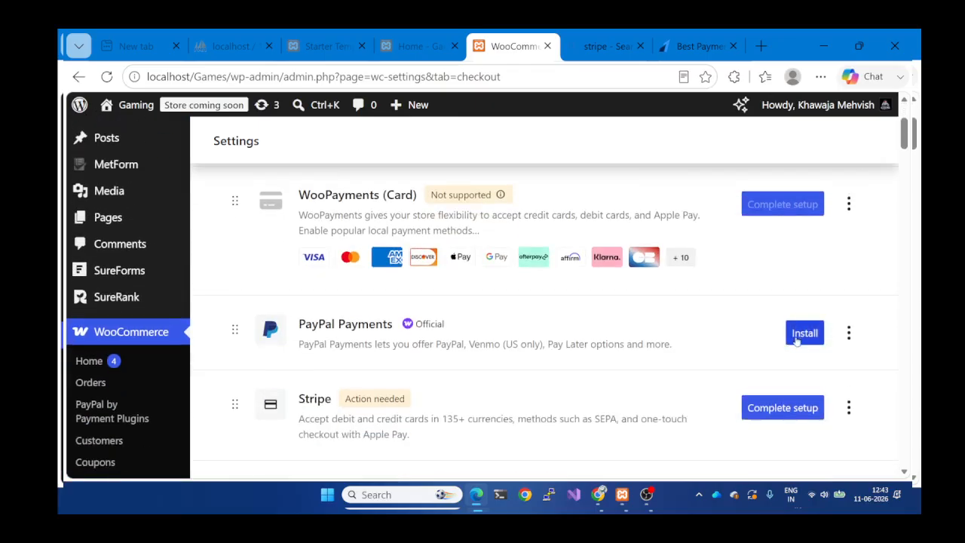
scroll(776, 334, "down", 1)
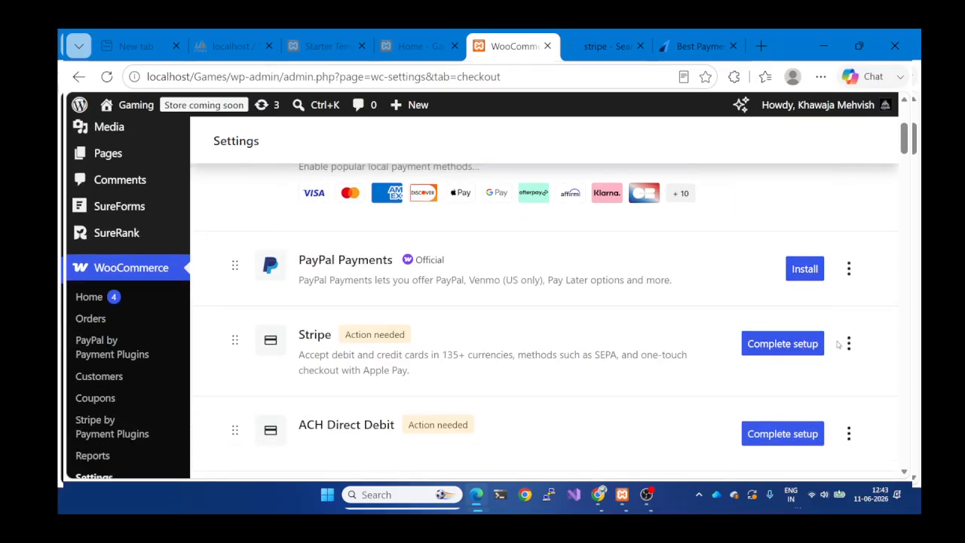
left_click(847, 344)
left_click(804, 343)
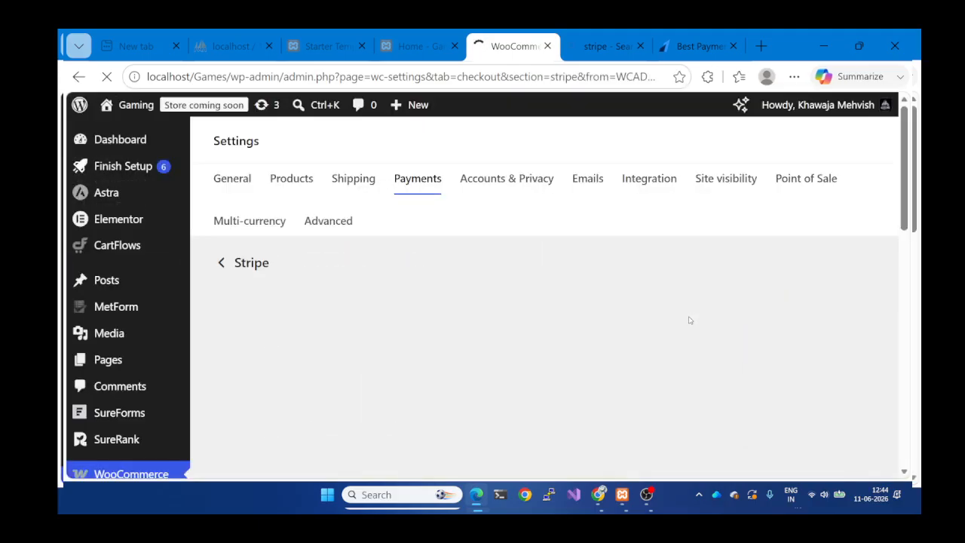
Choose 'Create or connect a test account' on the Stripe page, then reload it.
scroll(786, 316, "down", 4)
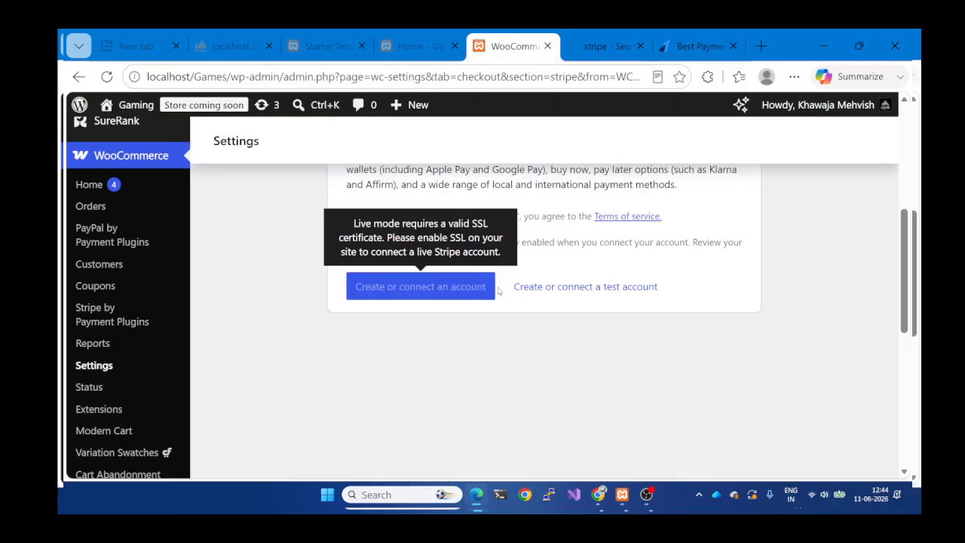
left_click(557, 293)
scroll(543, 338, "up", 5)
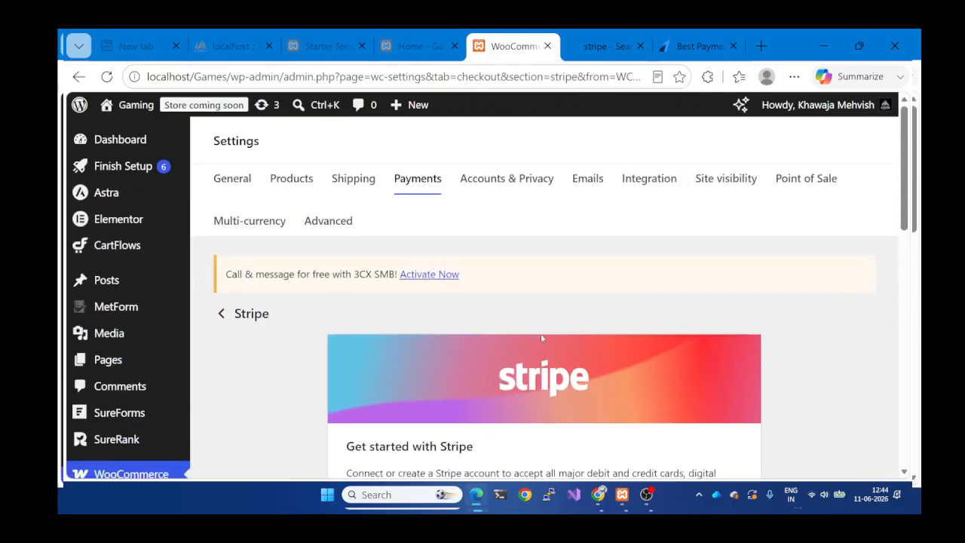
scroll(541, 338, "down", 1)
scroll(540, 338, "down", 2)
scroll(540, 338, "up", 3)
key("F5")
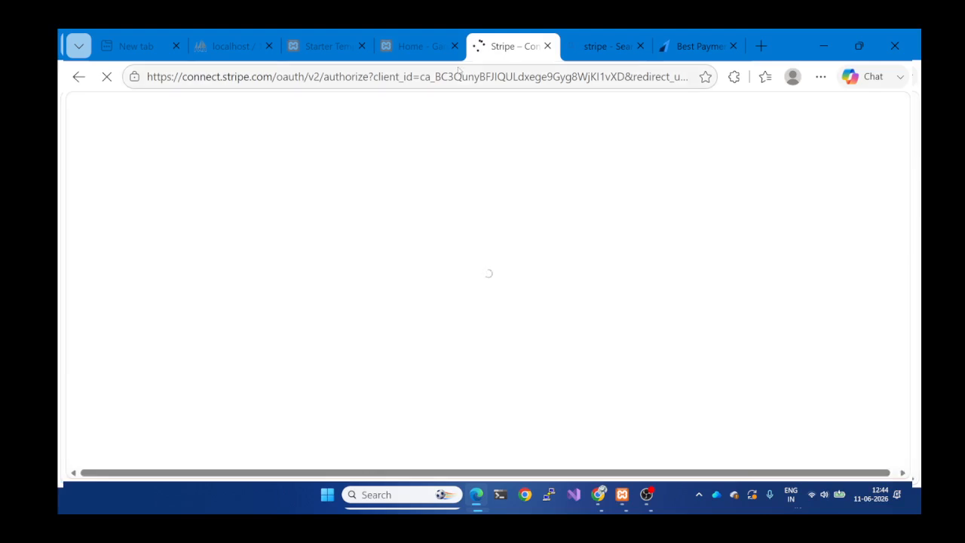
Fill Stripe Connect's Email field with the saved account e-mail and continue.
left_click(441, 42)
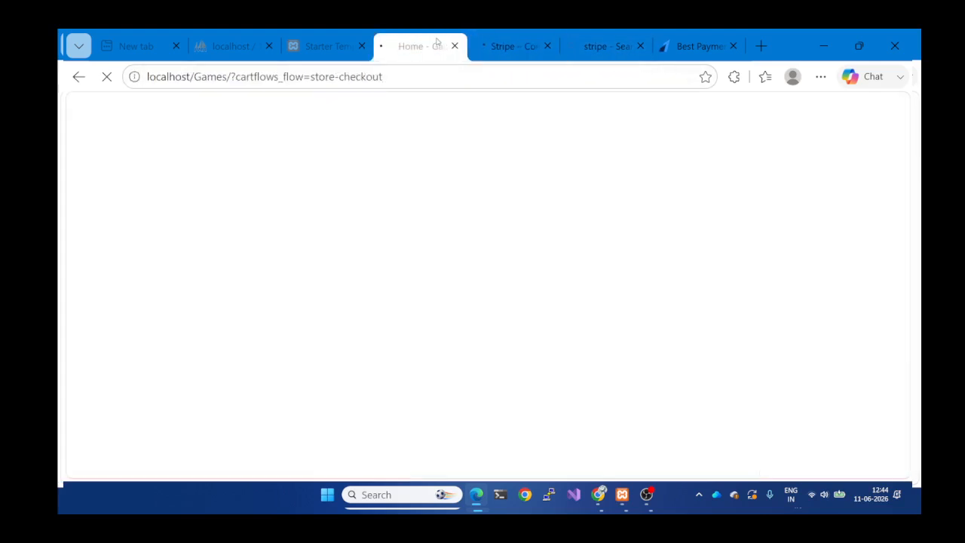
left_click(513, 46)
scroll(441, 209, "down", 1)
scroll(440, 209, "down", 2)
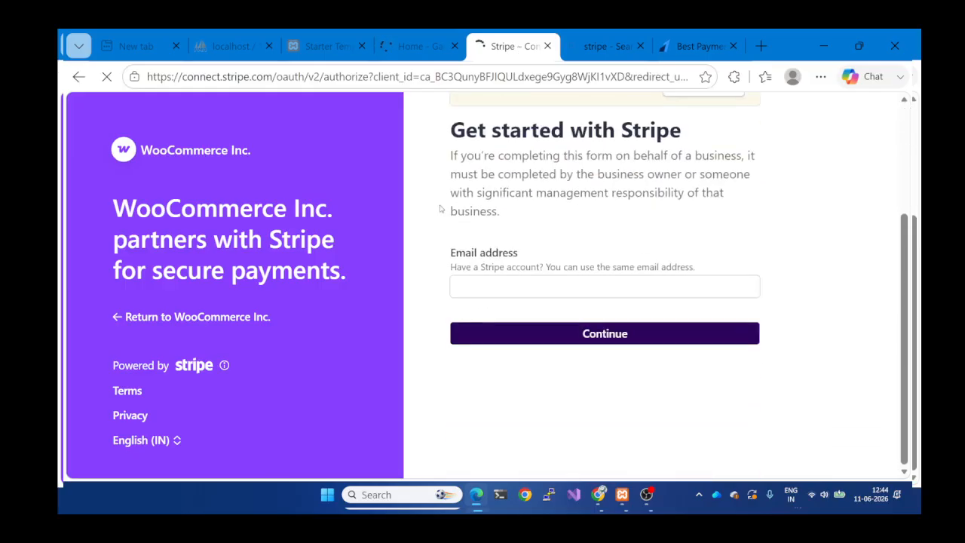
left_click(487, 305)
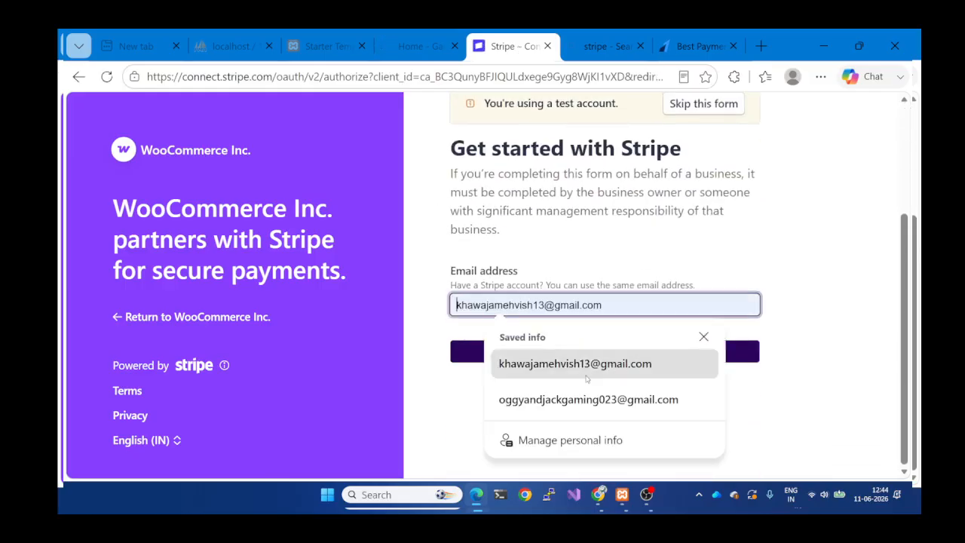
left_click(550, 363)
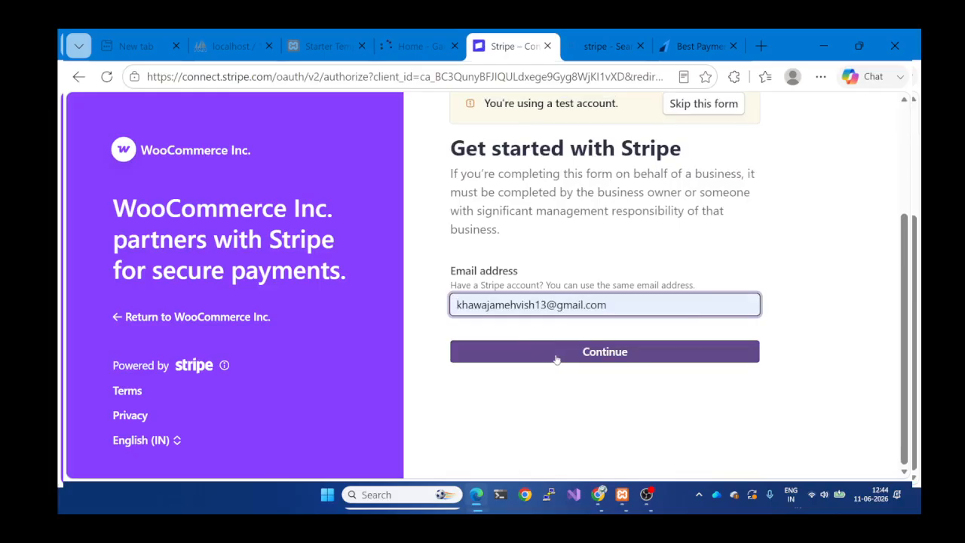
left_click(572, 352)
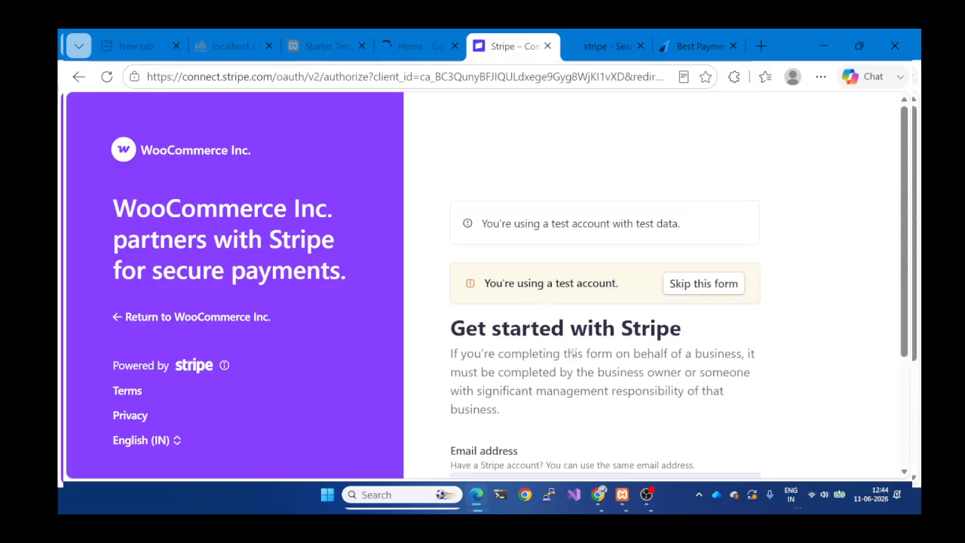
Skip the Stripe business details form, then close the Stripe tab for the store's Home tab.
scroll(571, 352, "up", 1)
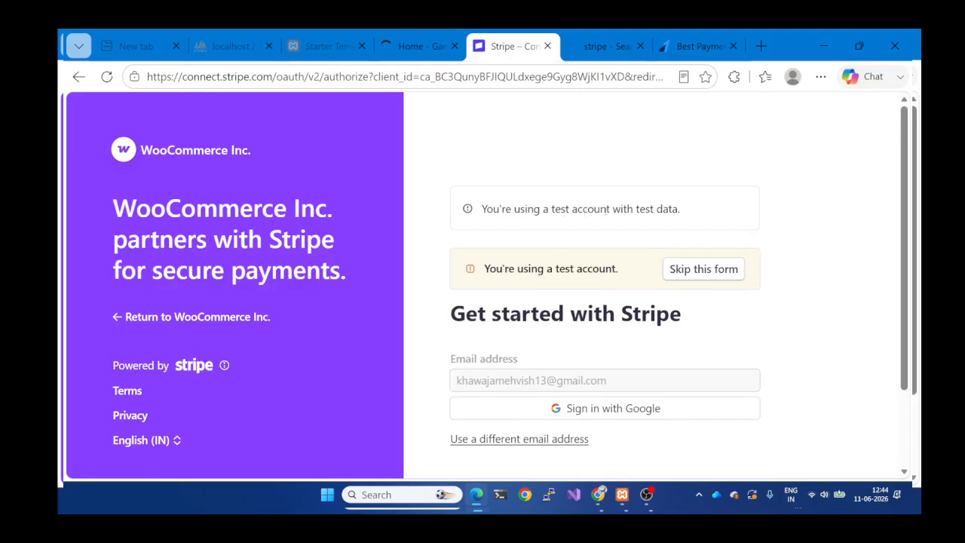
left_click(690, 271)
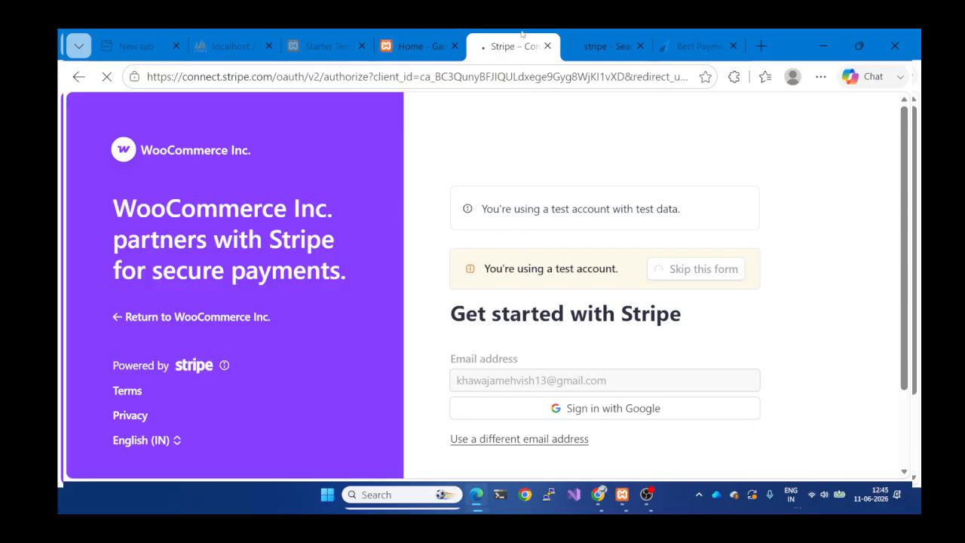
left_click(547, 46)
left_click(418, 46)
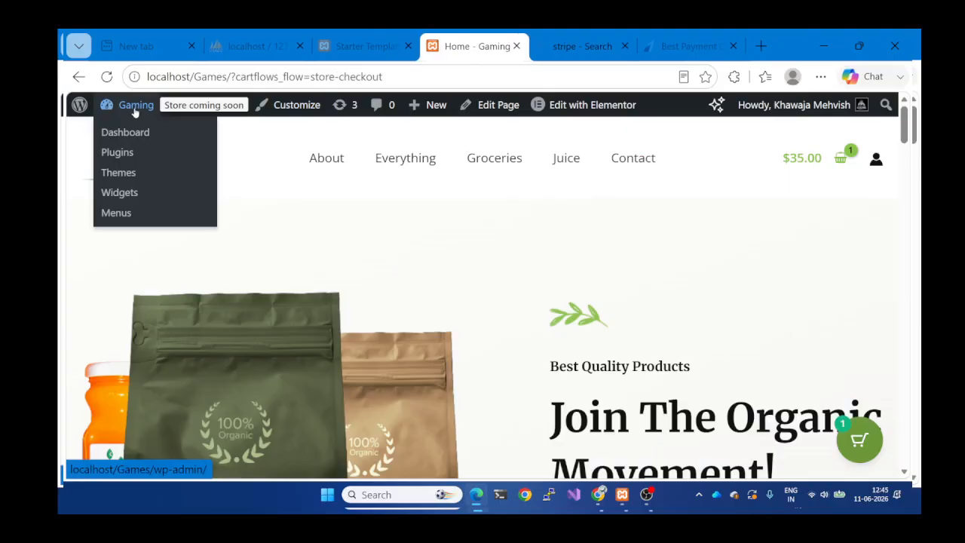
Go to the WordPress admin Dashboard from the site-name menu in the admin bar.
left_click(129, 135)
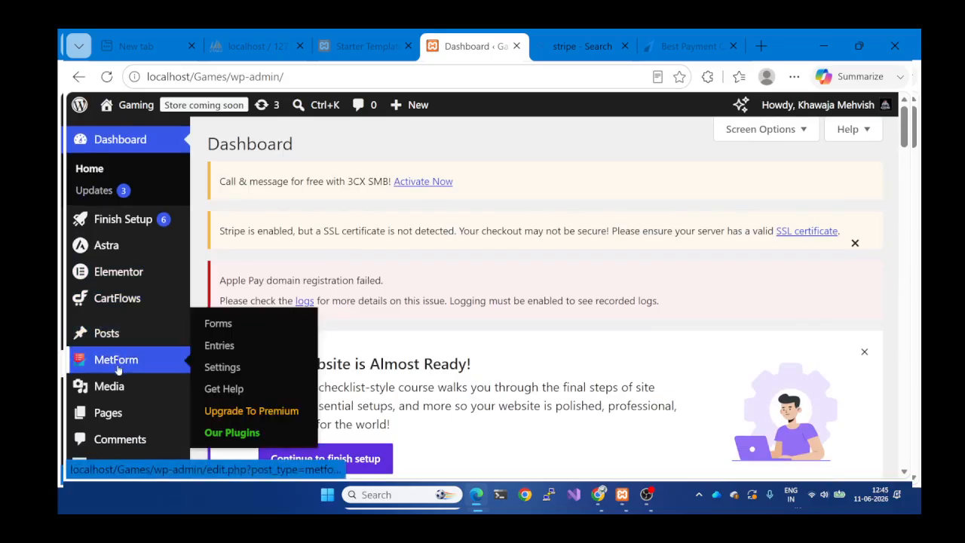
mouse_move(108, 337)
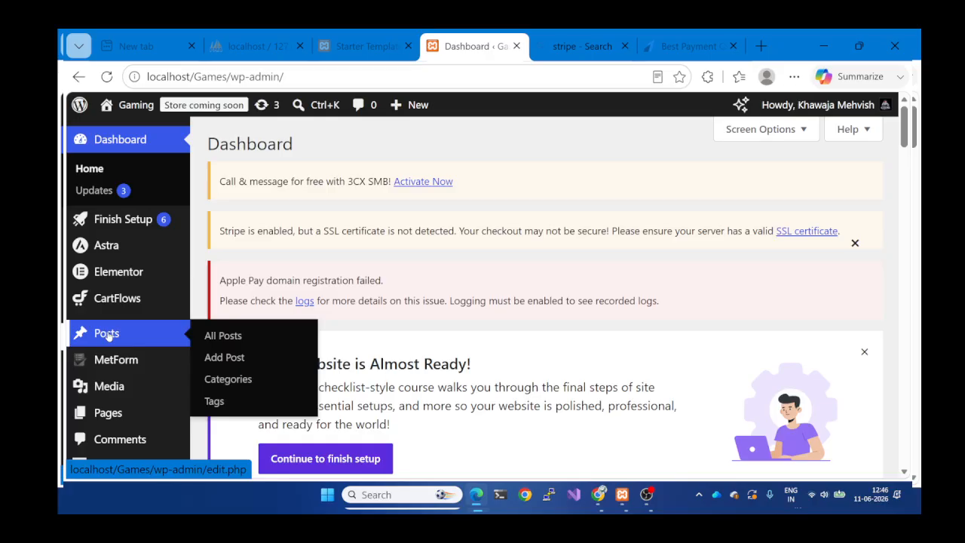
Browse the 15-page All Pages list with both Home pages, then go to Appearance > Menus.
scroll(113, 373, "down", 2)
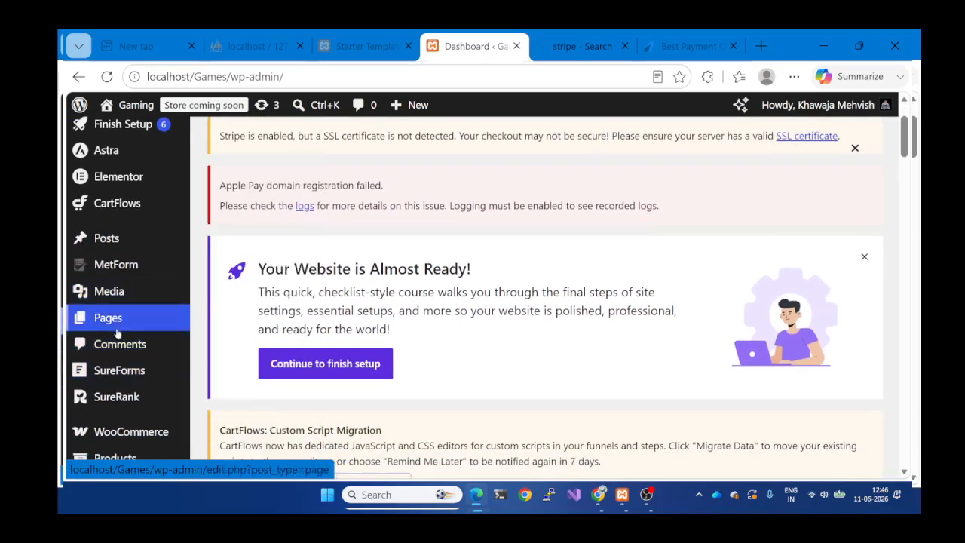
left_click(211, 320)
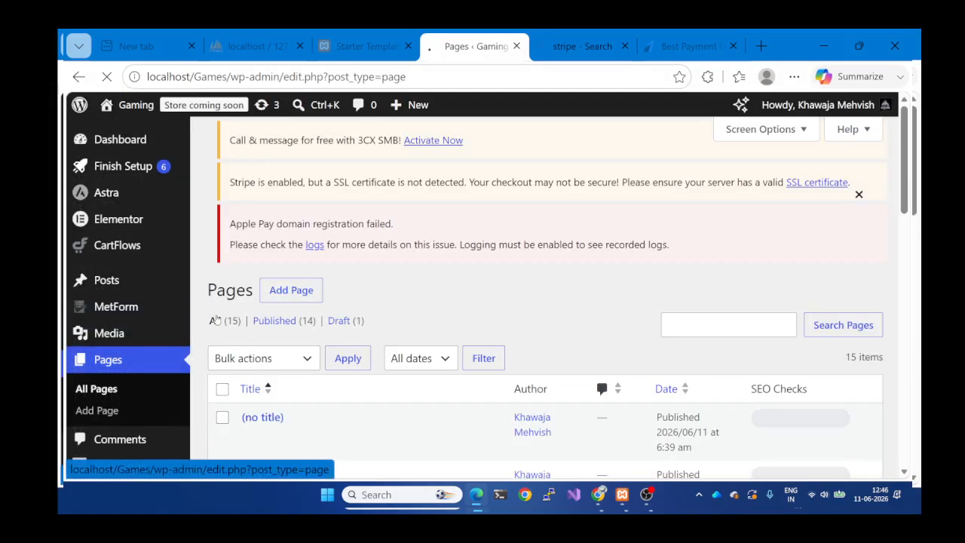
scroll(393, 327, "down", 2)
scroll(393, 326, "down", 6)
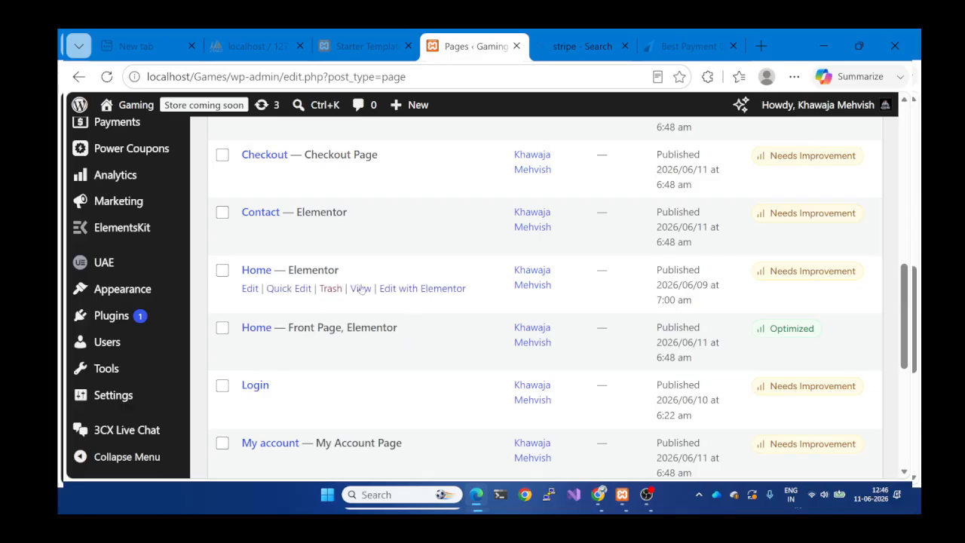
scroll(357, 272, "down", 5)
scroll(358, 271, "up", 3)
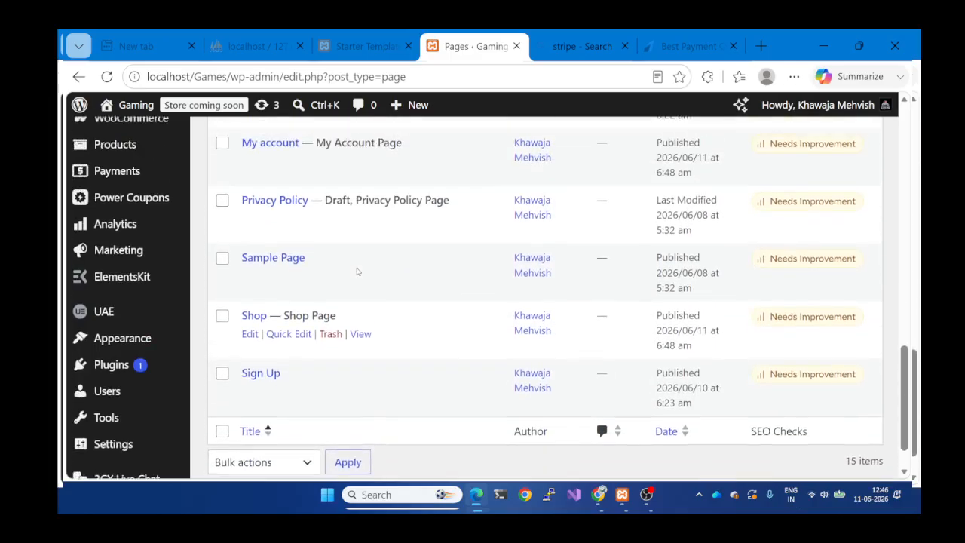
scroll(358, 271, "up", 2)
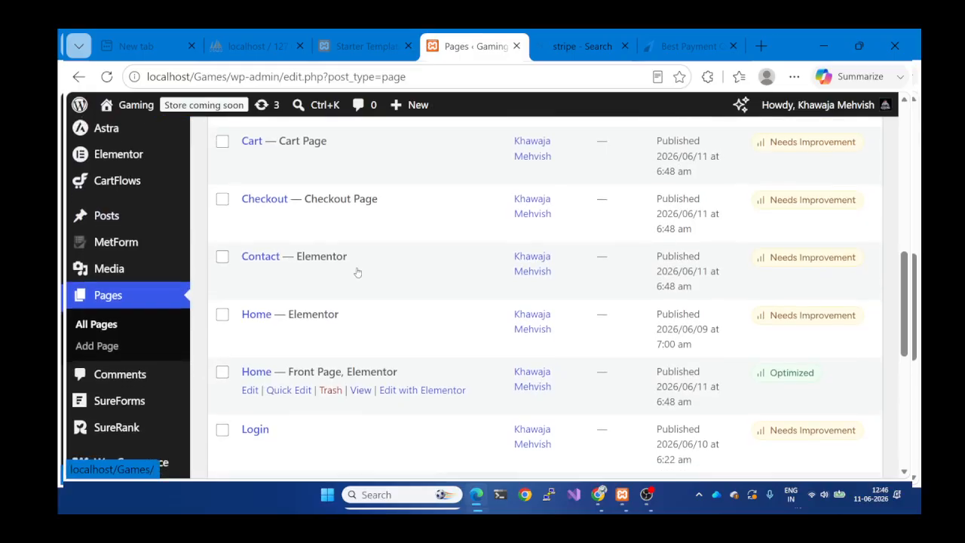
scroll(357, 271, "down", 1)
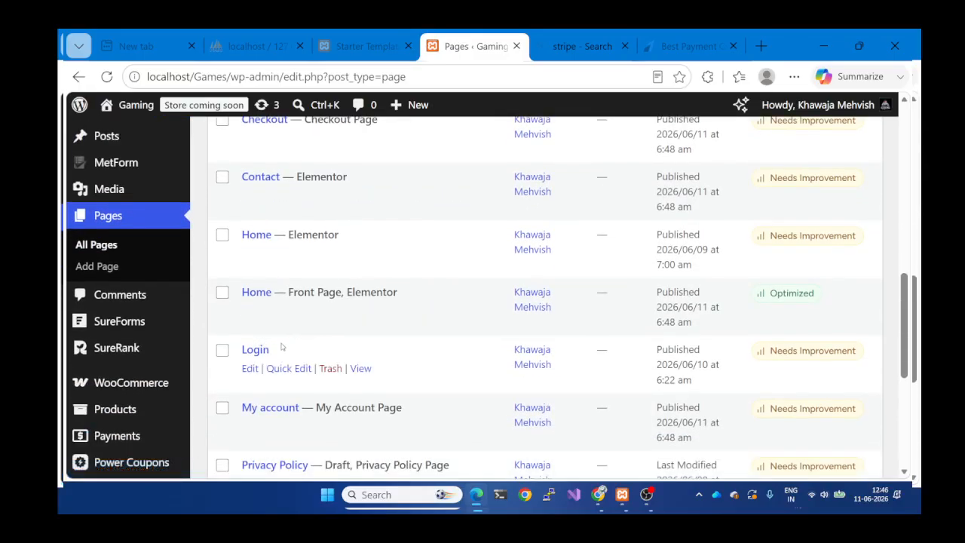
scroll(279, 345, "down", 2)
scroll(322, 322, "up", 9)
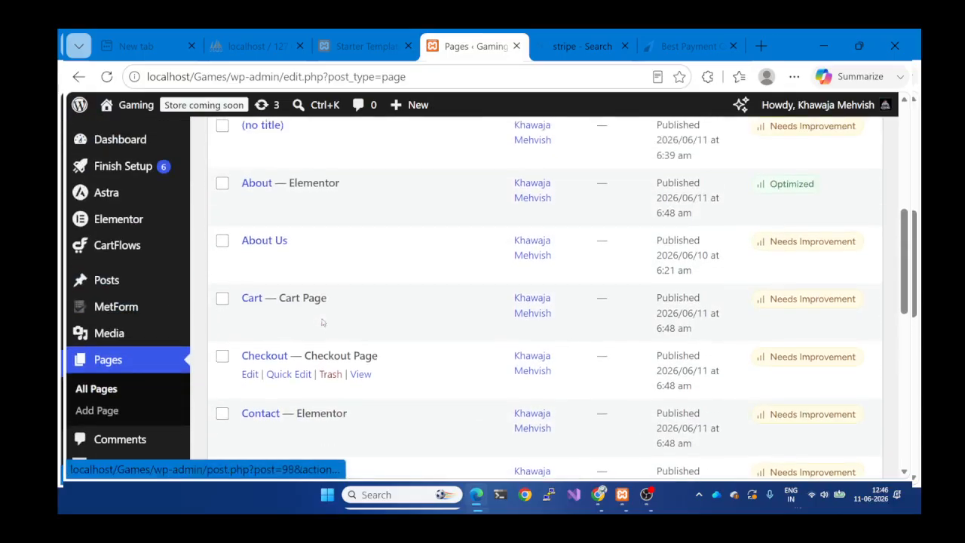
scroll(335, 256, "down", 7)
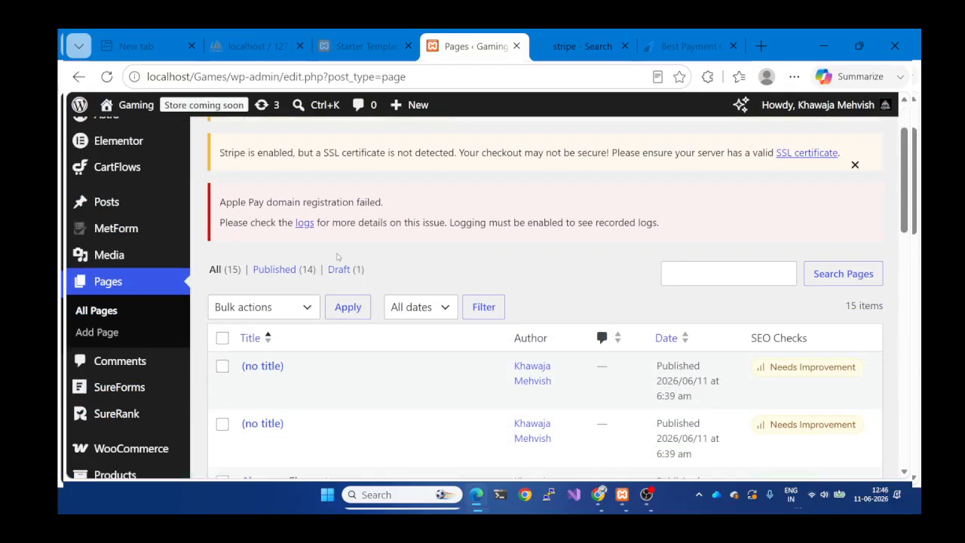
scroll(337, 257, "down", 1)
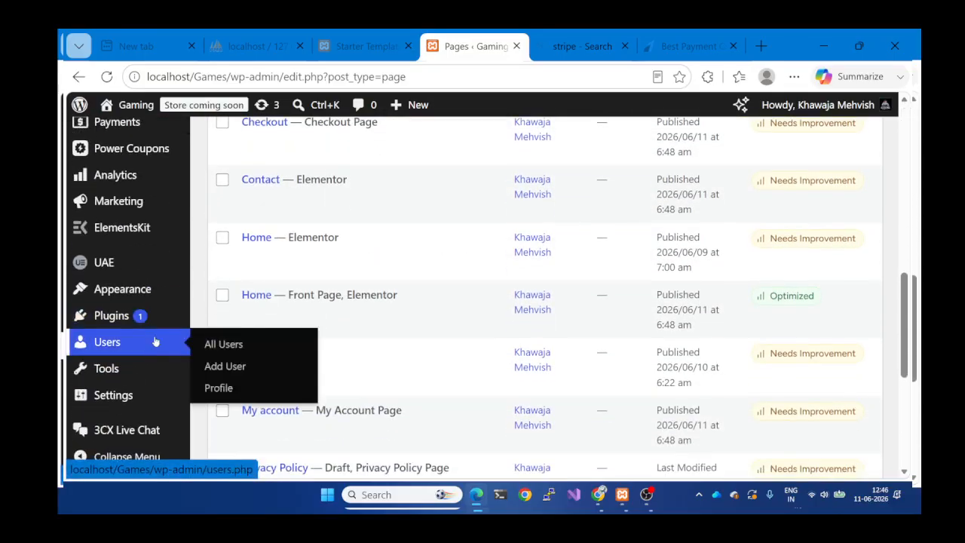
mouse_move(171, 296)
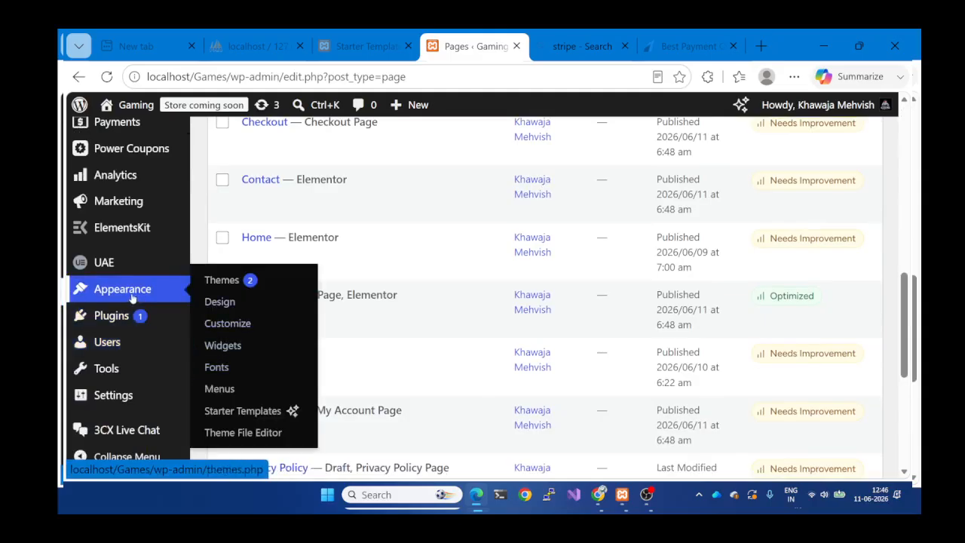
left_click(225, 390)
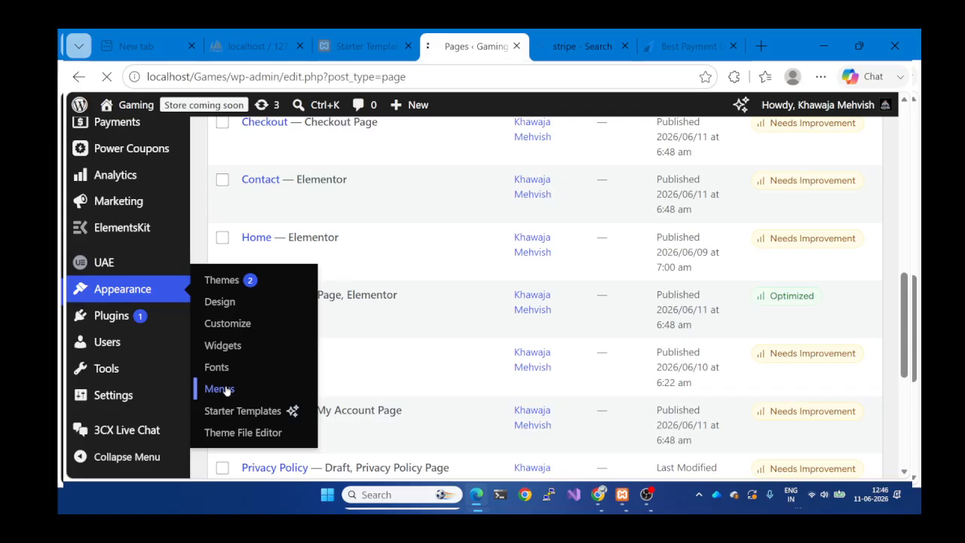
List all pages in the Menus editor and tick 'Home — Elementor'.
scroll(411, 344, "down", 2)
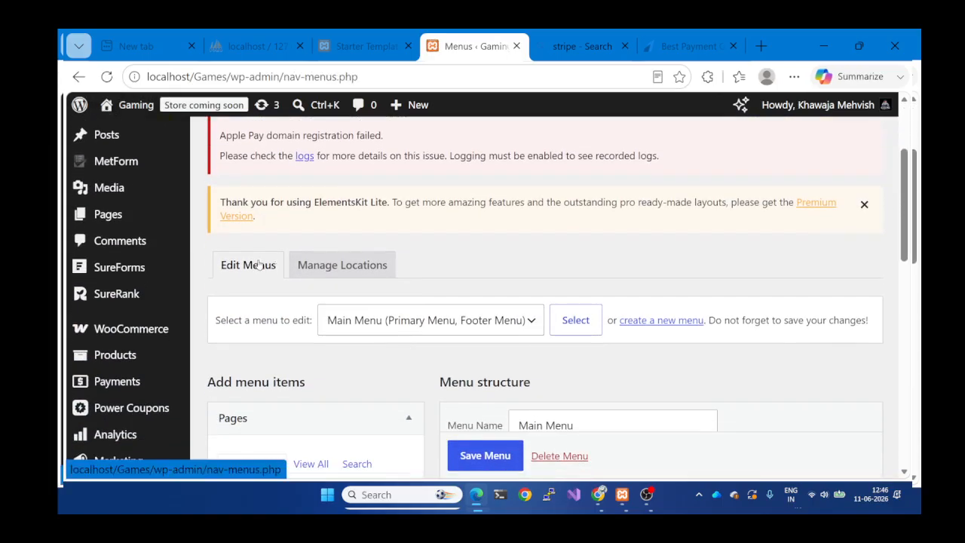
left_click(259, 264)
scroll(384, 300, "down", 3)
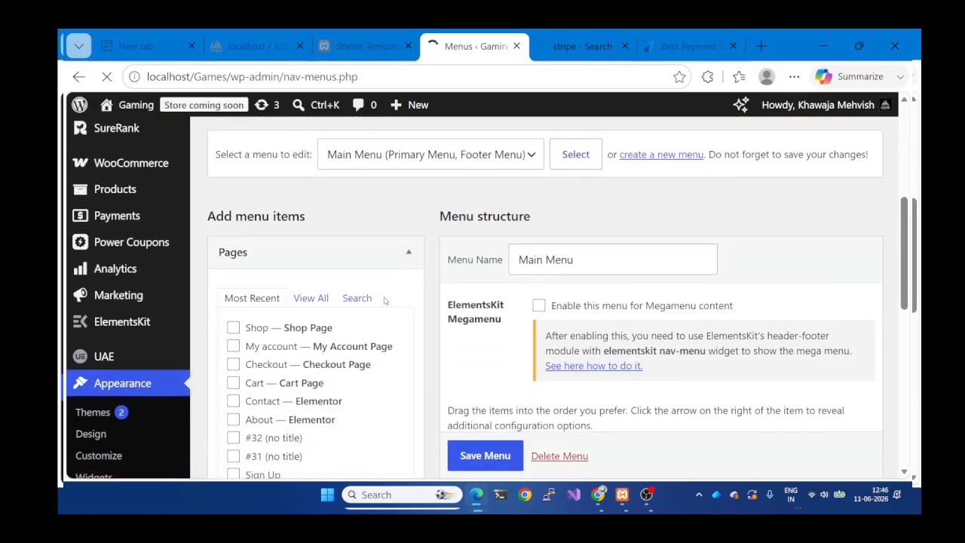
scroll(385, 300, "down", 2)
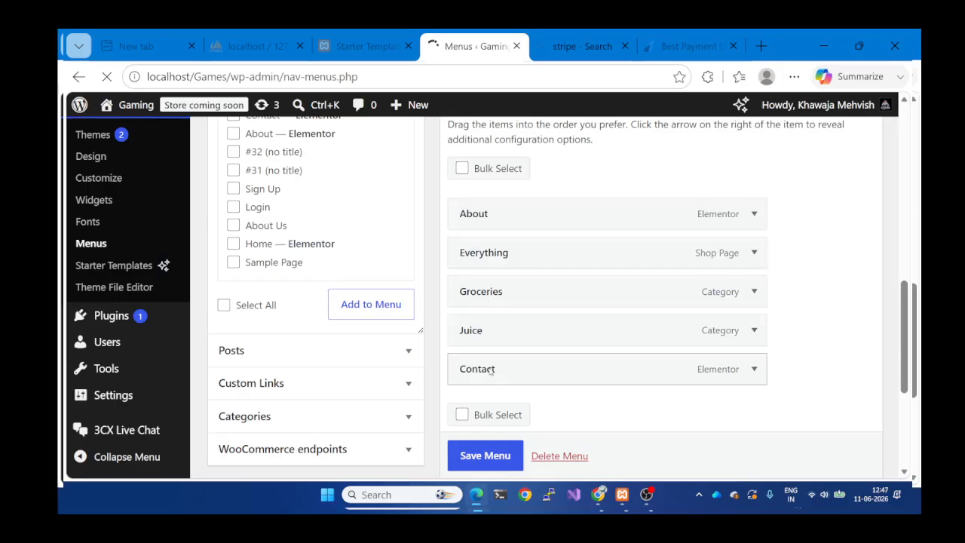
scroll(432, 297, "down", 7)
scroll(366, 269, "up", 3)
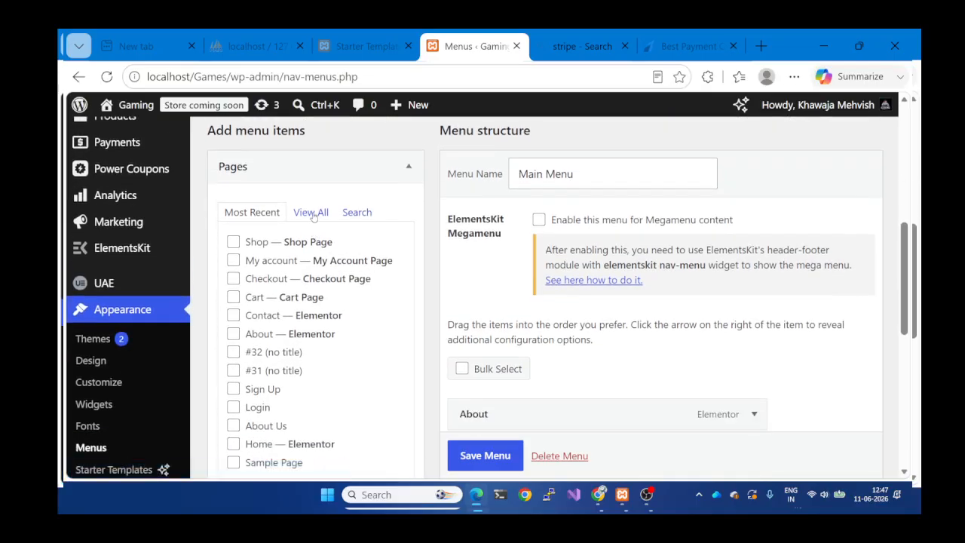
left_click(311, 212)
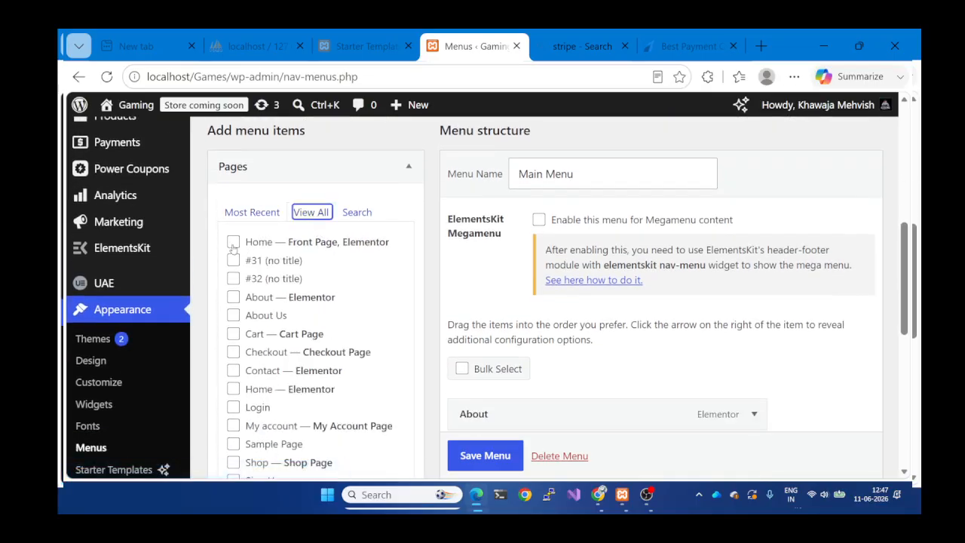
scroll(244, 333, "down", 1)
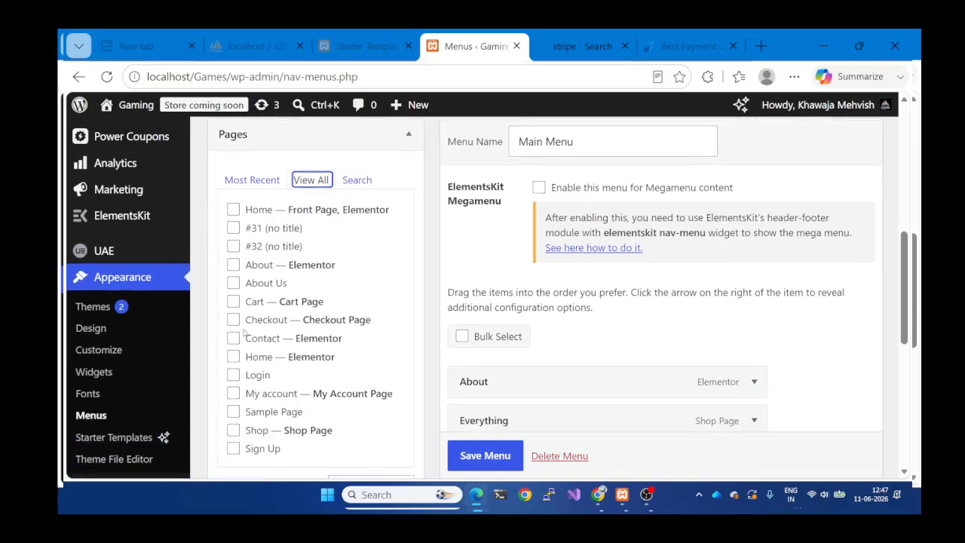
left_click(233, 352)
left_click(232, 204)
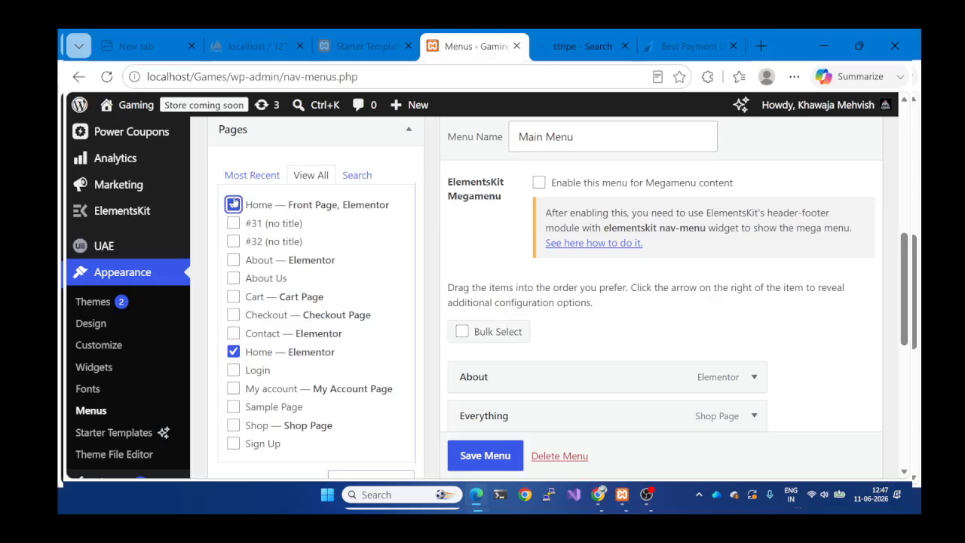
Add Home to Main Menu, place it below Groceries, and save the menu.
scroll(585, 339, "down", 3)
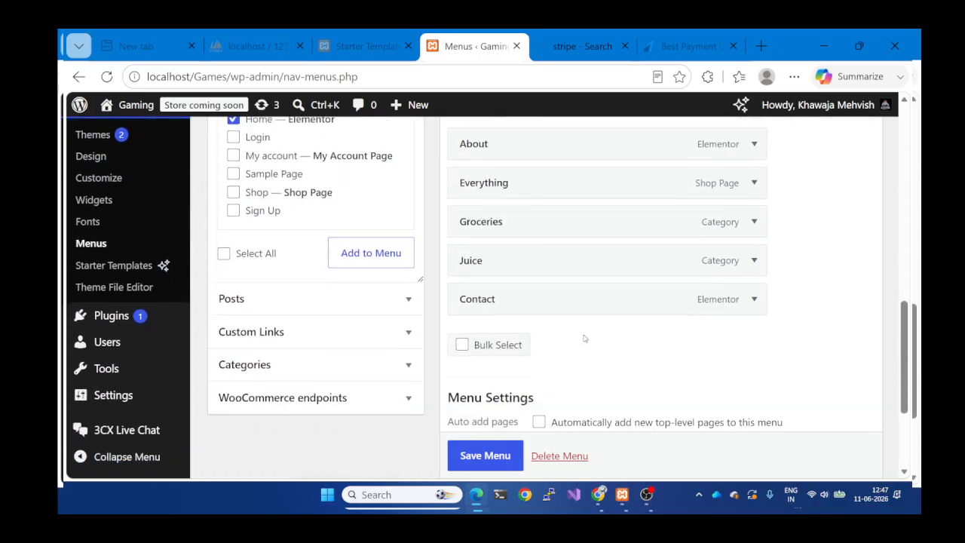
scroll(478, 326, "up", 1)
left_click(357, 315)
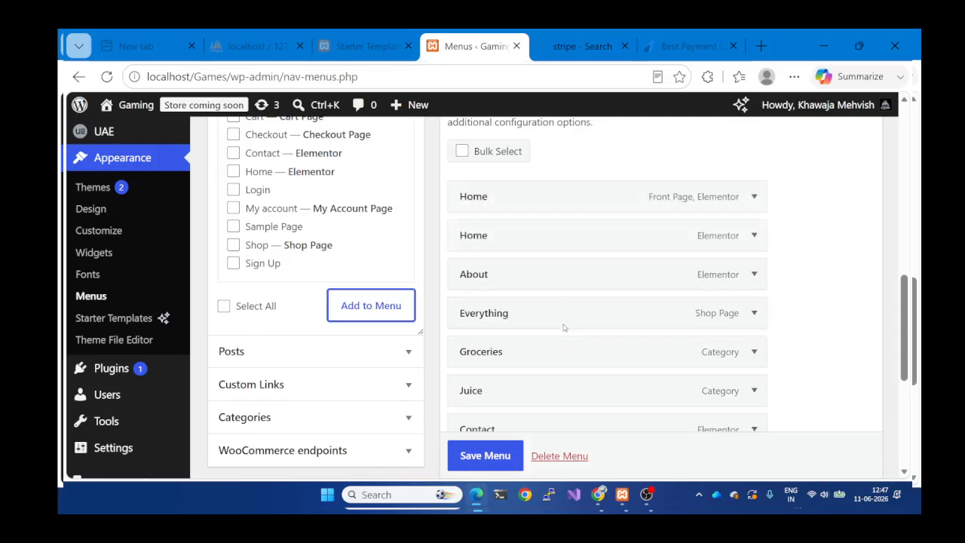
scroll(563, 258, "down", 1)
left_click_drag(548, 190, 508, 295)
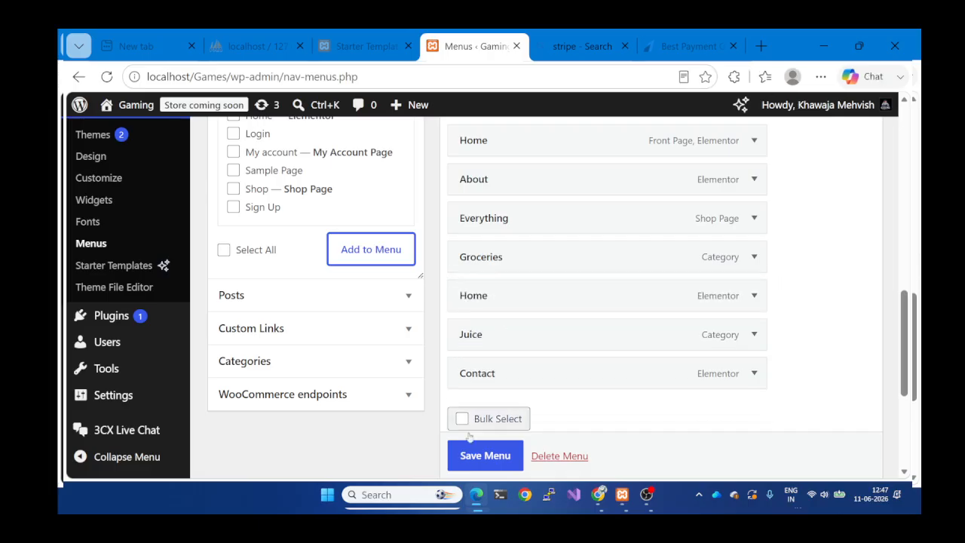
left_click(485, 456)
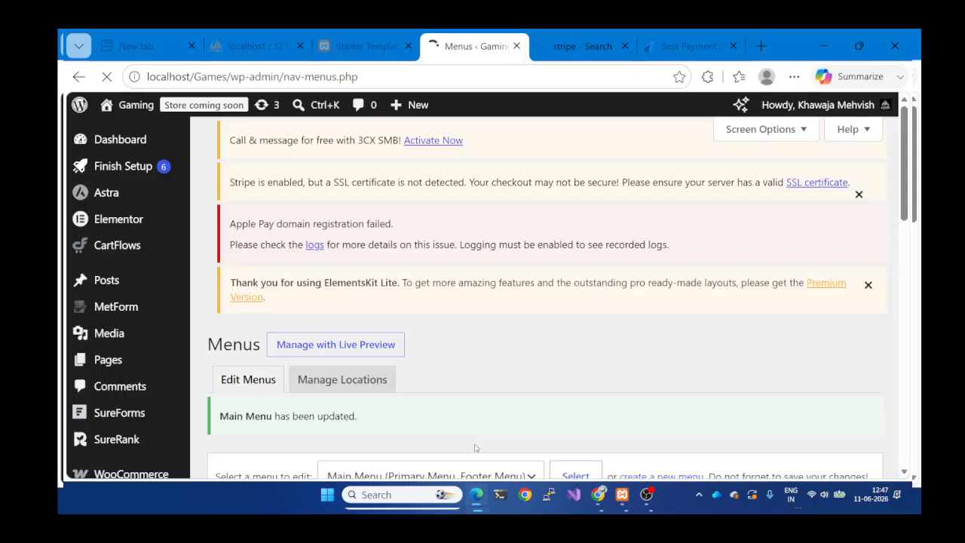
Open the live site from Visit Site in a new tab.
mouse_move(133, 102)
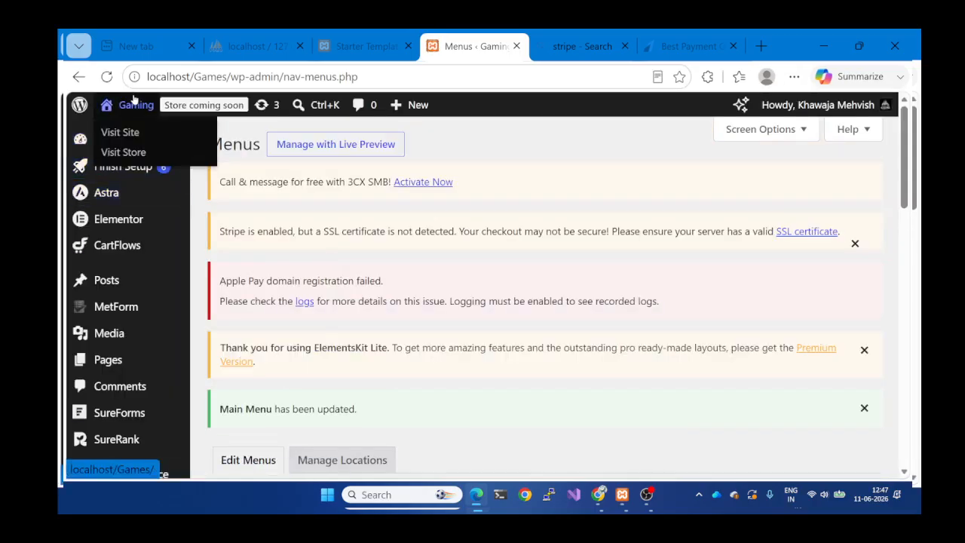
right_click(127, 138)
left_click(166, 153)
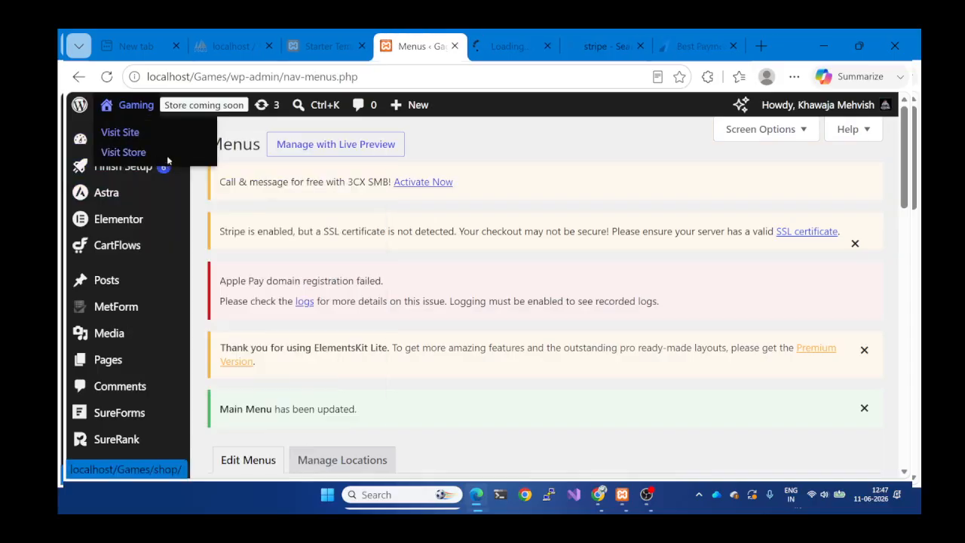
left_click(508, 46)
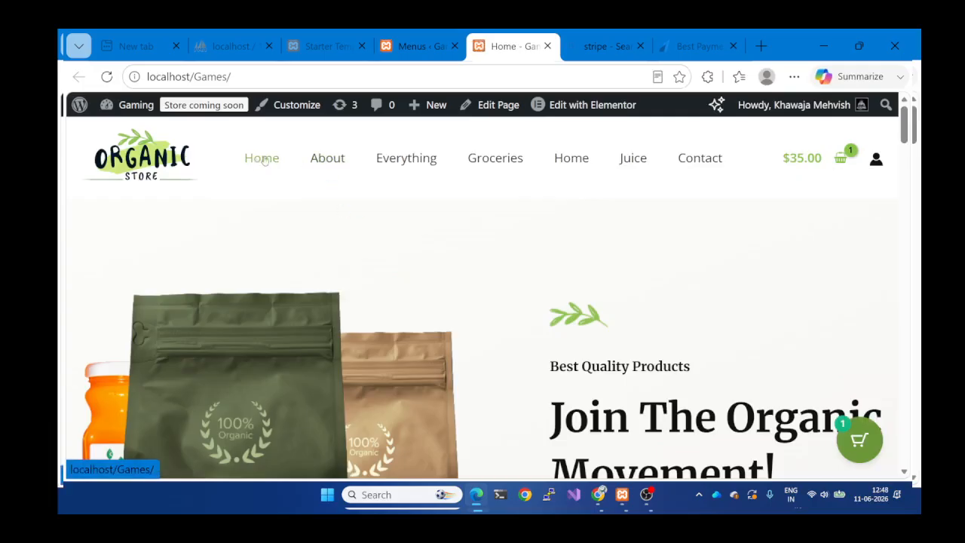
Check that the new Home link opens the Aleed Tour and Travells page, then return to Menus.
left_click(580, 163)
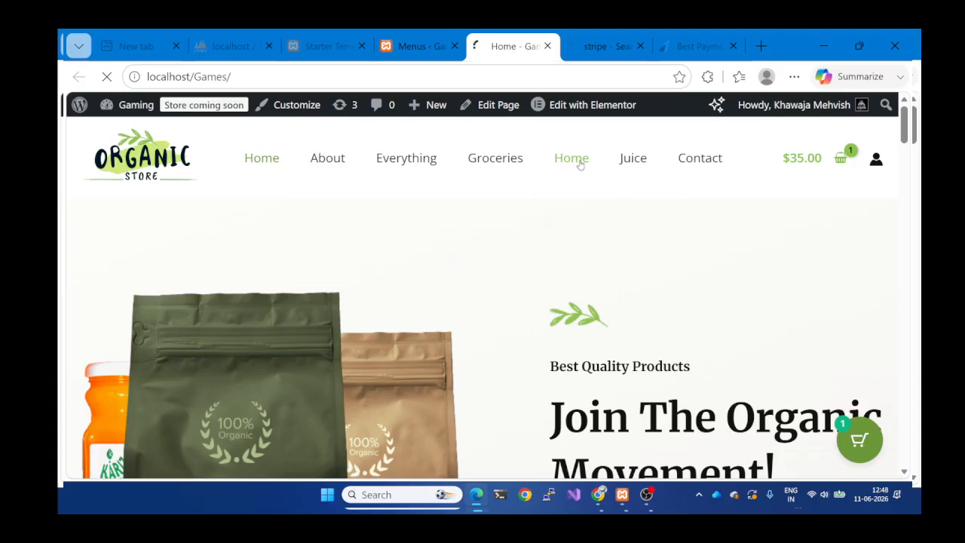
scroll(544, 280, "down", 2)
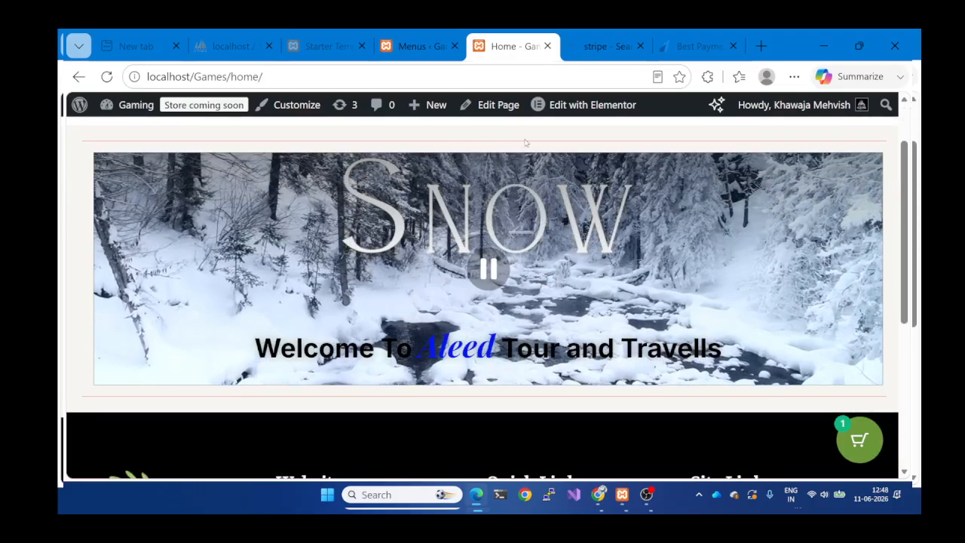
left_click(386, 50)
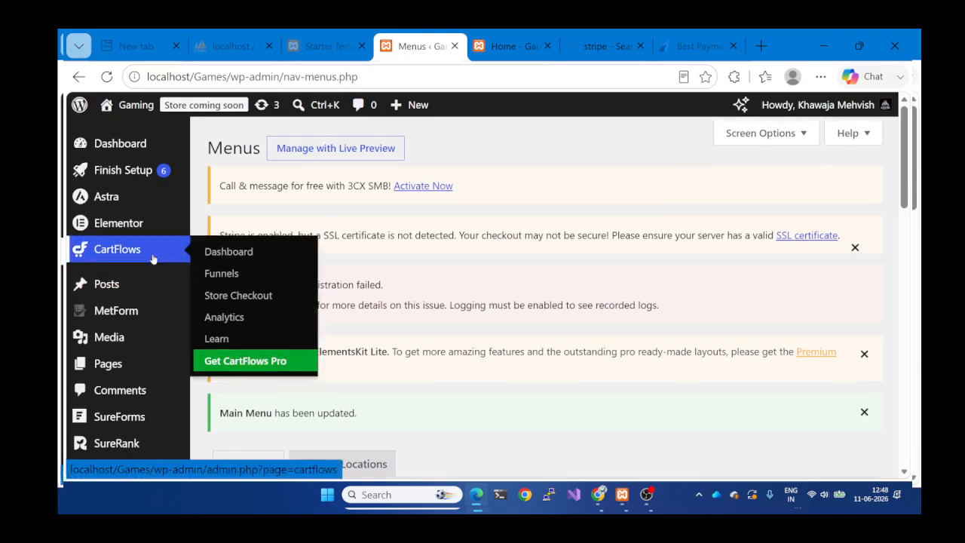
Review the Main Menu structure and the View All pages list.
scroll(143, 256, "down", 5)
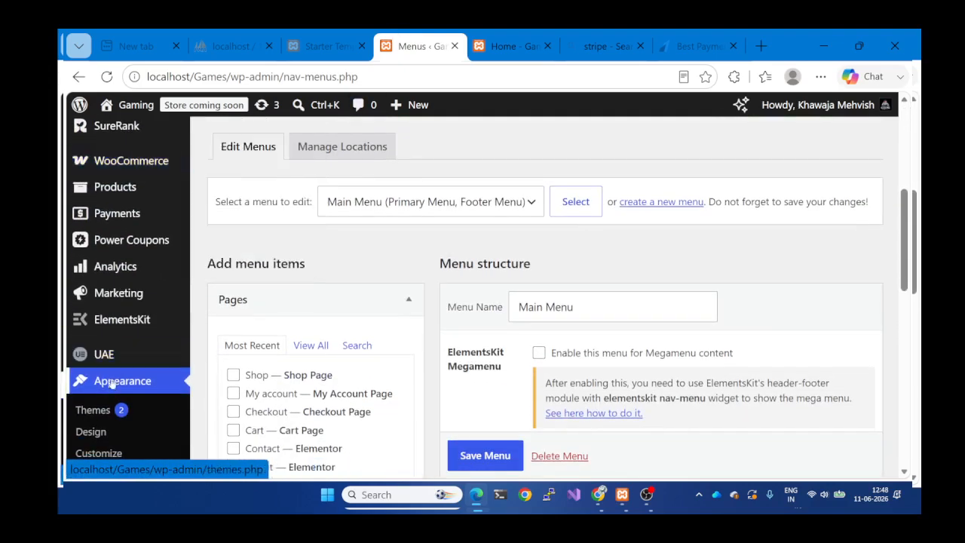
scroll(116, 384, "down", 2)
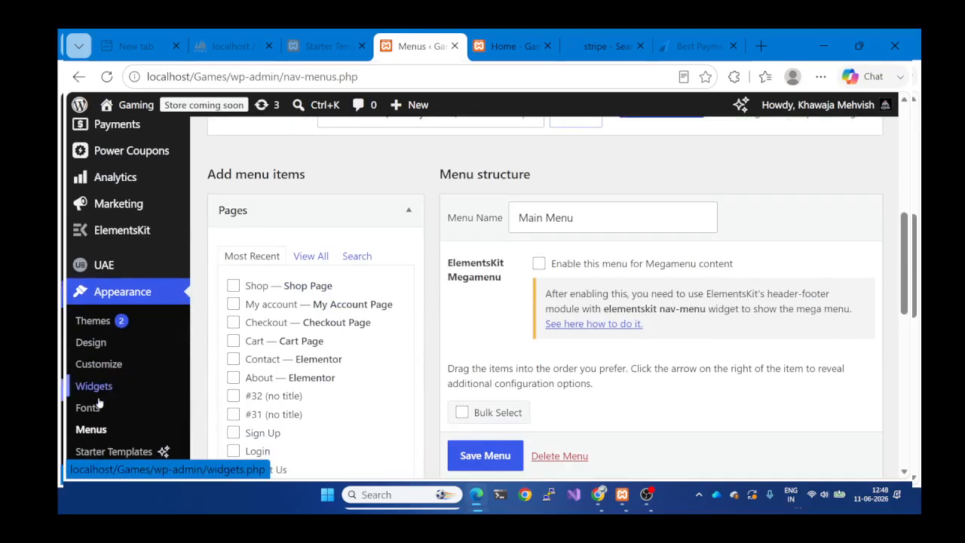
scroll(95, 428, "up", 3)
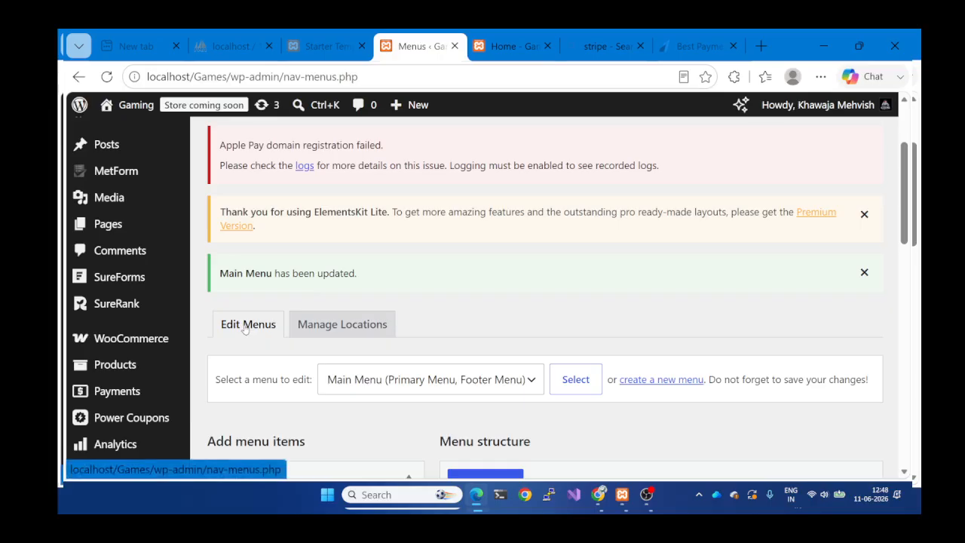
scroll(448, 381, "down", 4)
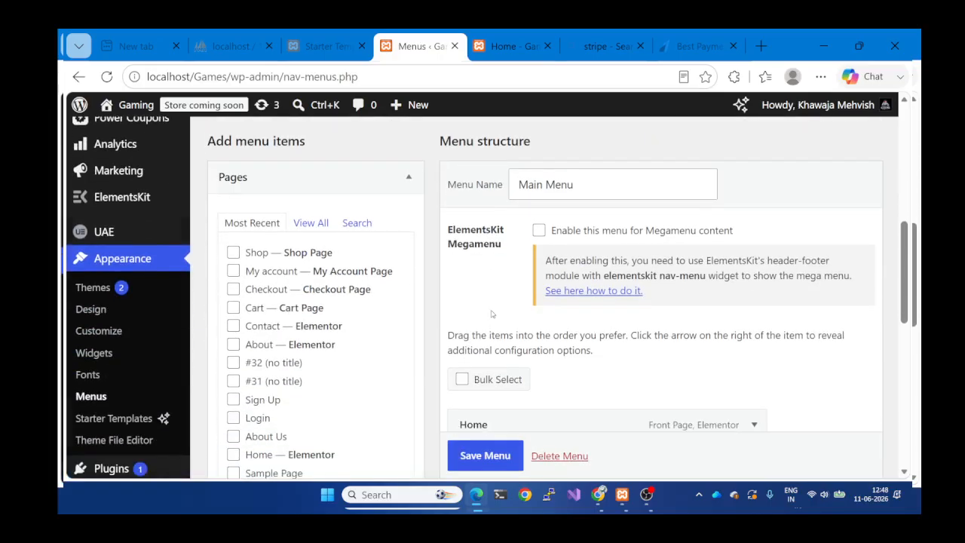
scroll(491, 313, "down", 3)
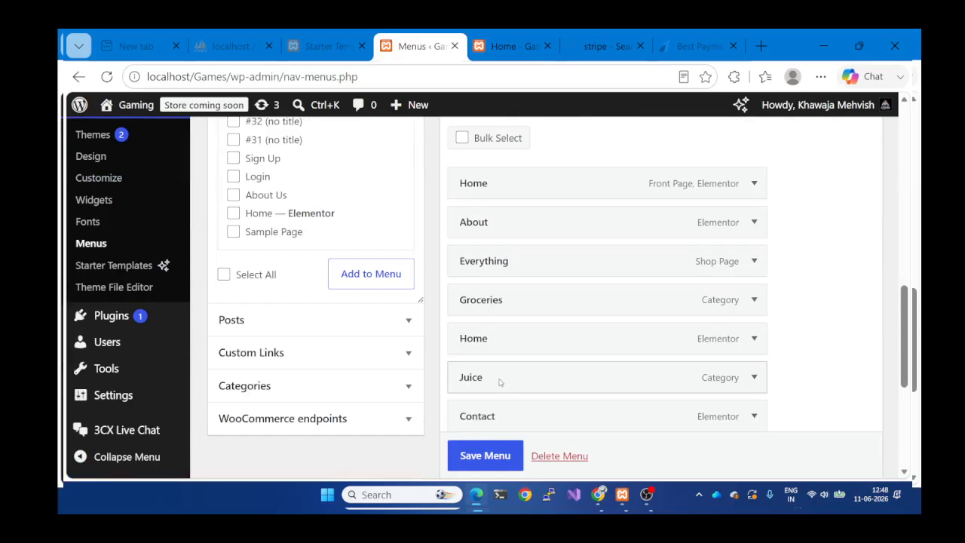
scroll(499, 378, "up", 2)
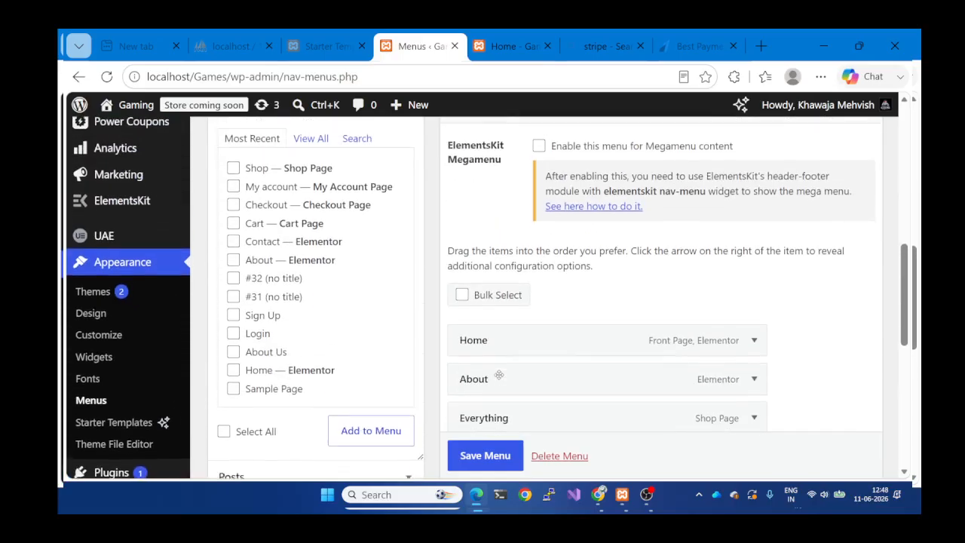
left_click(311, 143)
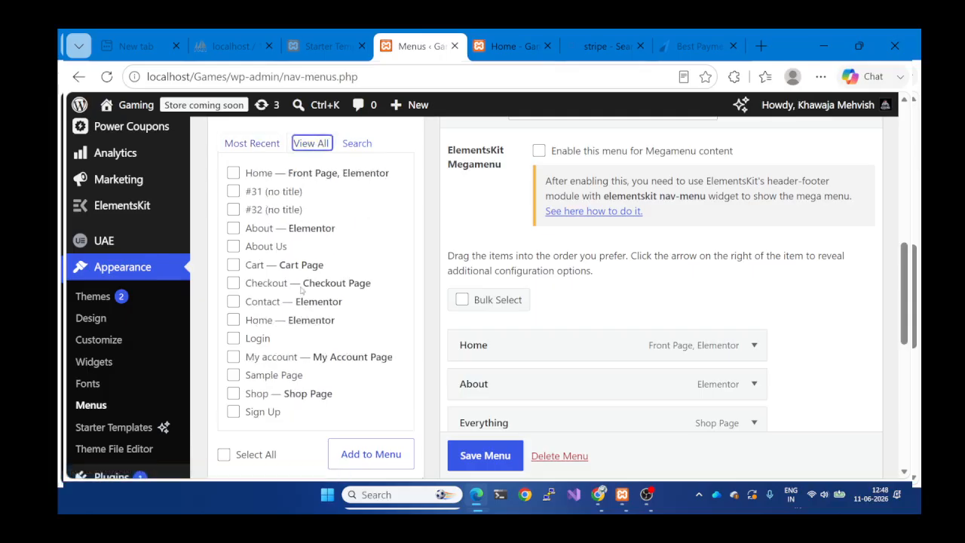
scroll(300, 288, "down", 1)
scroll(302, 283, "up", 1)
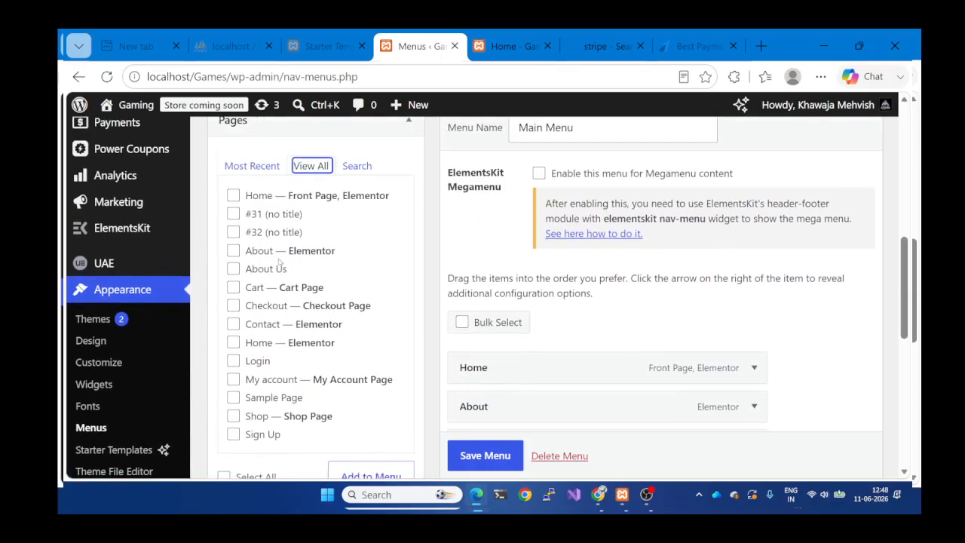
scroll(280, 304, "down", 3)
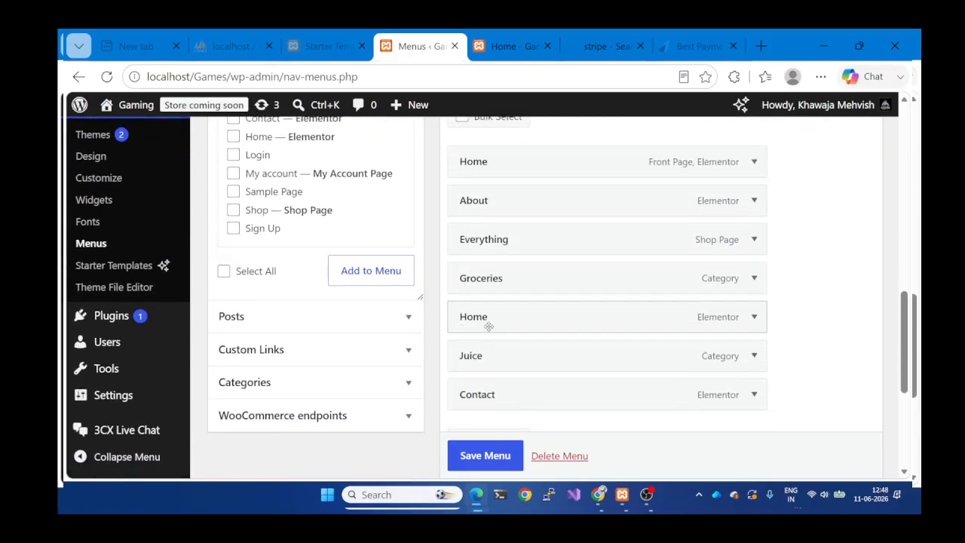
scroll(488, 326, "up", 1)
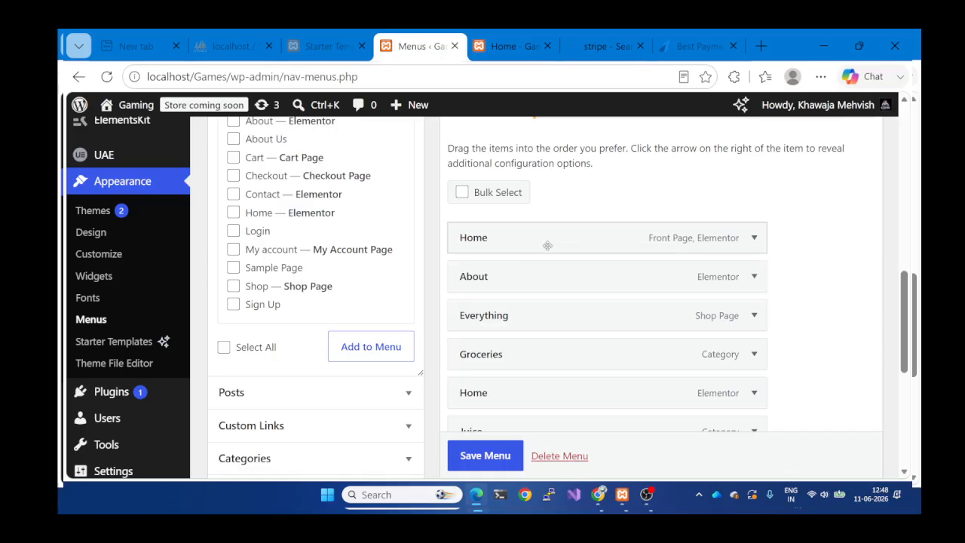
scroll(546, 246, "down", 2)
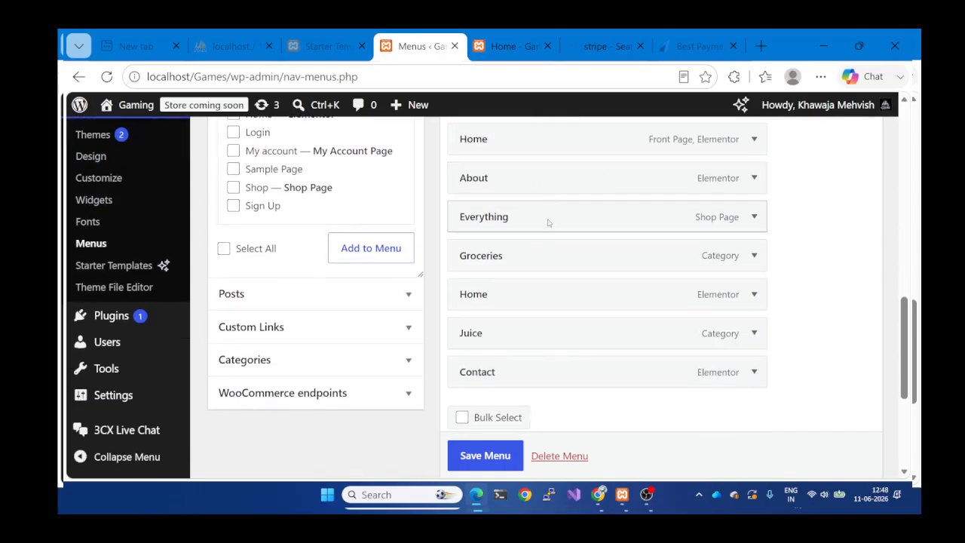
Compare the live site's navigation with Main Menu, then minimize the browser to the desktop.
left_click(521, 46)
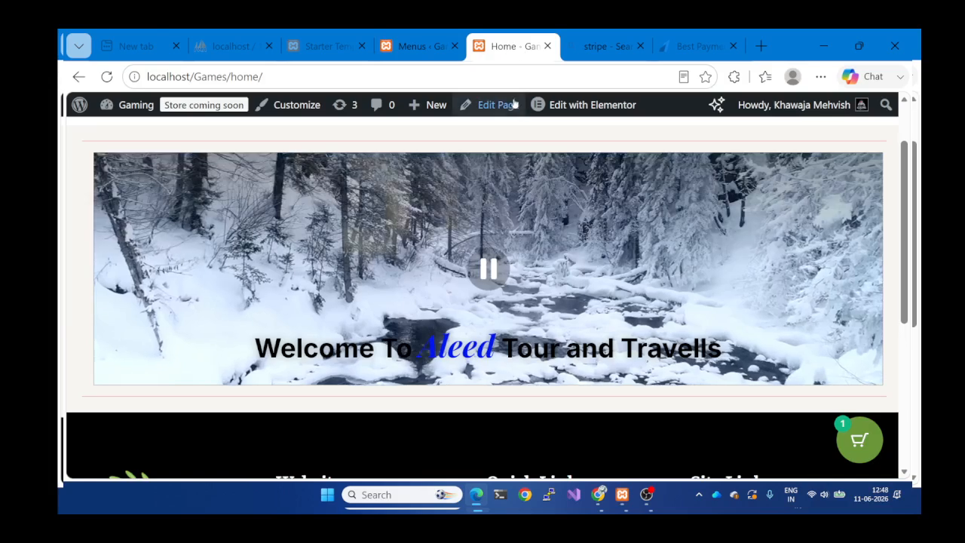
left_click(414, 46)
scroll(456, 269, "down", 2)
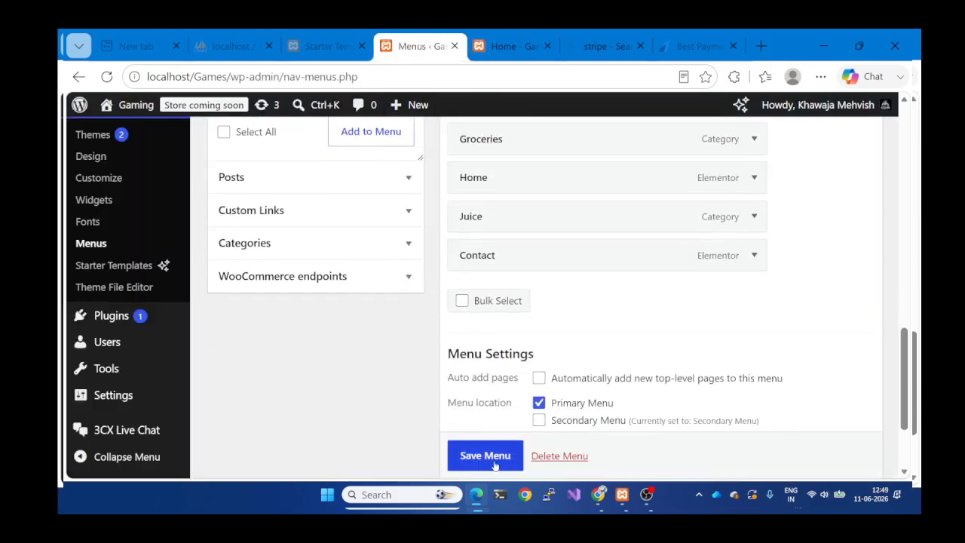
left_click(483, 36)
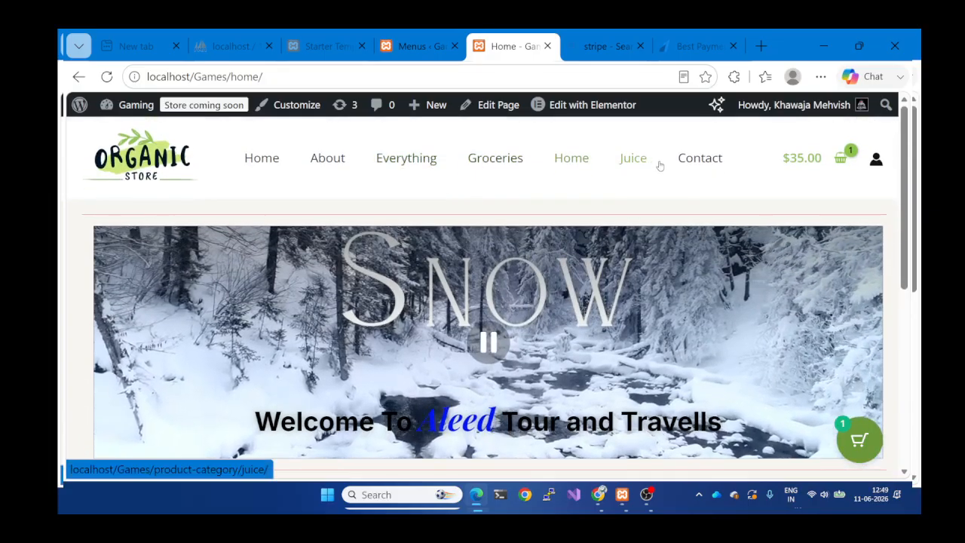
scroll(685, 248, "down", 2)
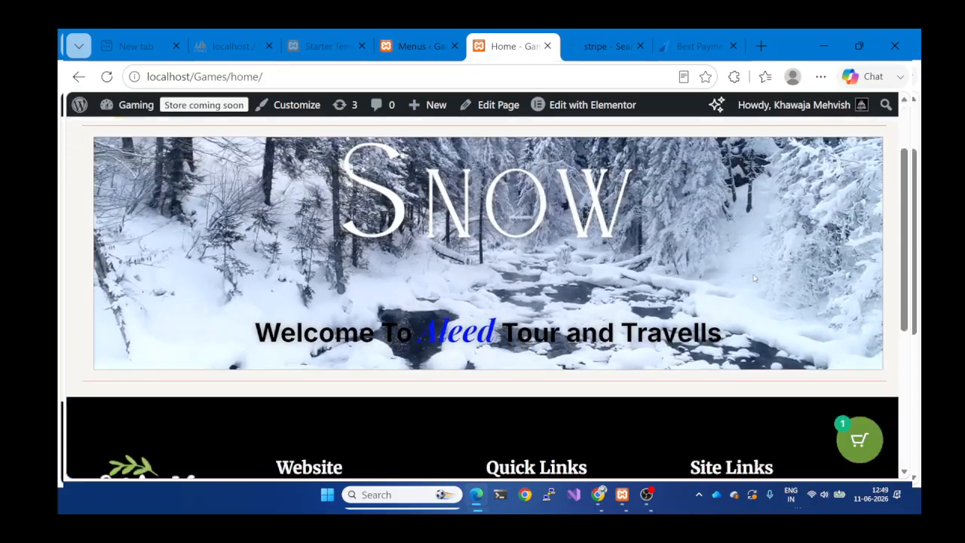
scroll(682, 277, "up", 2)
left_click(418, 46)
scroll(140, 218, "up", 5)
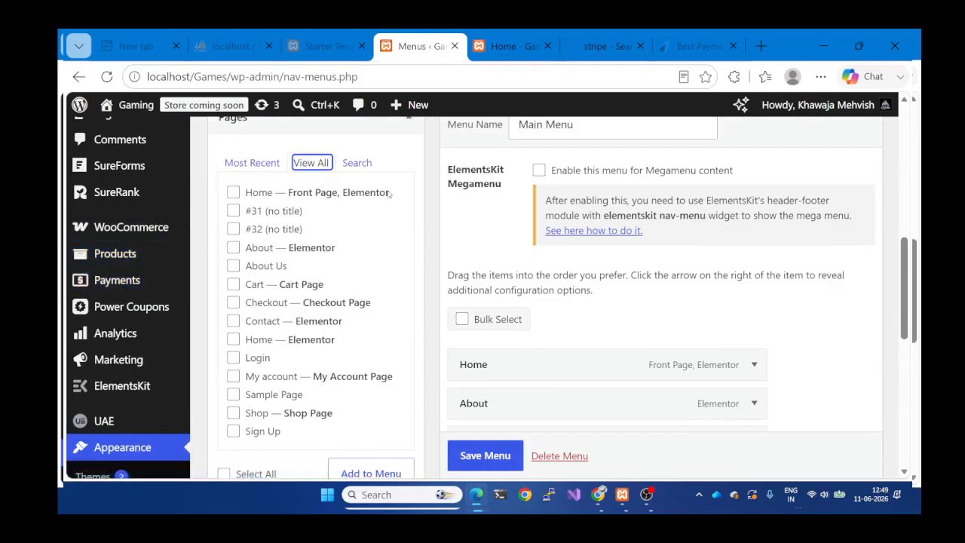
key("super+d")
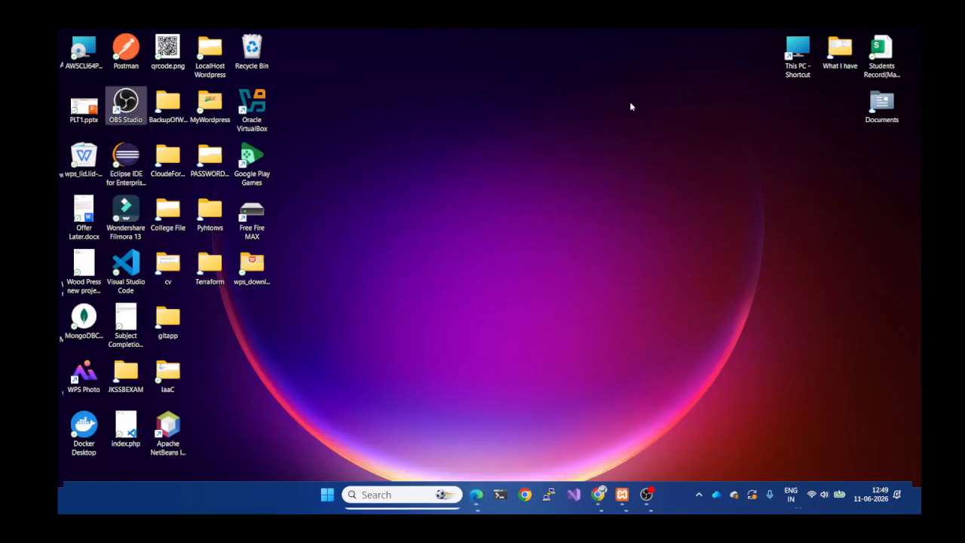